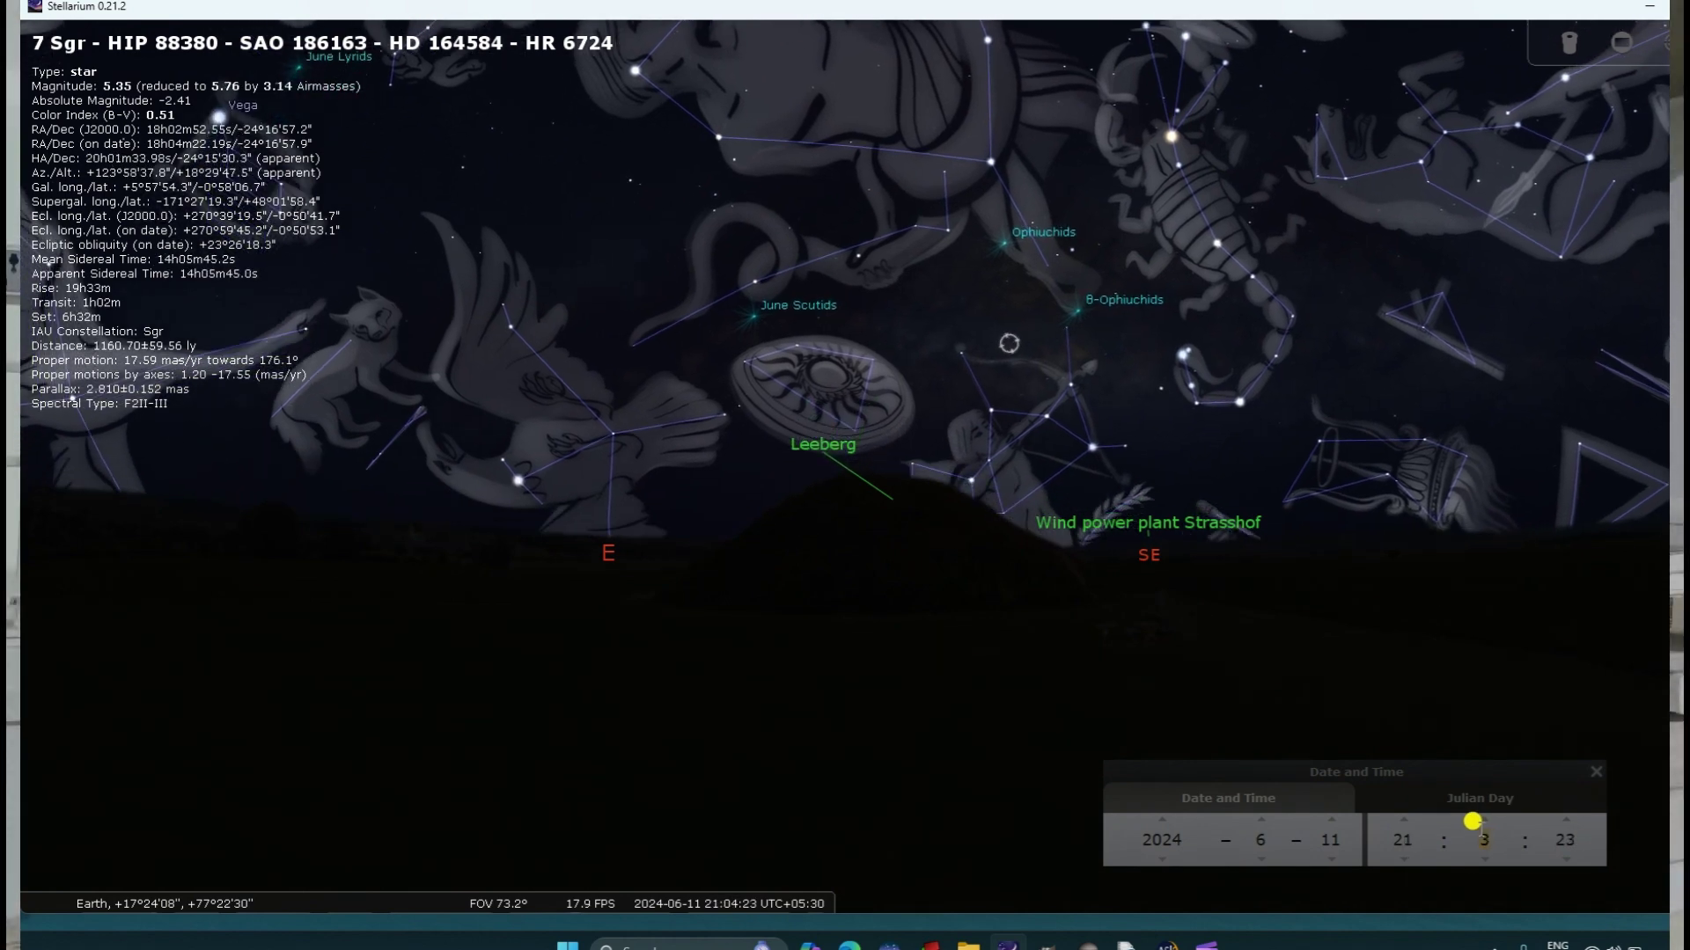
Advance the Stellarium clock to 22:34 on 11 June 2024
{"action": "scroll", "coordinate": [1472, 821], "scroll_direction": "up", "scroll_amount": 20}
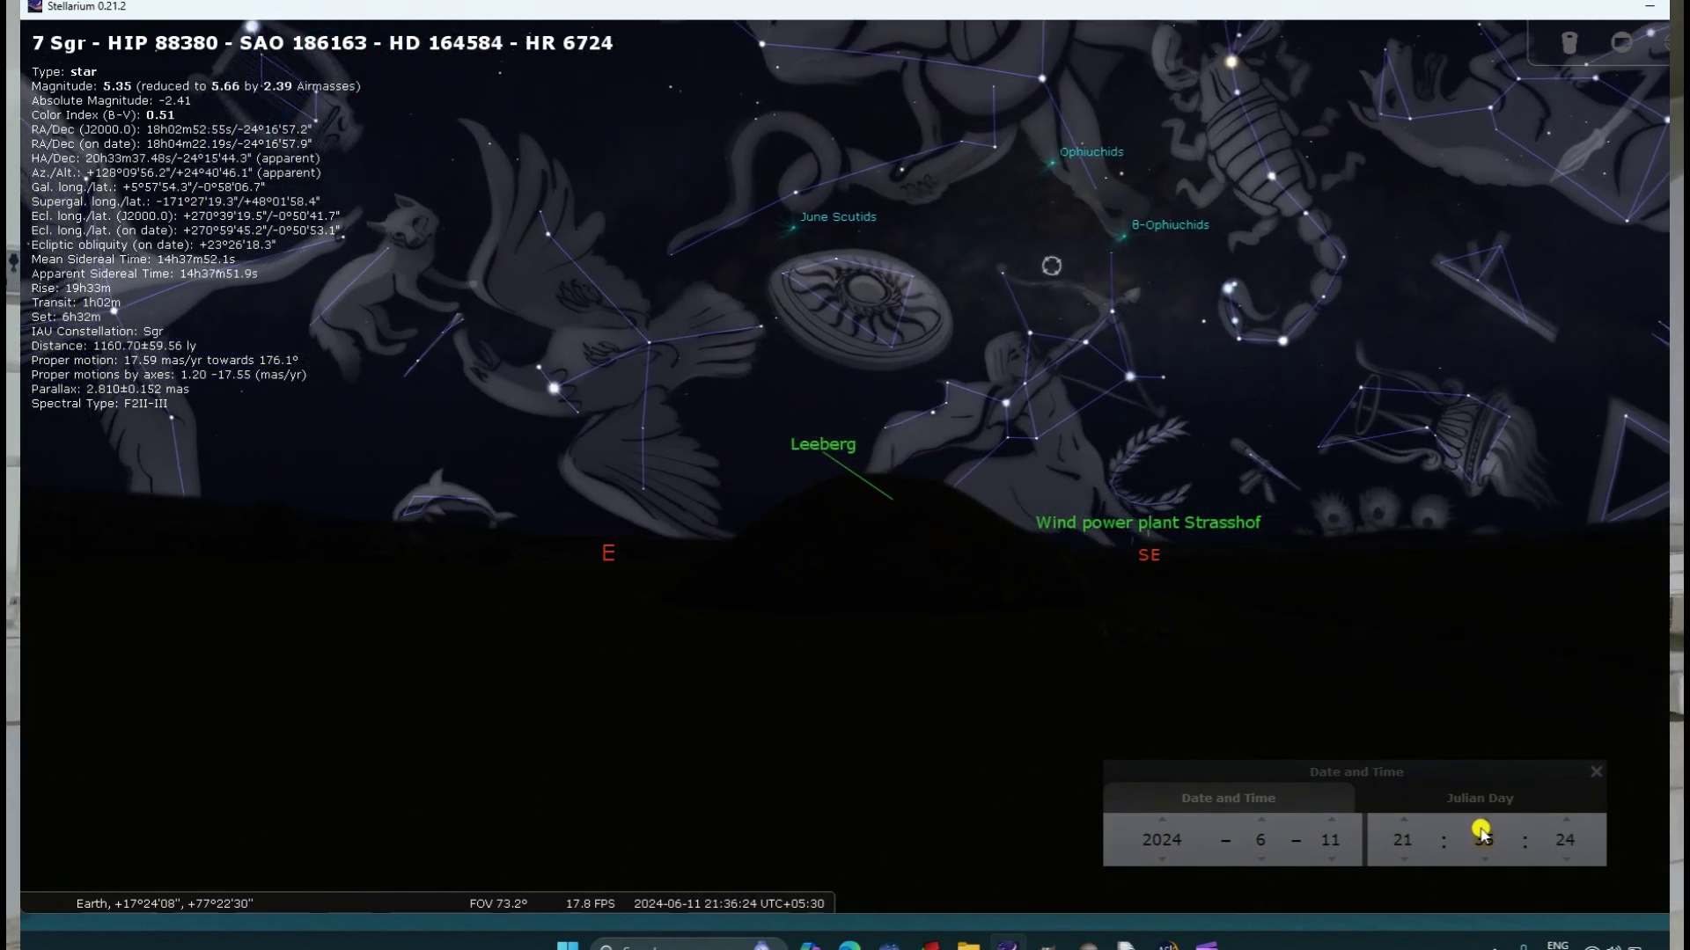
{"action": "scroll", "coordinate": [1473, 821], "scroll_direction": "up", "scroll_amount": 20}
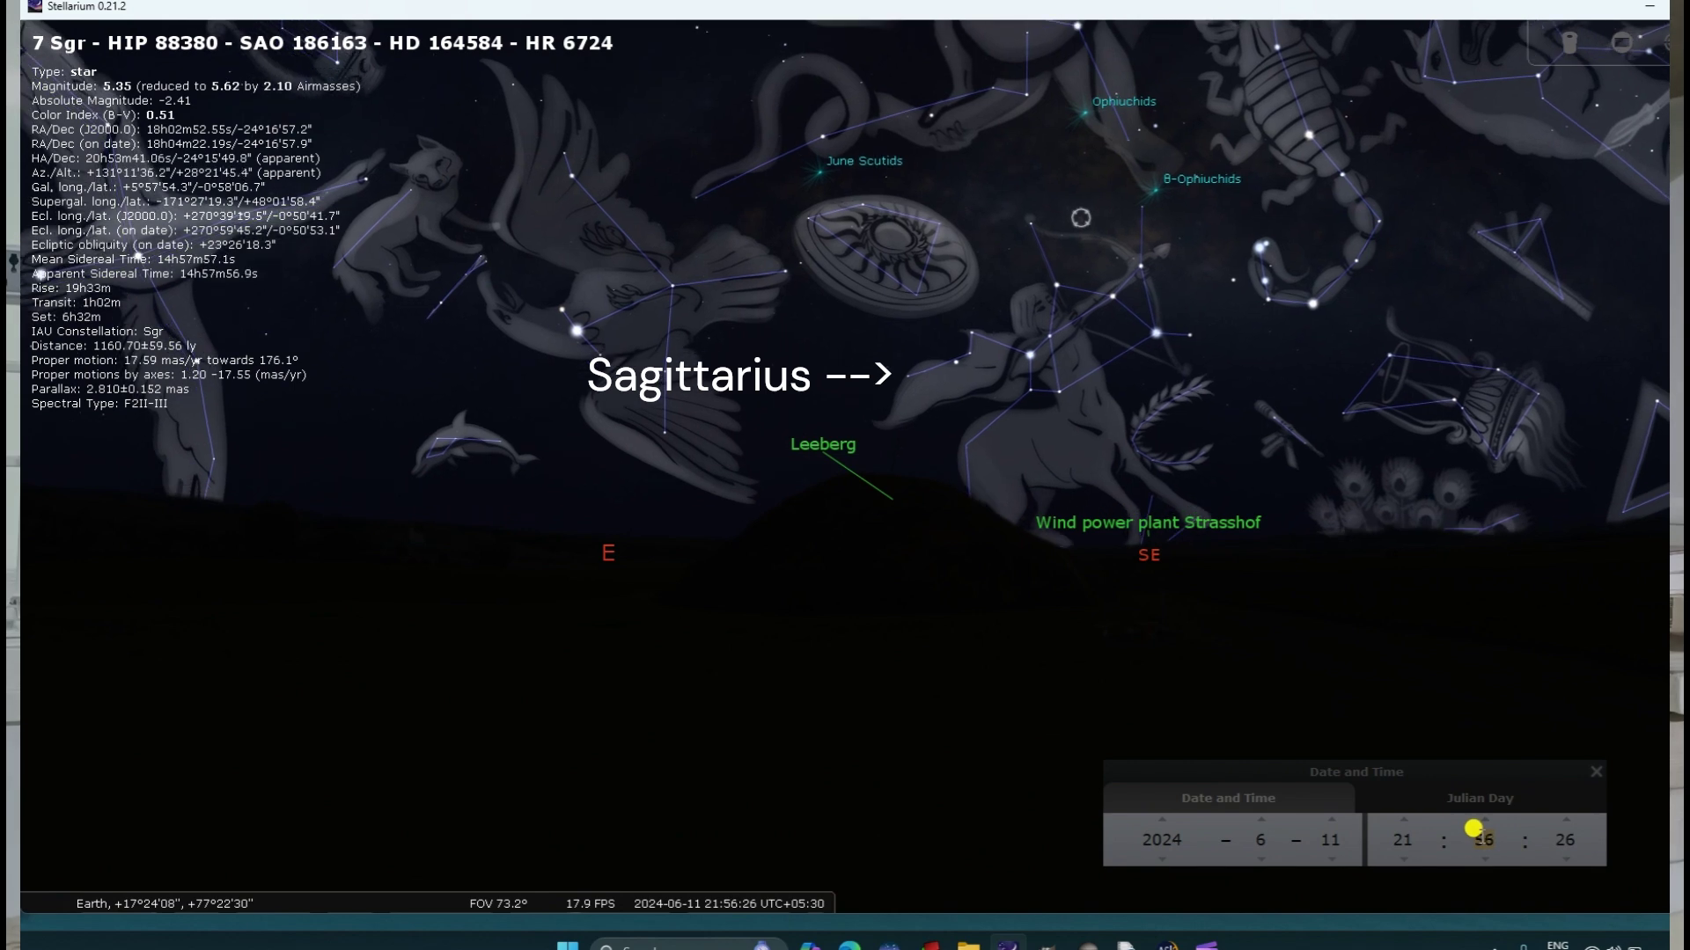
{"action": "scroll", "coordinate": [1472, 828], "scroll_direction": "up", "scroll_amount": 20}
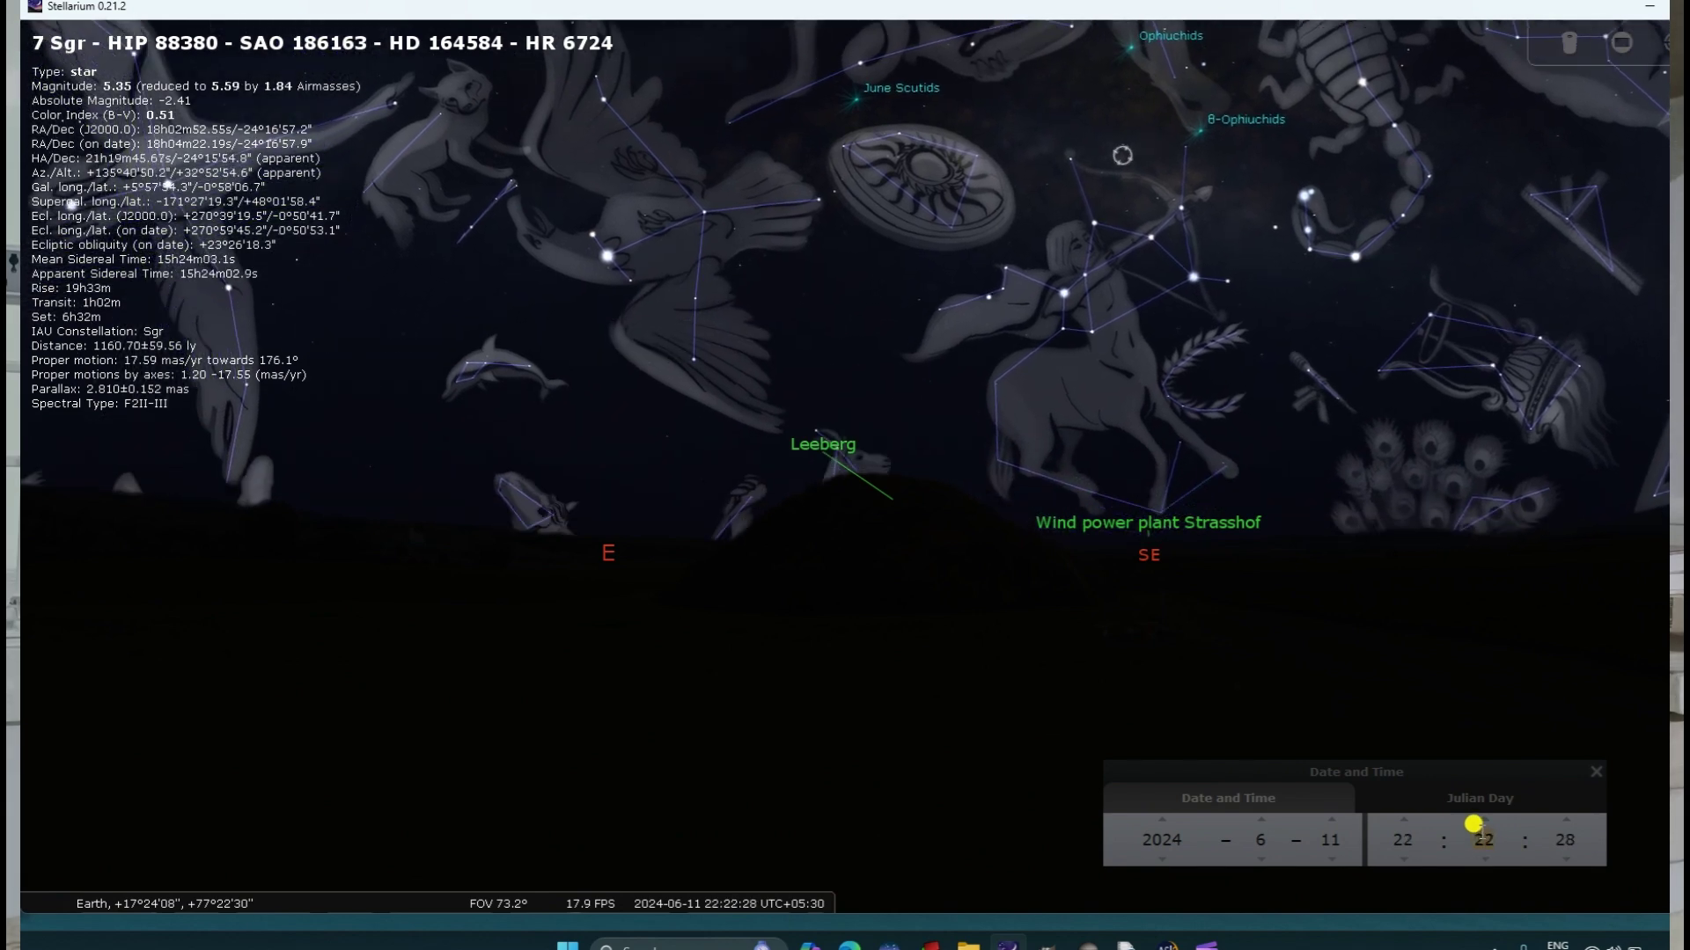
Centre on 7 Sgr, zoom in on Sagittarius and select the double star 9 Sgr
{"action": "scroll", "coordinate": [1472, 824], "scroll_direction": "up", "scroll_amount": 9}
{"action": "key", "text": "space"}
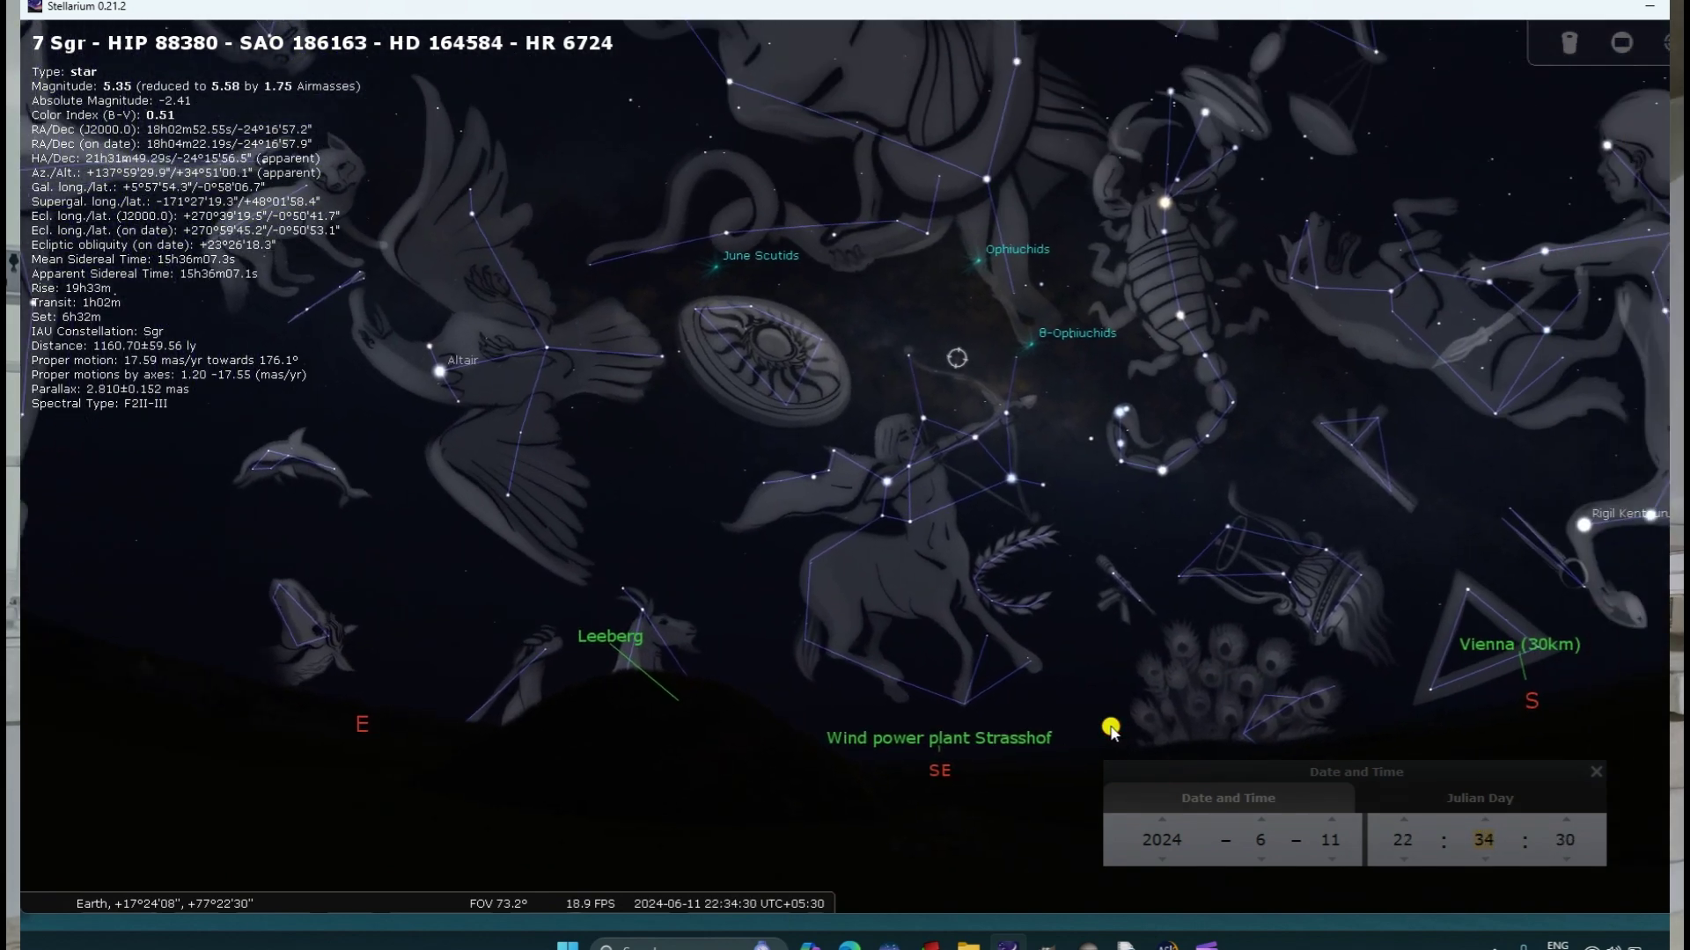
{"action": "scroll", "coordinate": [899, 345], "scroll_direction": "up", "scroll_amount": 10}
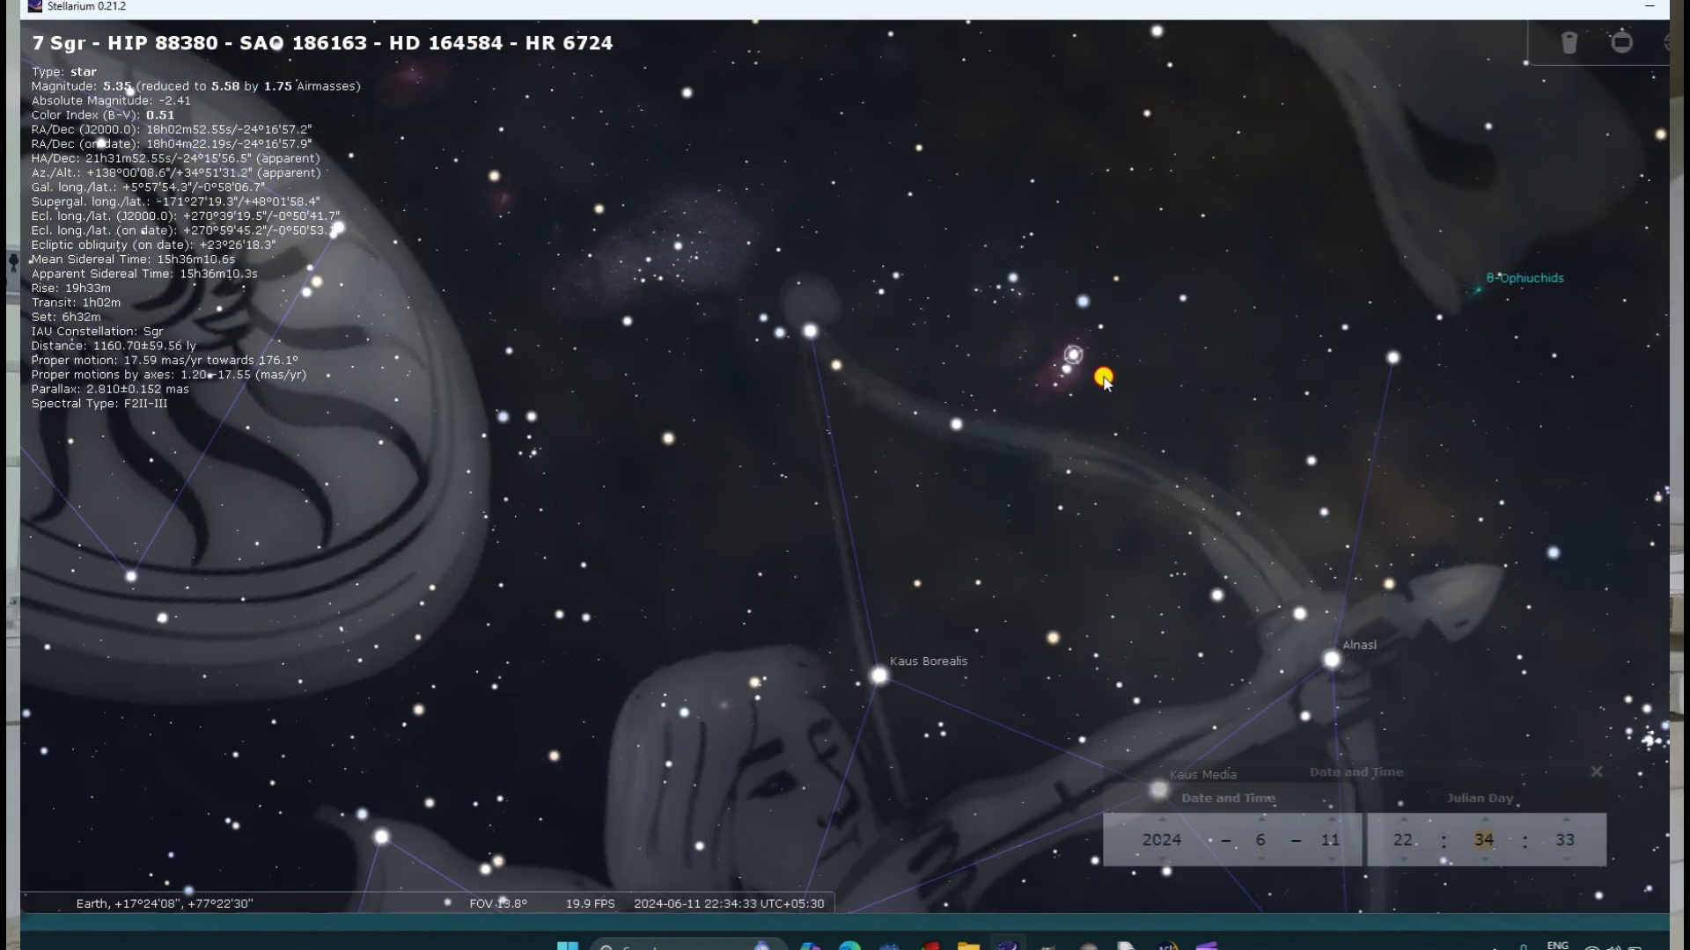
{"action": "left_click_drag", "start_coordinate": [1103, 378], "coordinate": [1026, 404]}
{"action": "left_click", "coordinate": [982, 405]}
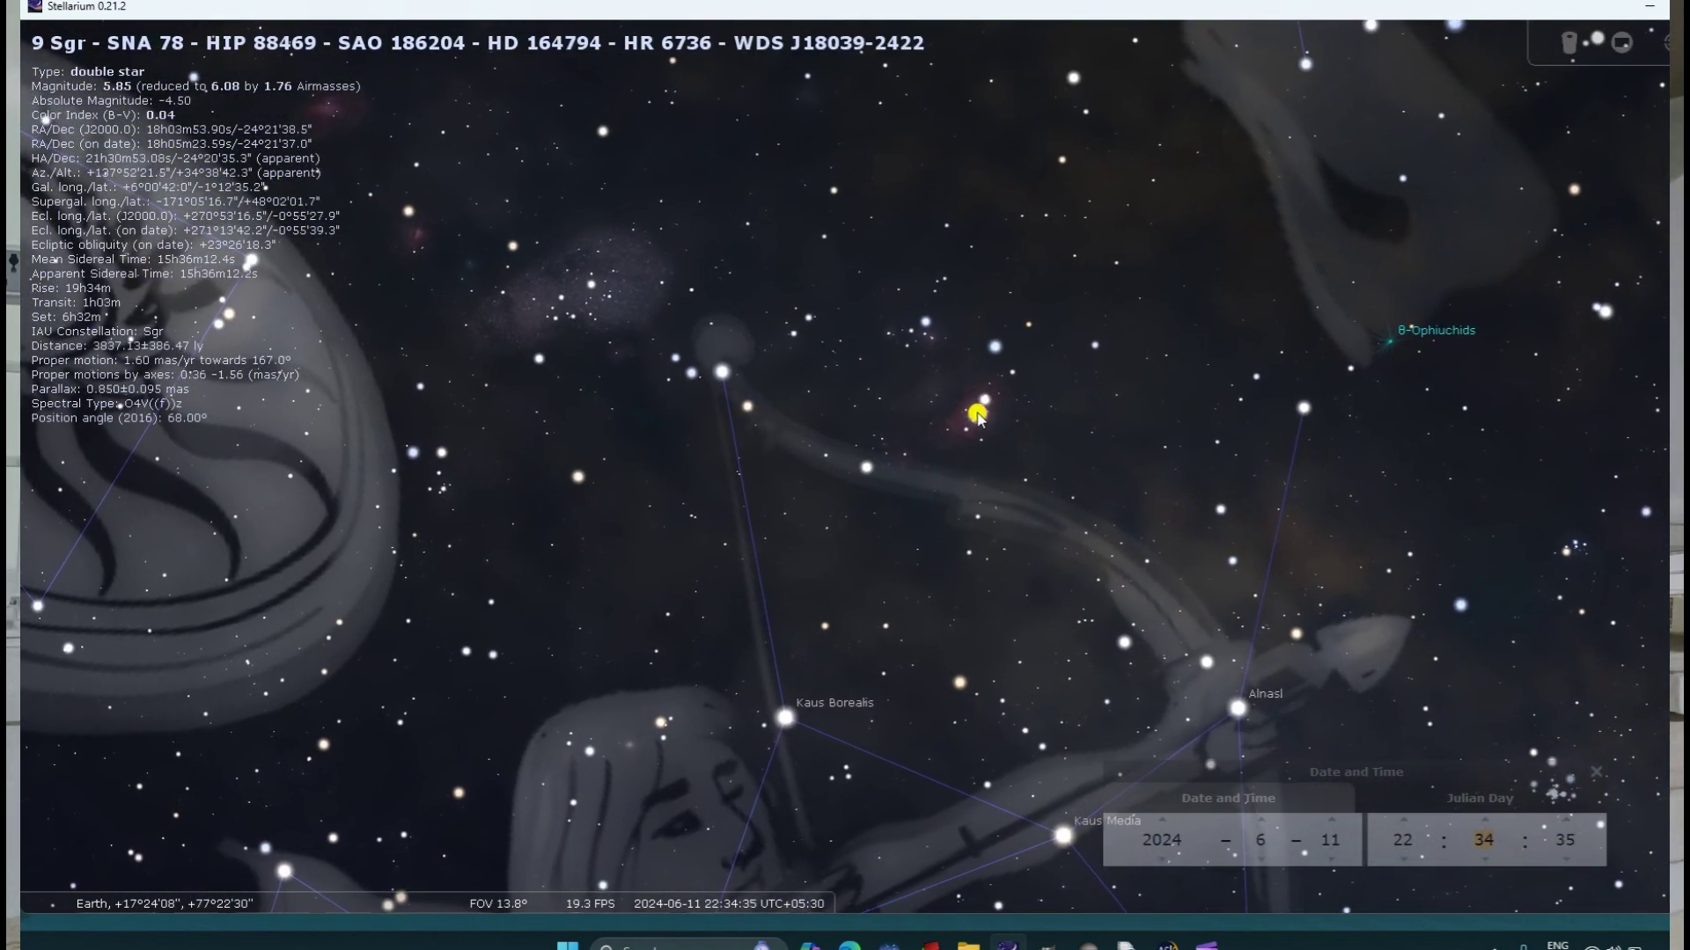
{"action": "scroll", "coordinate": [1008, 462], "scroll_direction": "up", "scroll_amount": 8}
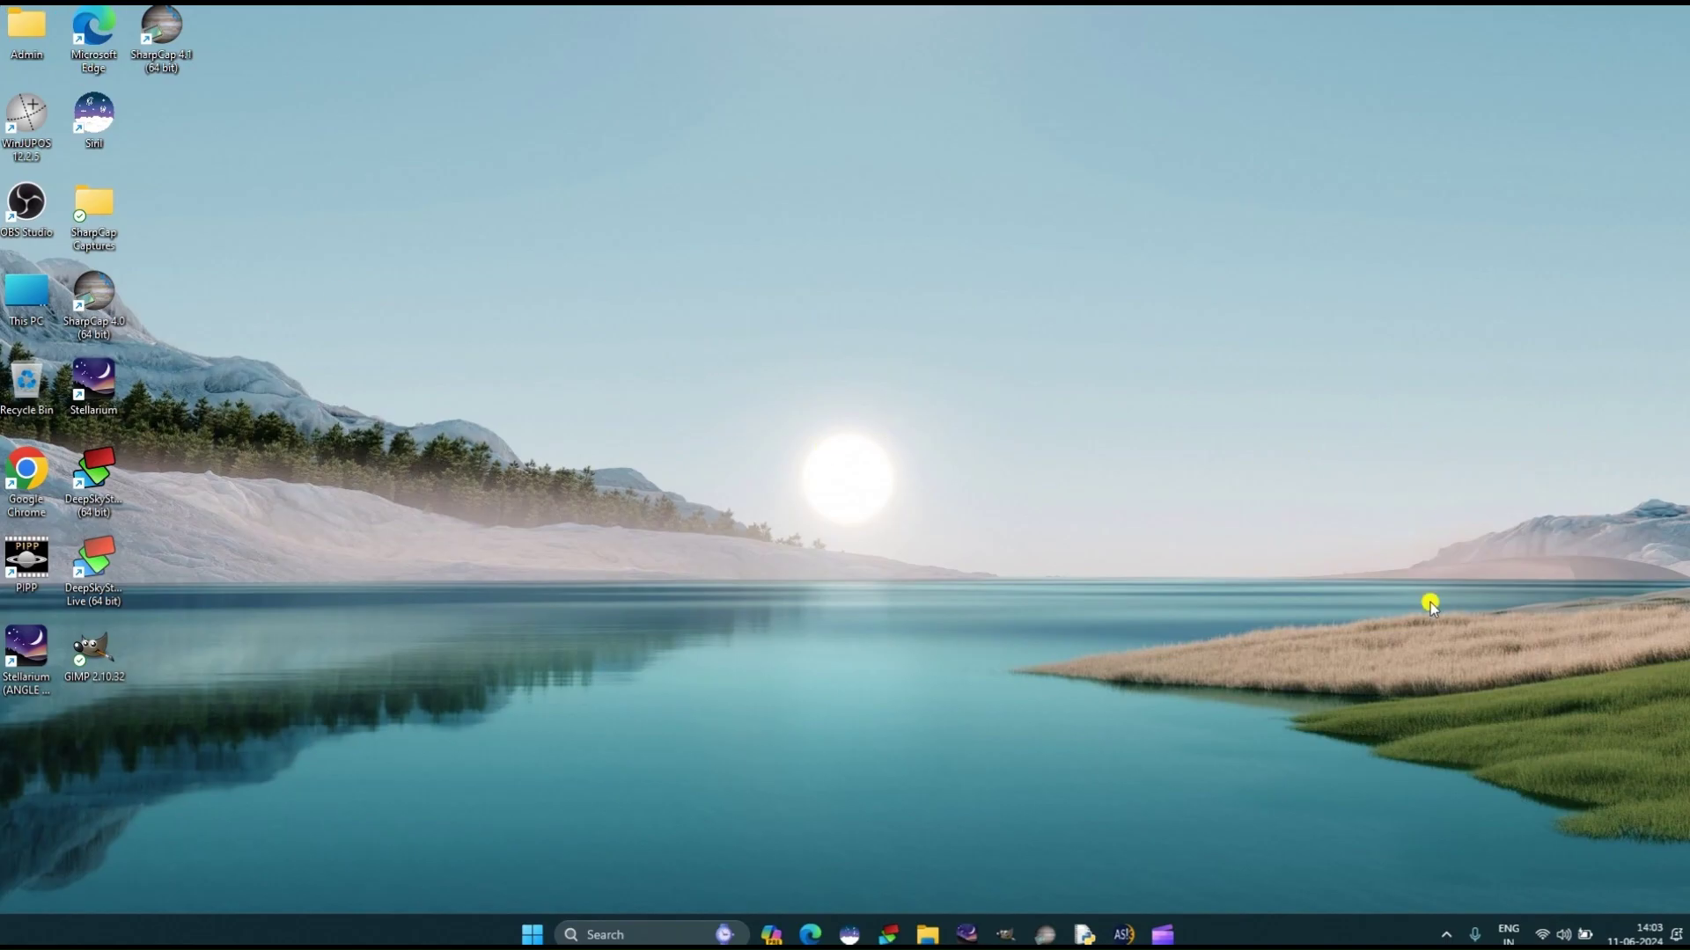
Open File Explorer and browse to the Darks_m8\23_11_33 dark frames
{"action": "left_click", "coordinate": [928, 933]}
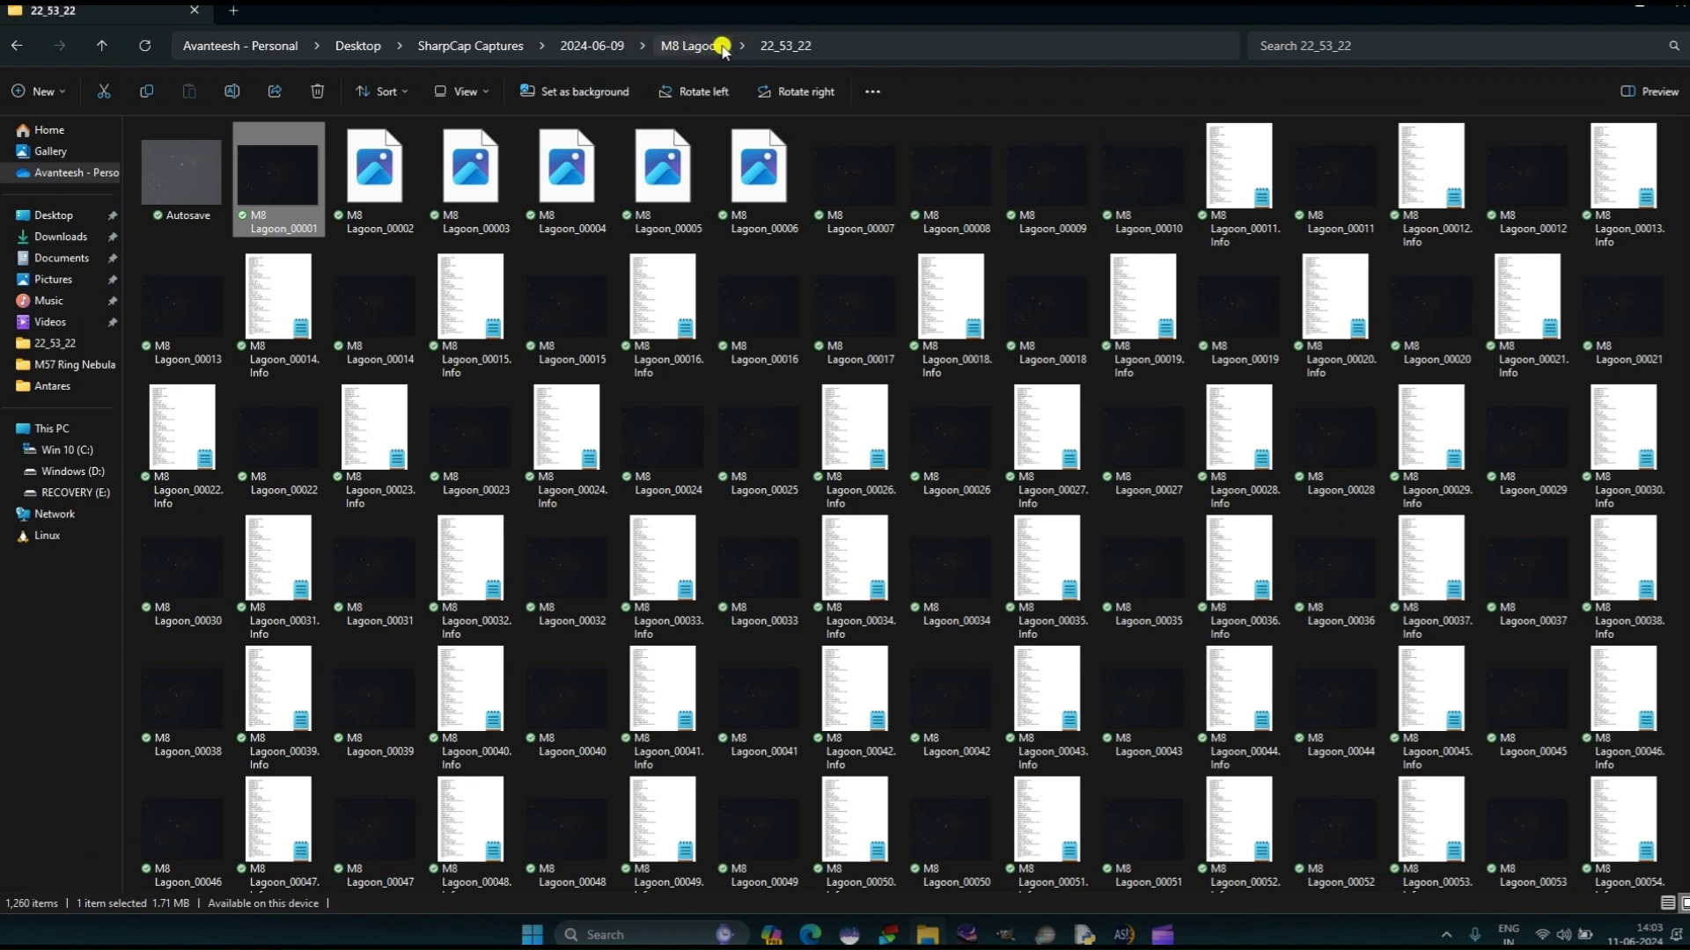
{"action": "left_click", "coordinate": [677, 46]}
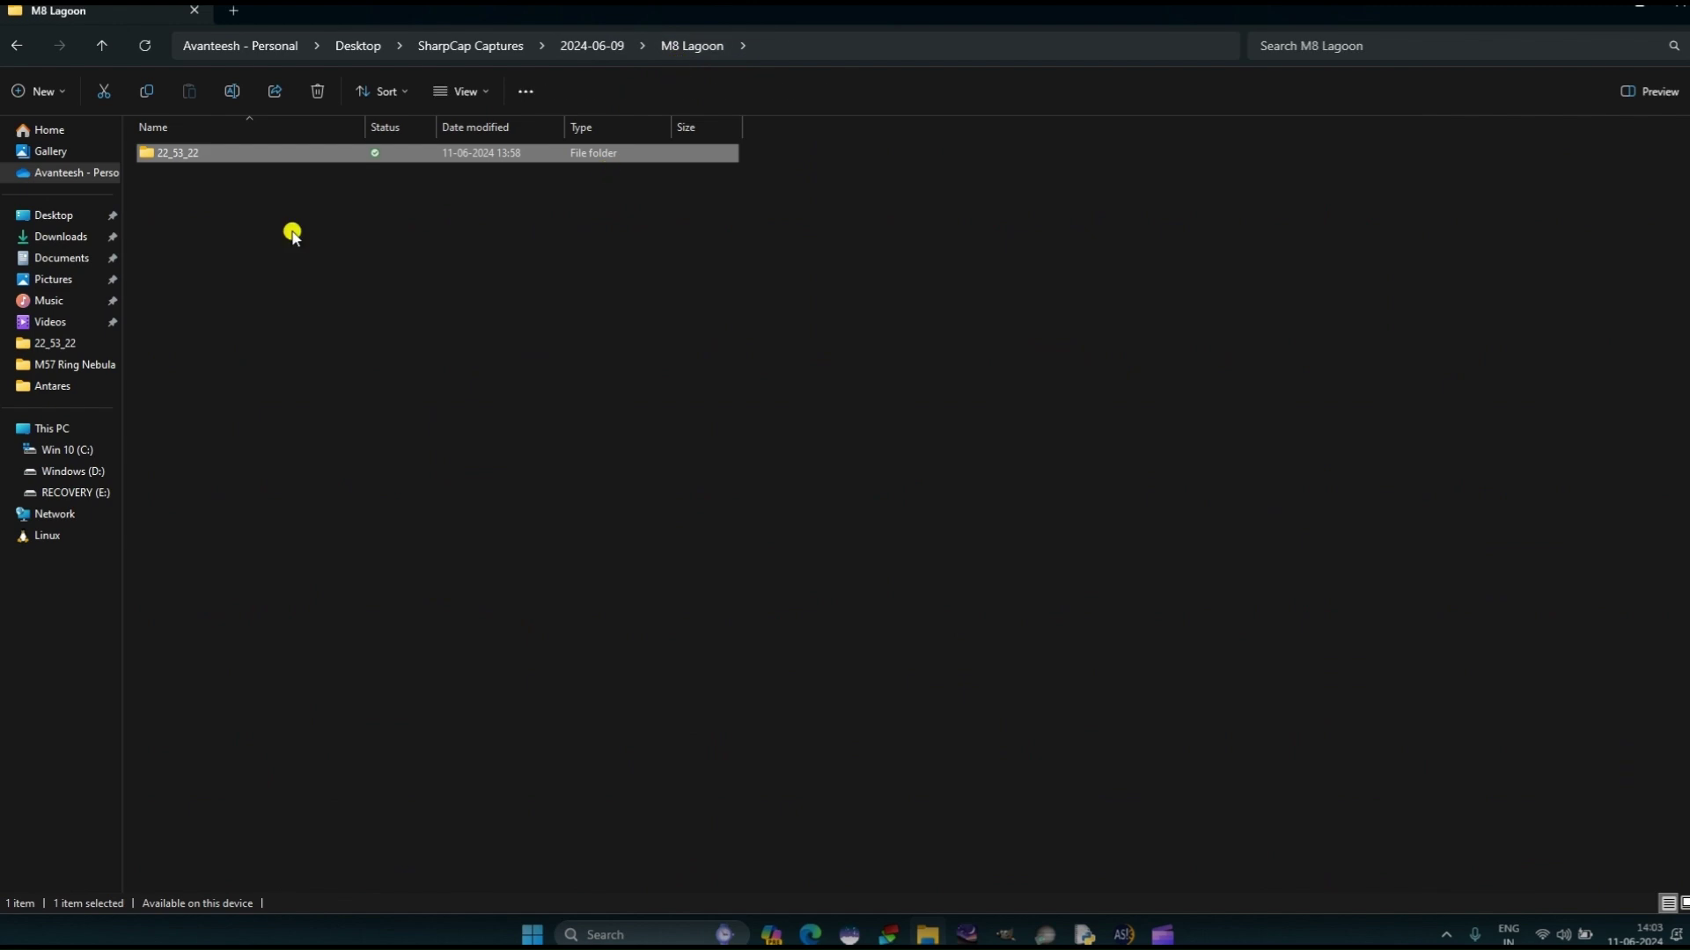
{"action": "left_click", "coordinate": [582, 46]}
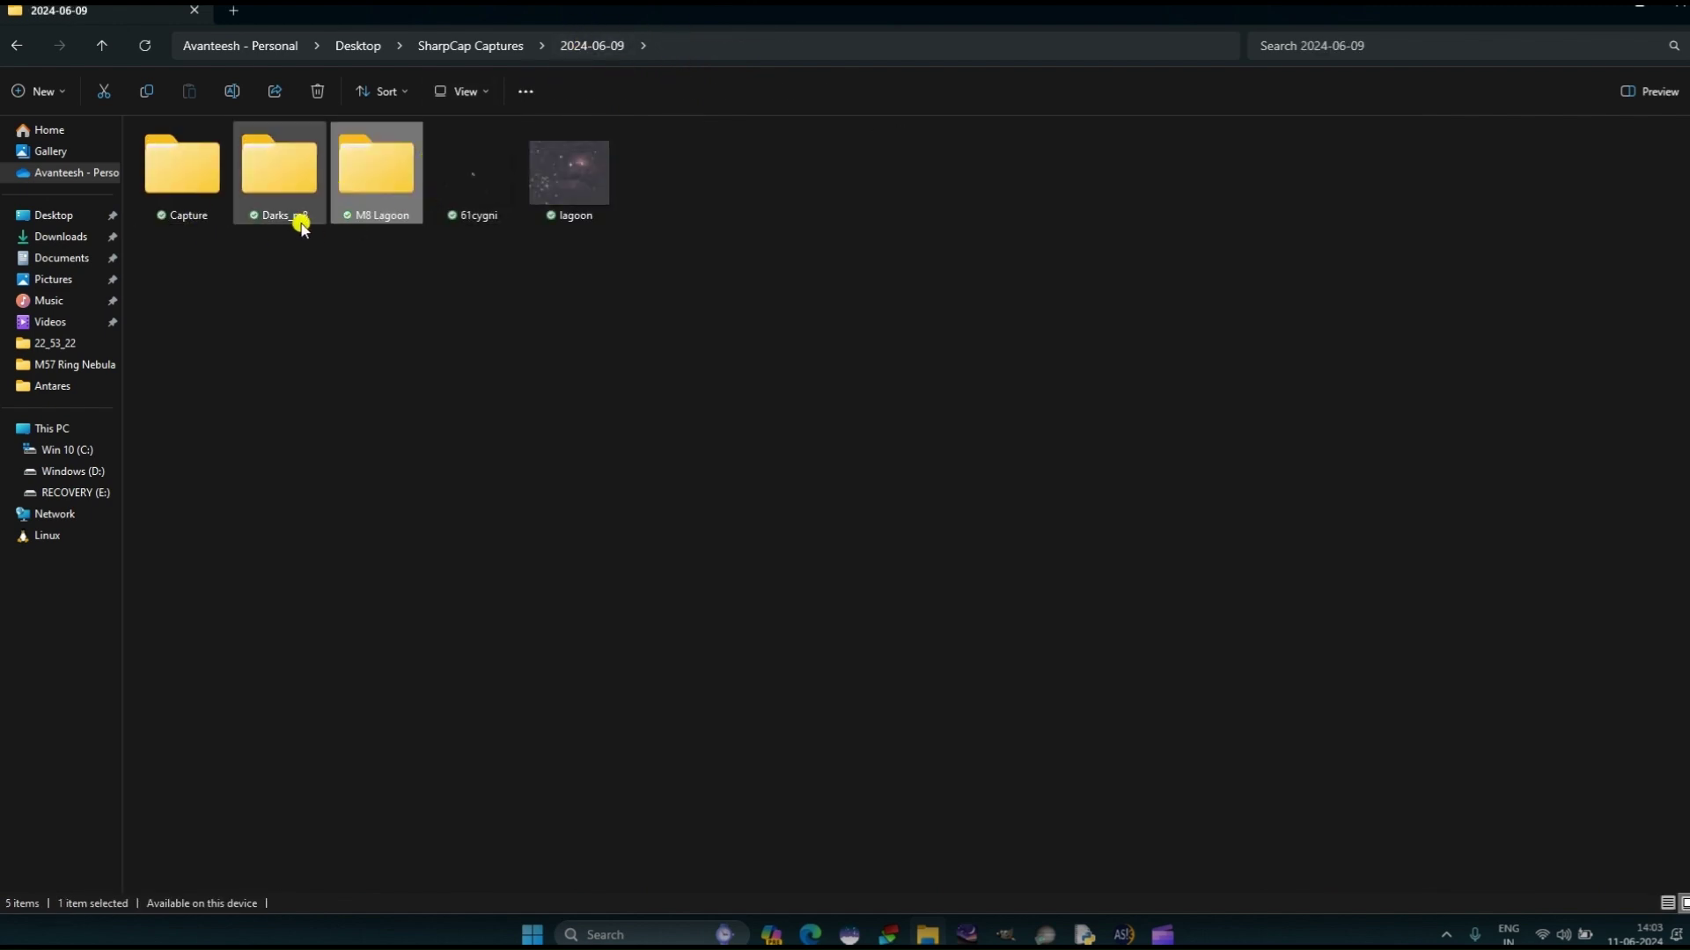
{"action": "double_click", "coordinate": [246, 186]}
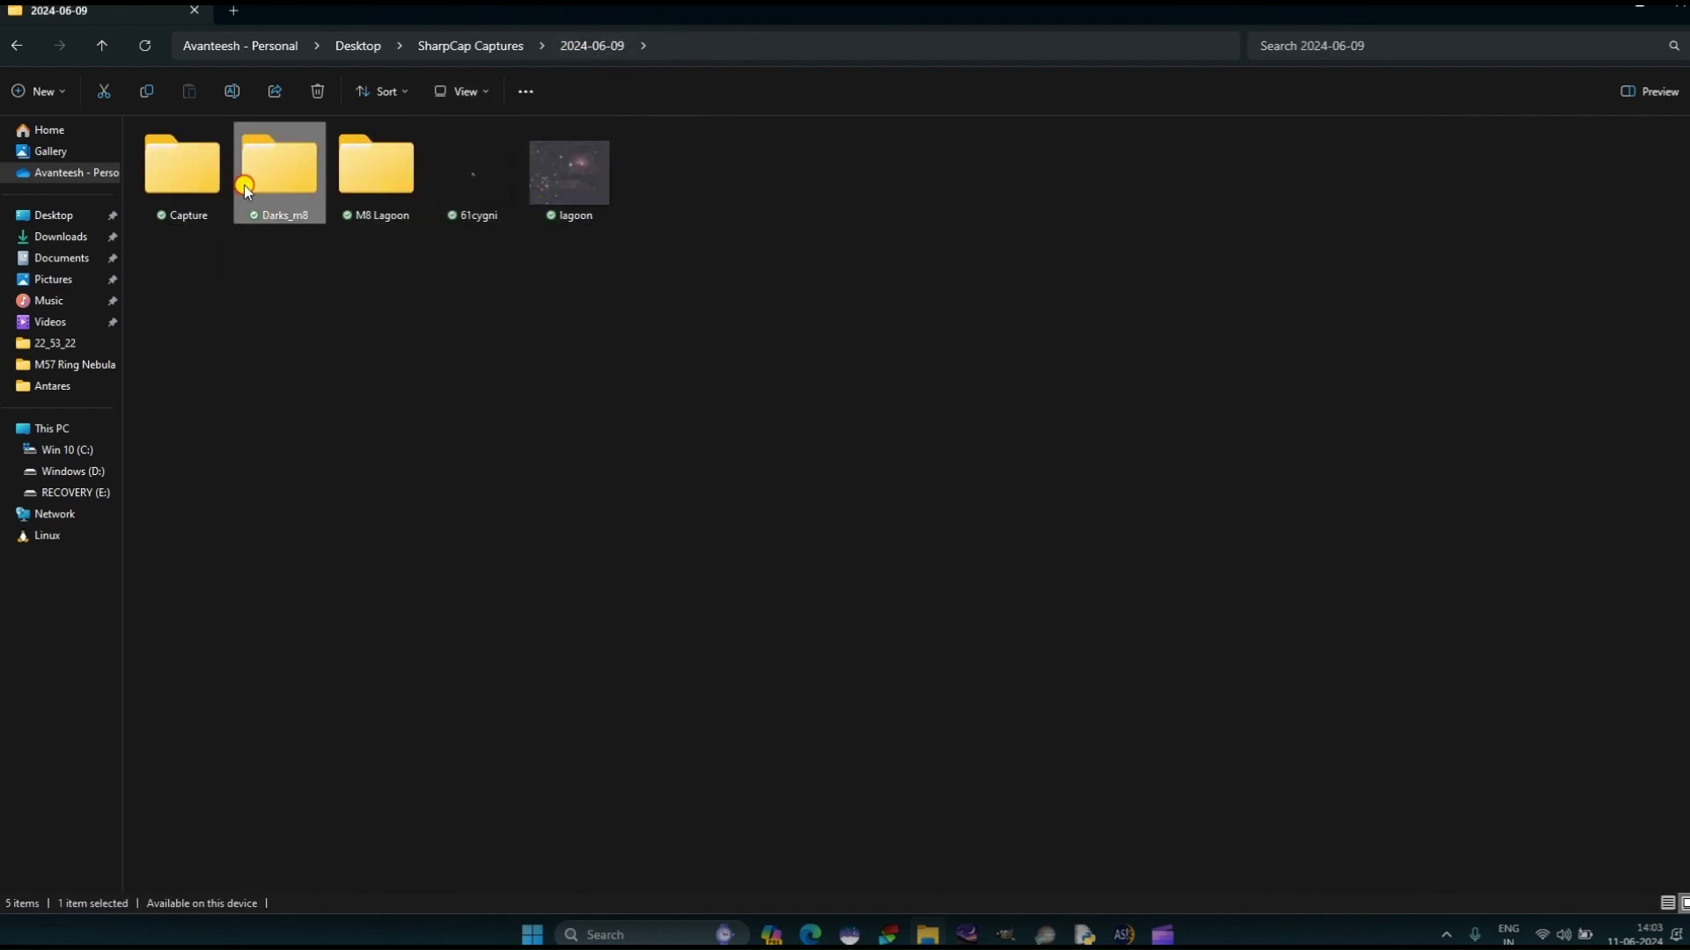
{"action": "double_click", "coordinate": [239, 153]}
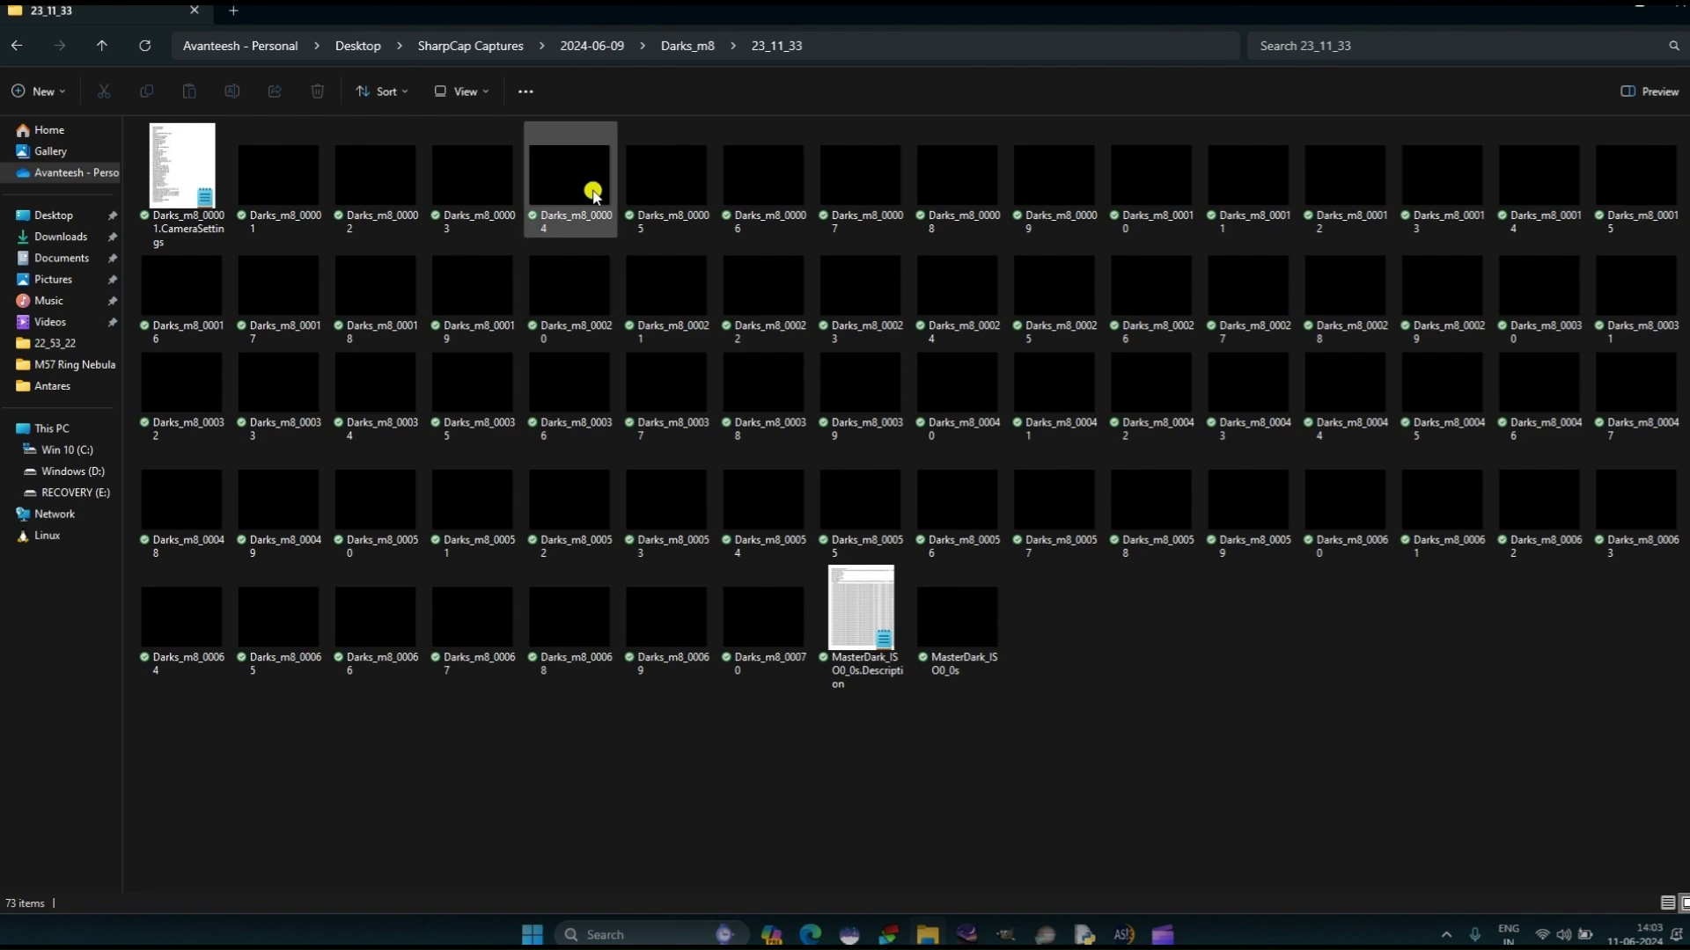
Browse the Capture\23_14_13 frames, selecting most of them, then return to 2024-06-09
{"action": "left_click", "coordinate": [671, 45]}
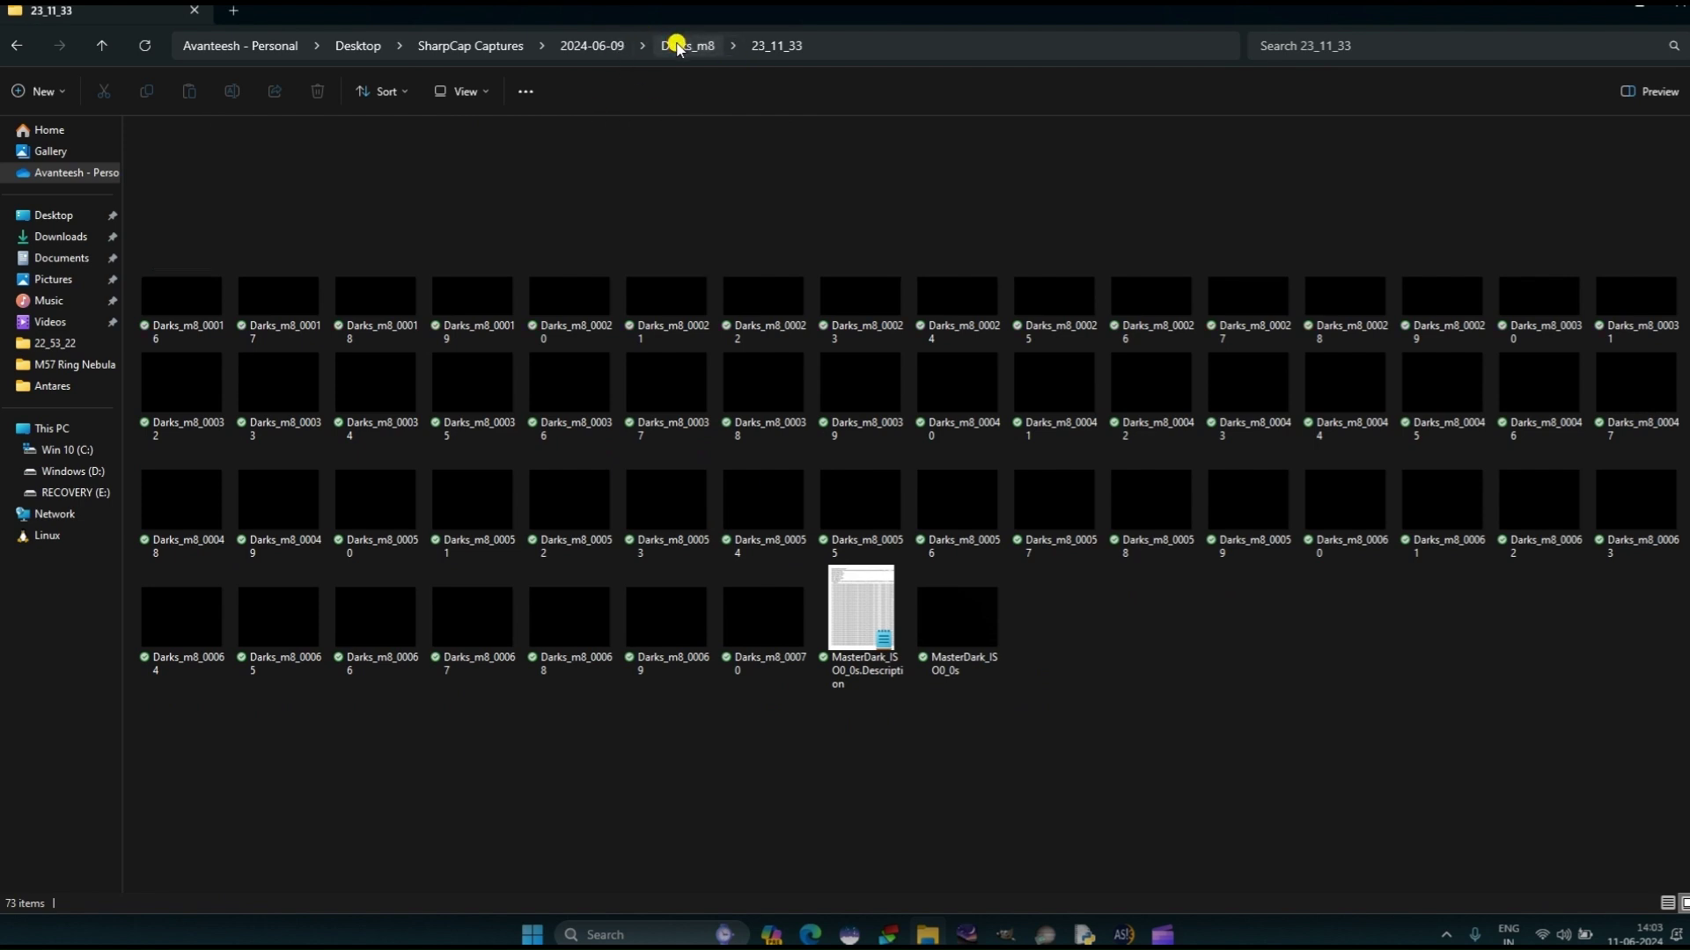
{"action": "left_click", "coordinate": [592, 46]}
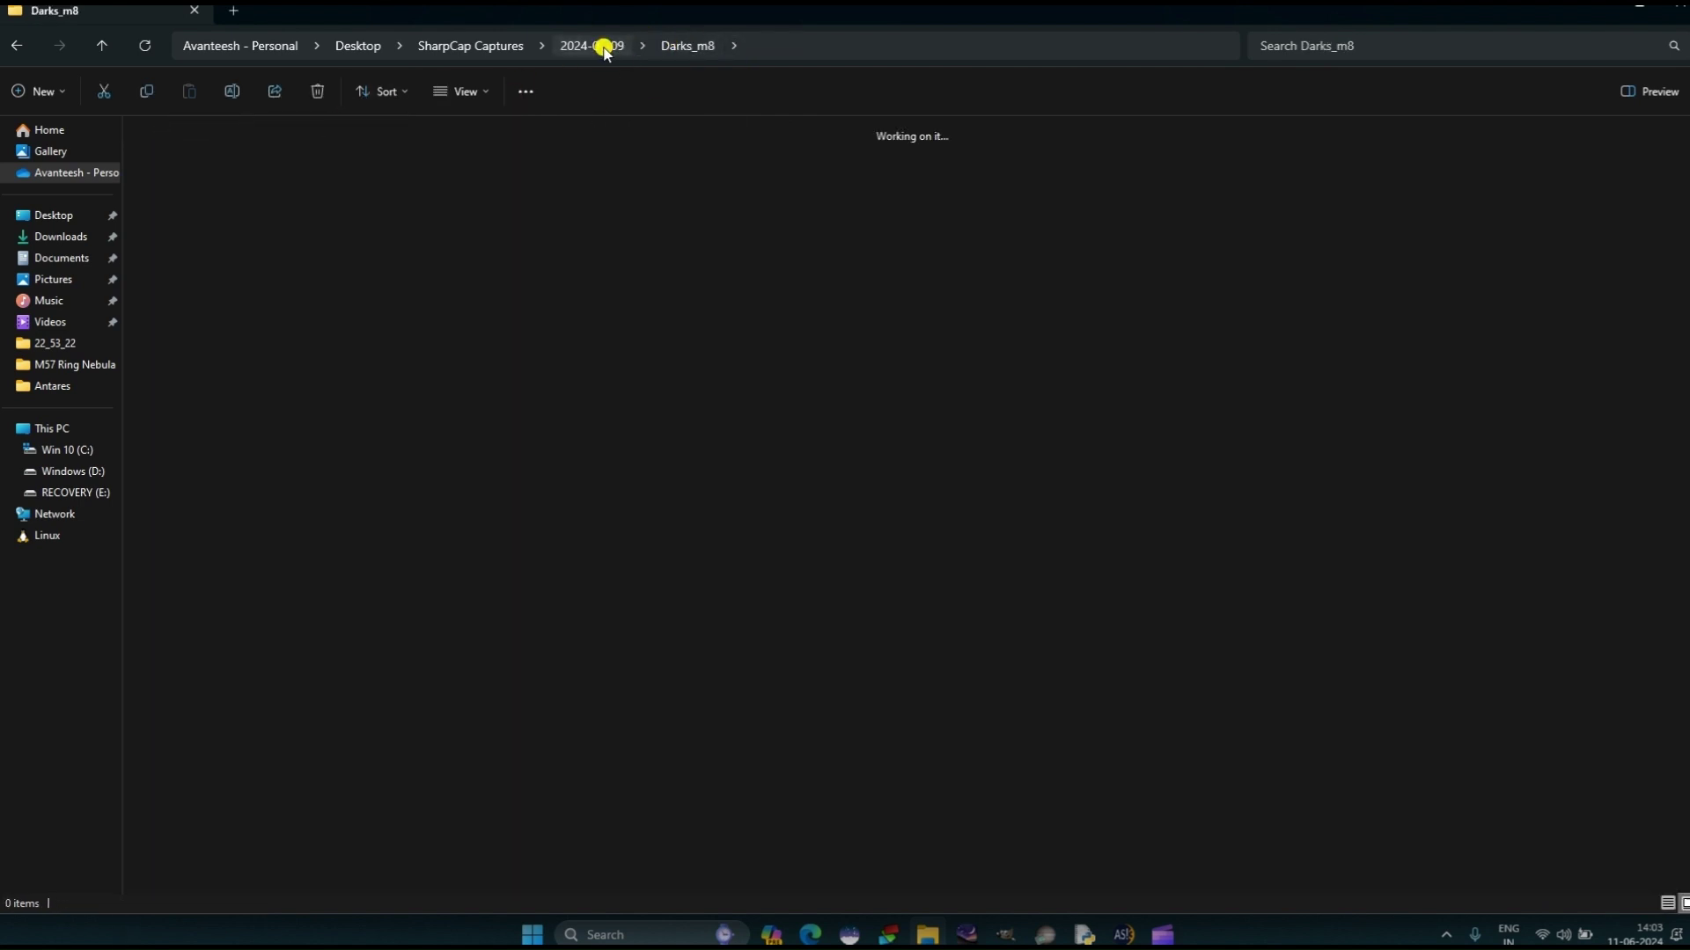
{"action": "double_click", "coordinate": [188, 148]}
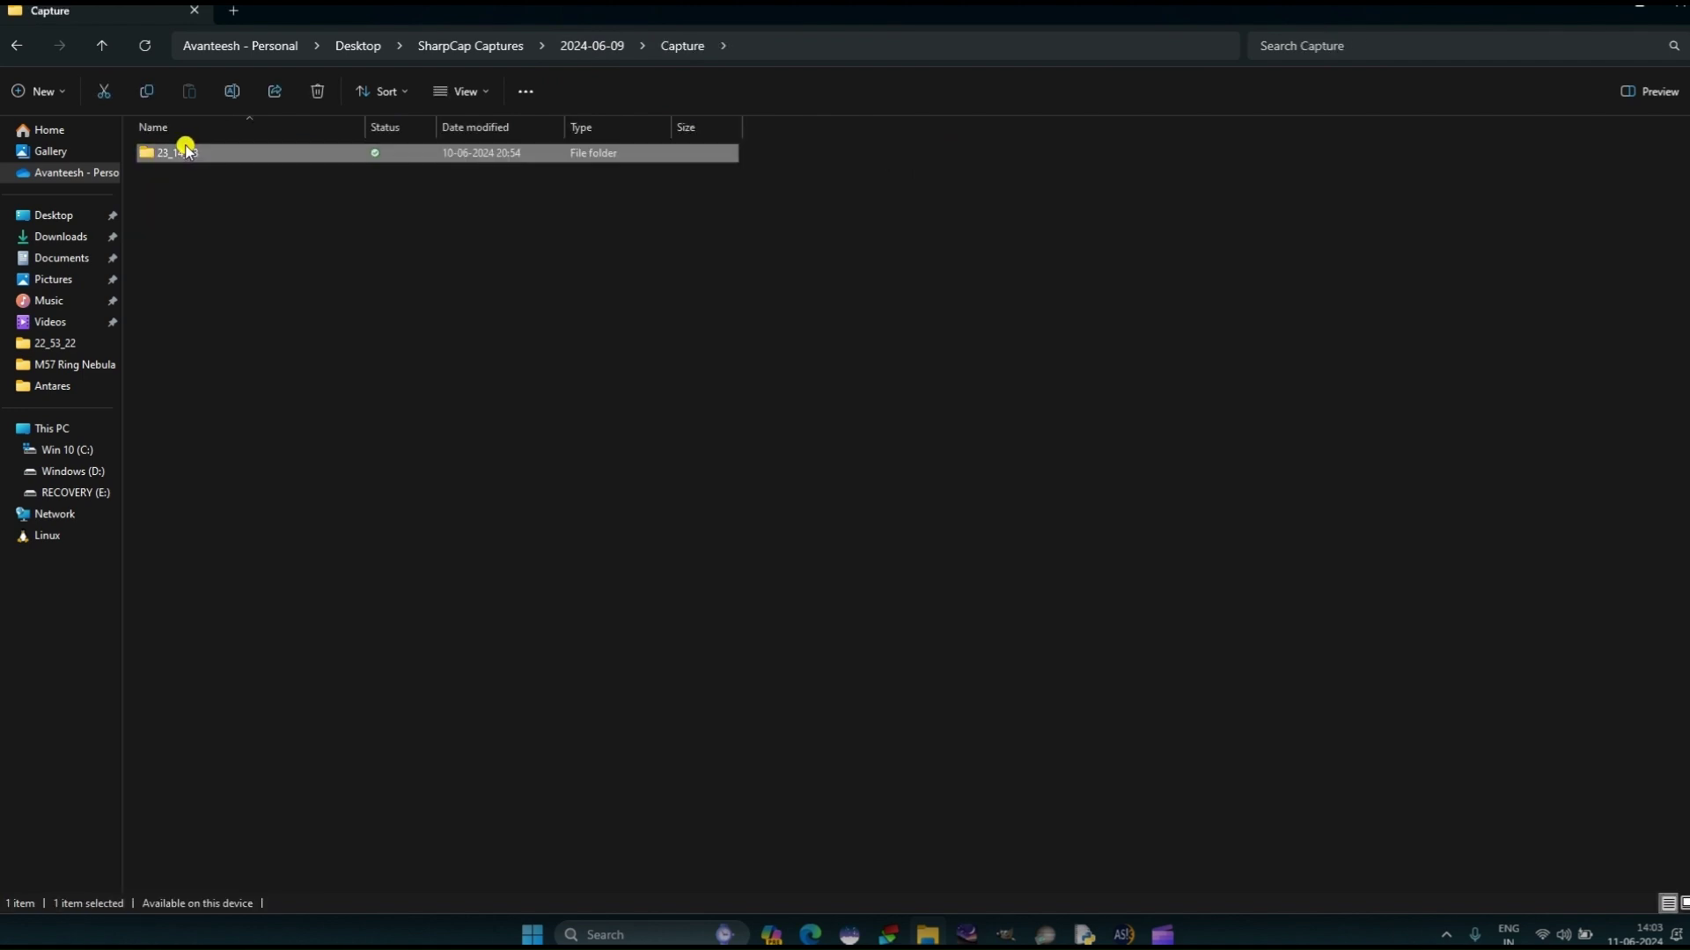
{"action": "double_click", "coordinate": [188, 150]}
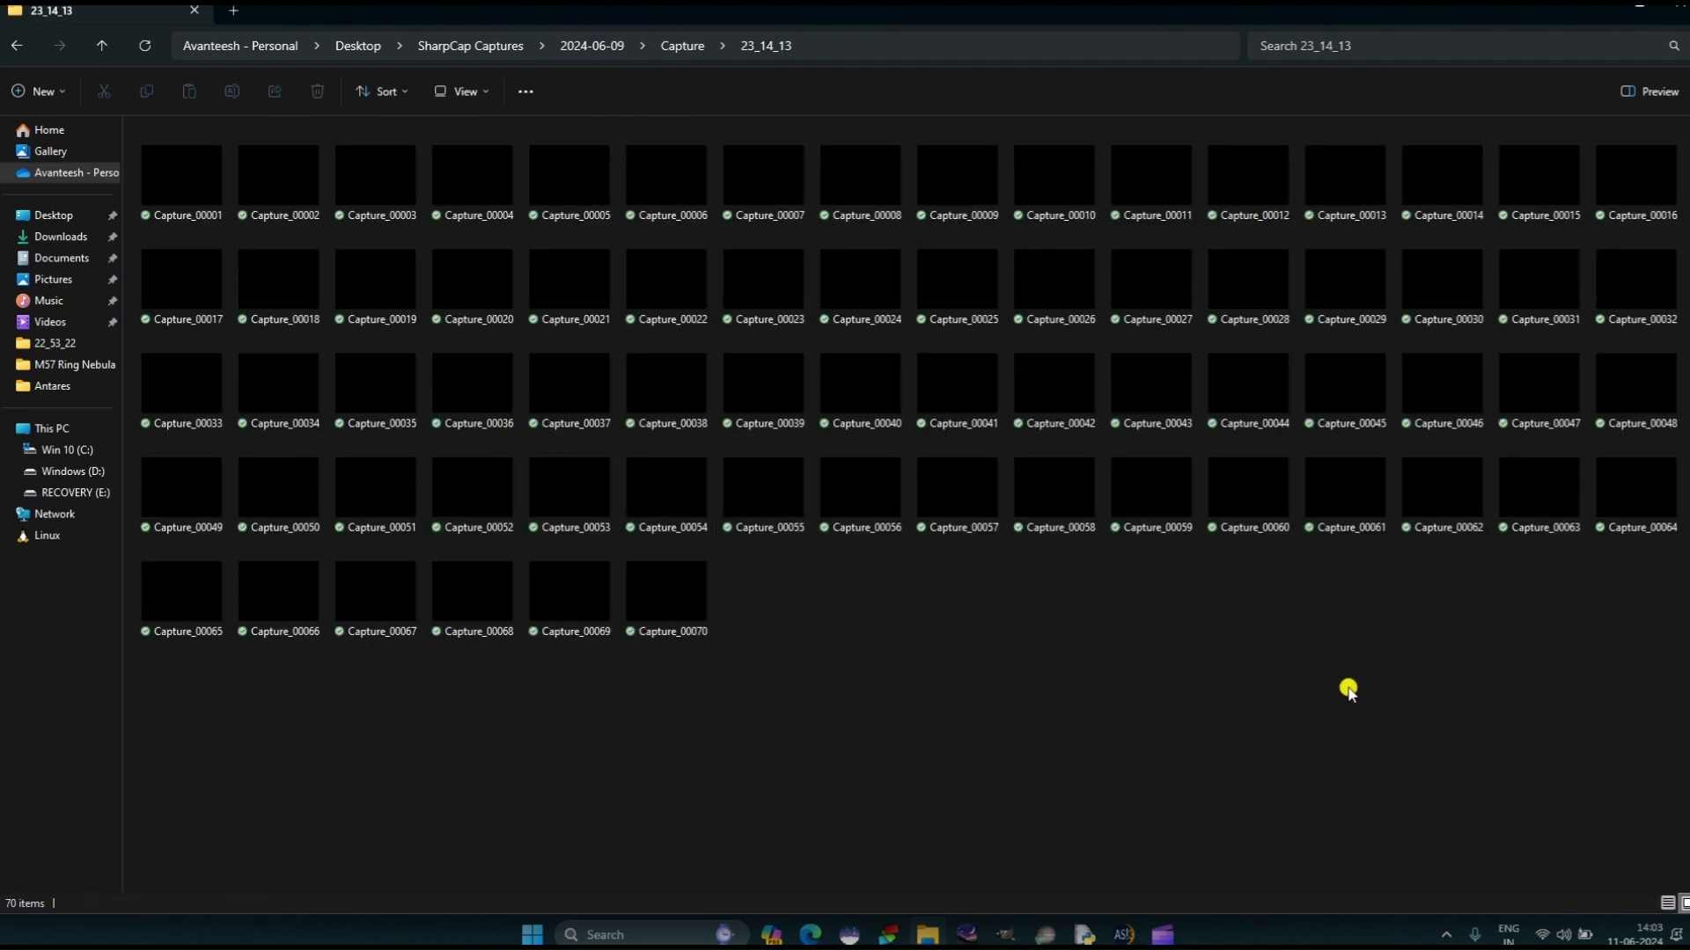
{"action": "left_click_drag", "start_coordinate": [1619, 609], "coordinate": [244, 173]}
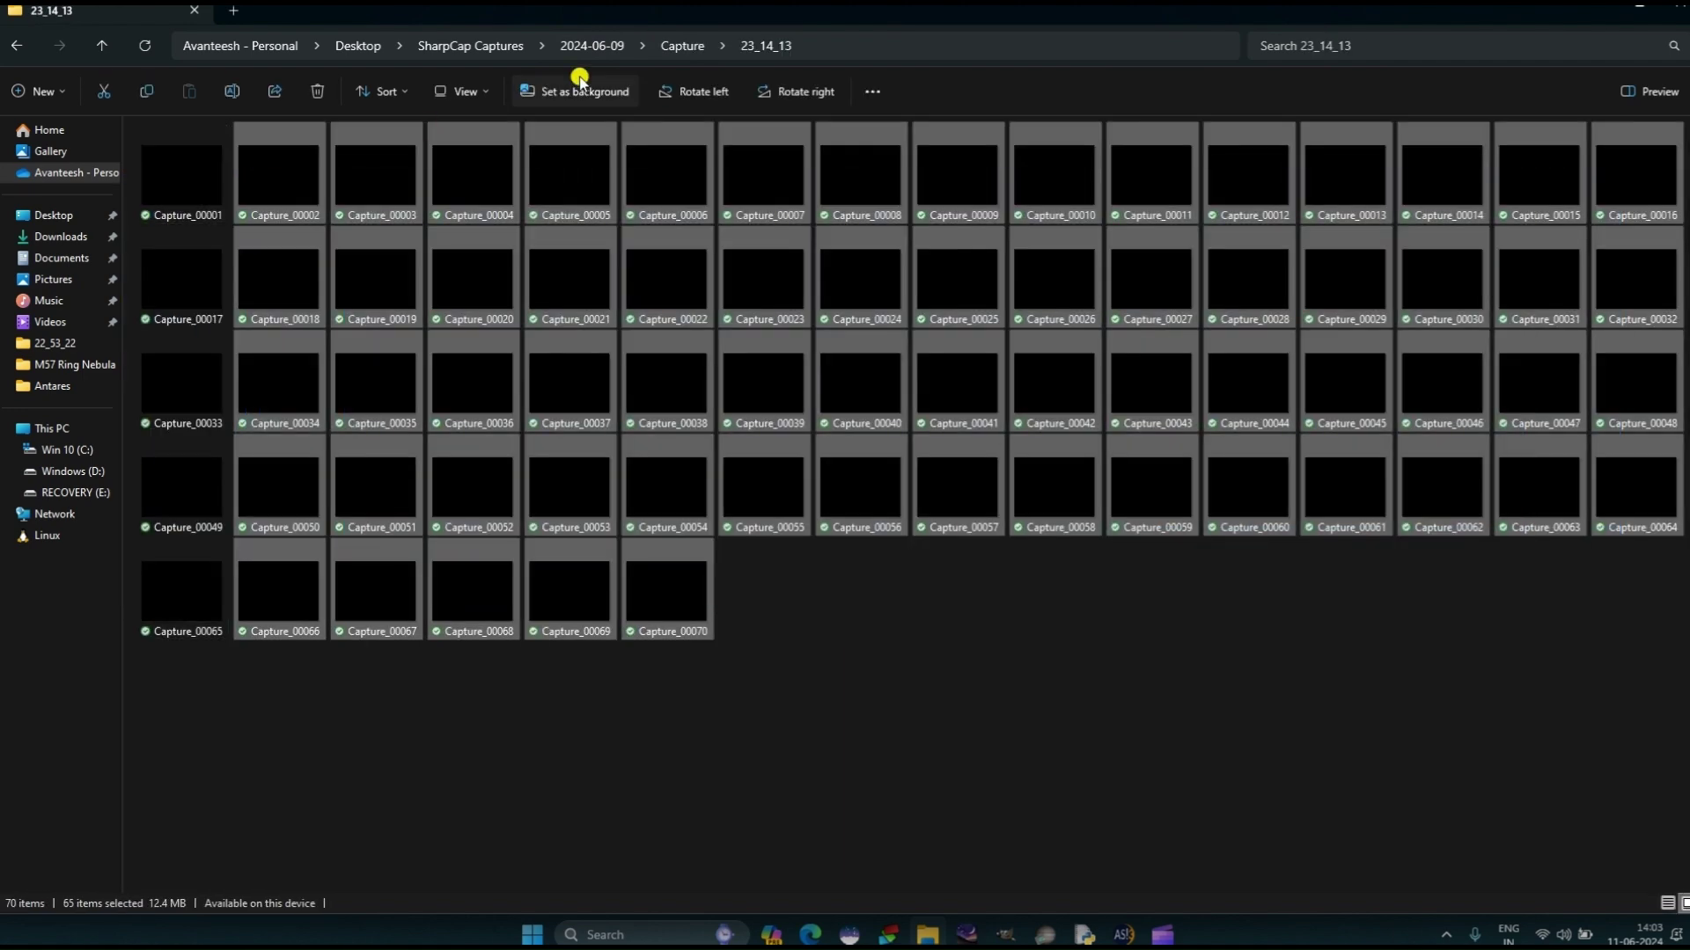
{"action": "left_click", "coordinate": [677, 47]}
{"action": "left_click", "coordinate": [567, 44]}
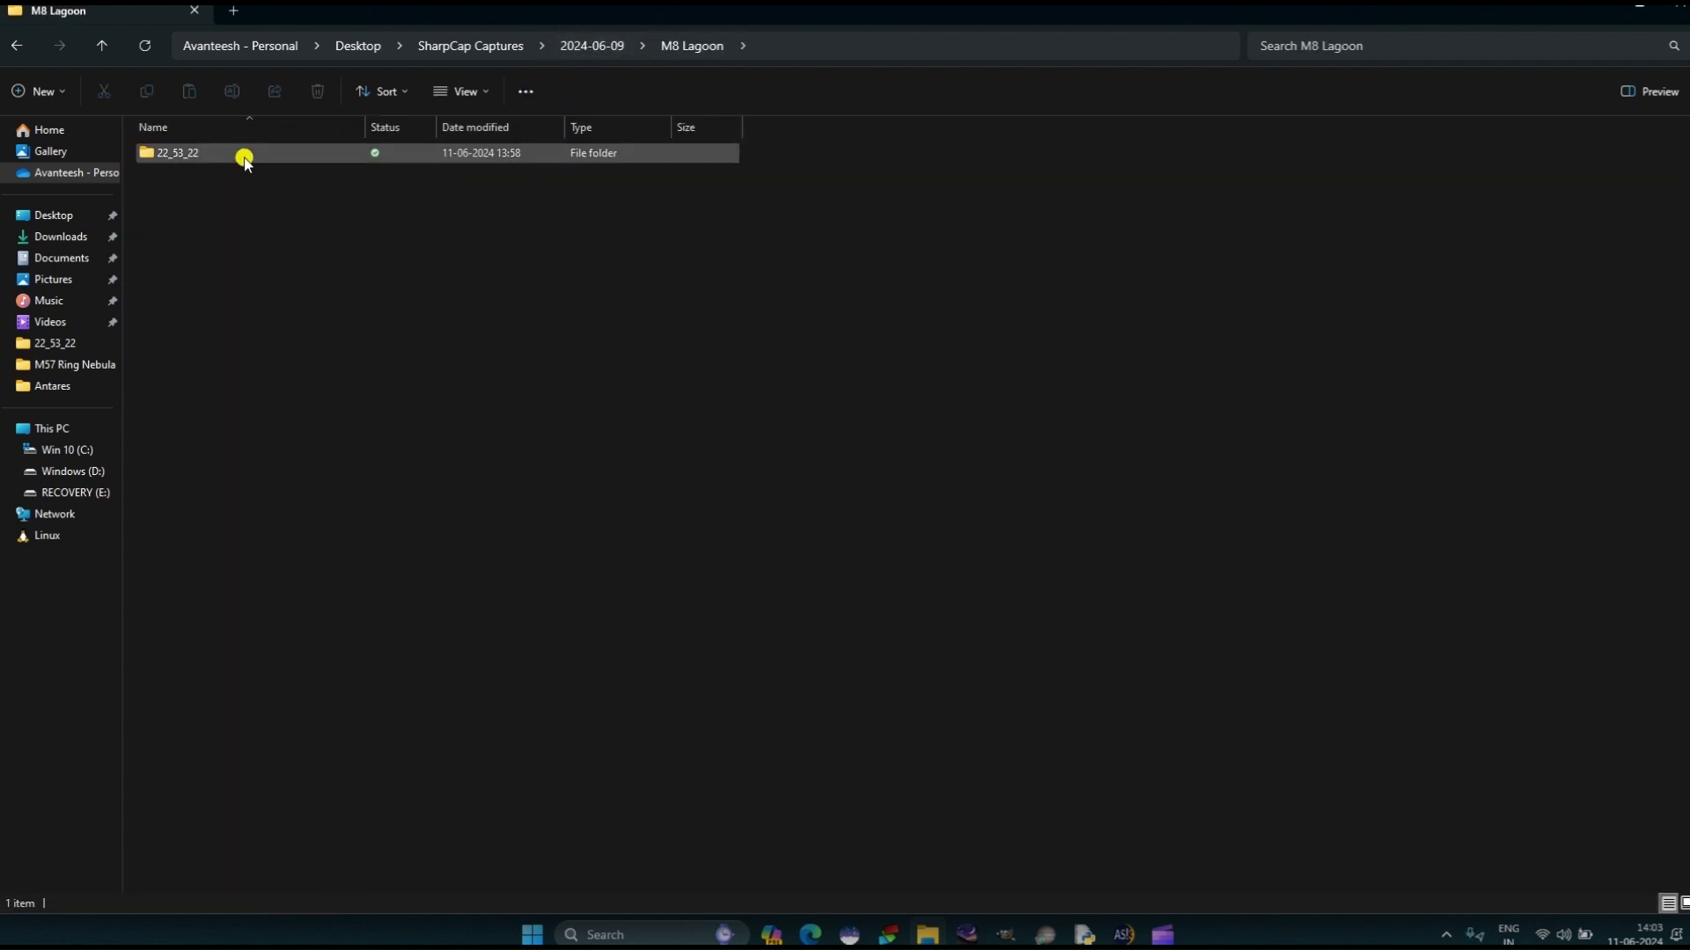
Open M8 Lagoon\22_53_22 and select frame M8 Lagoon_00017
{"action": "double_click", "coordinate": [271, 154]}
{"action": "double_click", "coordinate": [414, 172]}
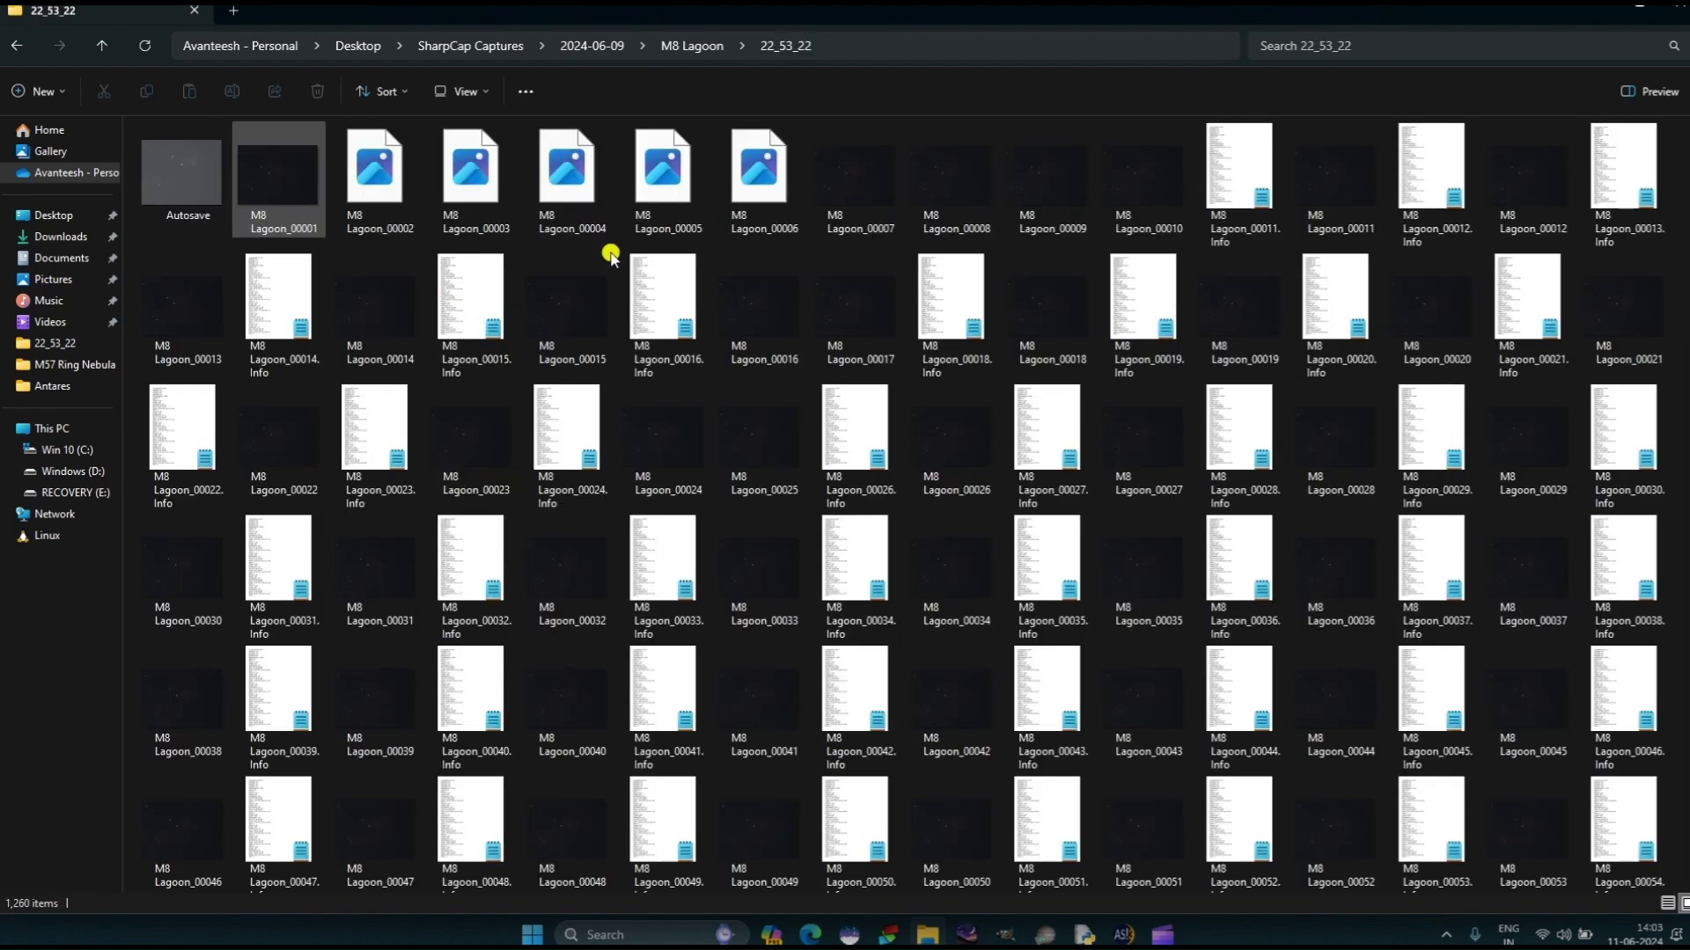
{"action": "left_click", "coordinate": [838, 355]}
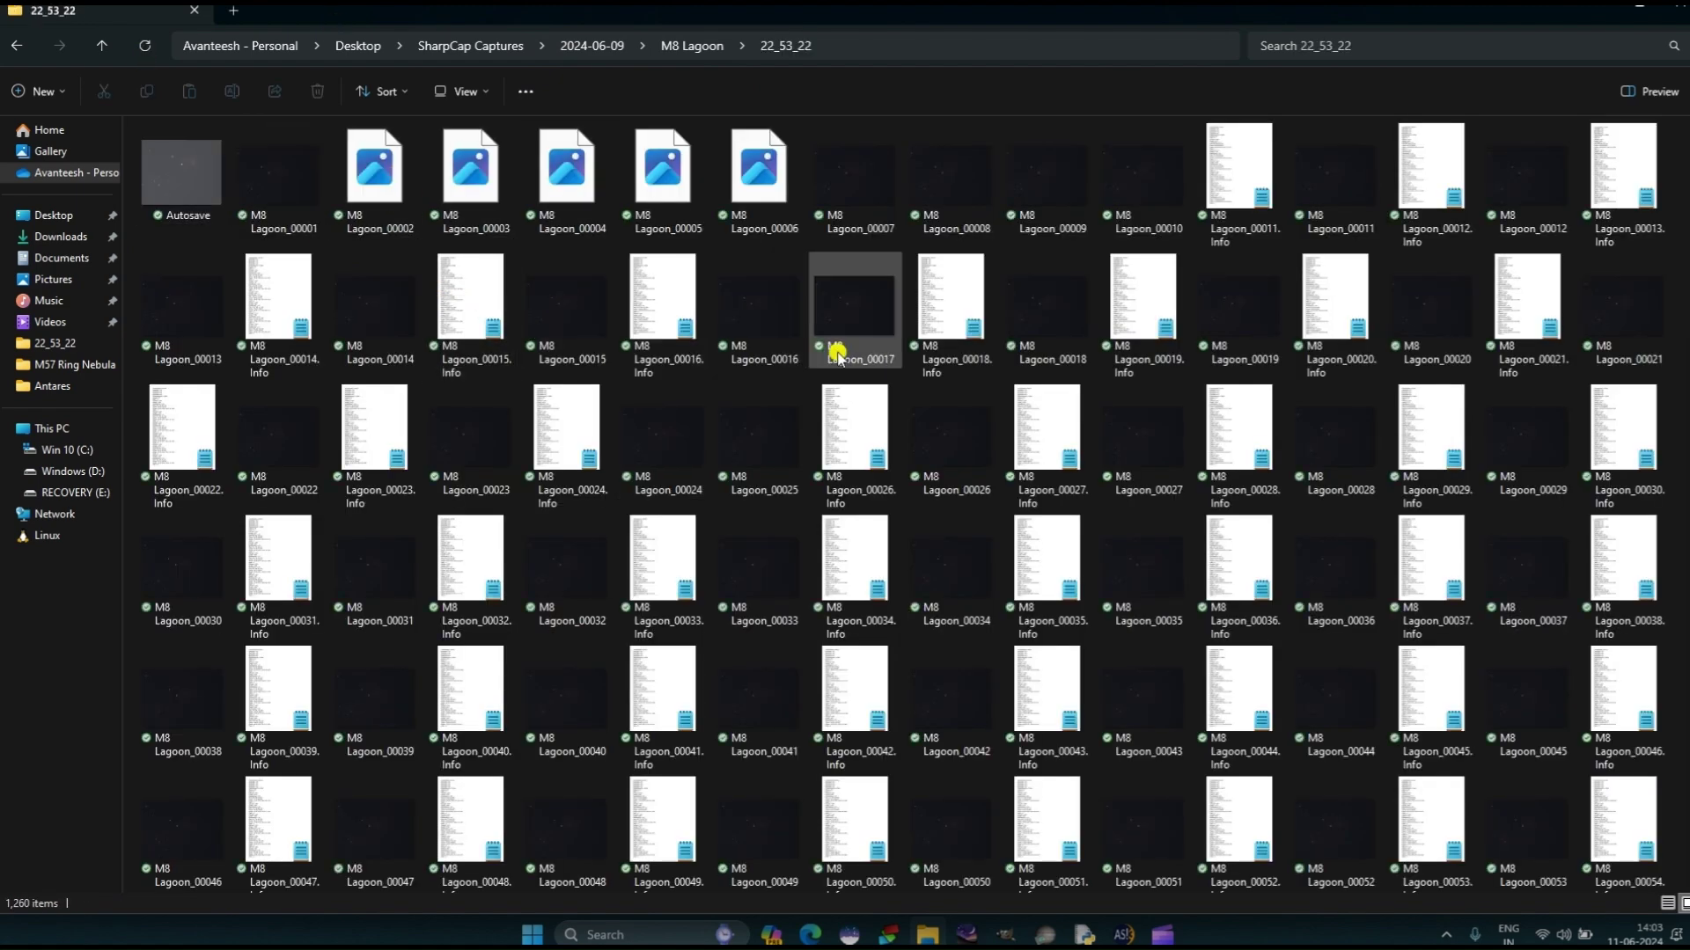
Scroll through the 22_53_22 frames down to the last one, M8 Lagoon_00635
{"action": "scroll", "coordinate": [1099, 422], "scroll_direction": "down", "scroll_amount": 5}
{"action": "scroll", "coordinate": [994, 585], "scroll_direction": "down", "scroll_amount": 5}
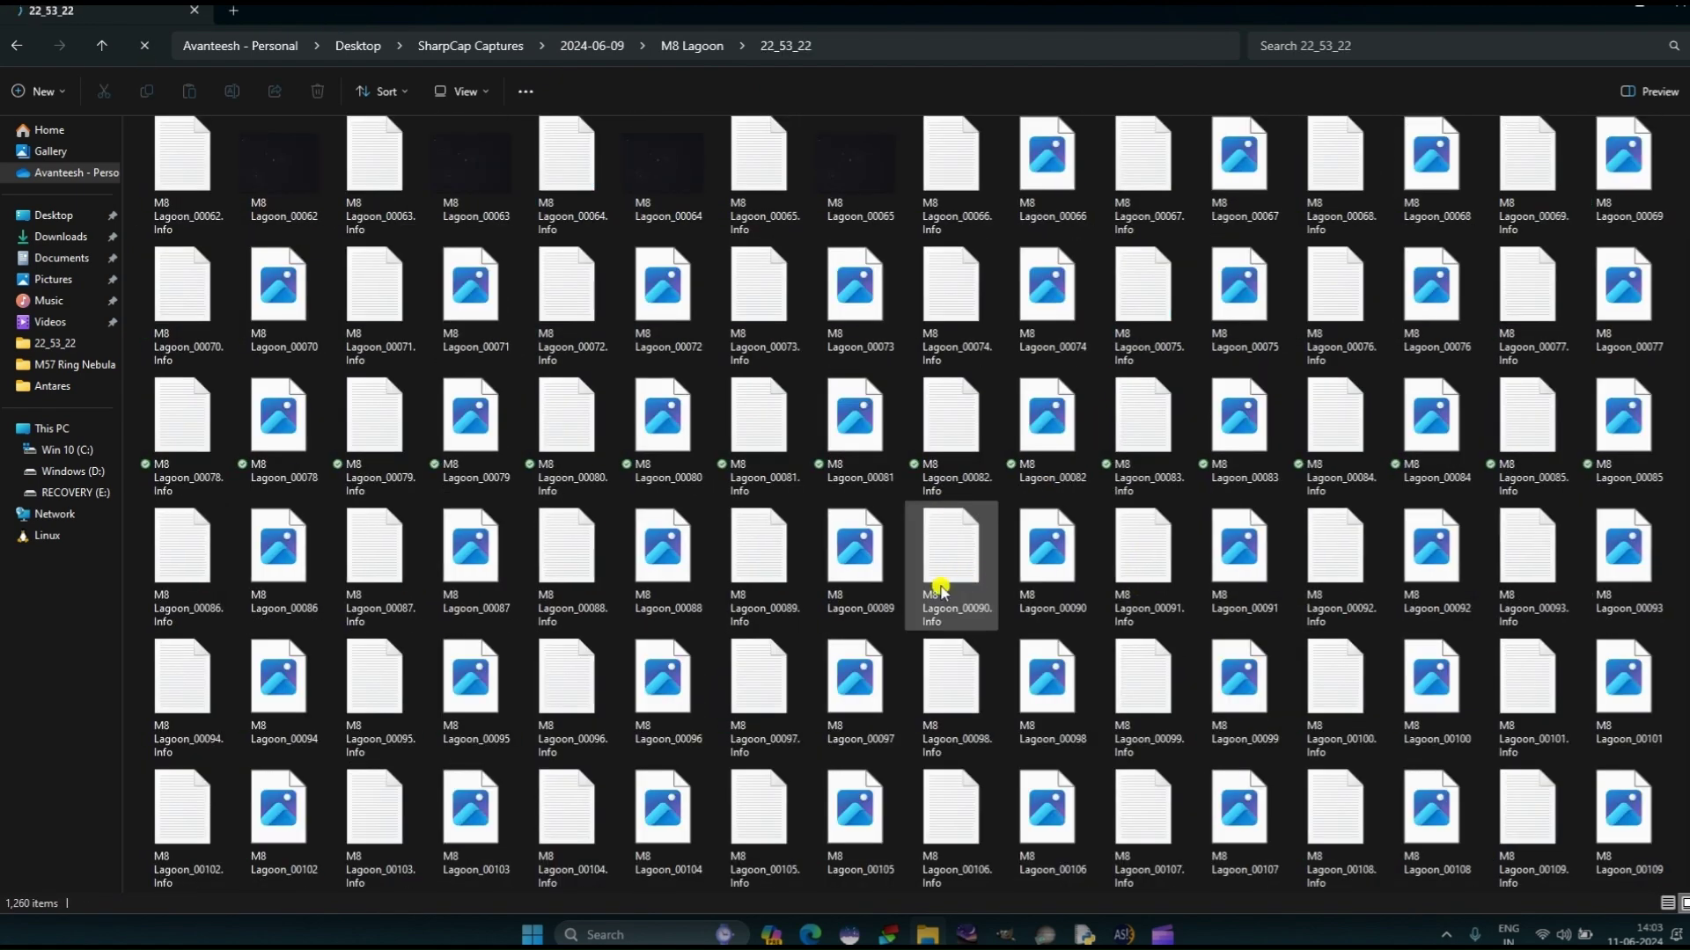
{"action": "scroll", "coordinate": [925, 541], "scroll_direction": "down", "scroll_amount": 5}
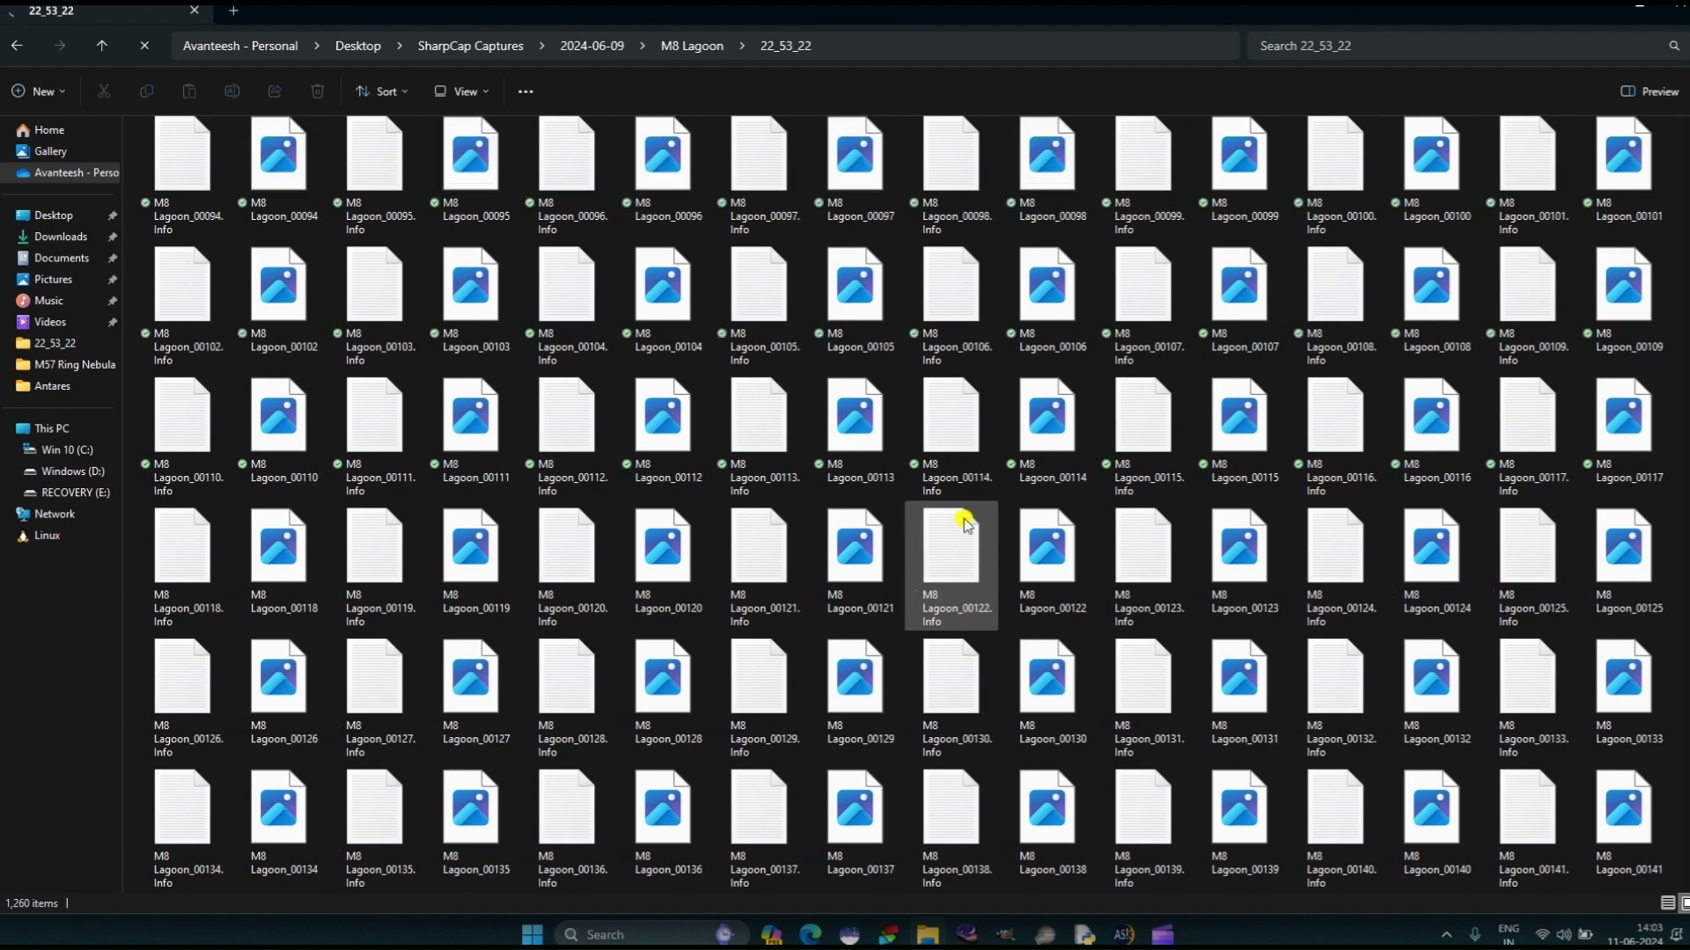
{"action": "scroll", "coordinate": [570, 308], "scroll_direction": "down", "scroll_amount": 5}
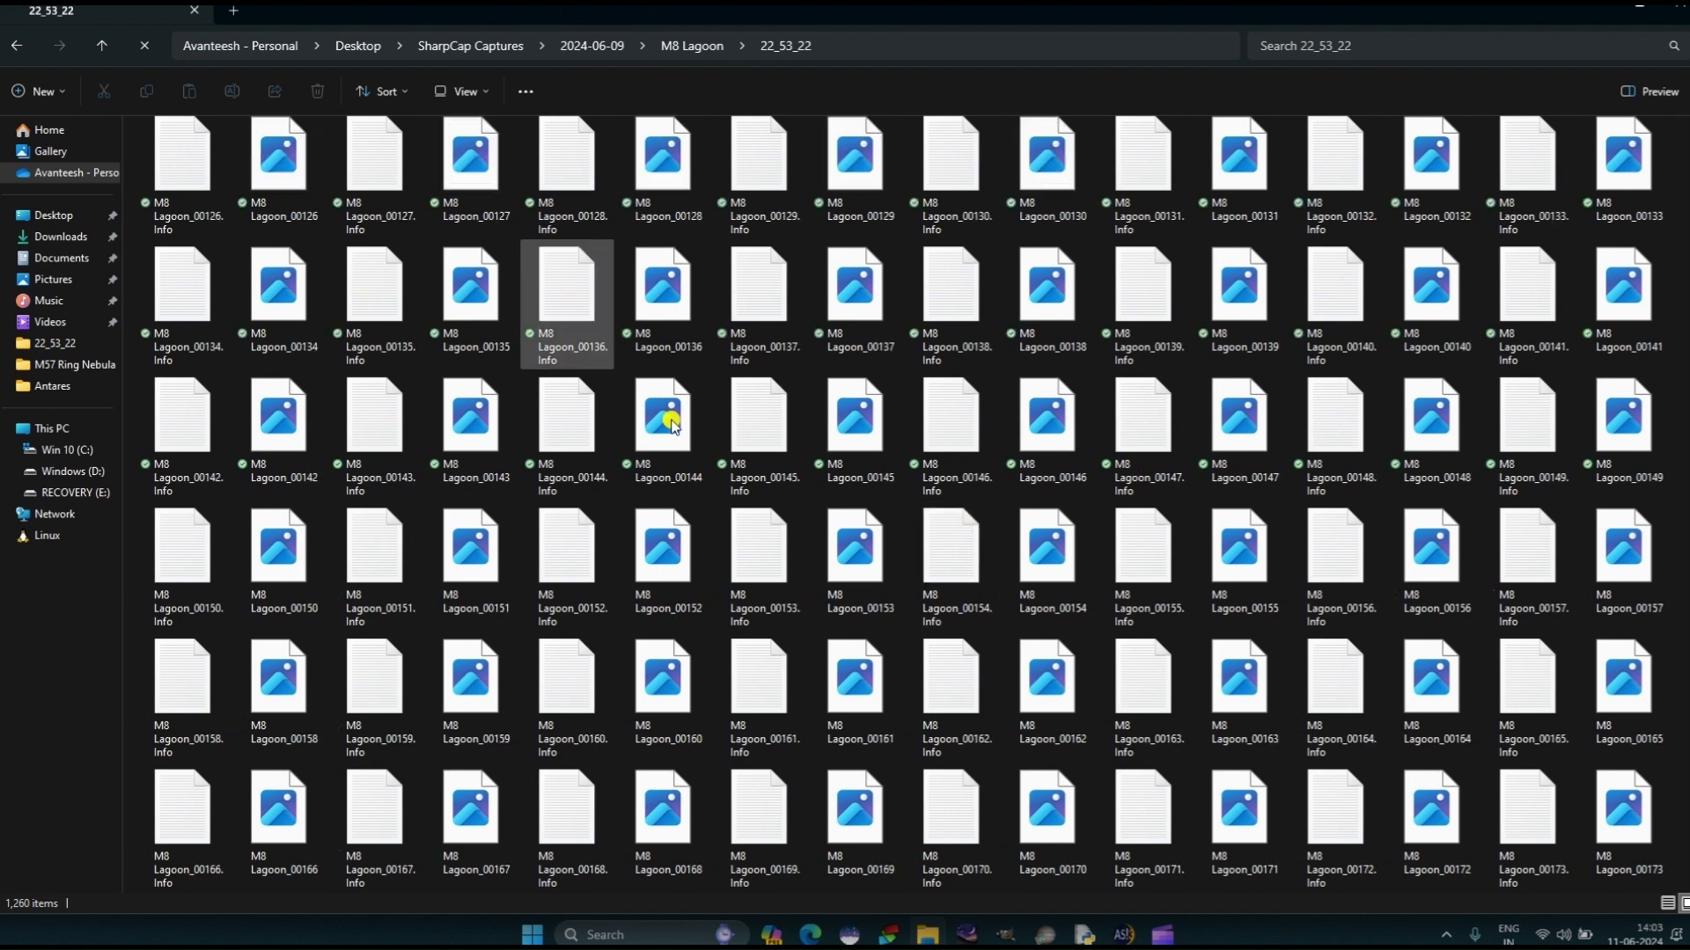
{"action": "scroll", "coordinate": [607, 391], "scroll_direction": "down", "scroll_amount": 5}
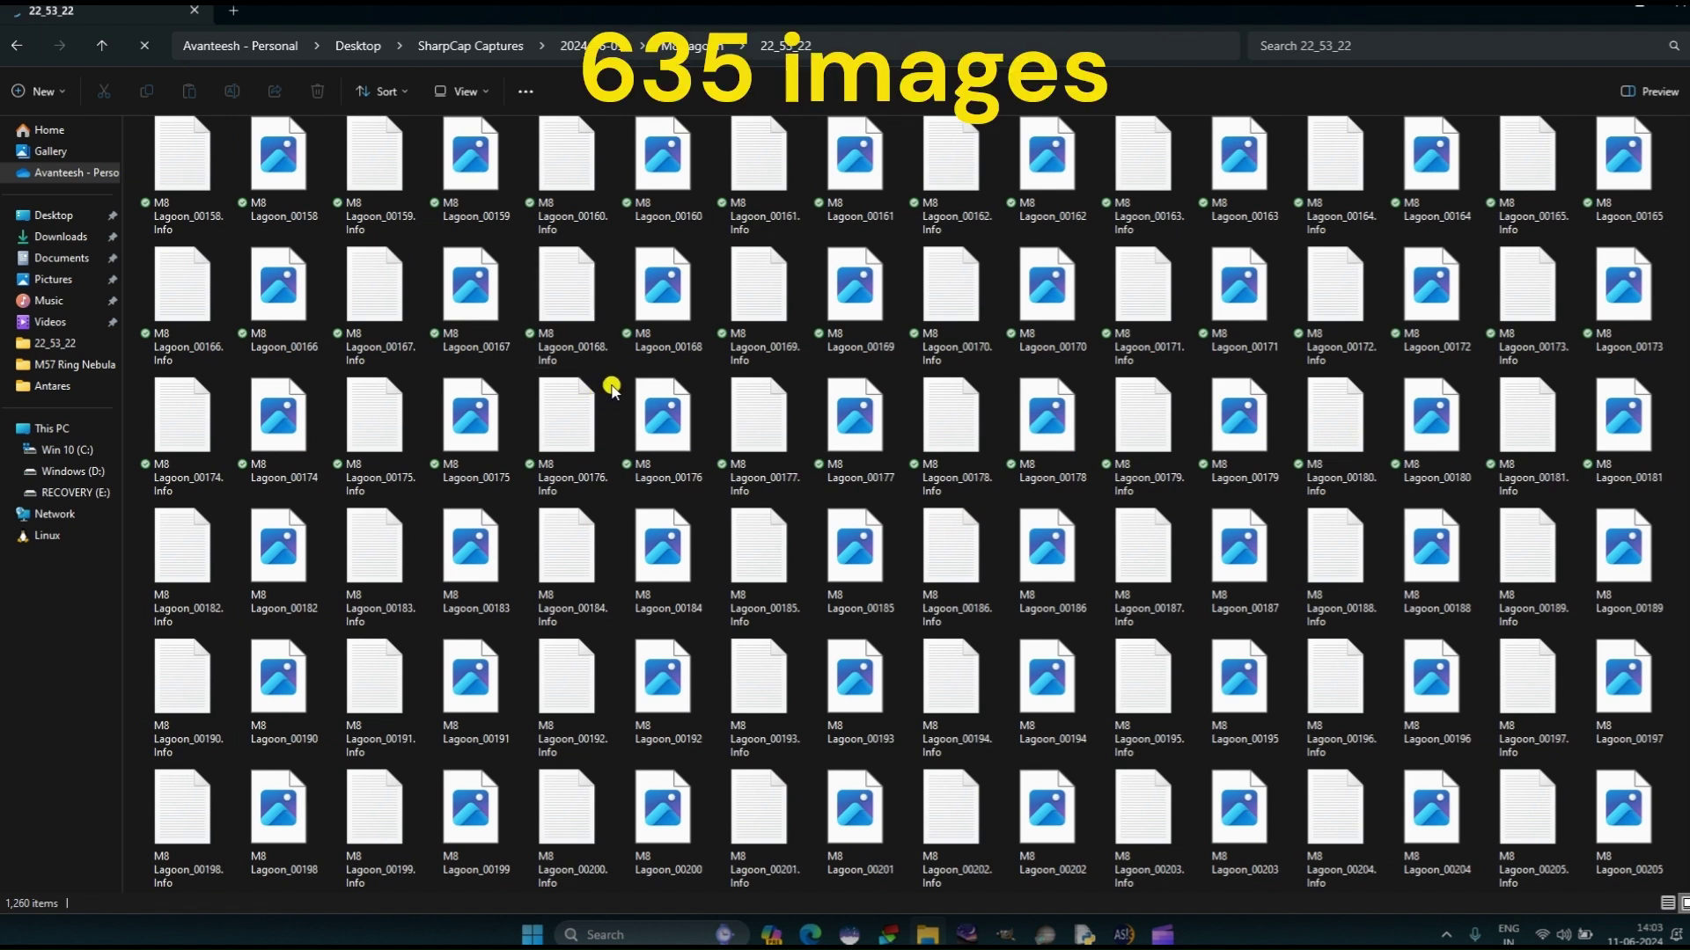
{"action": "scroll", "coordinate": [1527, 349], "scroll_direction": "down", "scroll_amount": 5}
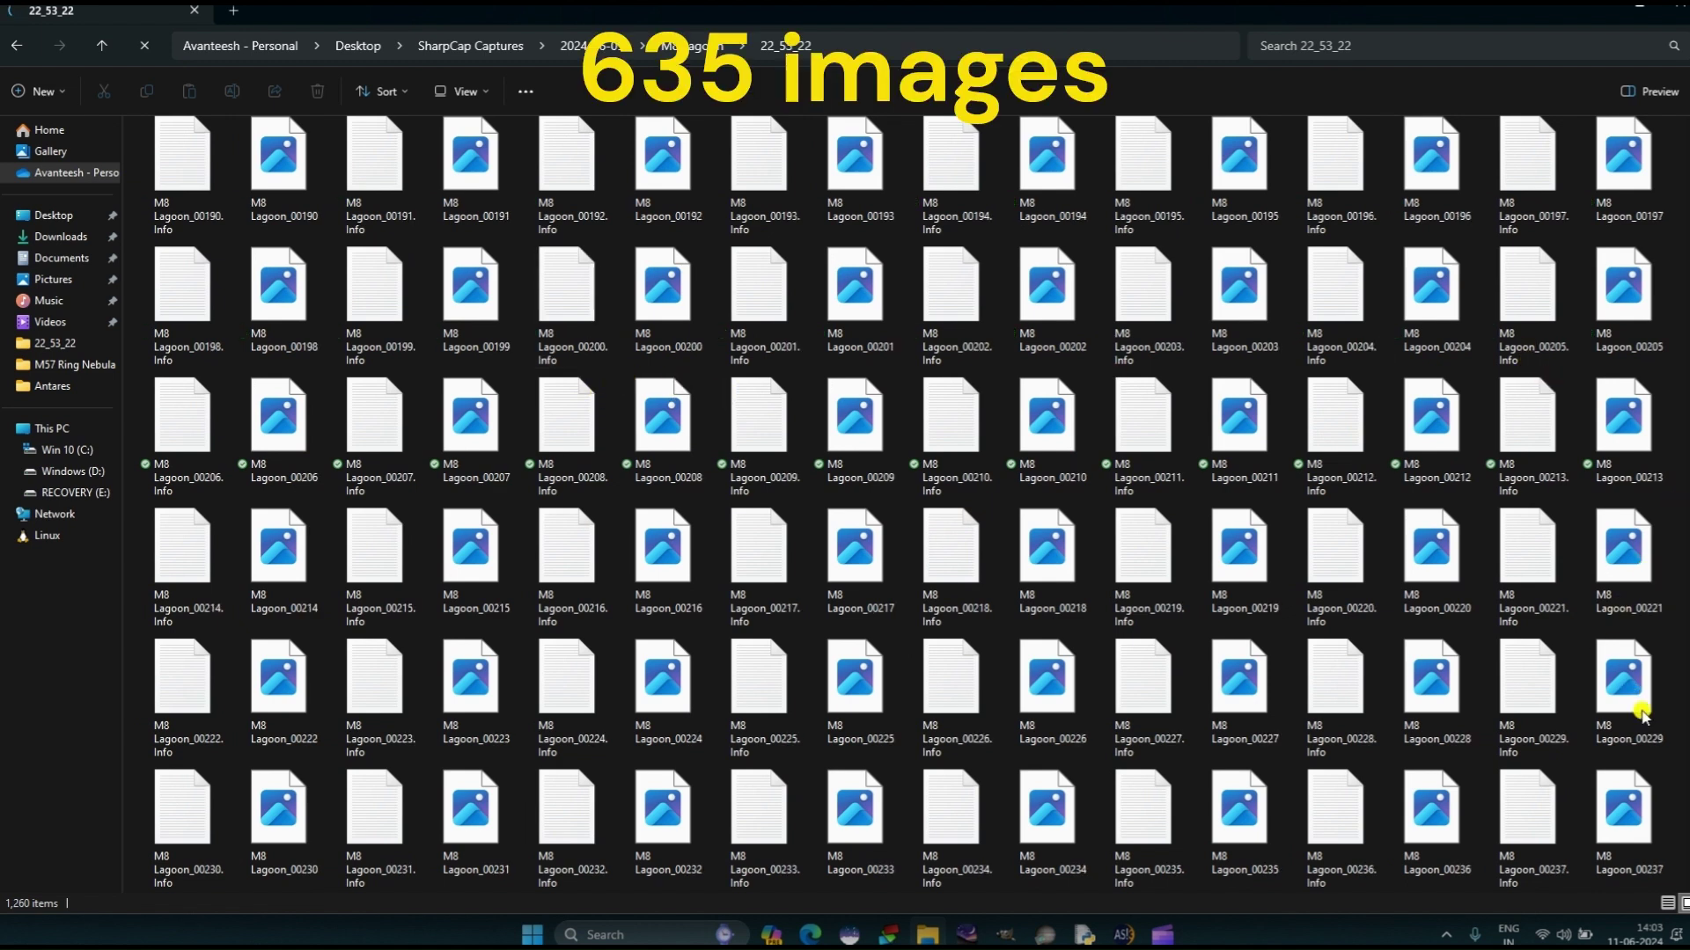
{"action": "scroll", "coordinate": [1501, 616], "scroll_direction": "down", "scroll_amount": 5}
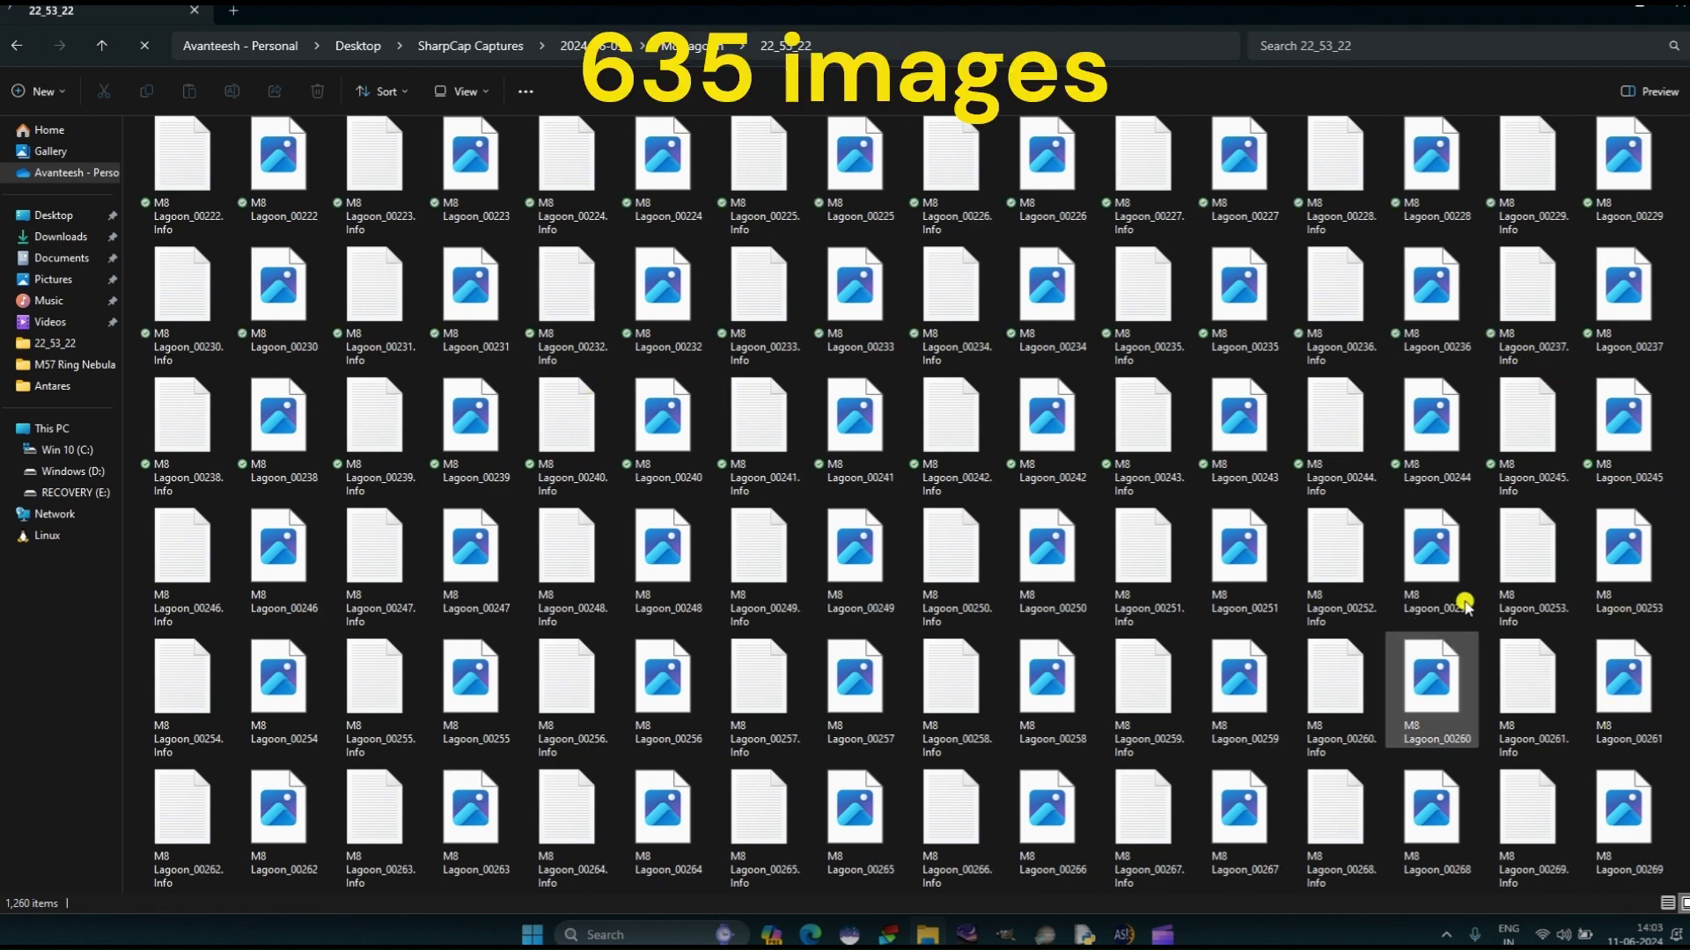
{"action": "scroll", "coordinate": [1202, 509], "scroll_direction": "down", "scroll_amount": 5}
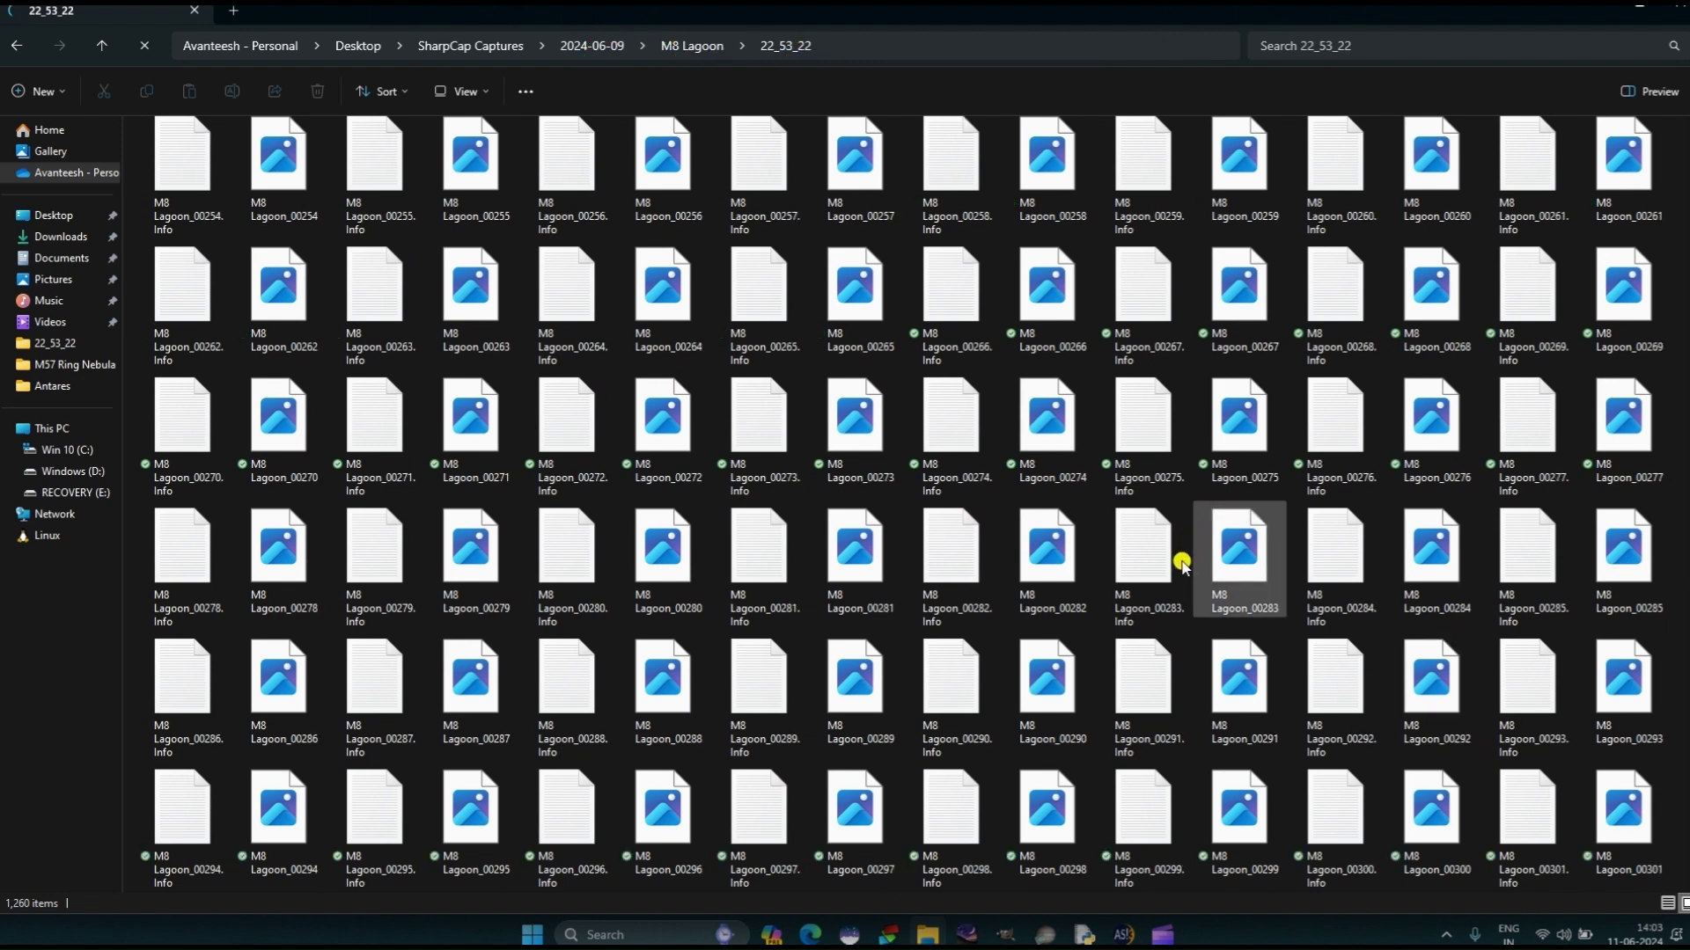
{"action": "scroll", "coordinate": [1175, 576], "scroll_direction": "down", "scroll_amount": 5}
{"action": "scroll", "coordinate": [1241, 660], "scroll_direction": "down", "scroll_amount": 5}
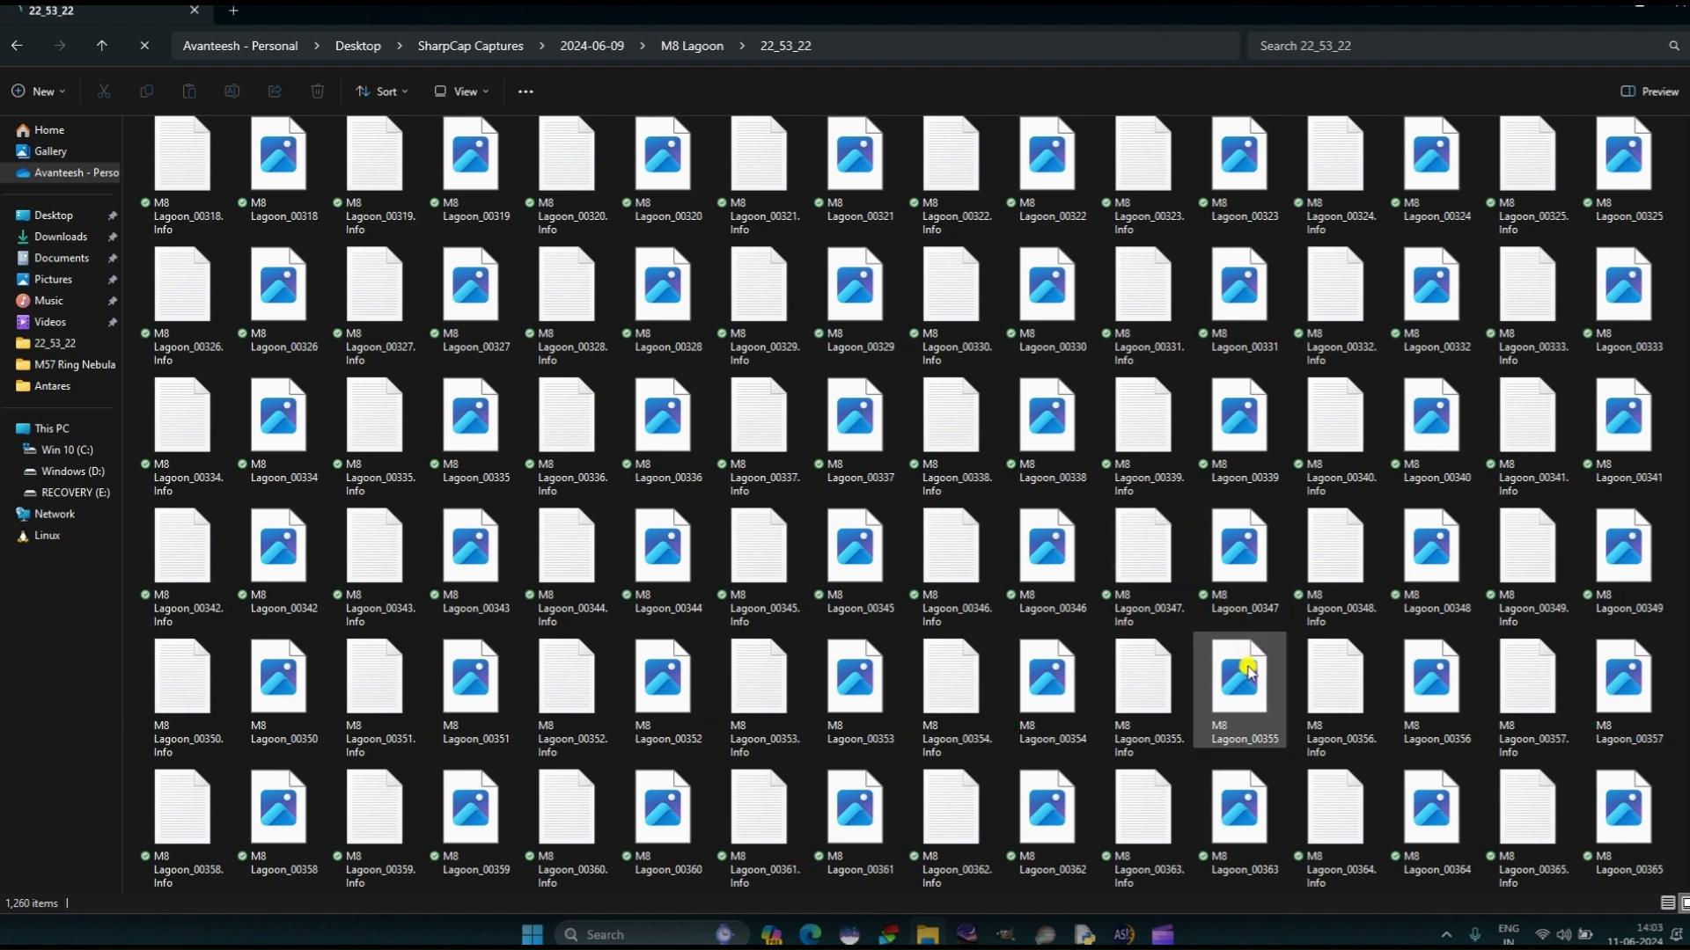
{"action": "scroll", "coordinate": [1311, 658], "scroll_direction": "down", "scroll_amount": 15}
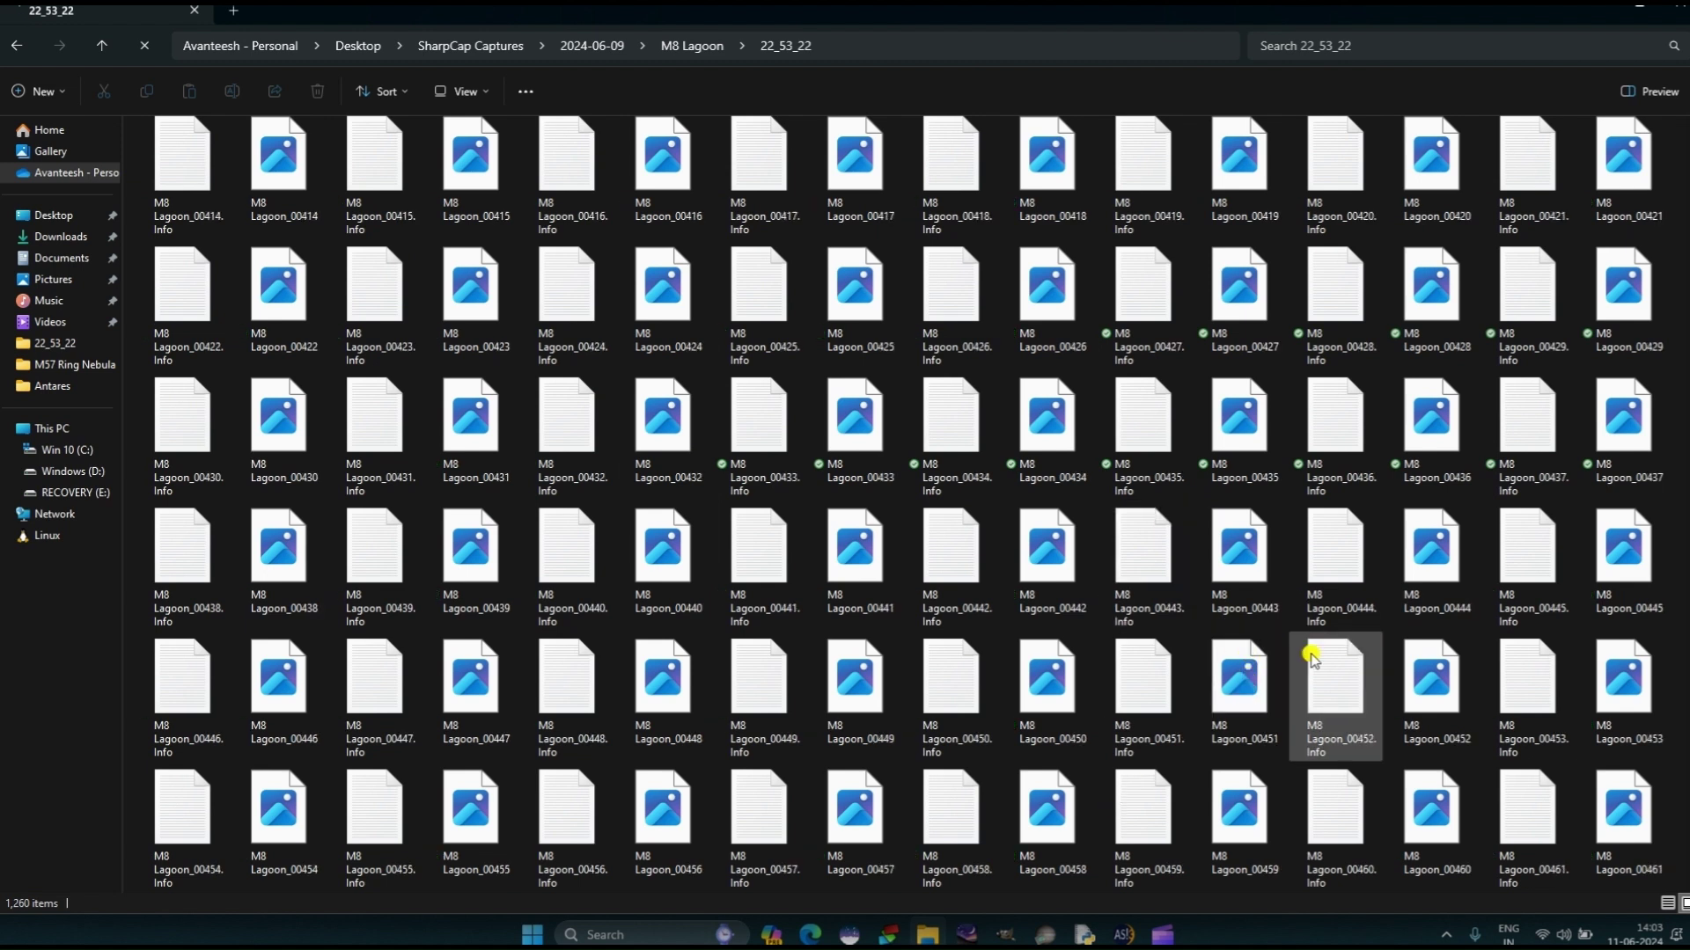
{"action": "scroll", "coordinate": [1290, 704], "scroll_direction": "down", "scroll_amount": 5}
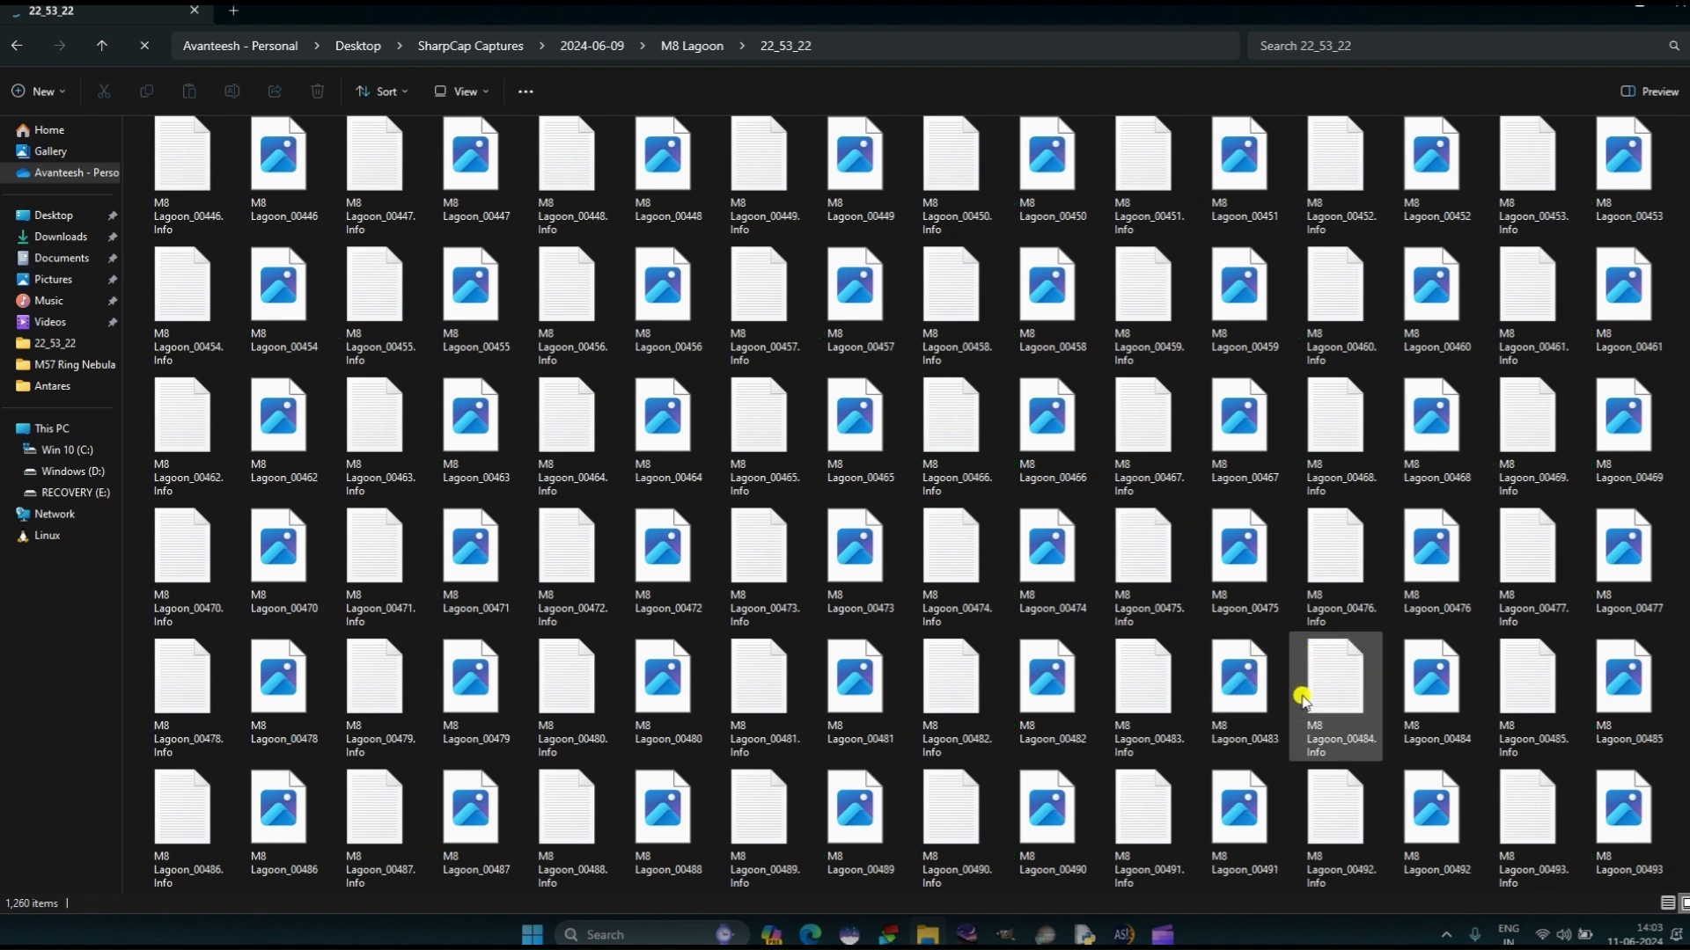
{"action": "scroll", "coordinate": [1299, 706], "scroll_direction": "down", "scroll_amount": 5}
{"action": "scroll", "coordinate": [1300, 712], "scroll_direction": "down", "scroll_amount": 5}
{"action": "scroll", "coordinate": [1576, 801], "scroll_direction": "down", "scroll_amount": 5}
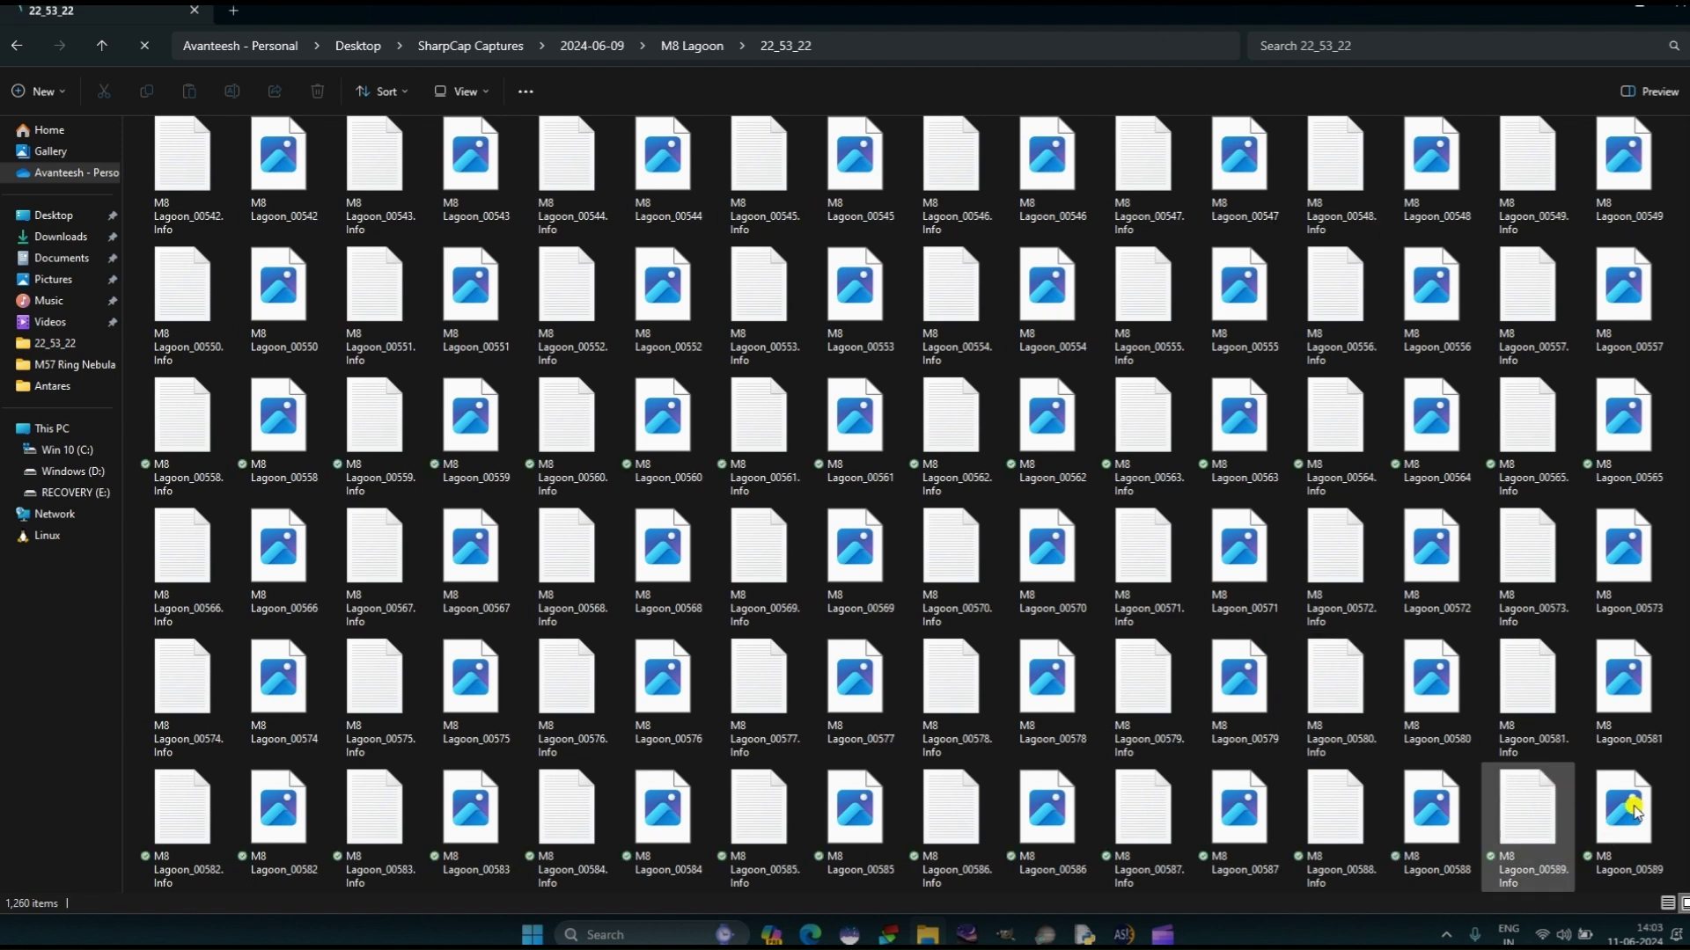
{"action": "scroll", "coordinate": [1633, 810], "scroll_direction": "down", "scroll_amount": 5}
{"action": "scroll", "coordinate": [1632, 805], "scroll_direction": "down", "scroll_amount": 3}
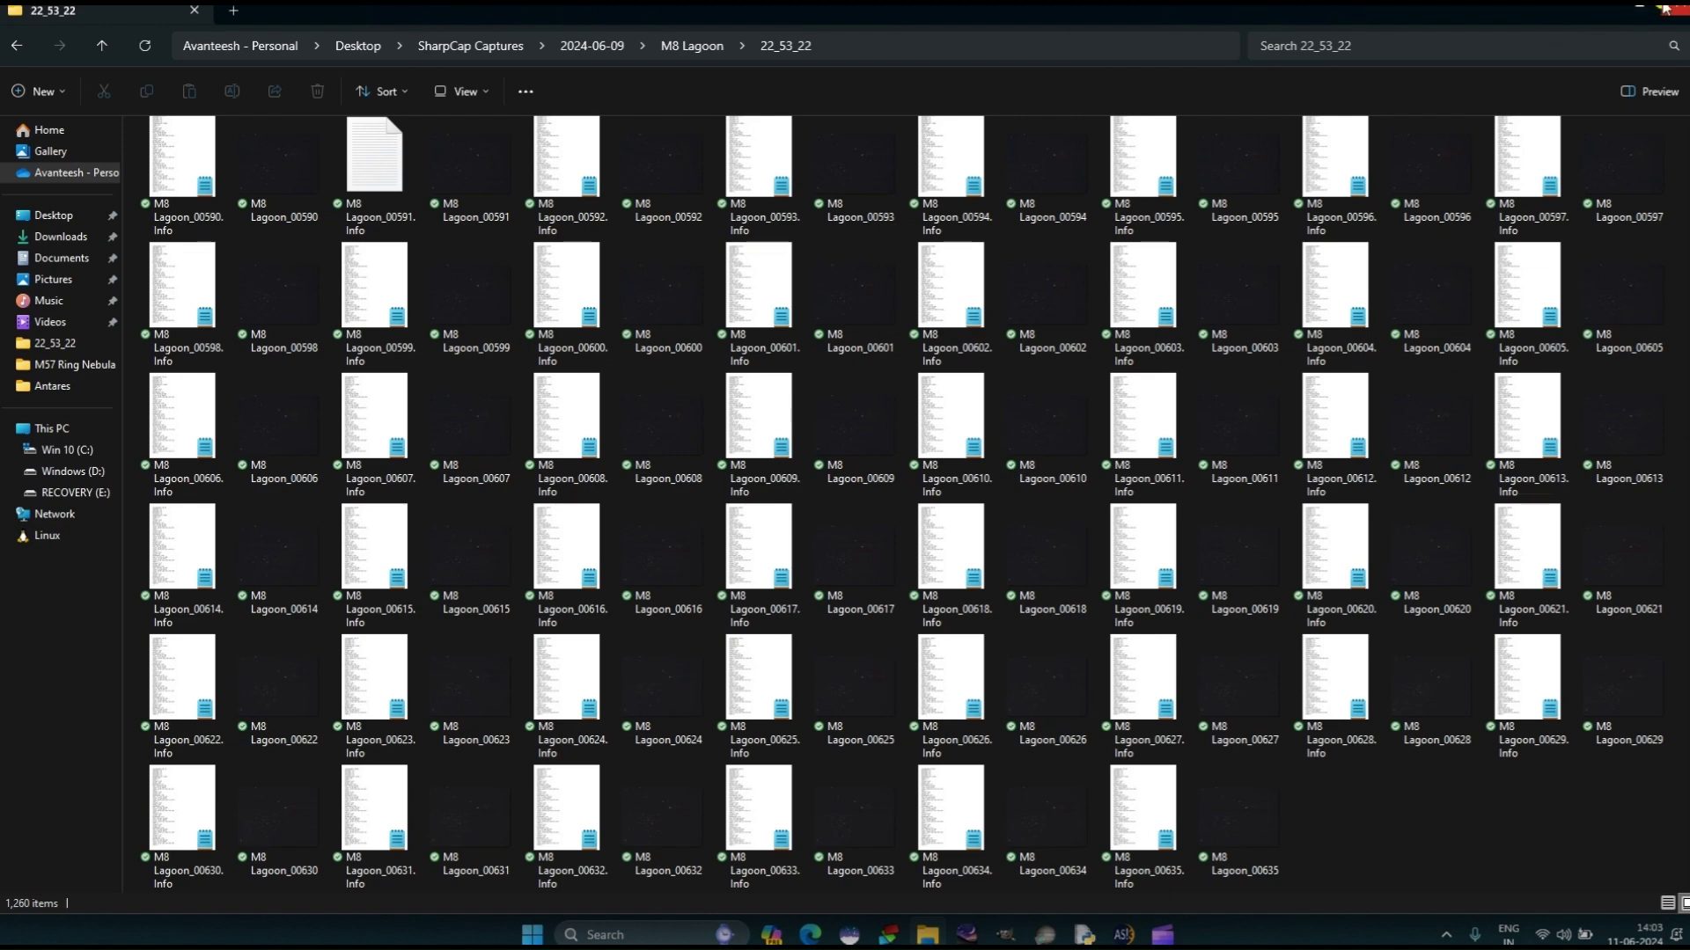
Clear the desktop, launch DeepSkyStacker and start adding light frames
{"action": "left_click", "coordinate": [1618, 9]}
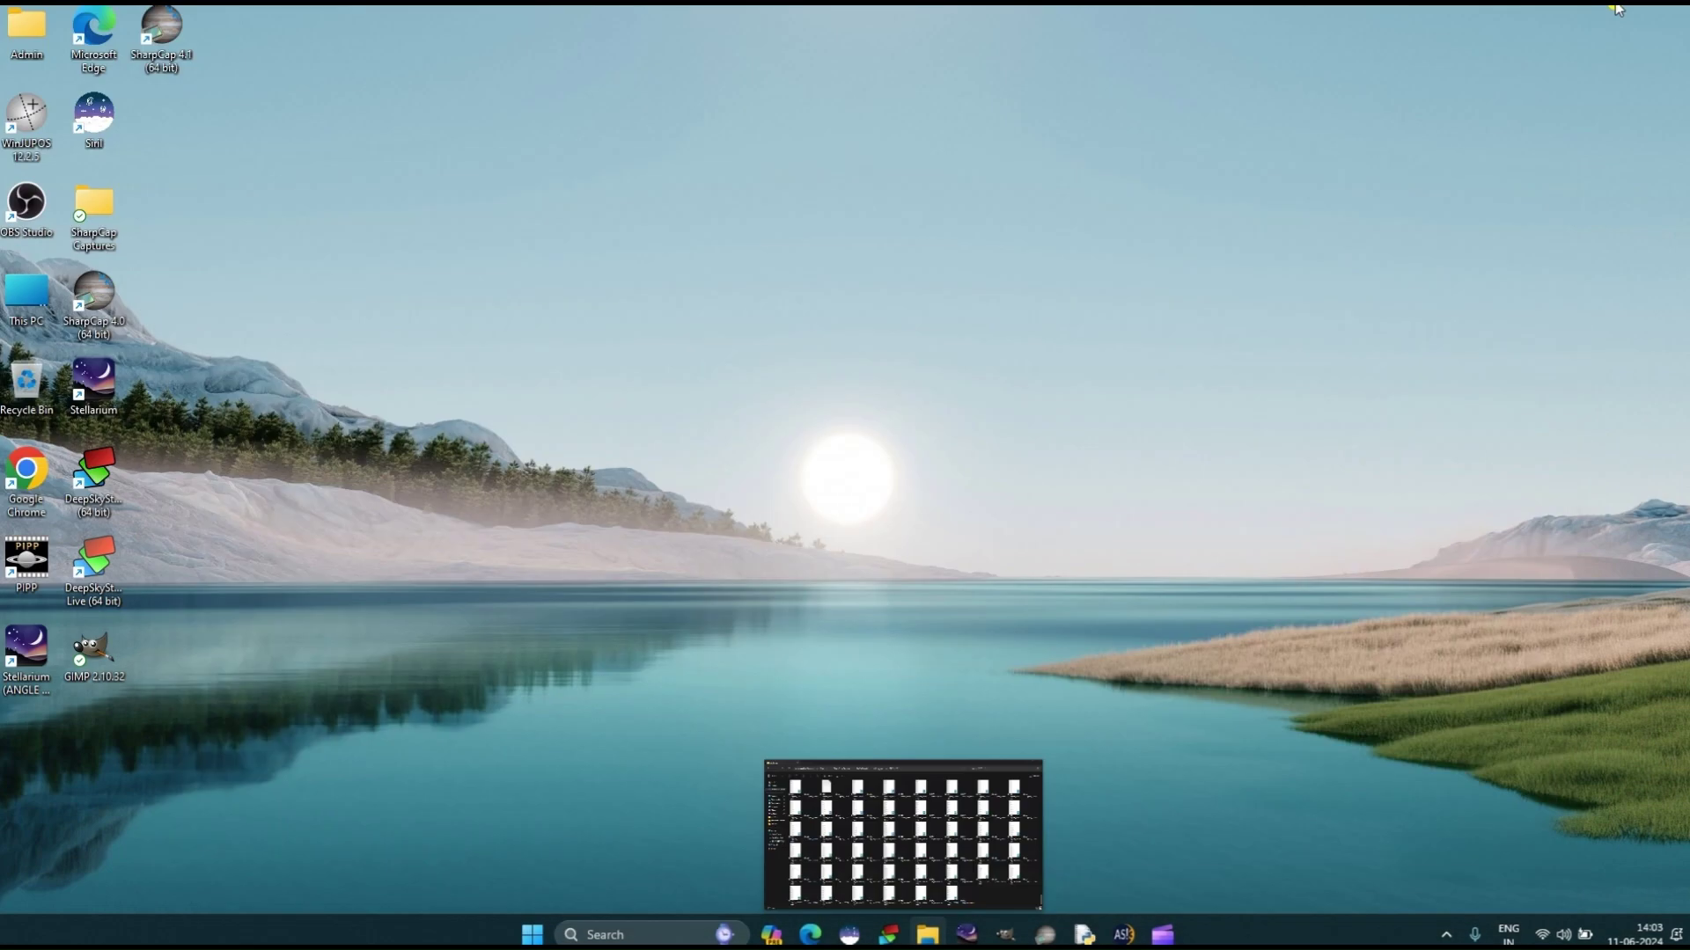
{"action": "double_click", "coordinate": [95, 497]}
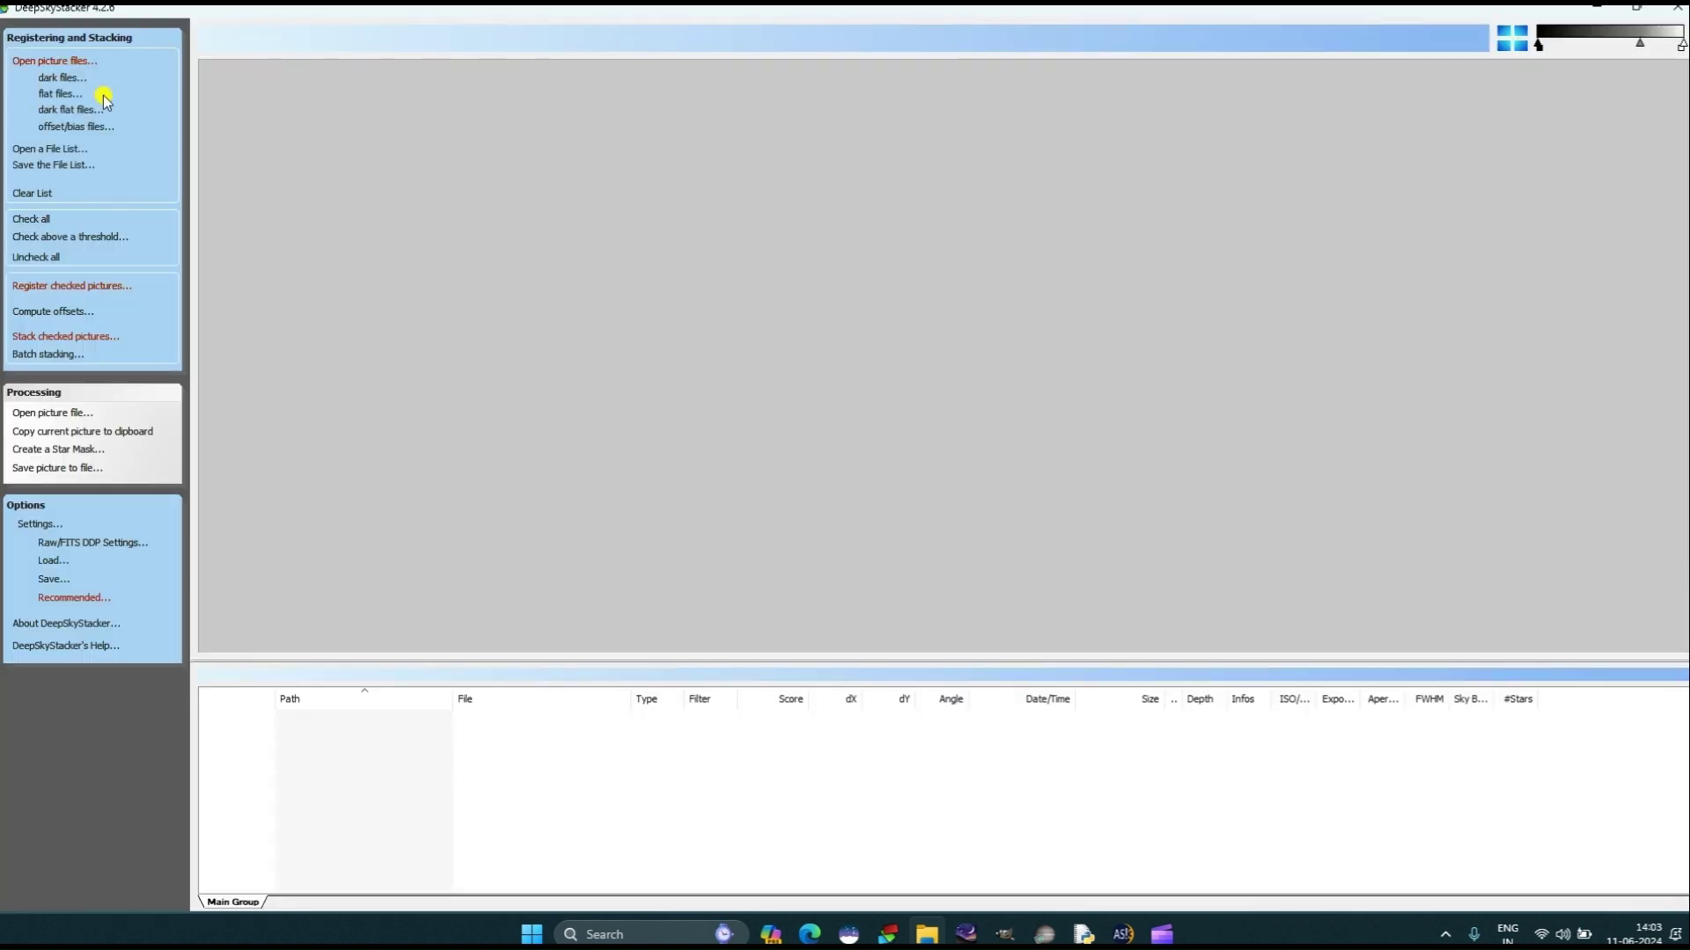
{"action": "left_click", "coordinate": [68, 63]}
Navigate to Desktop > SharpCap Captures > 2024-06-09 > M8 Lagoon > 22_53_22
{"action": "left_click", "coordinate": [59, 225]}
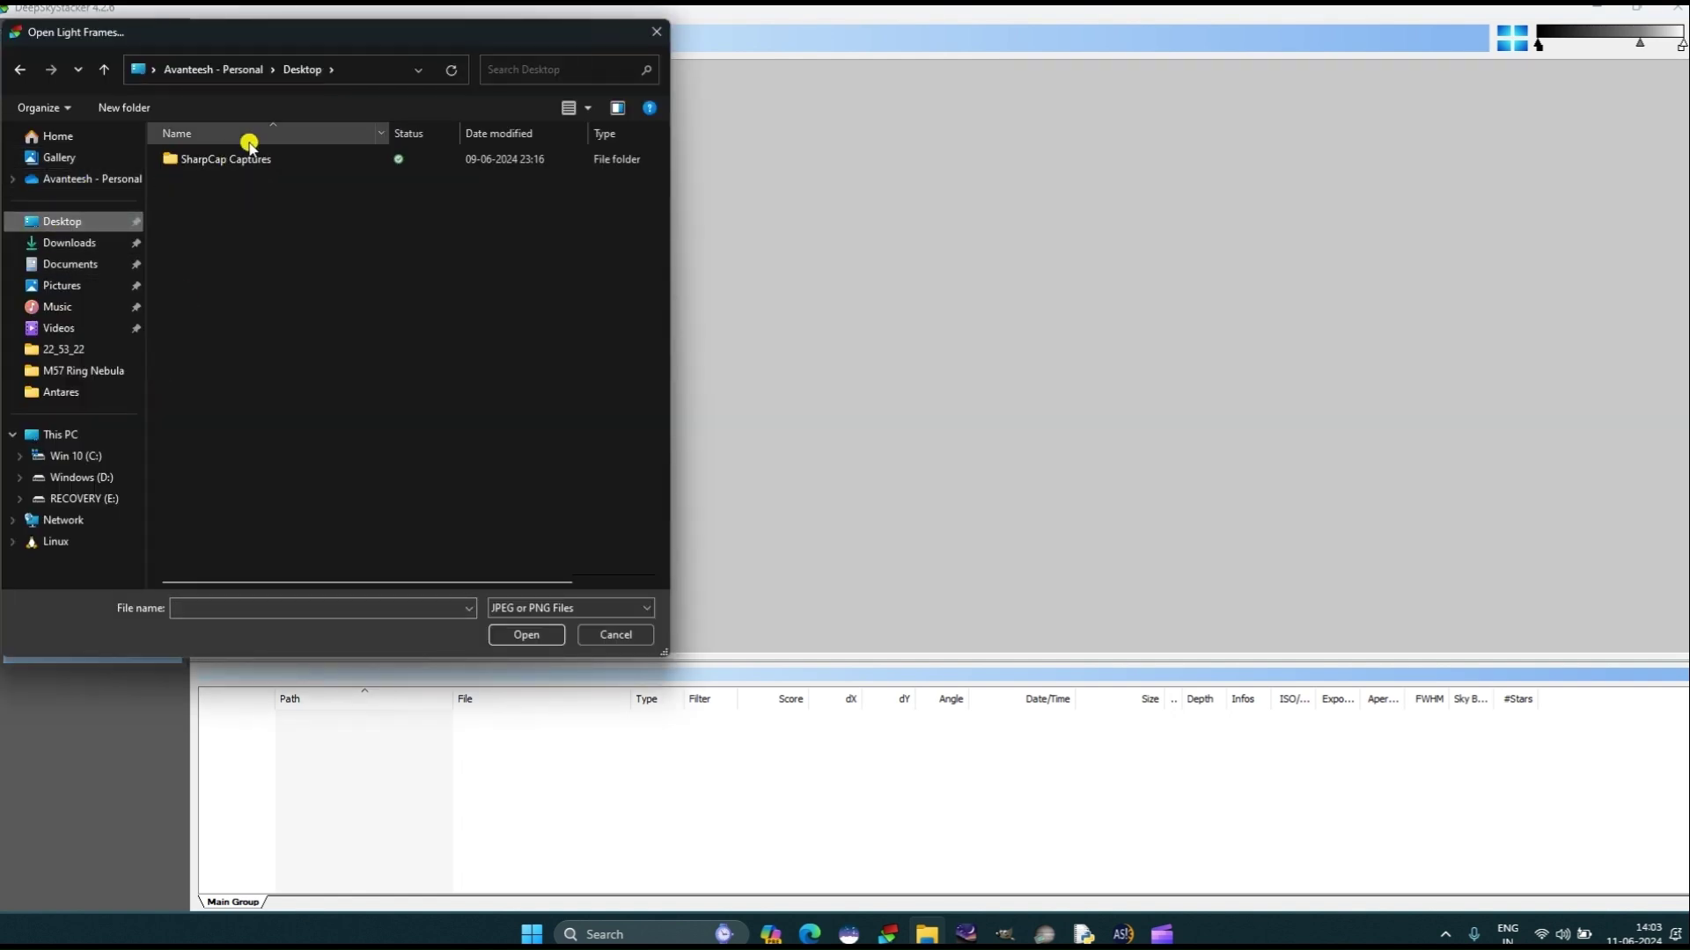
{"action": "double_click", "coordinate": [237, 159]}
{"action": "double_click", "coordinate": [222, 234]}
{"action": "double_click", "coordinate": [218, 193]}
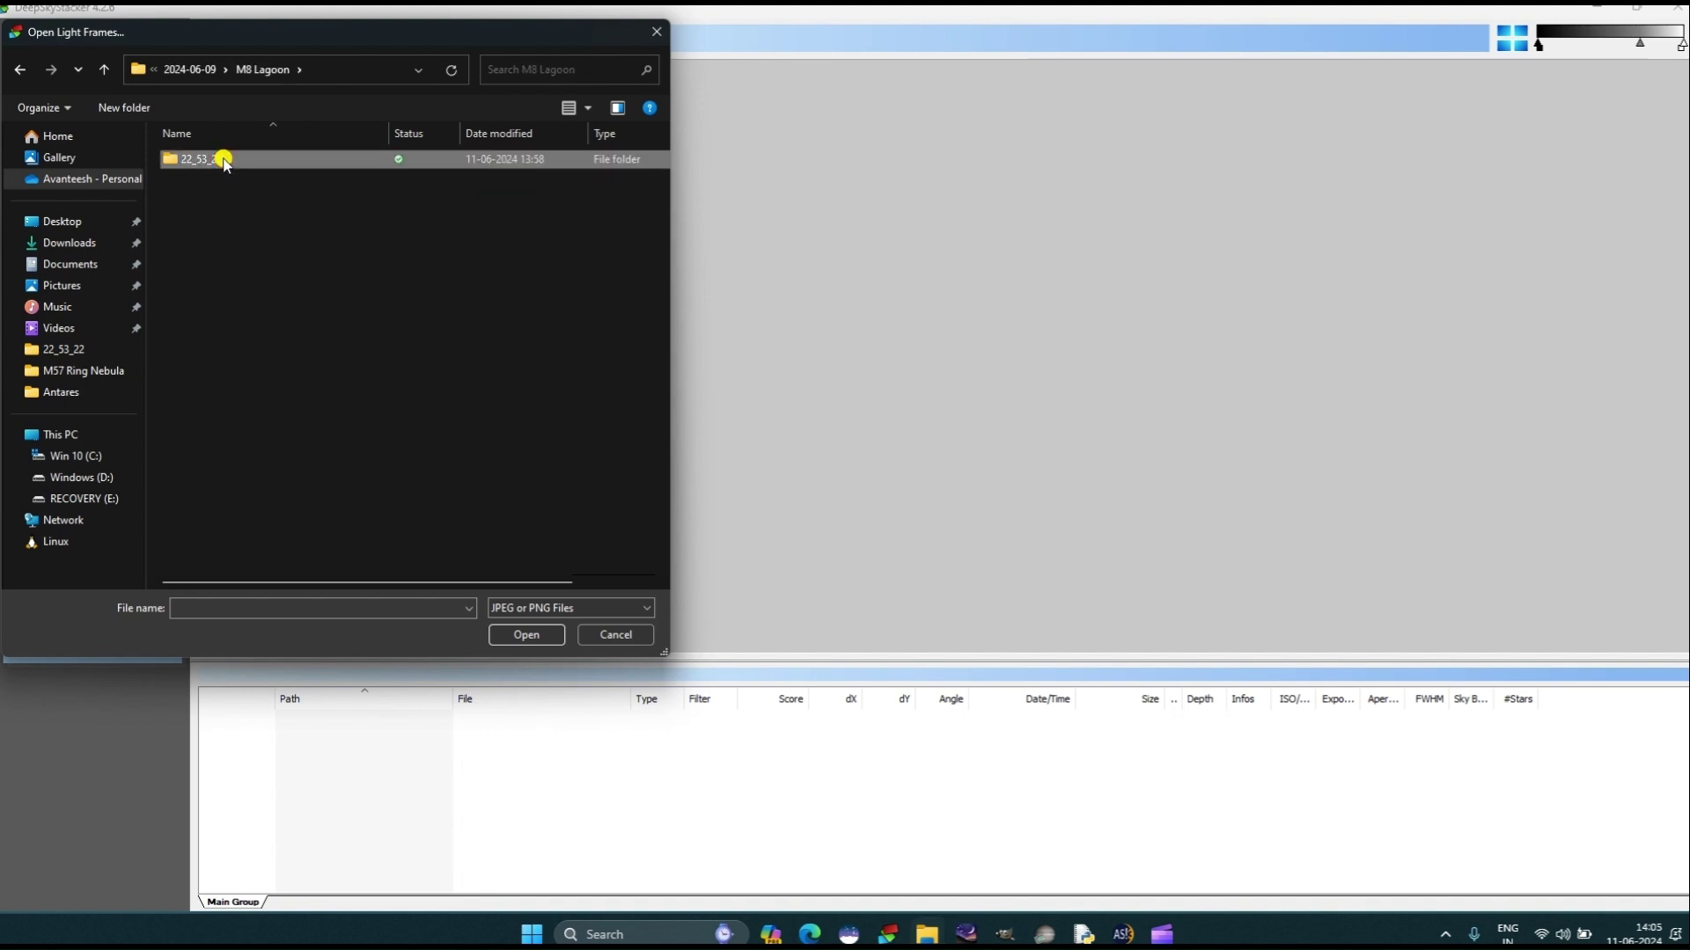
{"action": "double_click", "coordinate": [218, 159]}
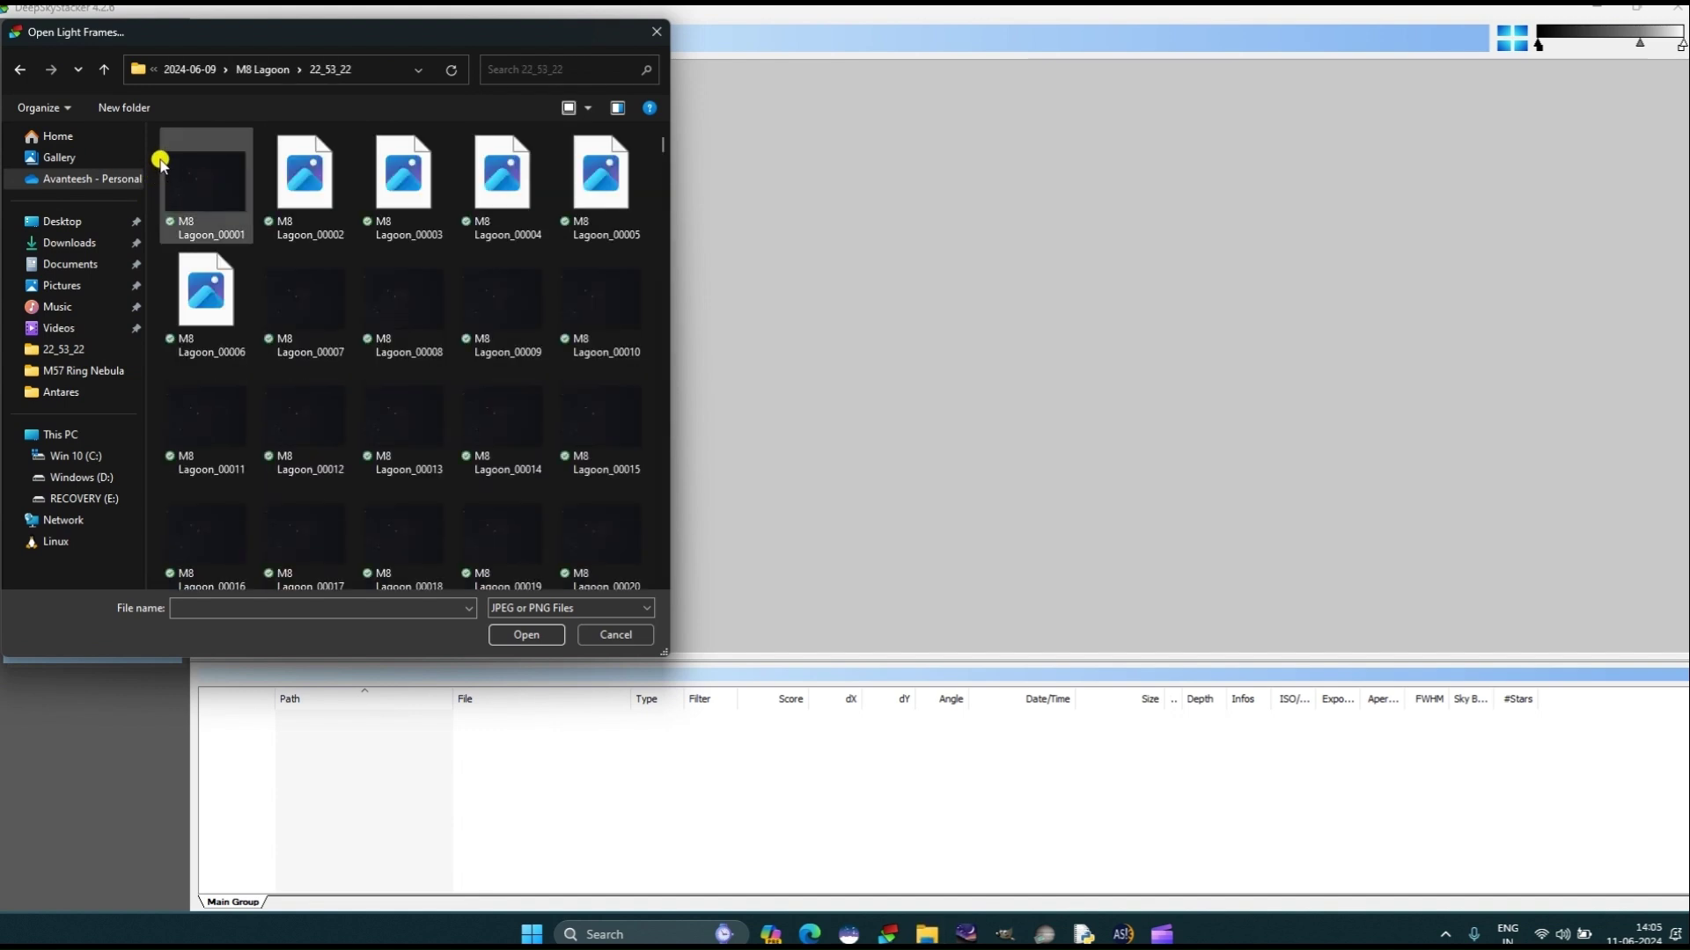
{"action": "key", "text": "Escape"}
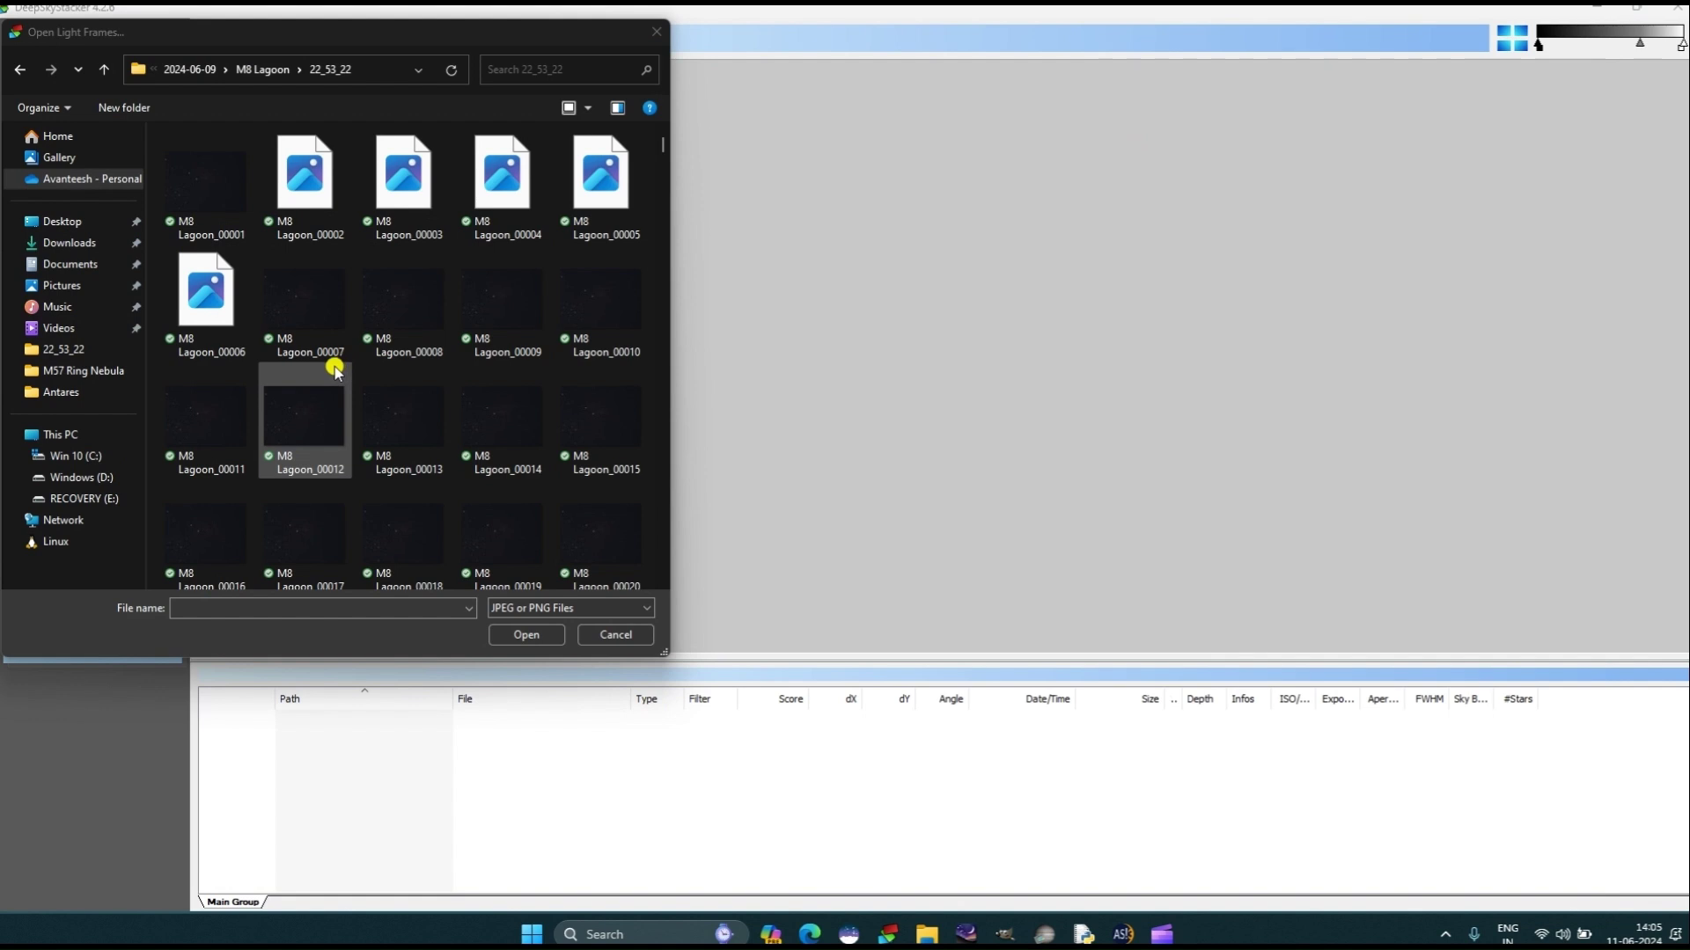
Select every M8 Lagoon frame in the 22_53_22 folder with Ctrl+A
{"action": "key", "text": "ctrl+a"}
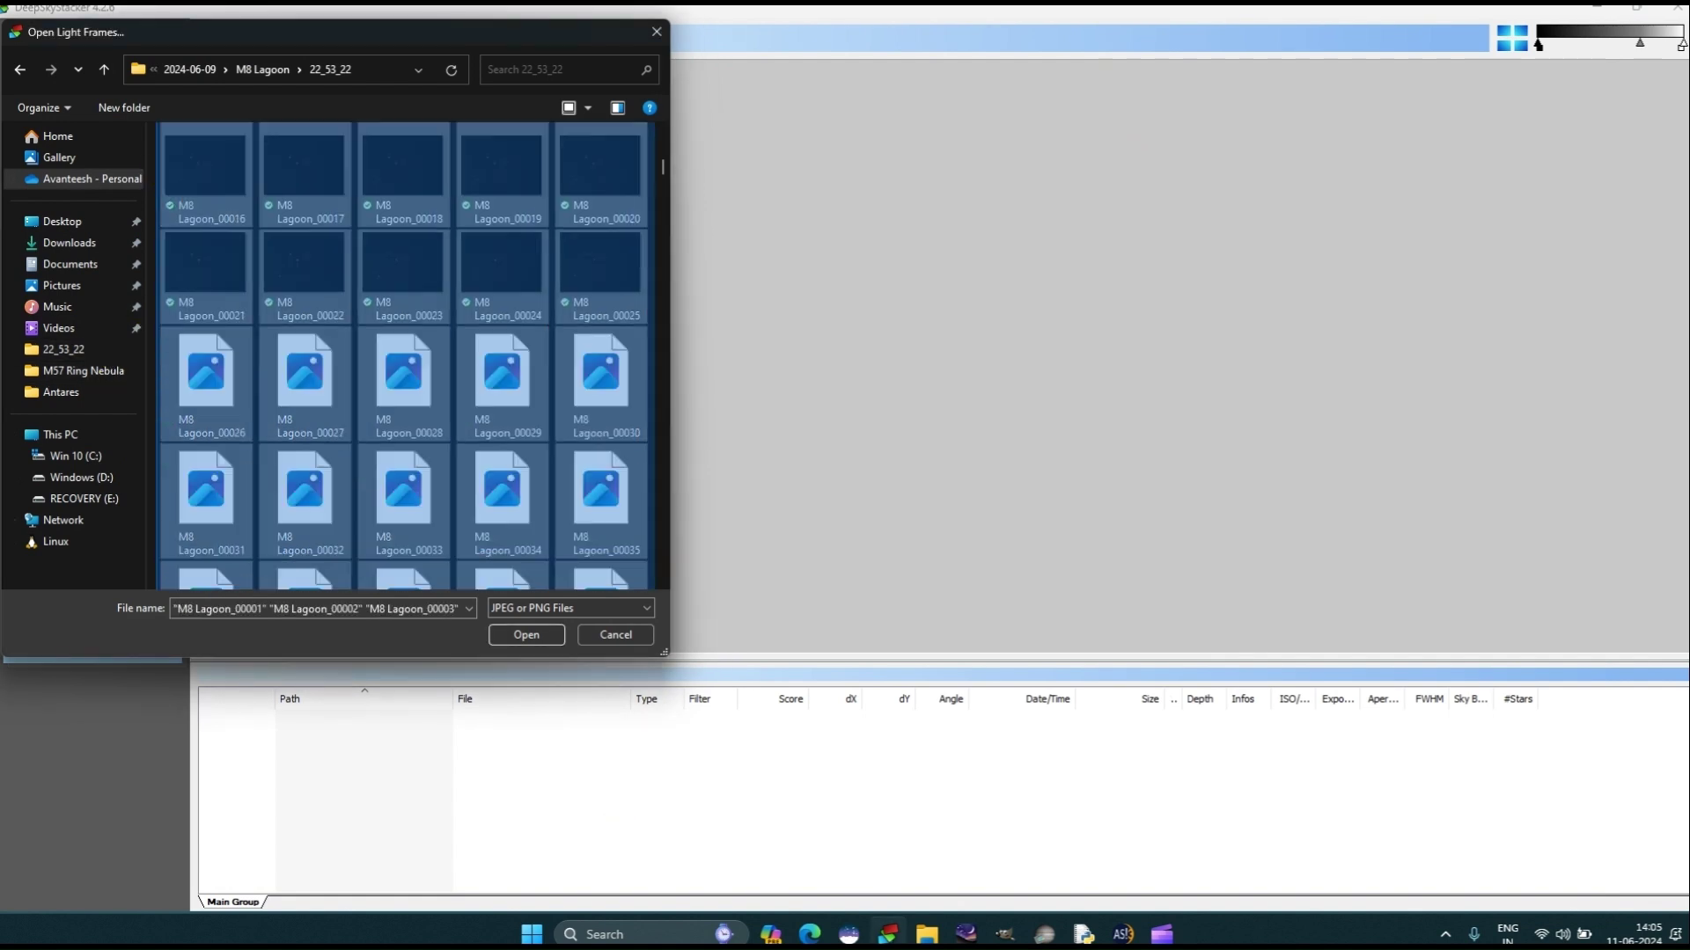
{"action": "scroll", "coordinate": [158, 173], "scroll_direction": "down", "scroll_amount": 15}
{"action": "scroll", "coordinate": [412, 356], "scroll_direction": "down", "scroll_amount": 15}
{"action": "scroll", "coordinate": [412, 356], "scroll_direction": "down", "scroll_amount": 9}
{"action": "scroll", "coordinate": [404, 357], "scroll_direction": "down", "scroll_amount": 9}
{"action": "scroll", "coordinate": [404, 356], "scroll_direction": "down", "scroll_amount": 2}
{"action": "left_click", "coordinate": [698, 788]}
Add the selected frames as light frames and preview M8 Lagoon_00001
{"action": "left_click", "coordinate": [528, 634]}
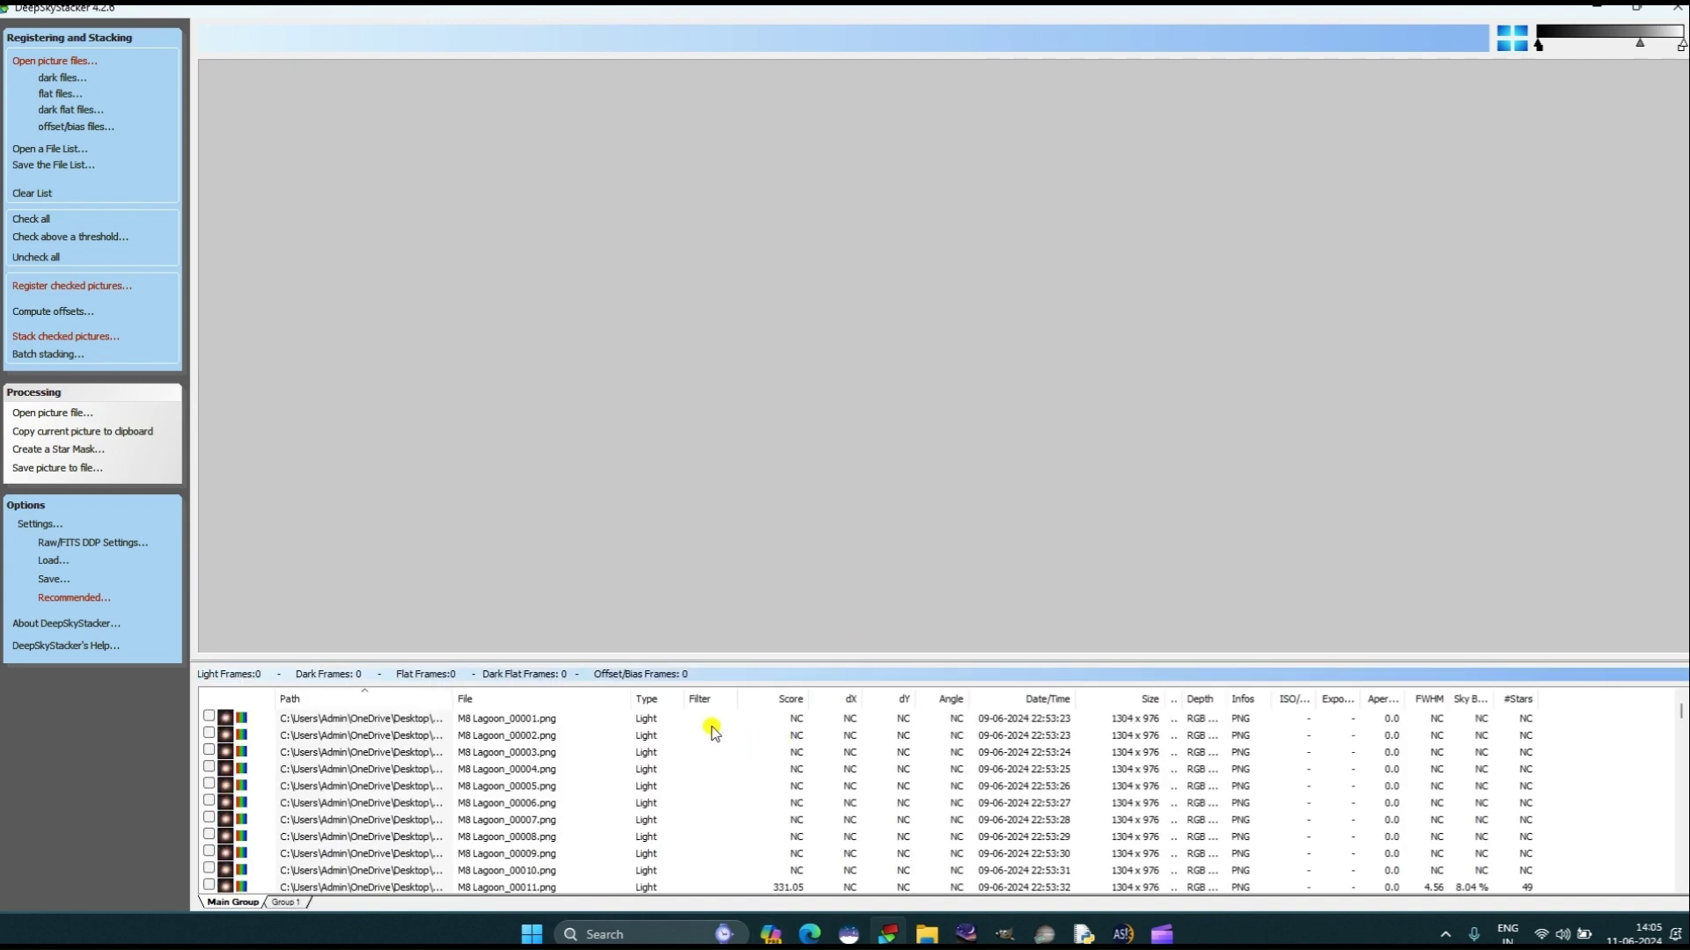
{"action": "left_click", "coordinate": [711, 723]}
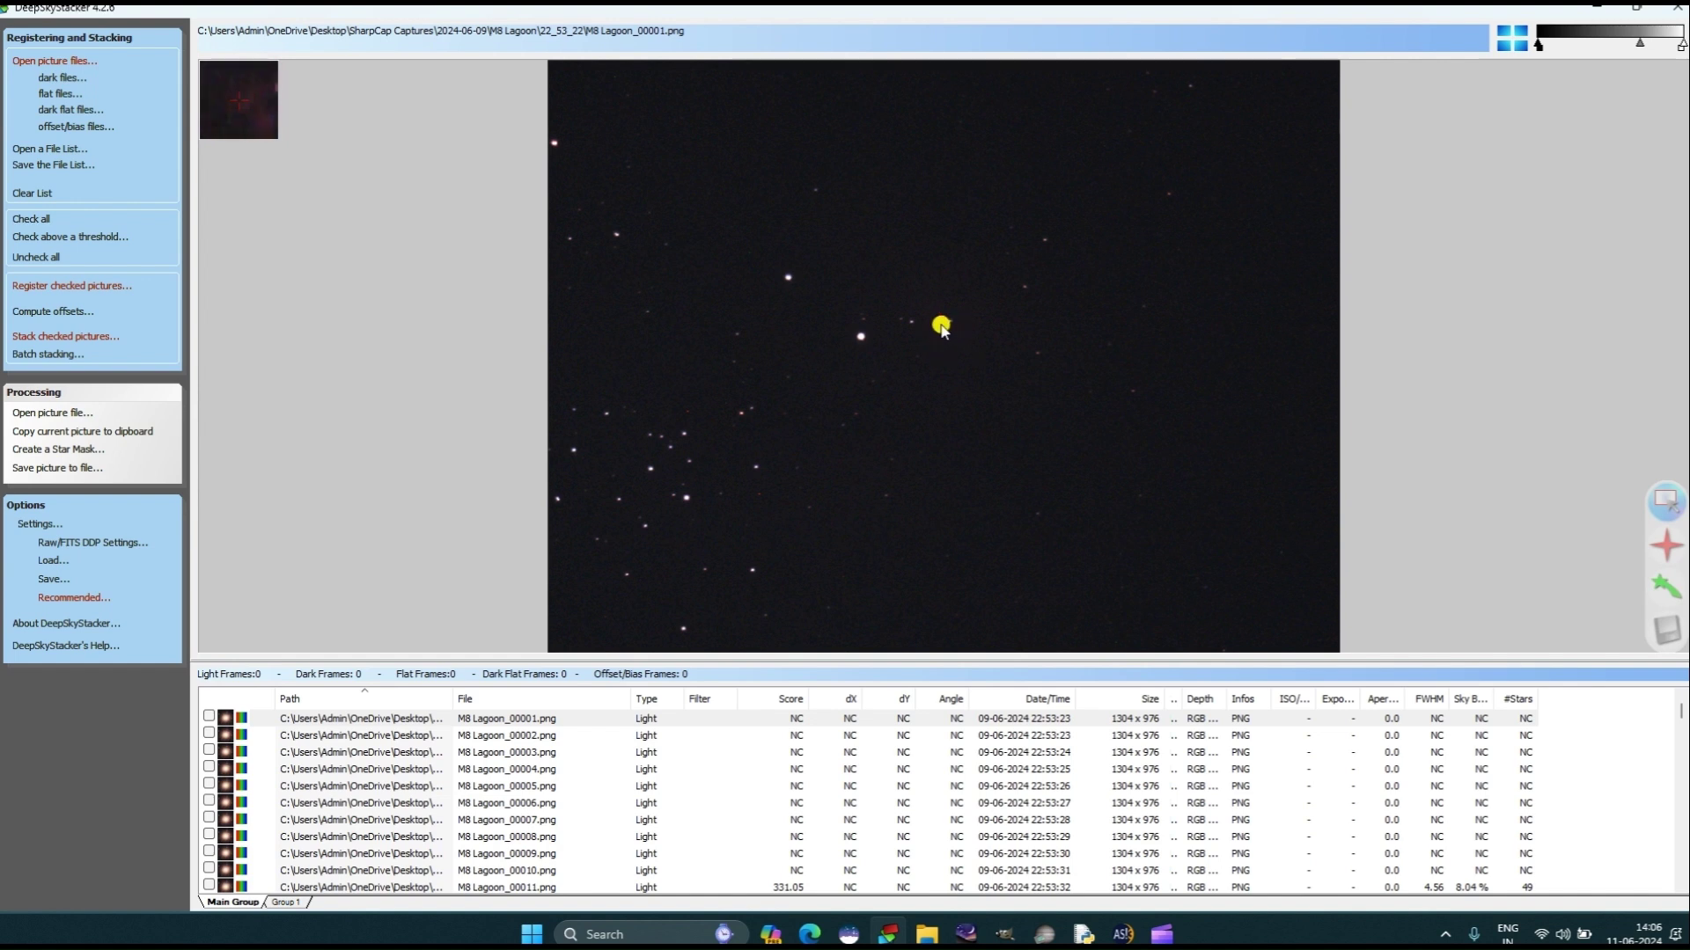
{"action": "left_click", "coordinate": [926, 935]}
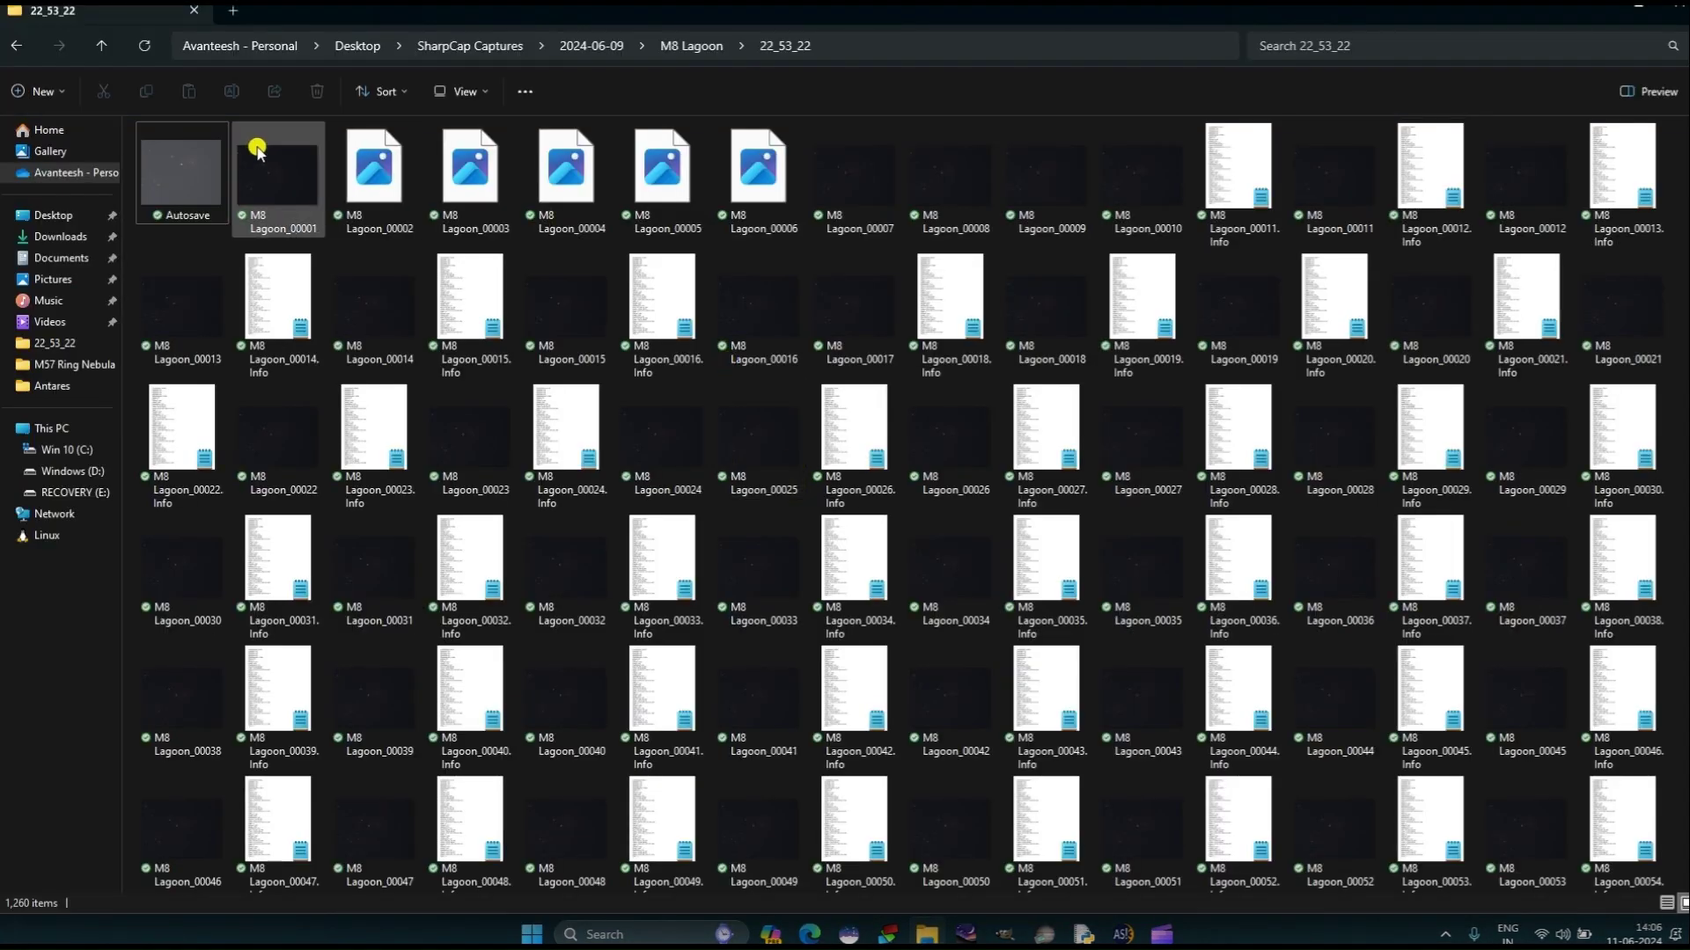
{"action": "left_click", "coordinate": [262, 188]}
{"action": "double_click", "coordinate": [262, 188]}
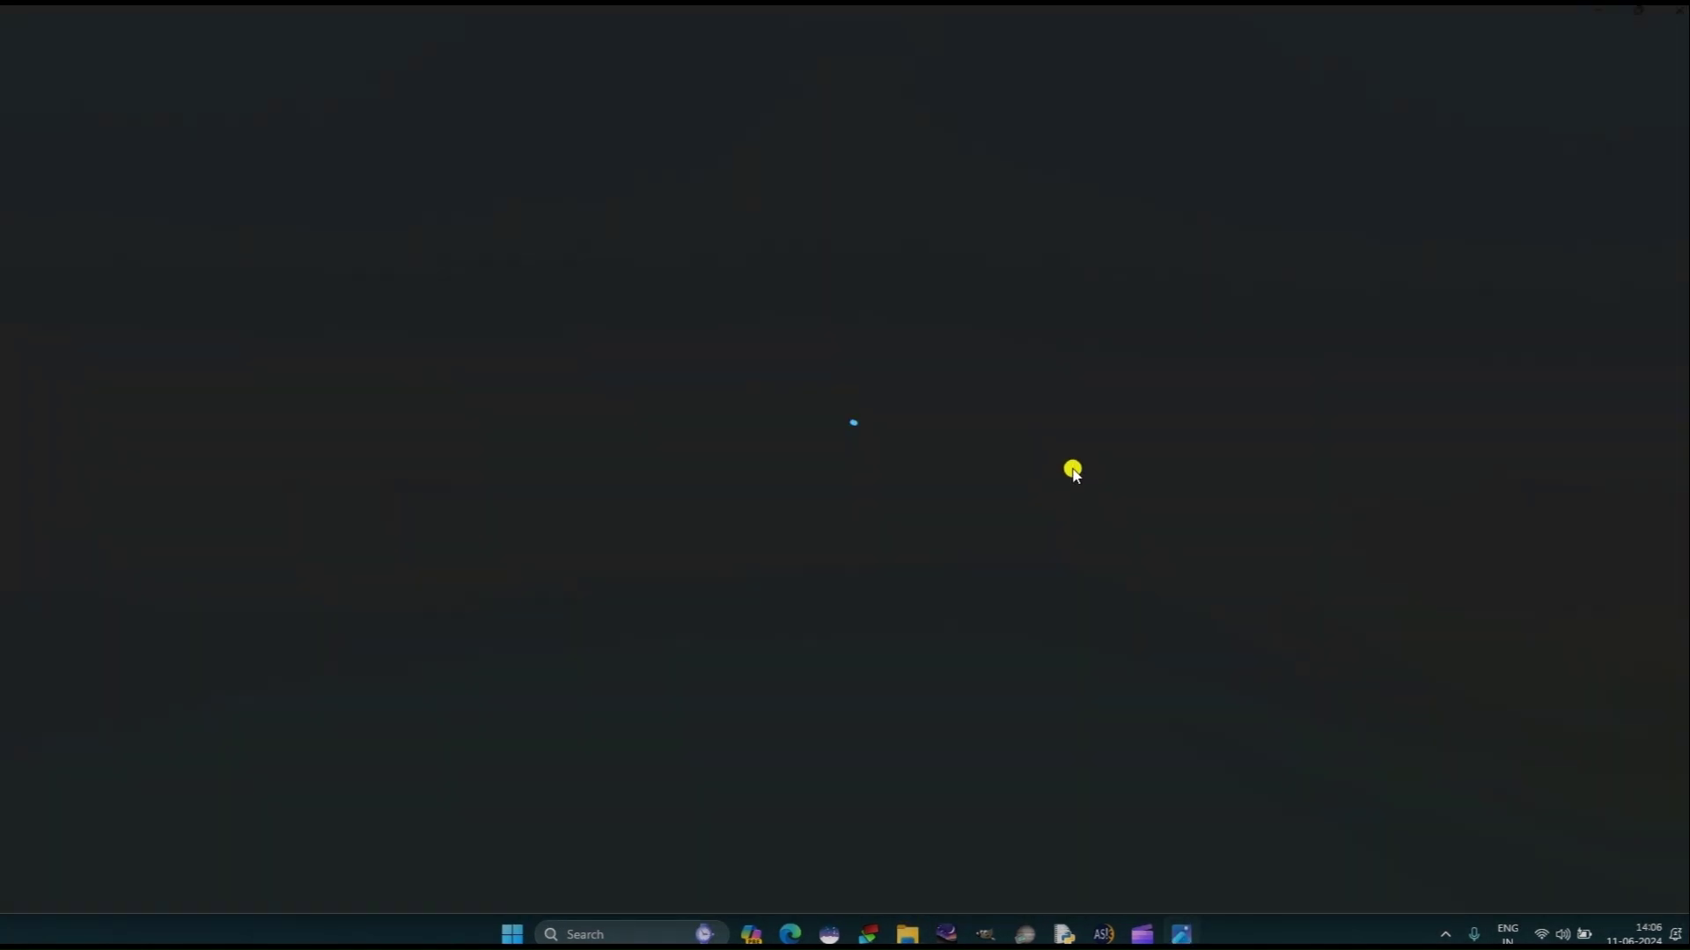
{"action": "scroll", "coordinate": [913, 384], "scroll_direction": "up", "scroll_amount": 3}
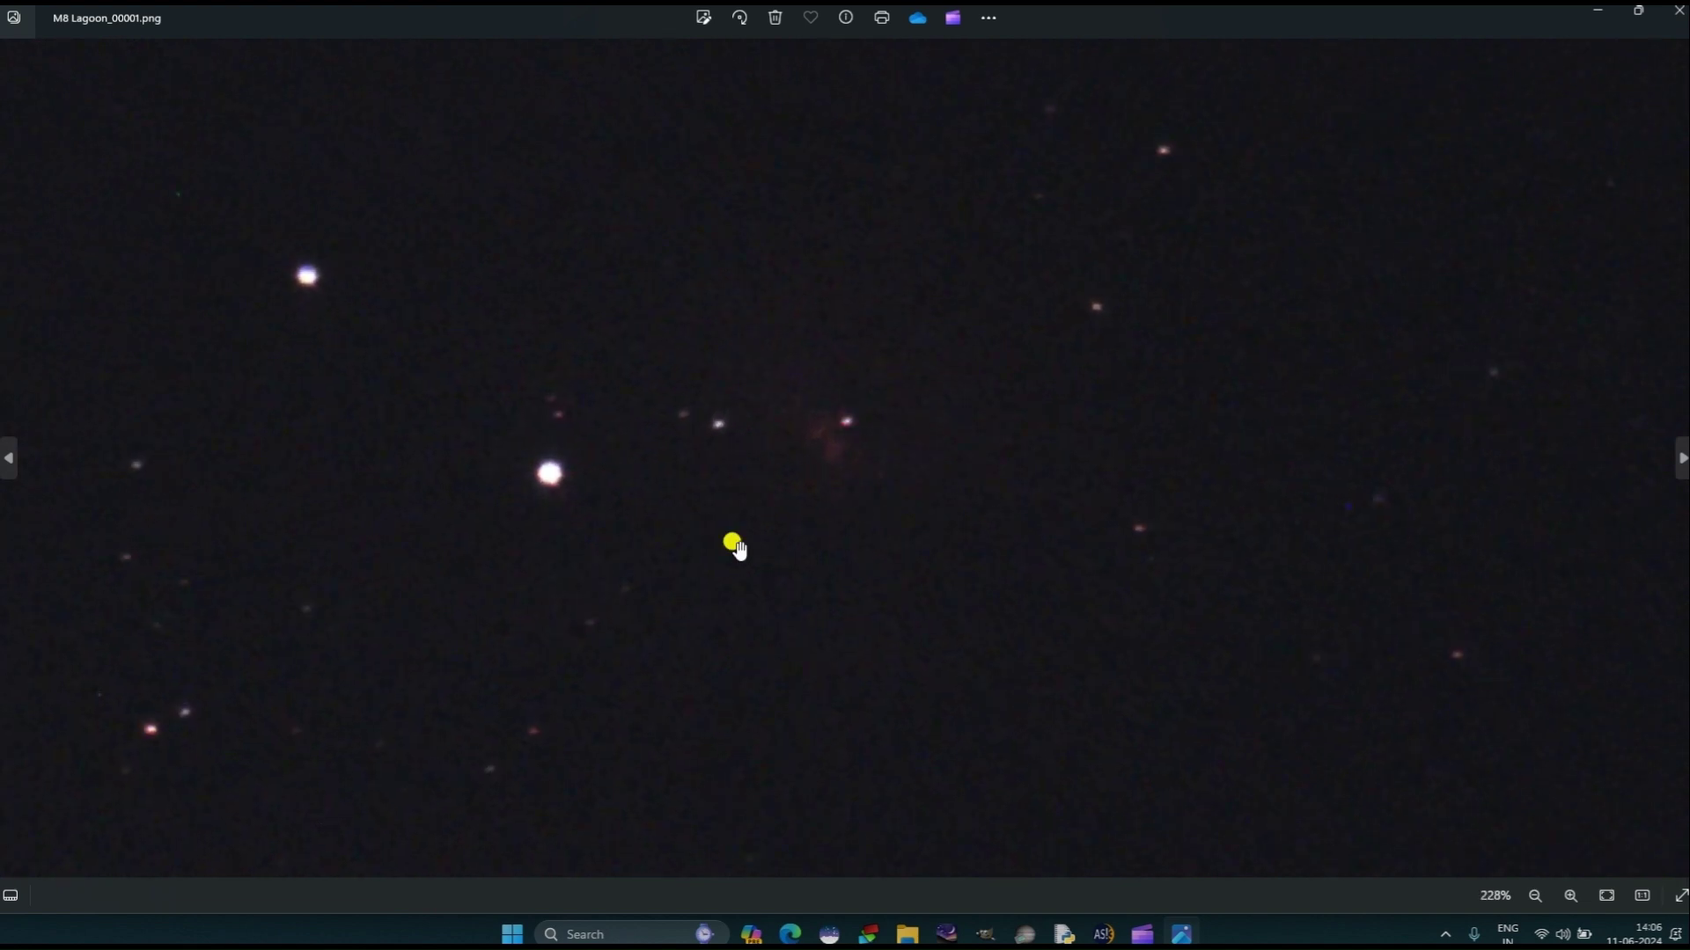
{"action": "scroll", "coordinate": [829, 440], "scroll_direction": "up", "scroll_amount": 2}
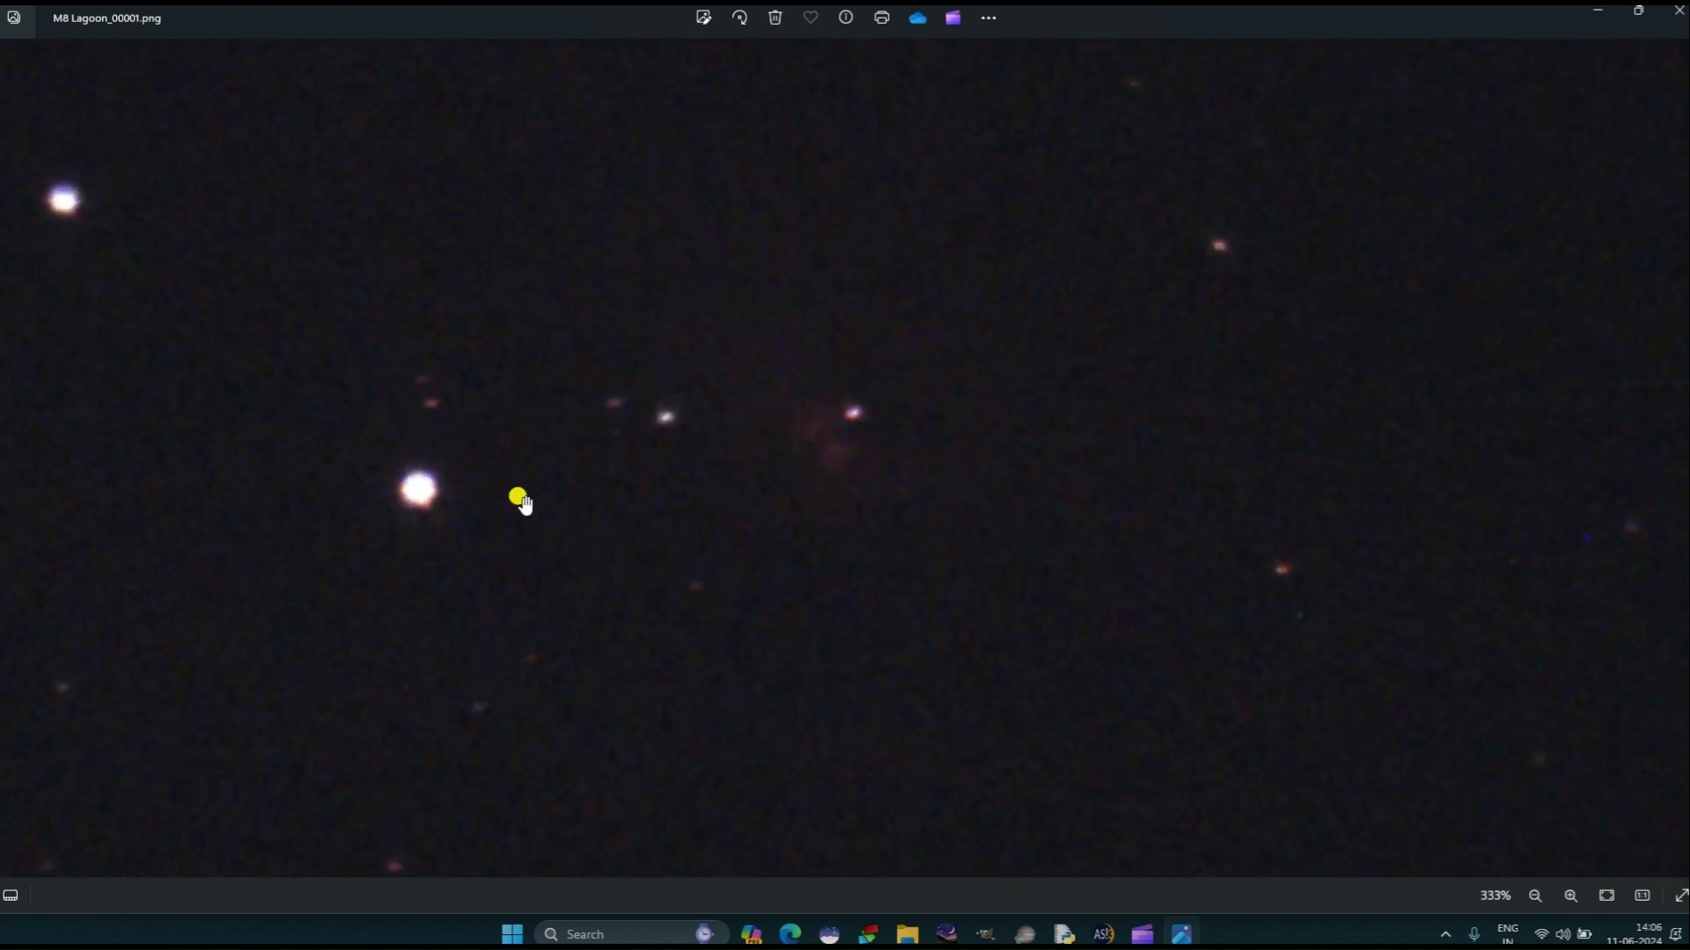
{"action": "left_click_drag", "start_coordinate": [449, 444], "coordinate": [803, 483]}
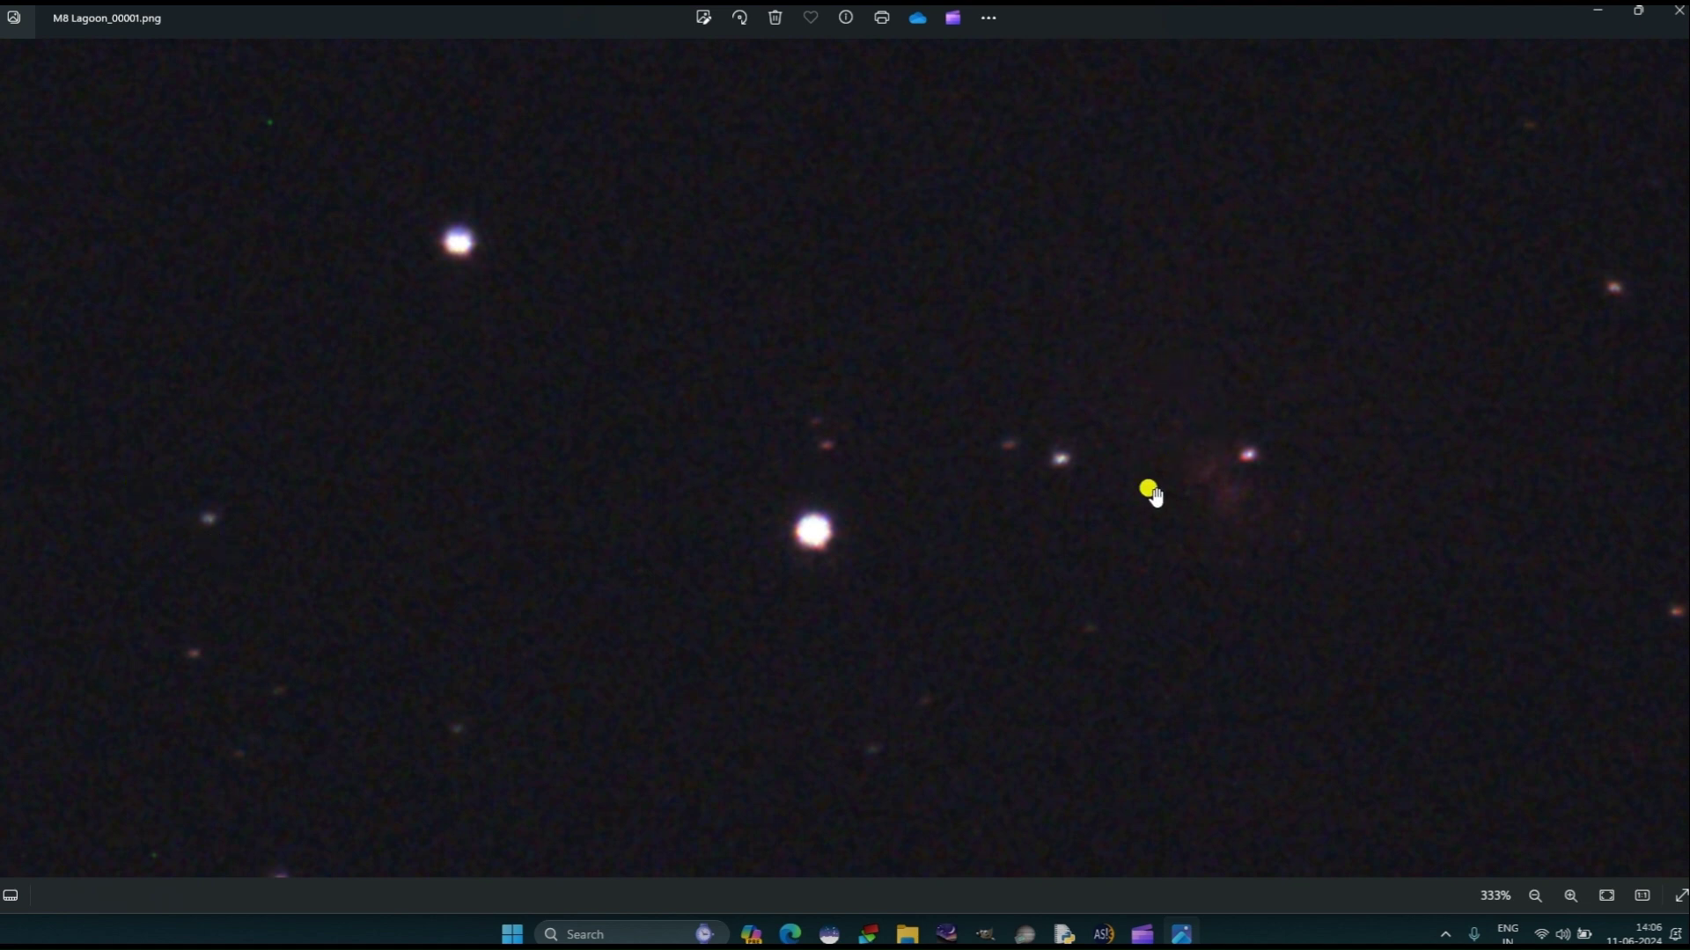
{"action": "scroll", "coordinate": [1149, 495], "scroll_direction": "down", "scroll_amount": 5}
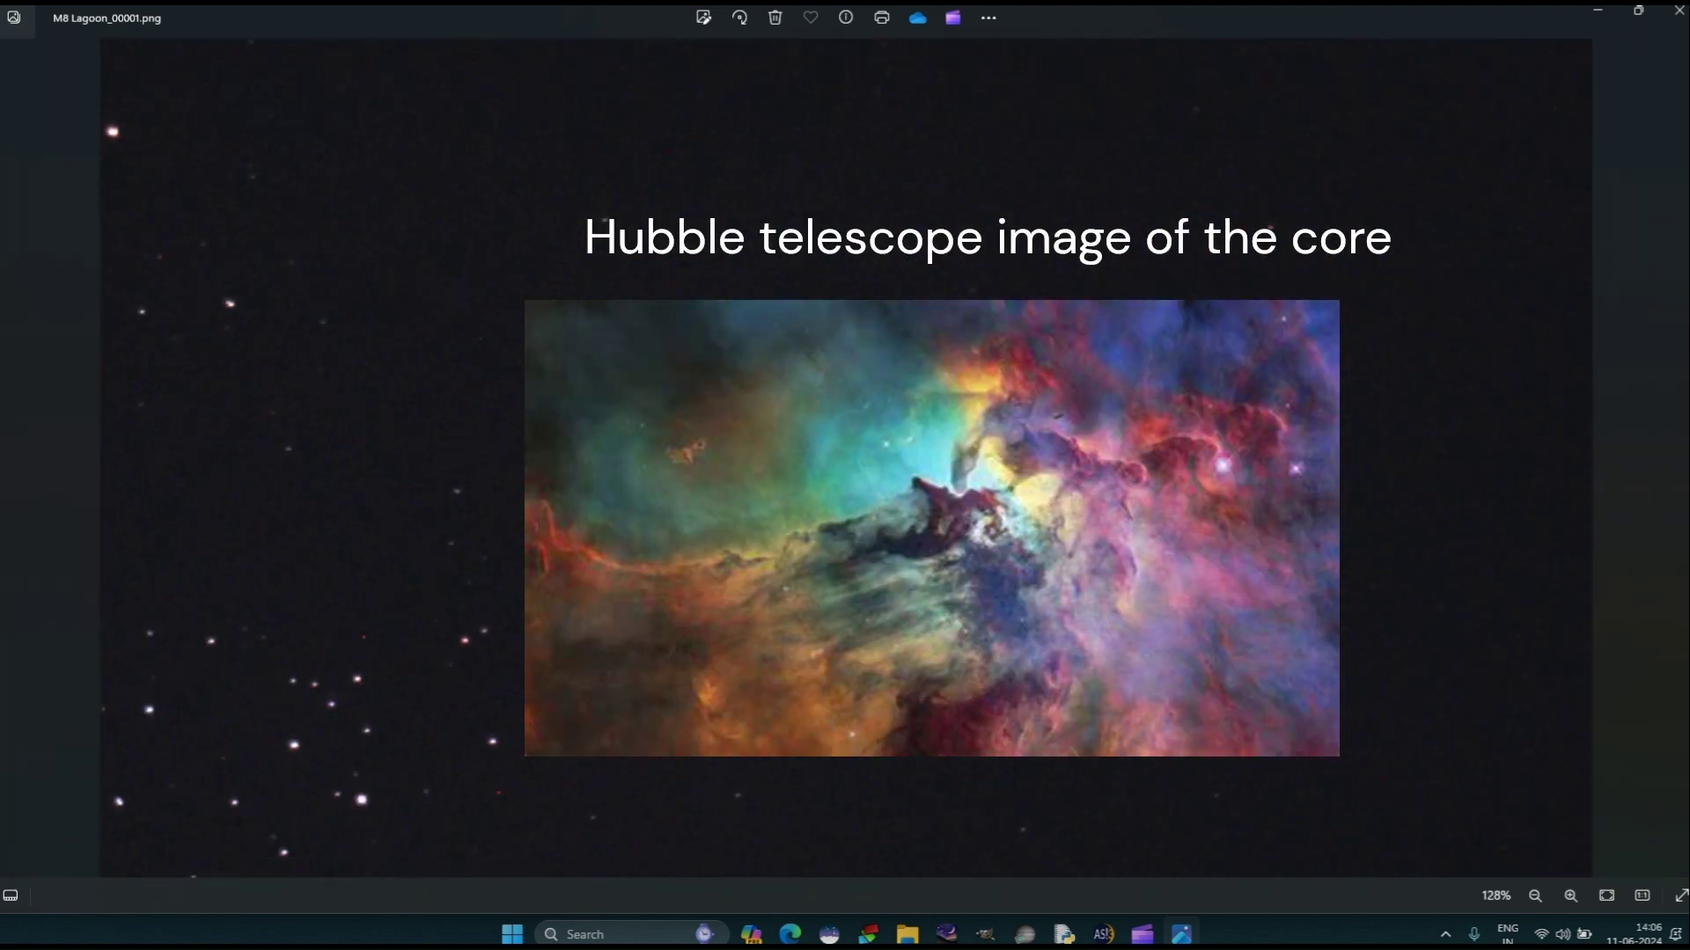
{"action": "scroll", "coordinate": [1148, 495], "scroll_direction": "down", "scroll_amount": 2}
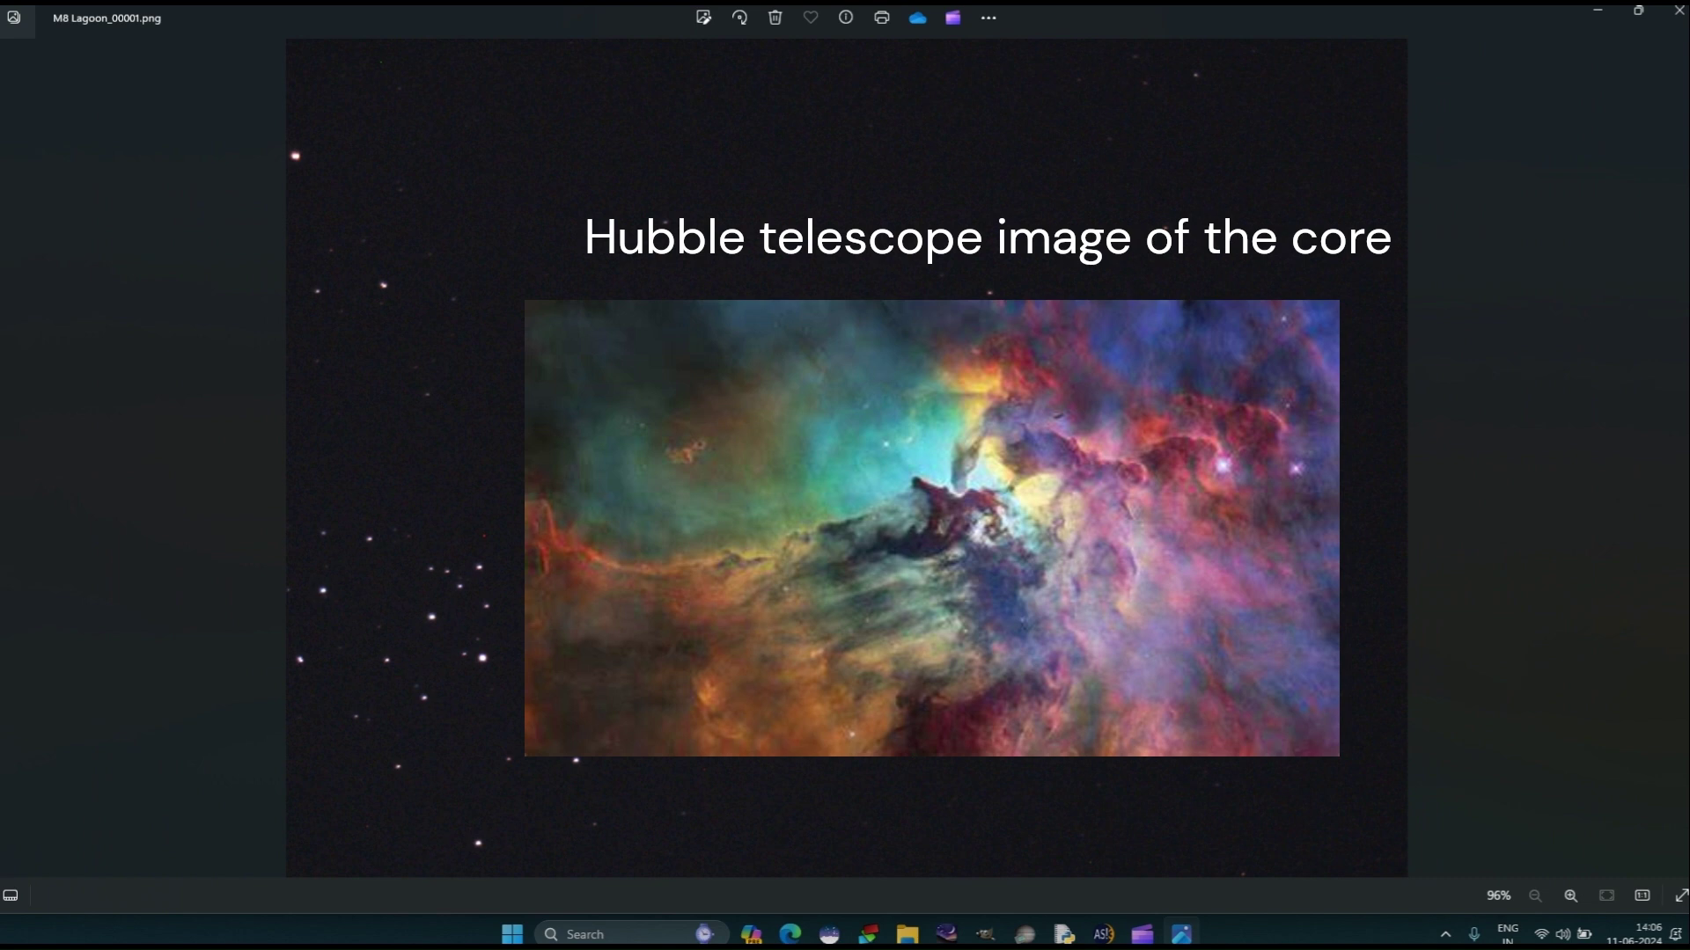
{"action": "scroll", "coordinate": [1148, 495], "scroll_direction": "up", "scroll_amount": 4}
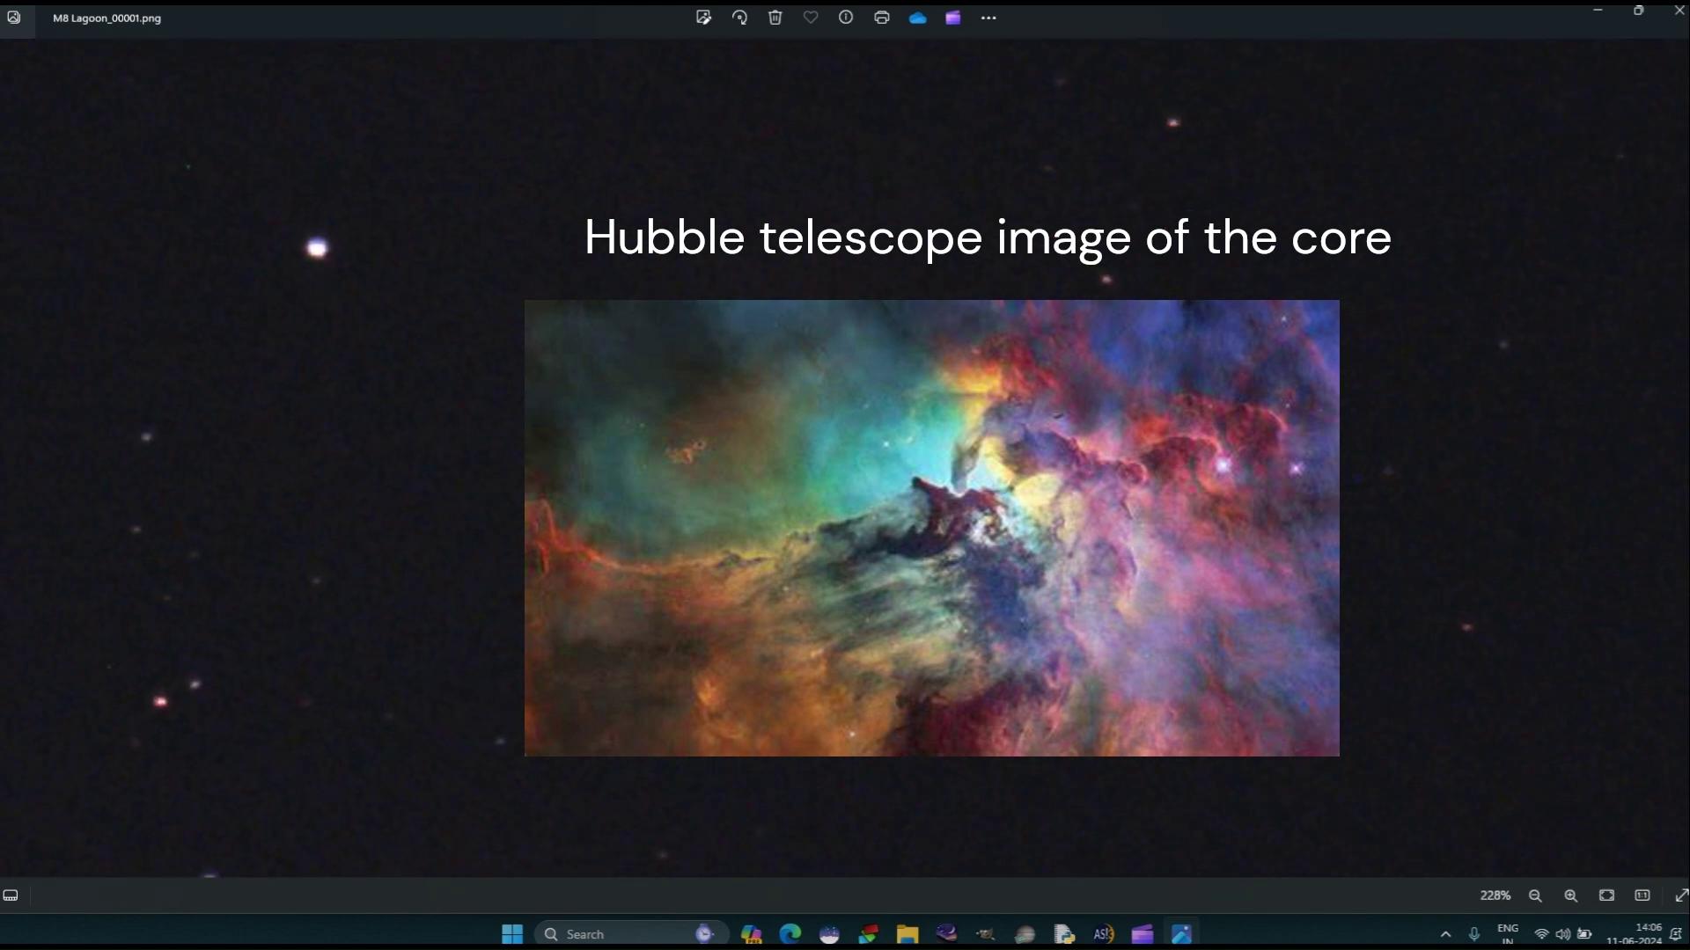
{"action": "scroll", "coordinate": [858, 400], "scroll_direction": "down", "scroll_amount": 2}
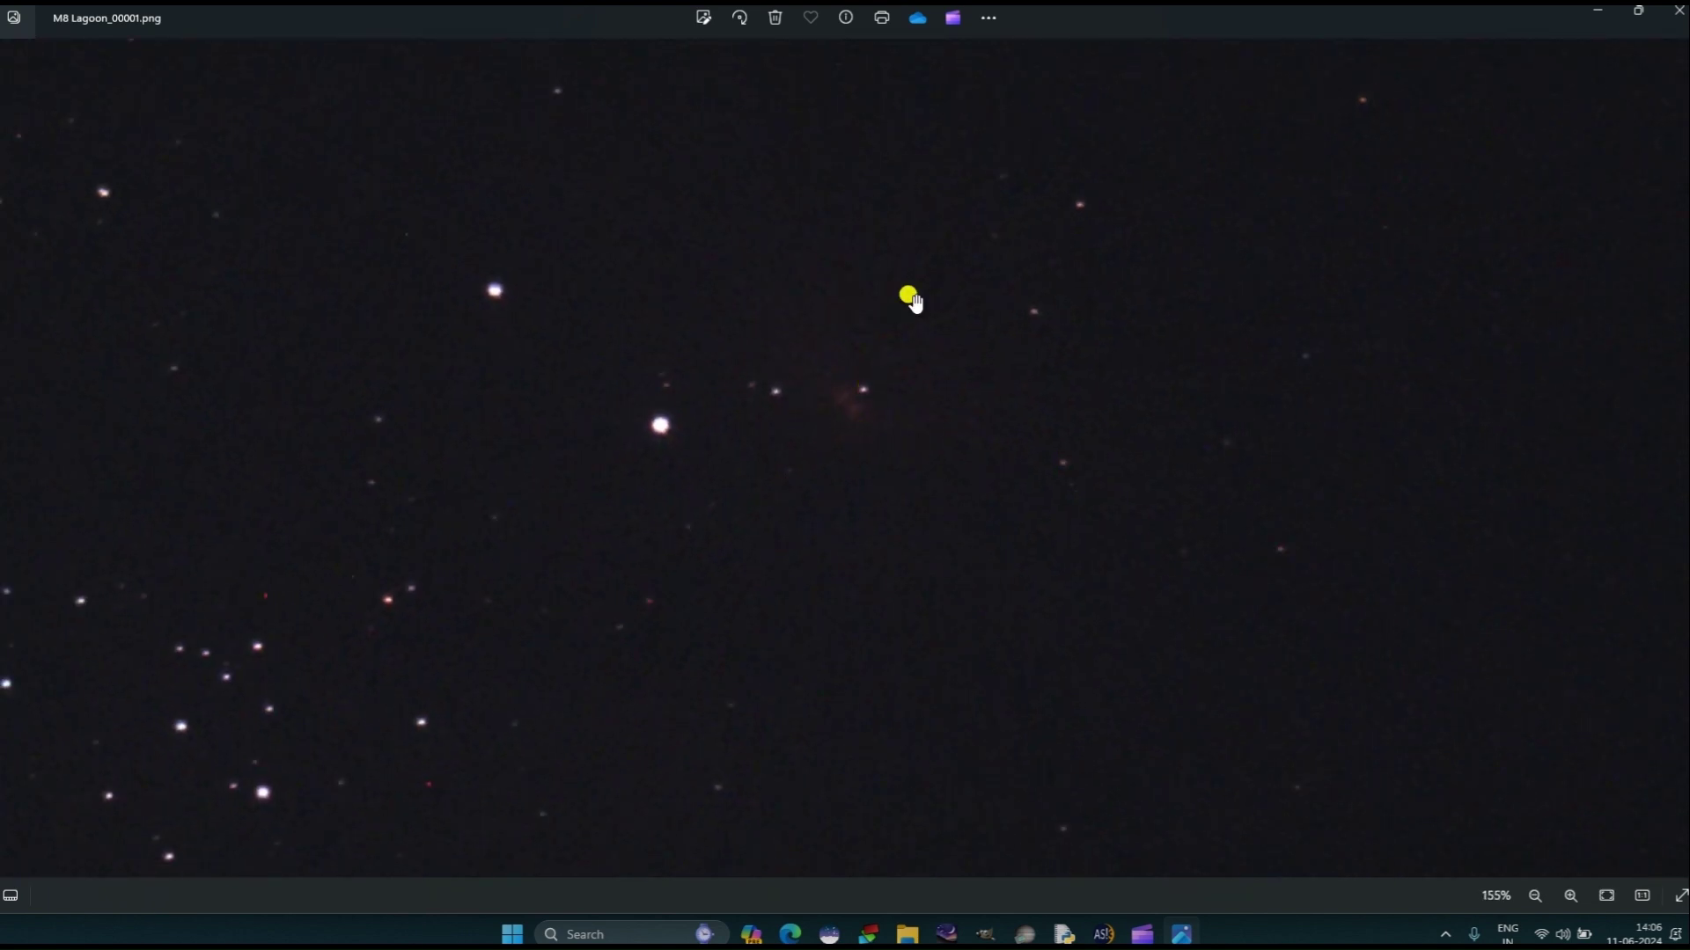
{"action": "scroll", "coordinate": [880, 409], "scroll_direction": "down", "scroll_amount": 1}
{"action": "scroll", "coordinate": [880, 409], "scroll_direction": "down", "scroll_amount": 1}
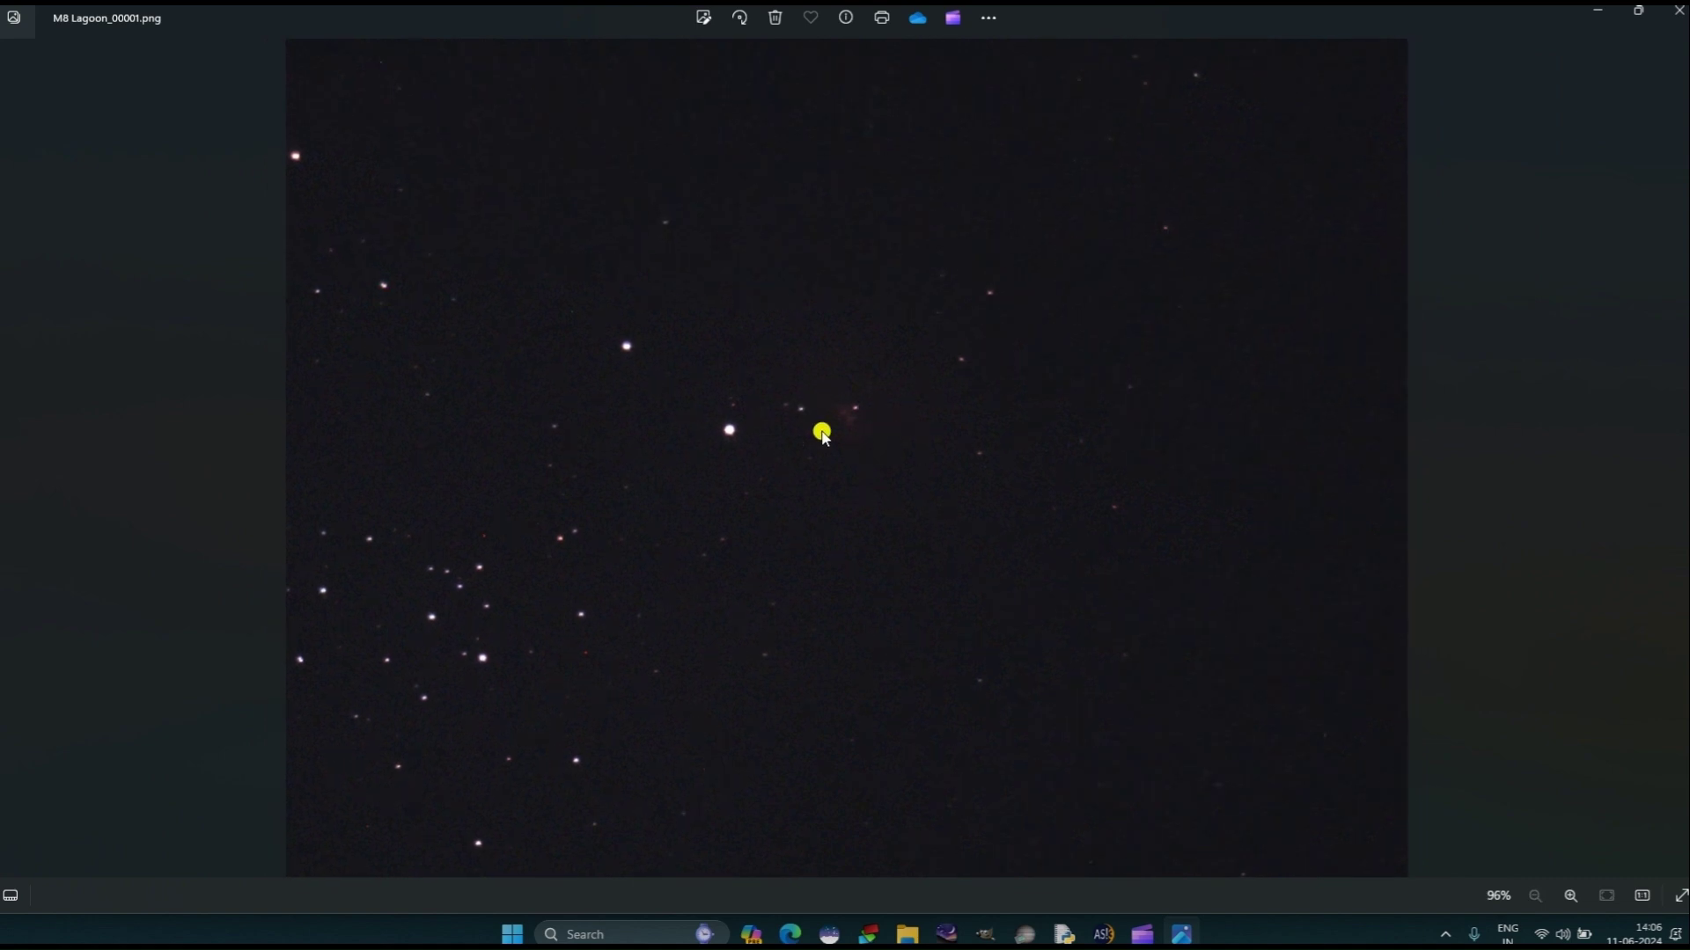
{"action": "scroll", "coordinate": [822, 433], "scroll_direction": "up", "scroll_amount": 3}
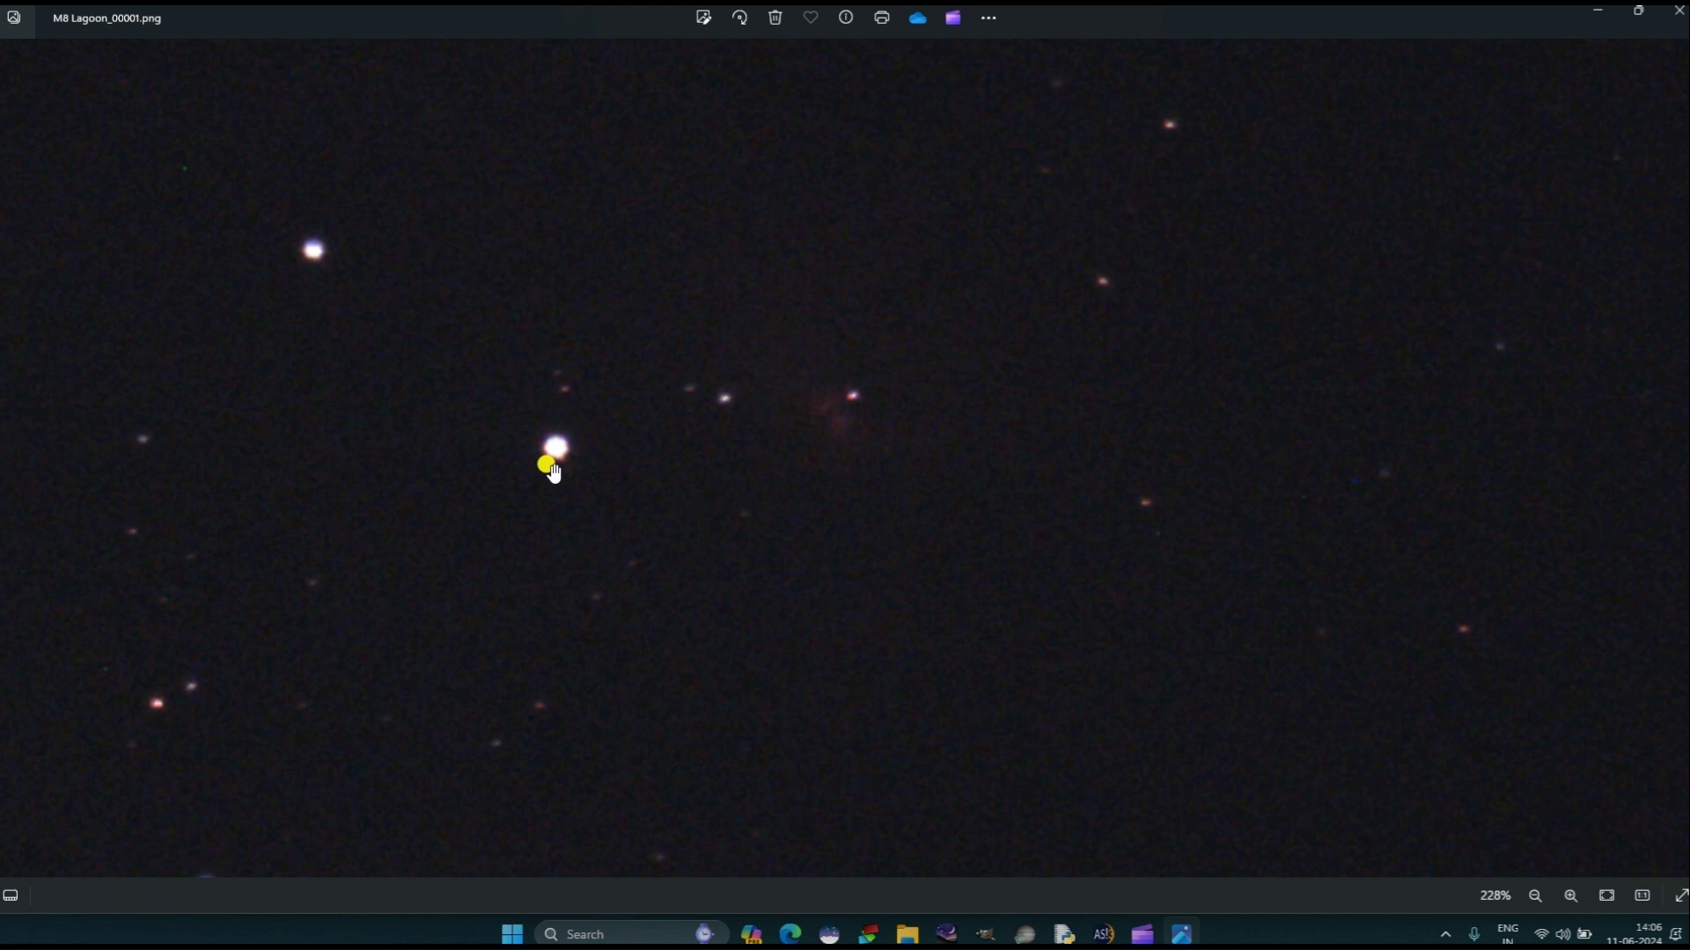
{"action": "scroll", "coordinate": [553, 473], "scroll_direction": "down", "scroll_amount": 4}
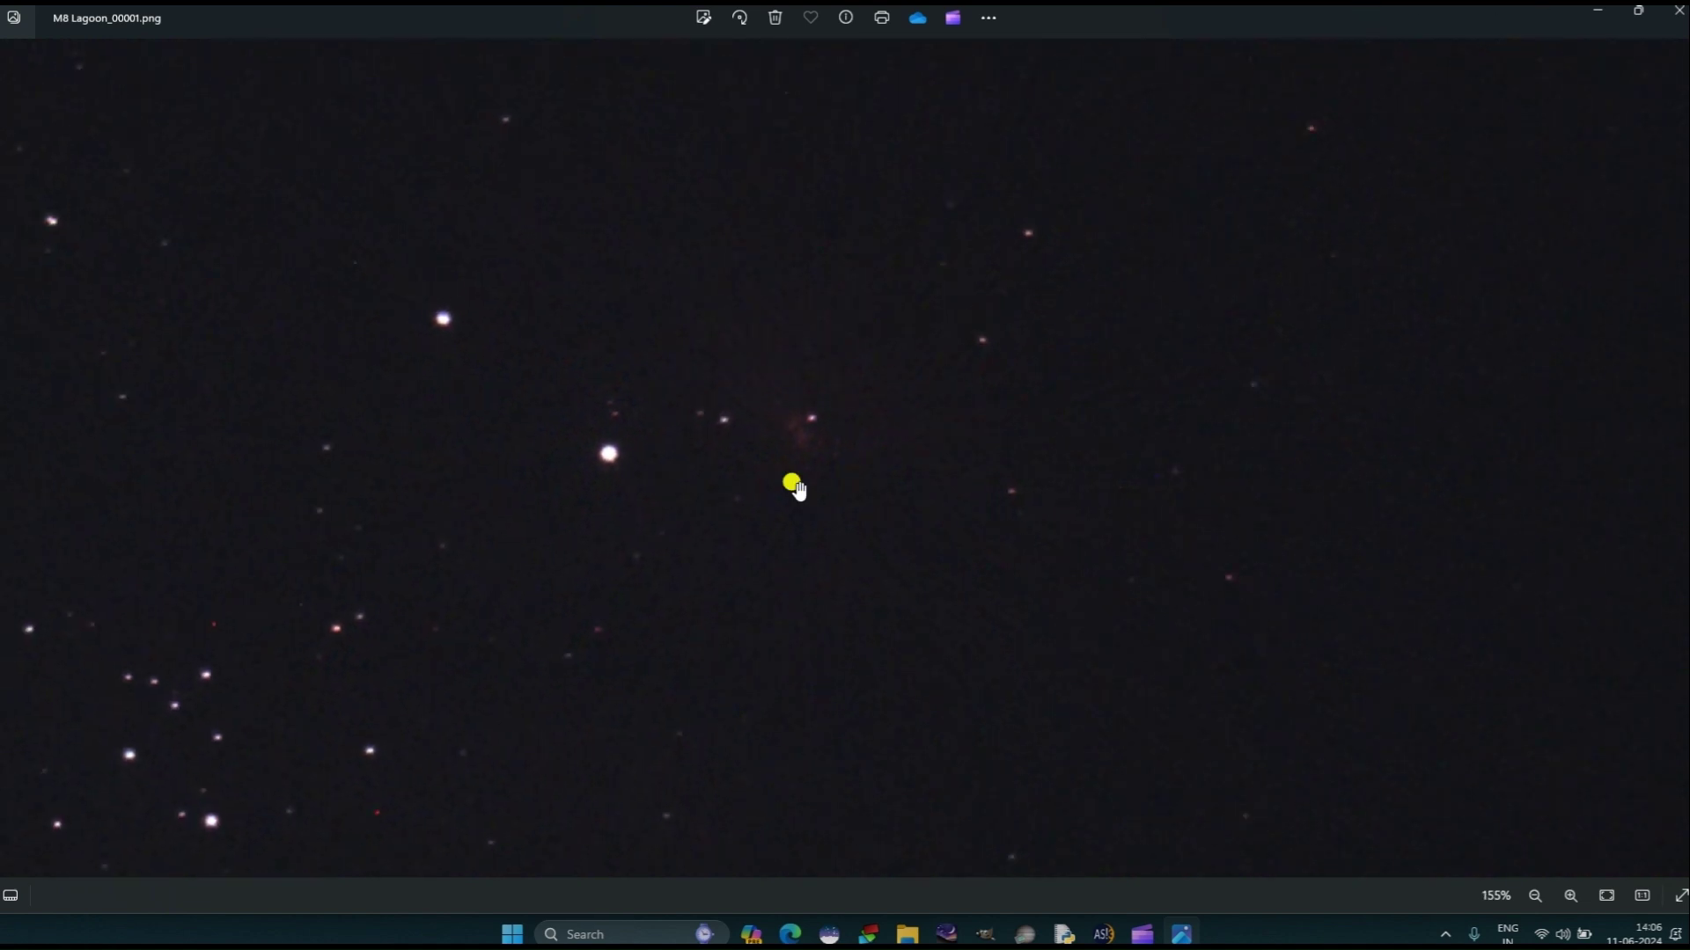
{"action": "scroll", "coordinate": [792, 478], "scroll_direction": "down", "scroll_amount": 3}
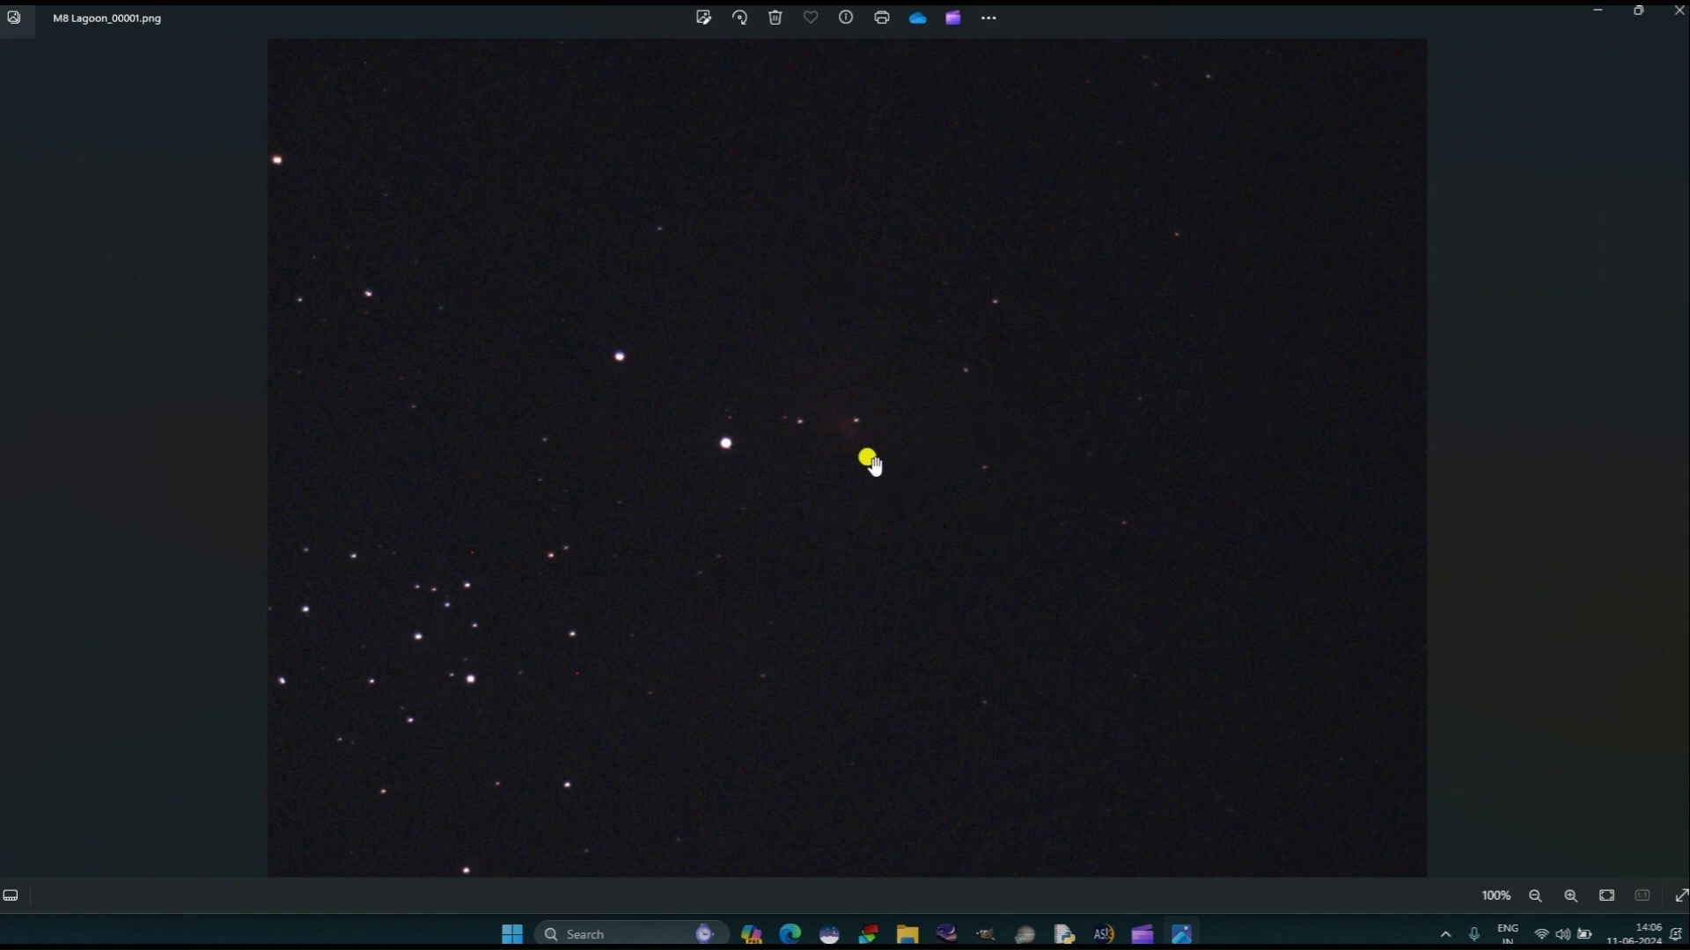
{"action": "scroll", "coordinate": [852, 424], "scroll_direction": "up", "scroll_amount": 3}
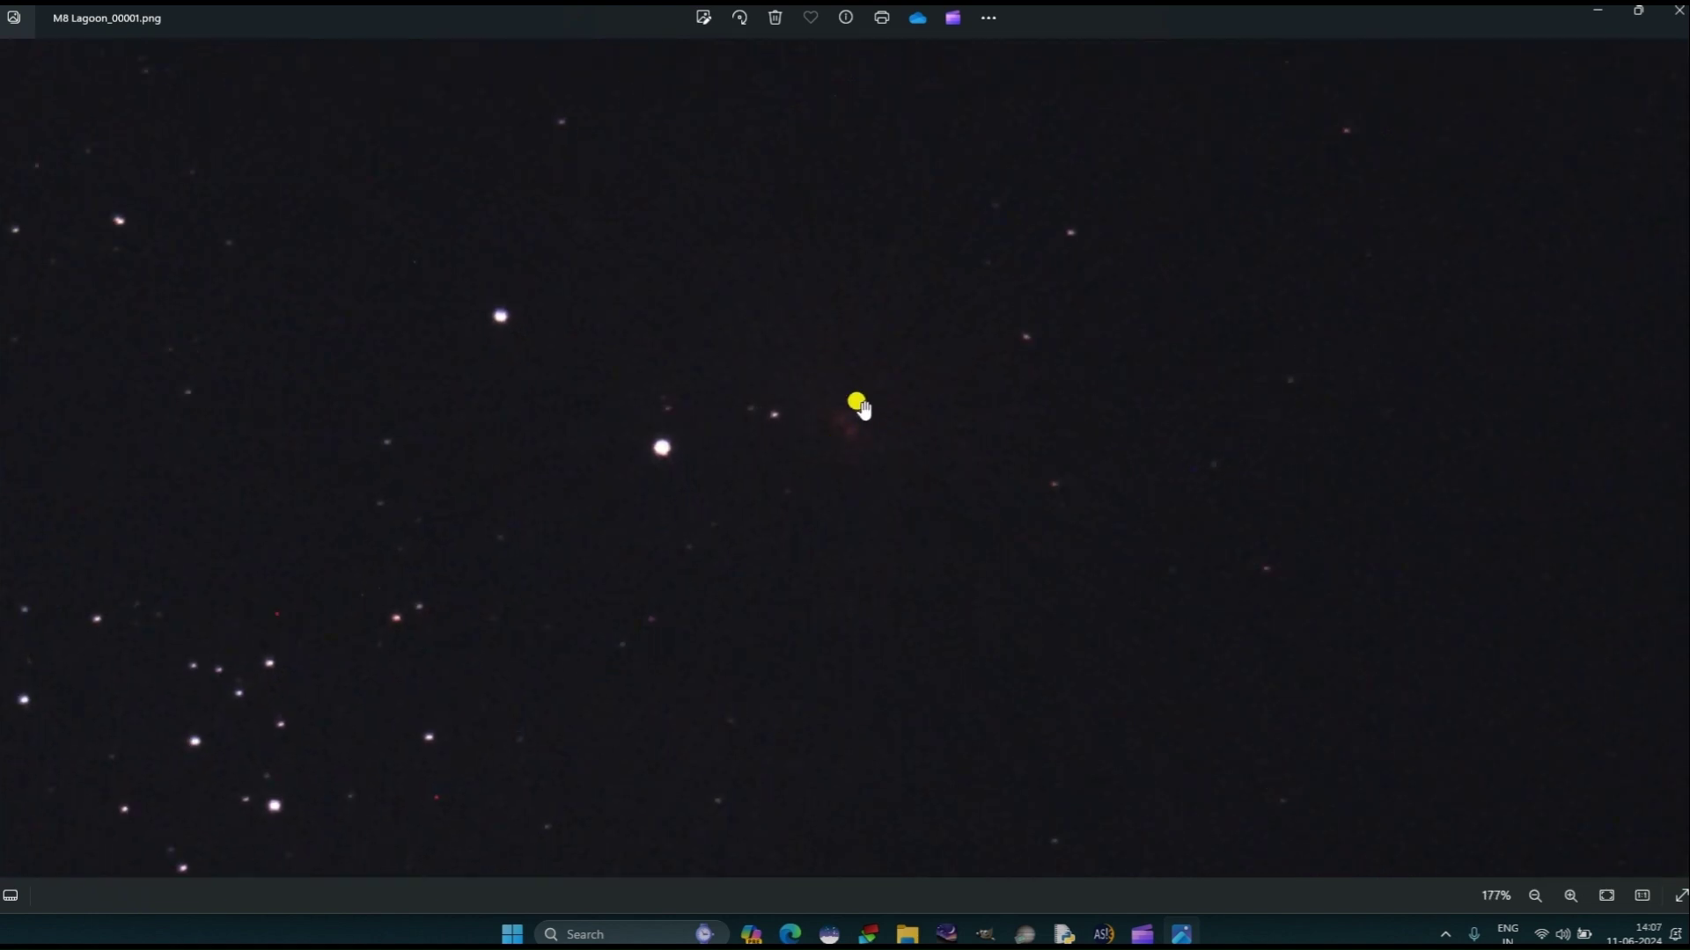
{"action": "scroll", "coordinate": [858, 413], "scroll_direction": "down", "scroll_amount": 3}
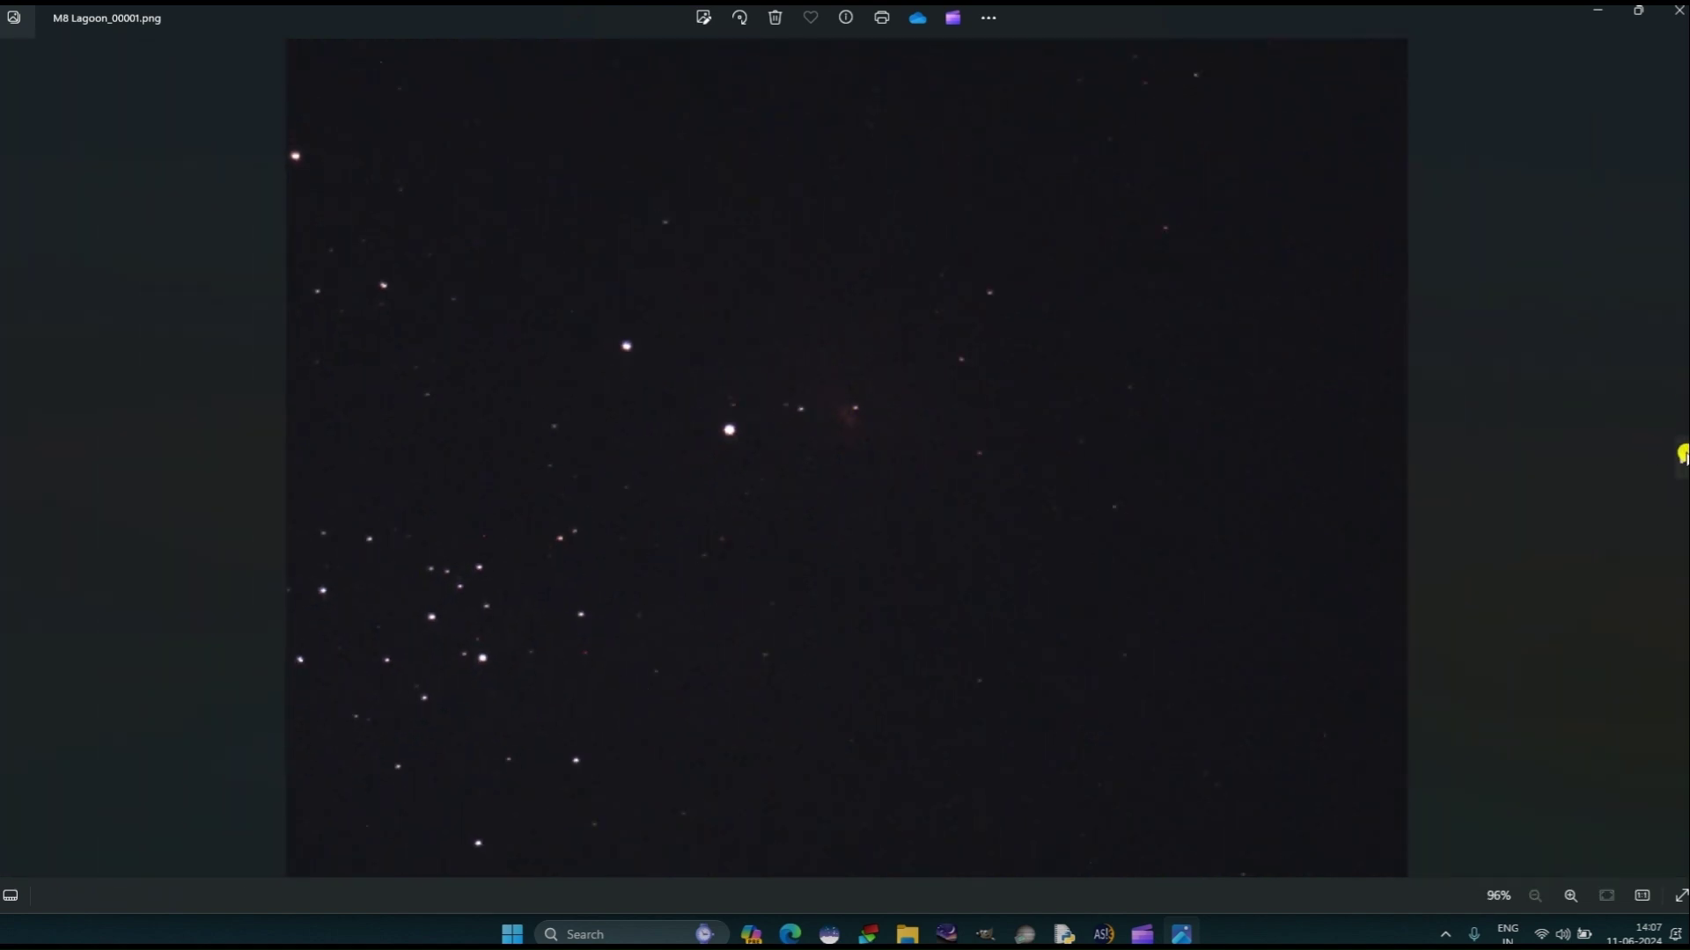
{"action": "left_click", "coordinate": [1684, 458]}
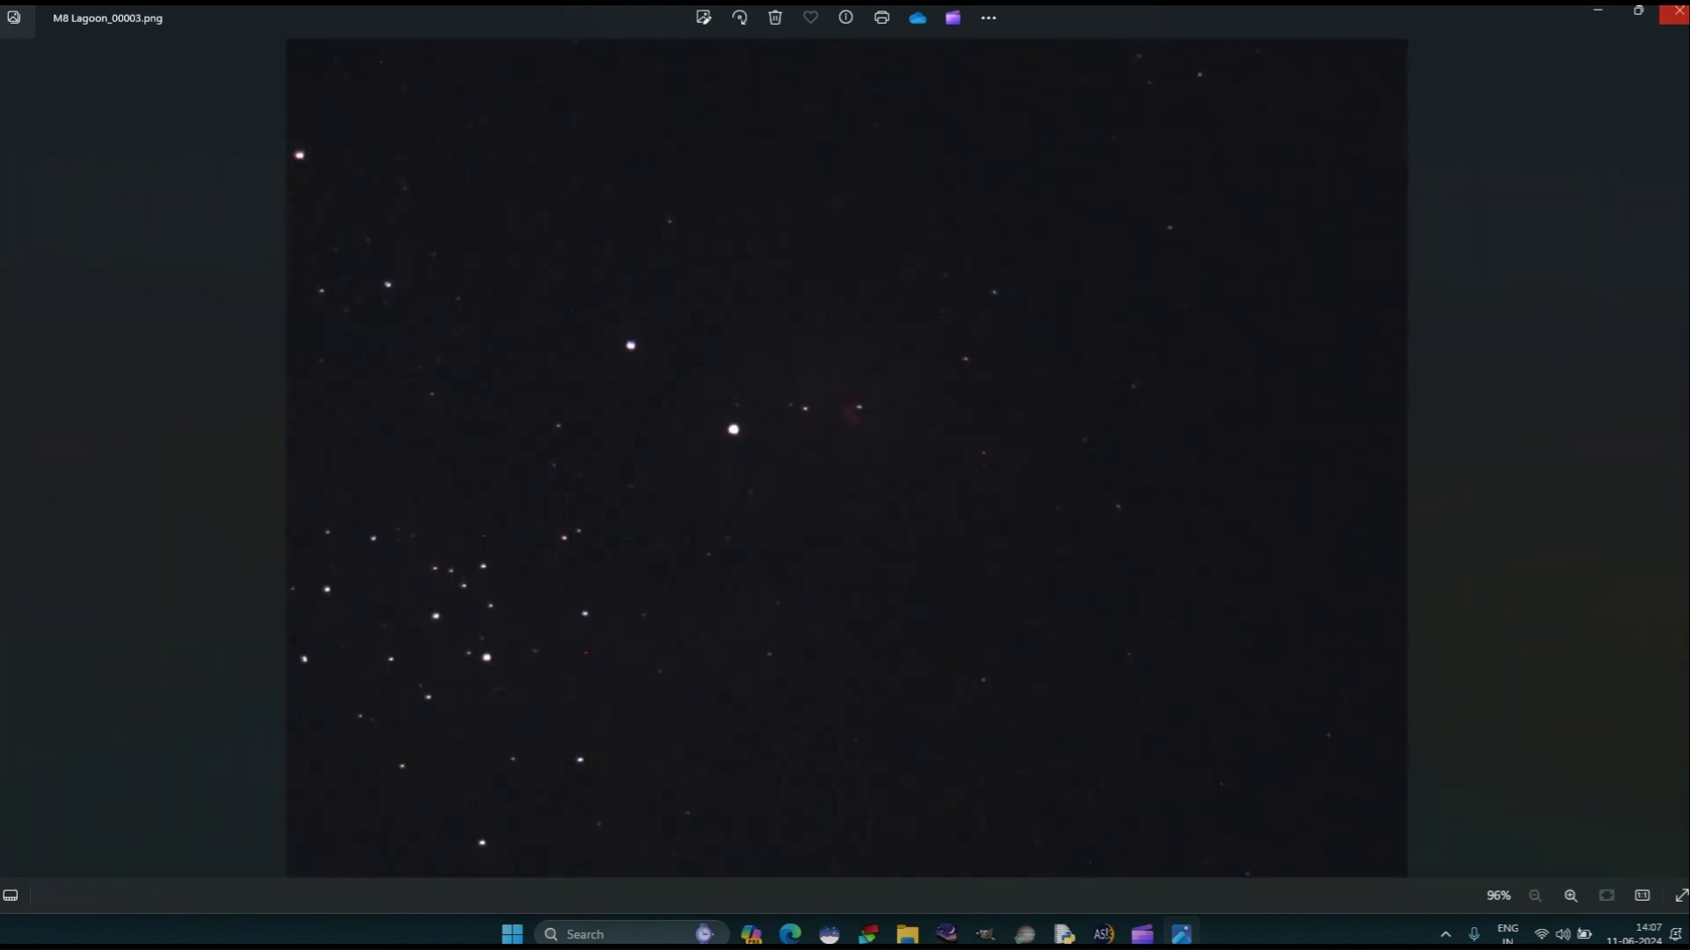
{"action": "left_click", "coordinate": [1678, 11]}
Add the 71 dark frames from Darks_m8\23_11_33 to the file list
{"action": "key", "text": "alt+Tab"}
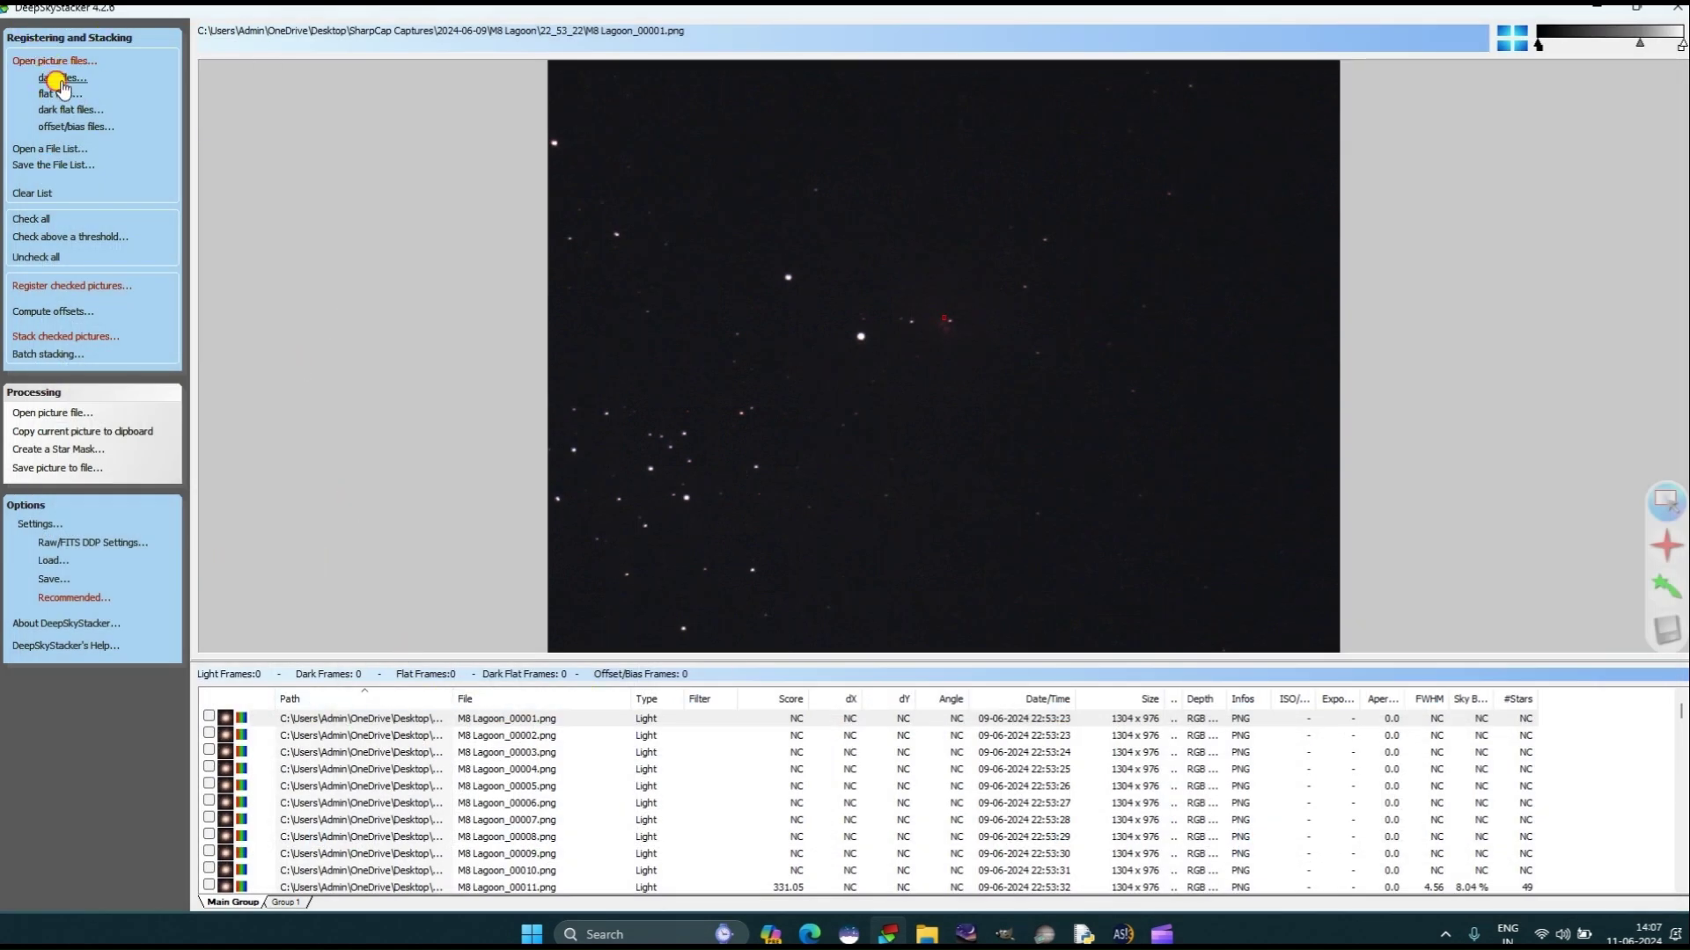
{"action": "left_click", "coordinate": [61, 79]}
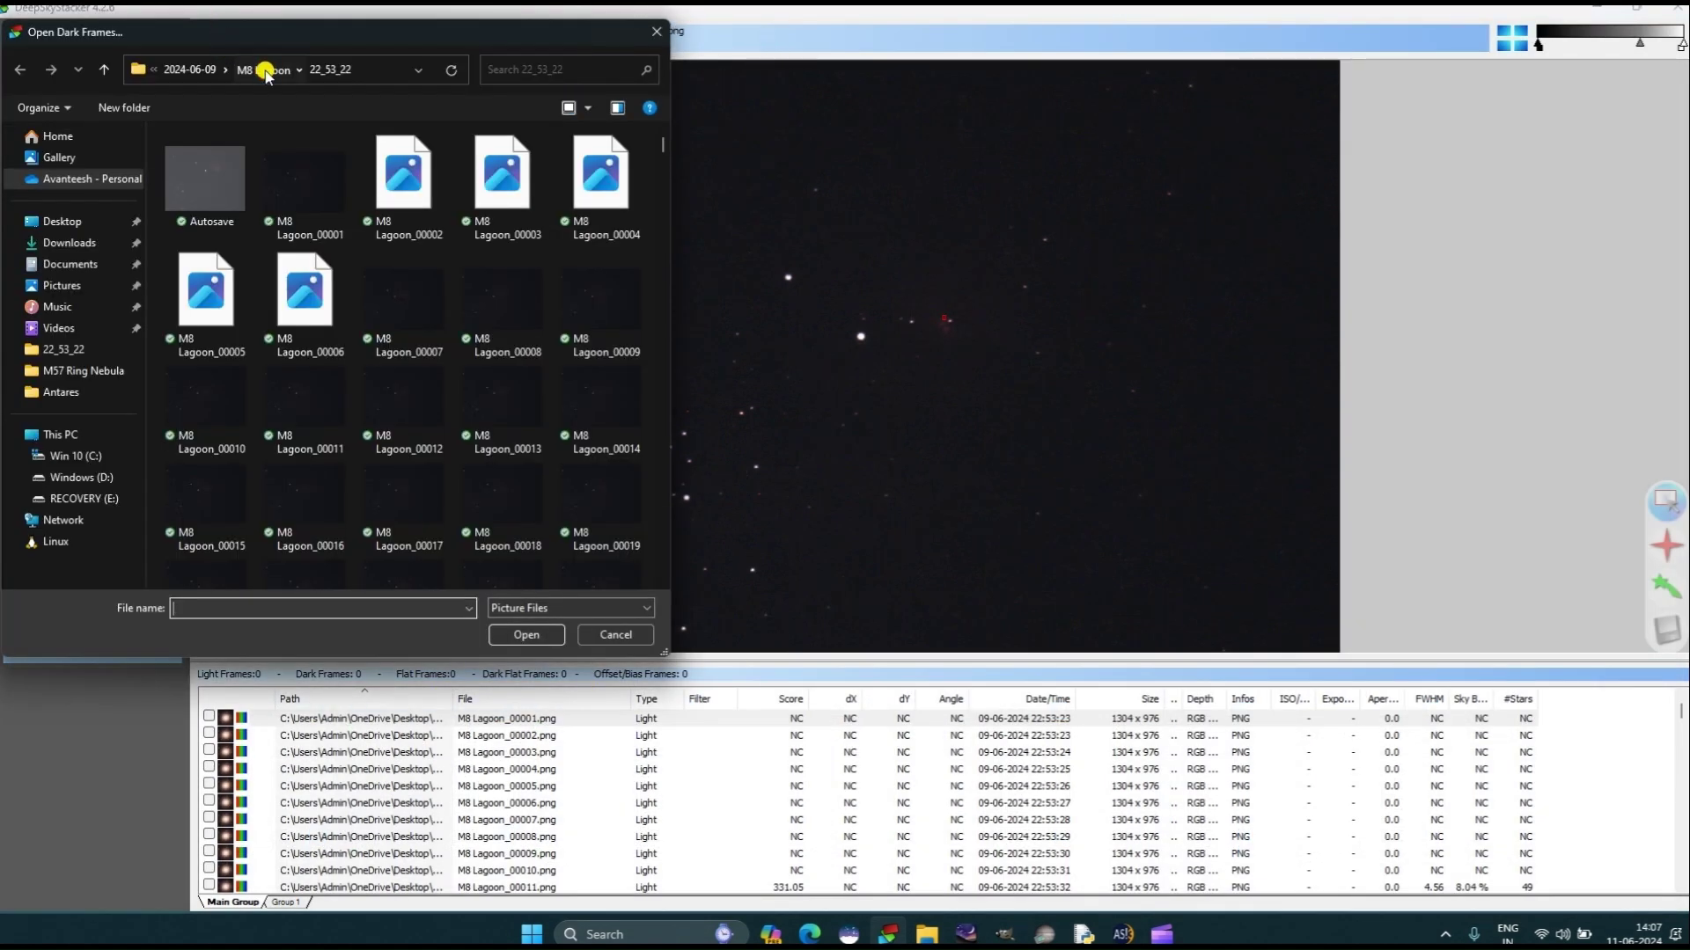
{"action": "left_click", "coordinate": [263, 69]}
{"action": "left_click", "coordinate": [186, 69]}
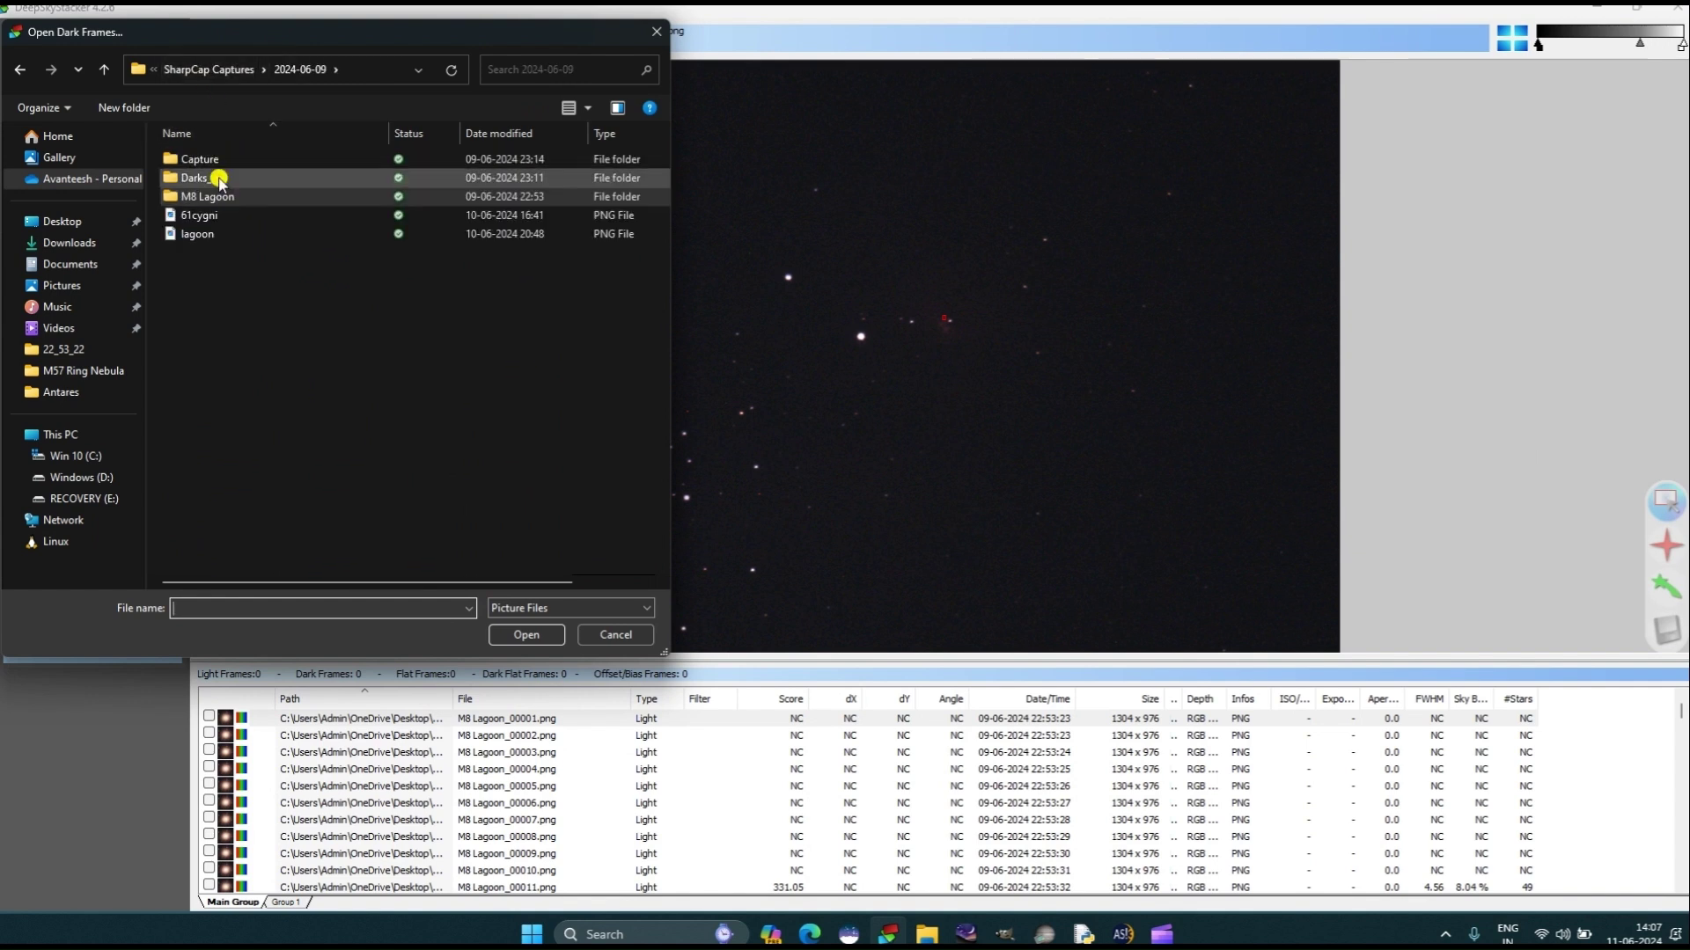
{"action": "double_click", "coordinate": [209, 178]}
{"action": "double_click", "coordinate": [209, 159]}
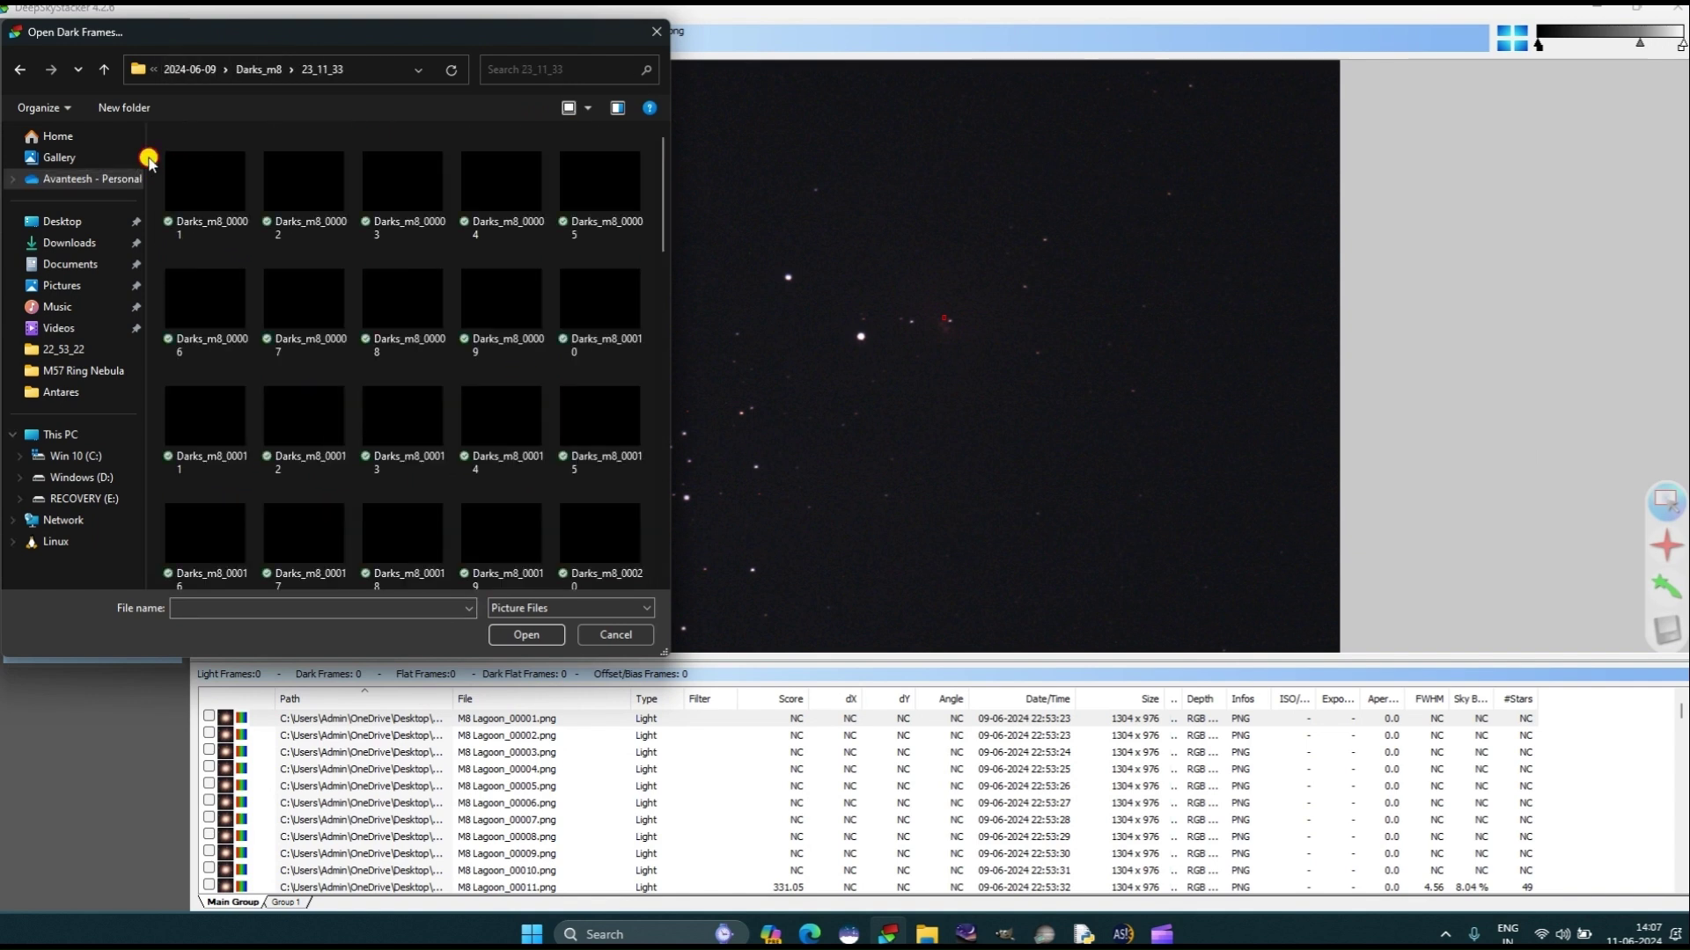
{"action": "key", "text": "ctrl+a"}
{"action": "scroll", "coordinate": [405, 352], "scroll_direction": "down", "scroll_amount": 10}
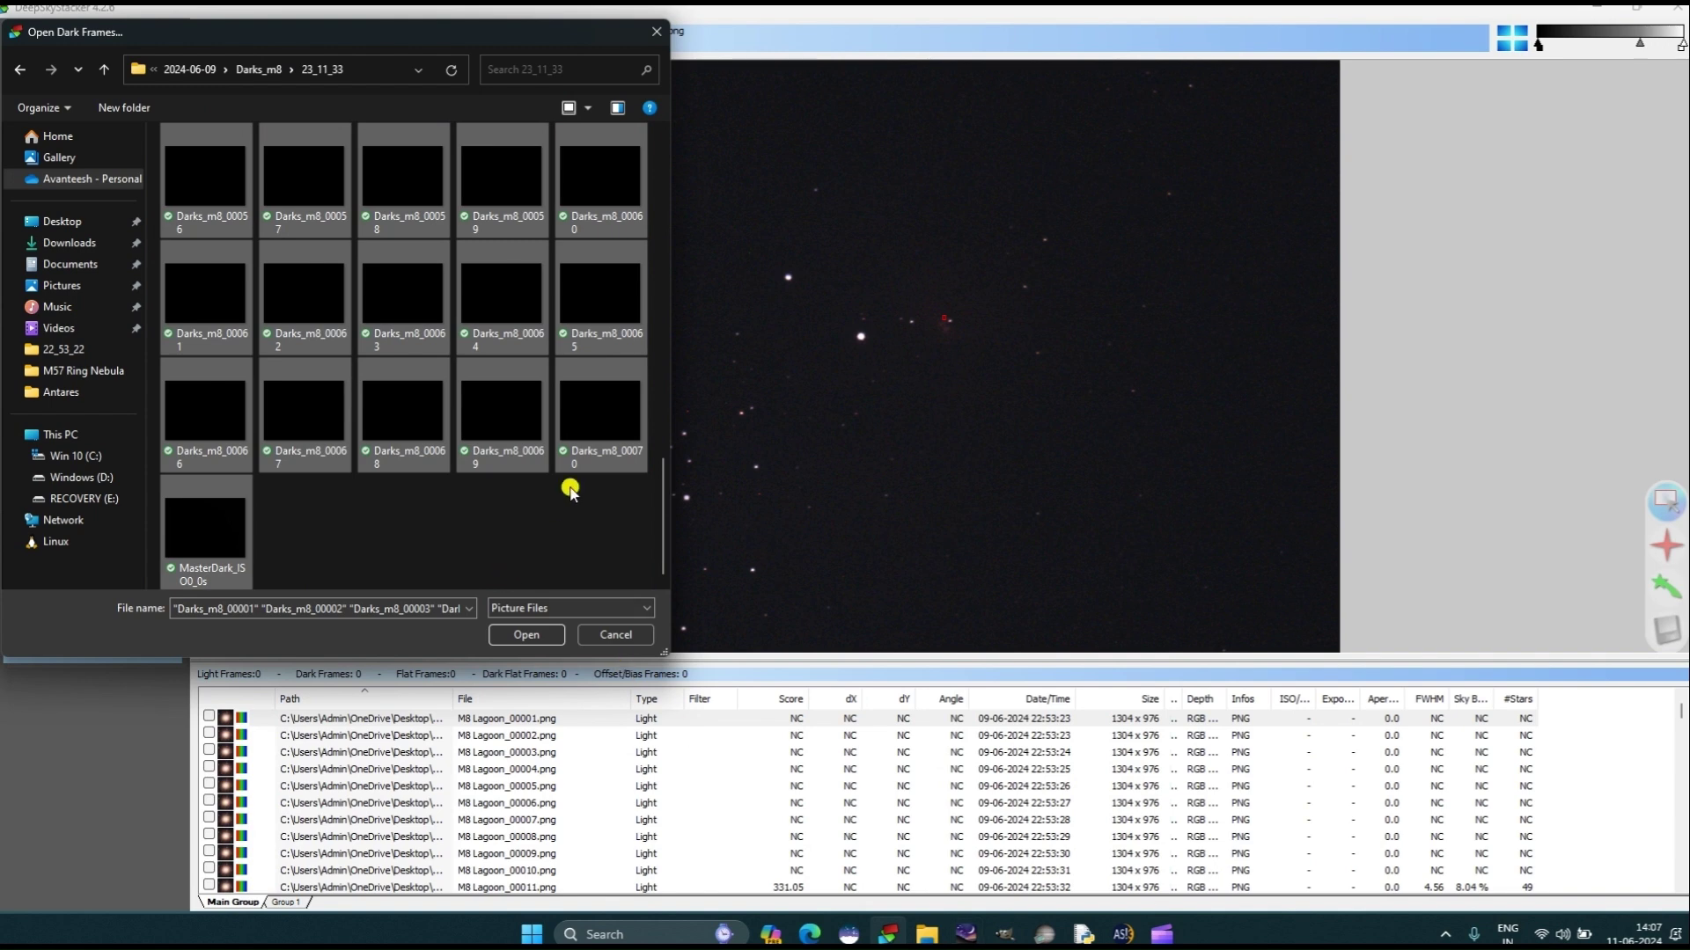
{"action": "left_click", "coordinate": [524, 635]}
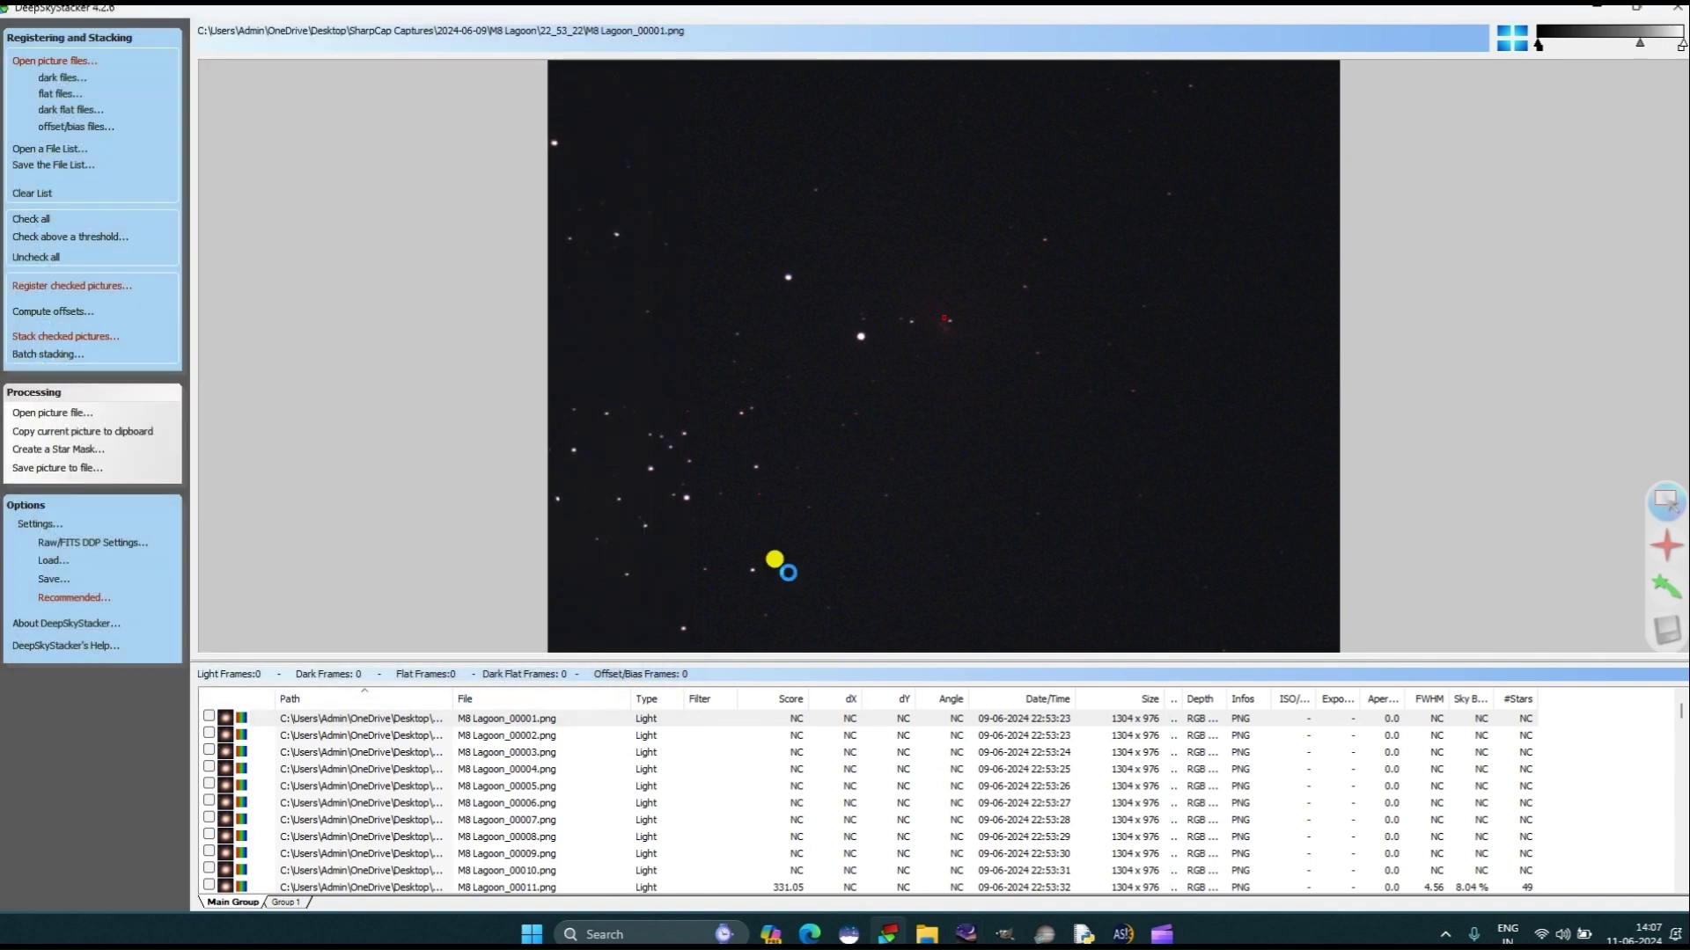
Select all 70 offset/bias frames in Capture\23_14_13
{"action": "left_click", "coordinate": [99, 126]}
{"action": "left_click", "coordinate": [244, 70]}
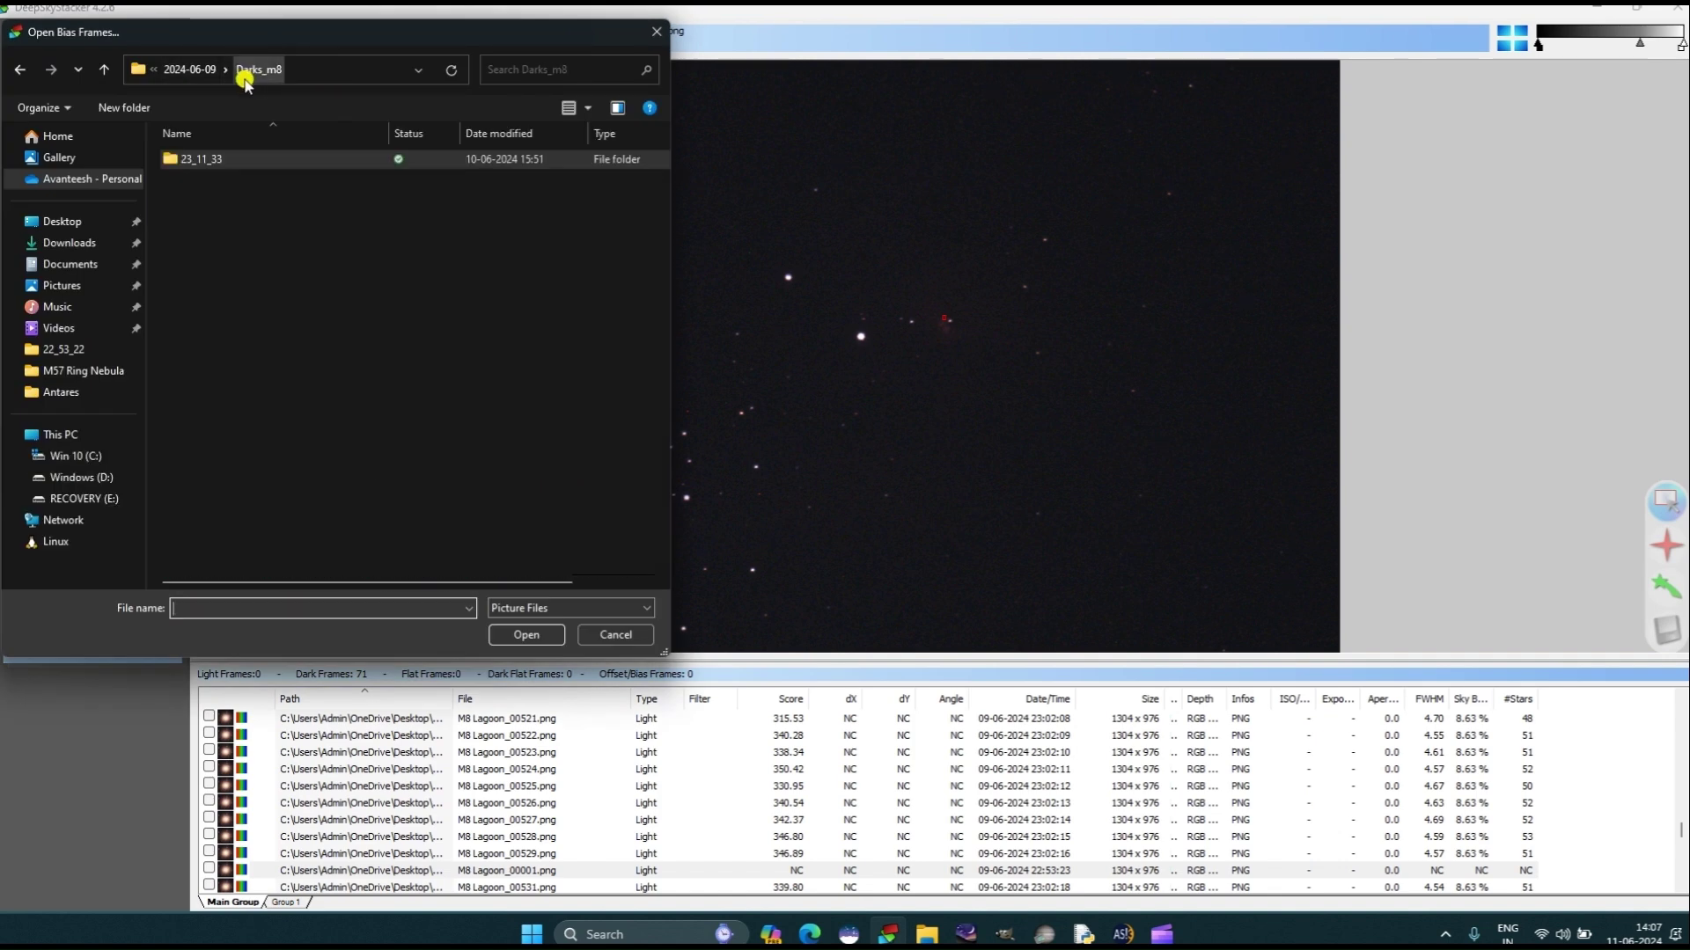
{"action": "left_click", "coordinate": [190, 69]}
{"action": "double_click", "coordinate": [211, 161]}
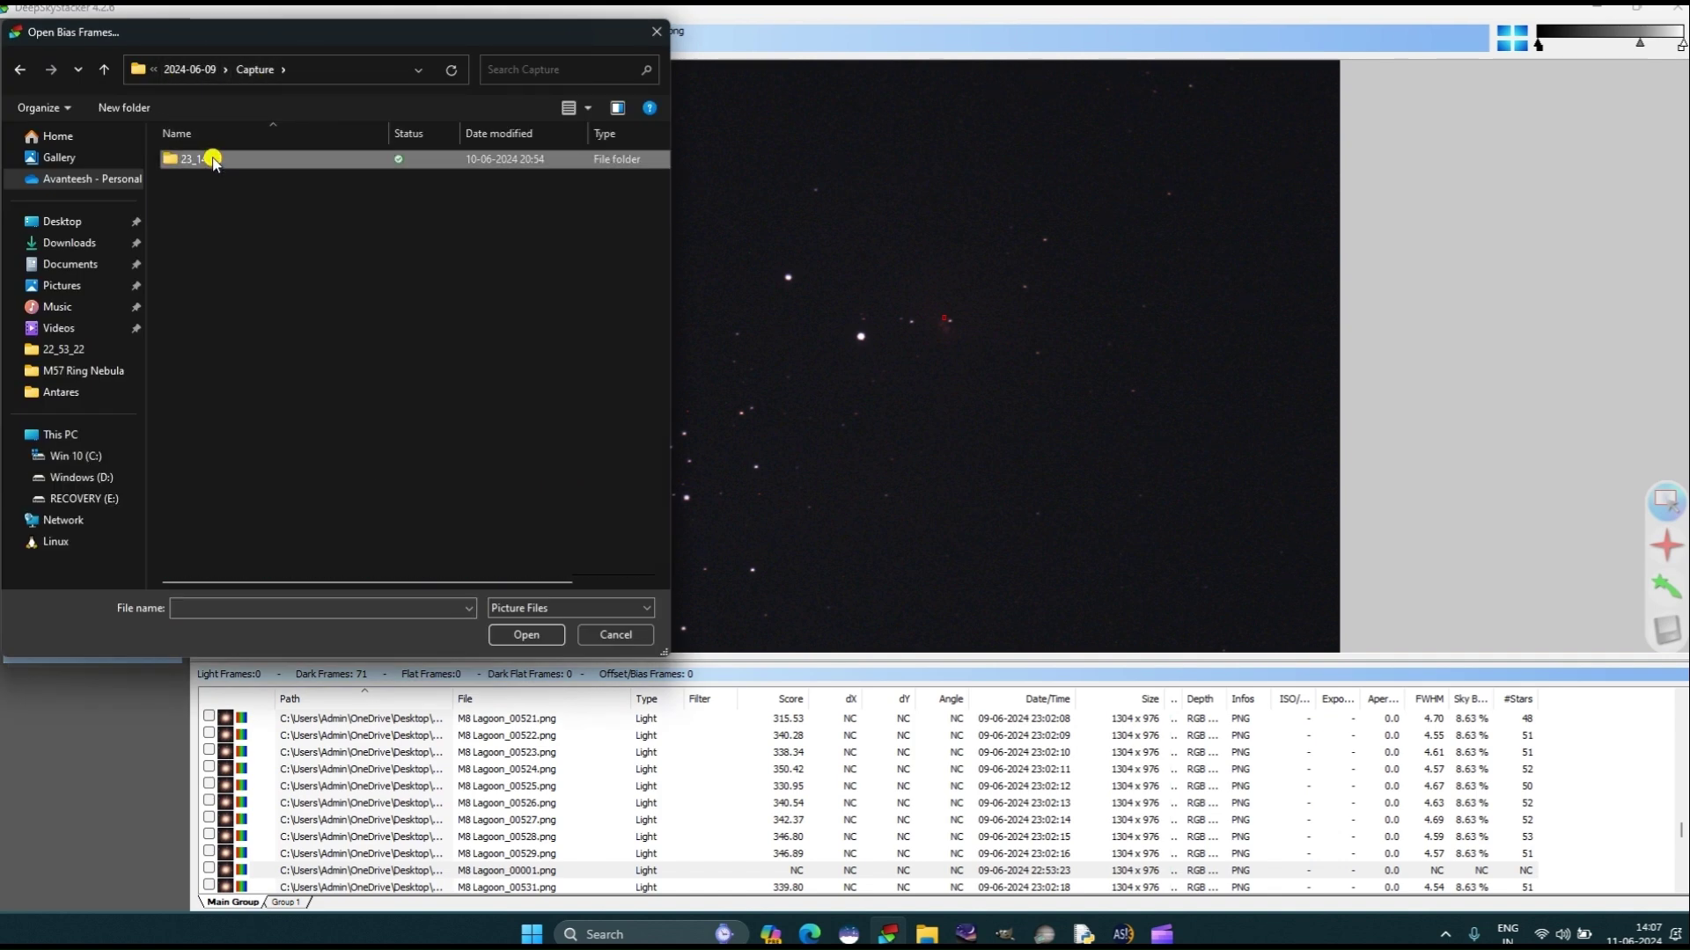
{"action": "double_click", "coordinate": [211, 161]}
{"action": "key", "text": "ctrl+a"}
{"action": "scroll", "coordinate": [211, 161], "scroll_direction": "down", "scroll_amount": 5}
{"action": "left_click", "coordinate": [1010, 914]}
Add the bias frames to the list and check all 635 light frames
{"action": "left_click", "coordinate": [526, 634]}
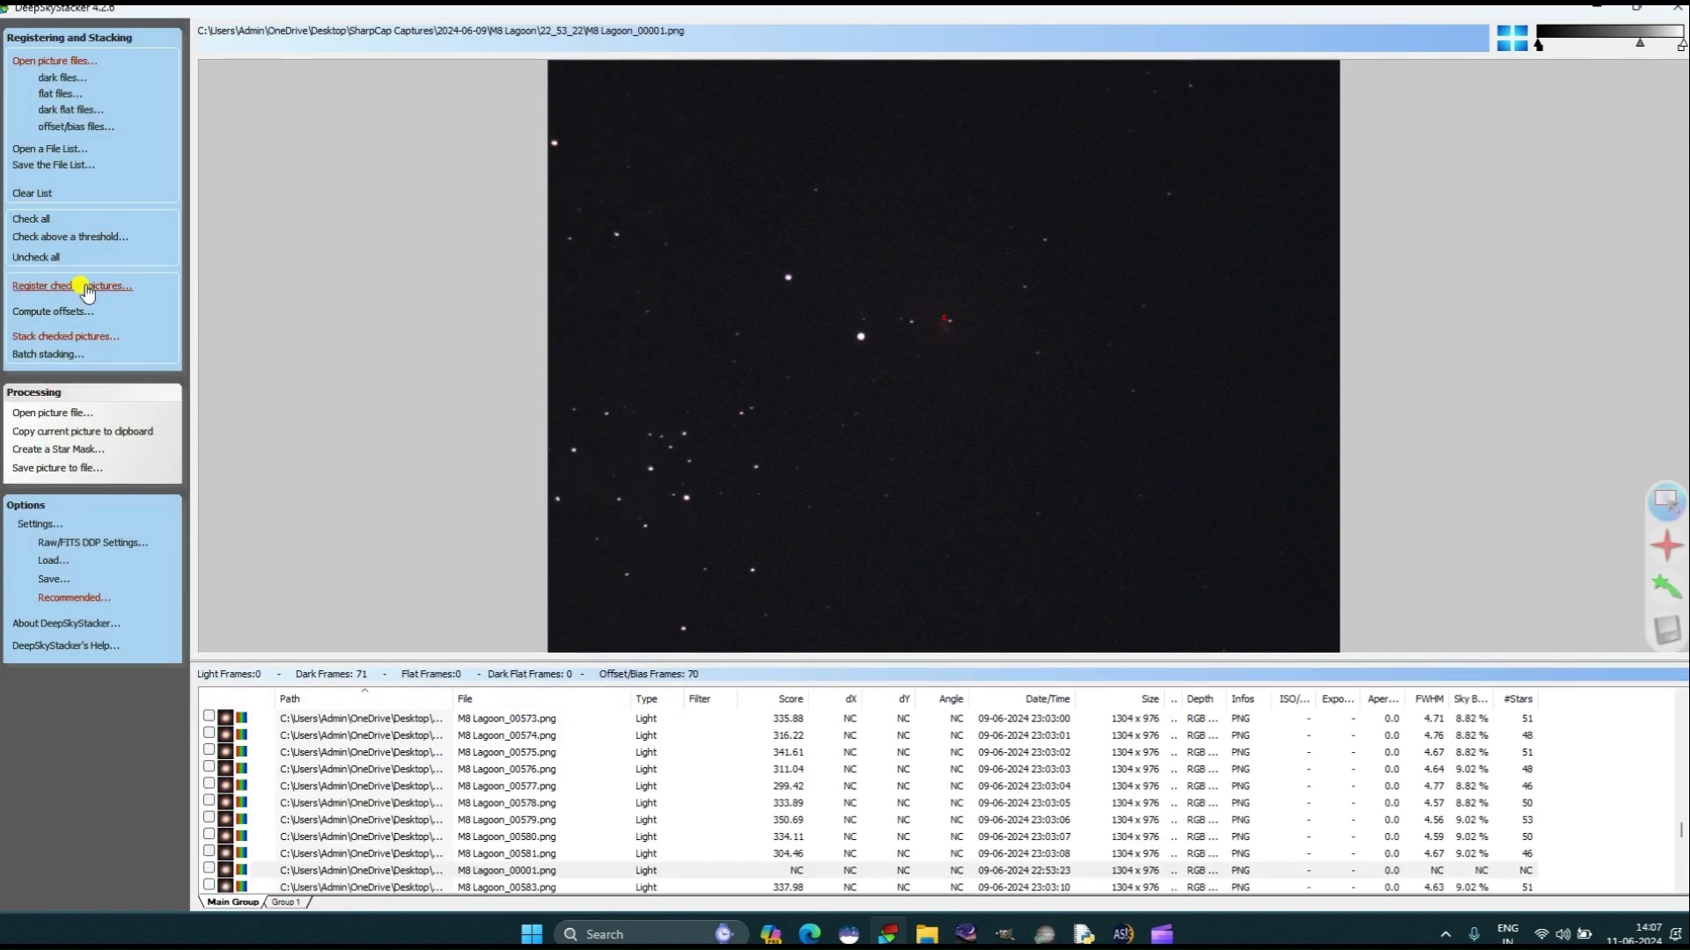
{"action": "left_click", "coordinate": [79, 286]}
{"action": "left_click", "coordinate": [939, 521]}
{"action": "left_click", "coordinate": [35, 218]}
Register and stack with star detection on the Advanced tab, then open Autosave.tif
{"action": "left_click", "coordinate": [88, 286]}
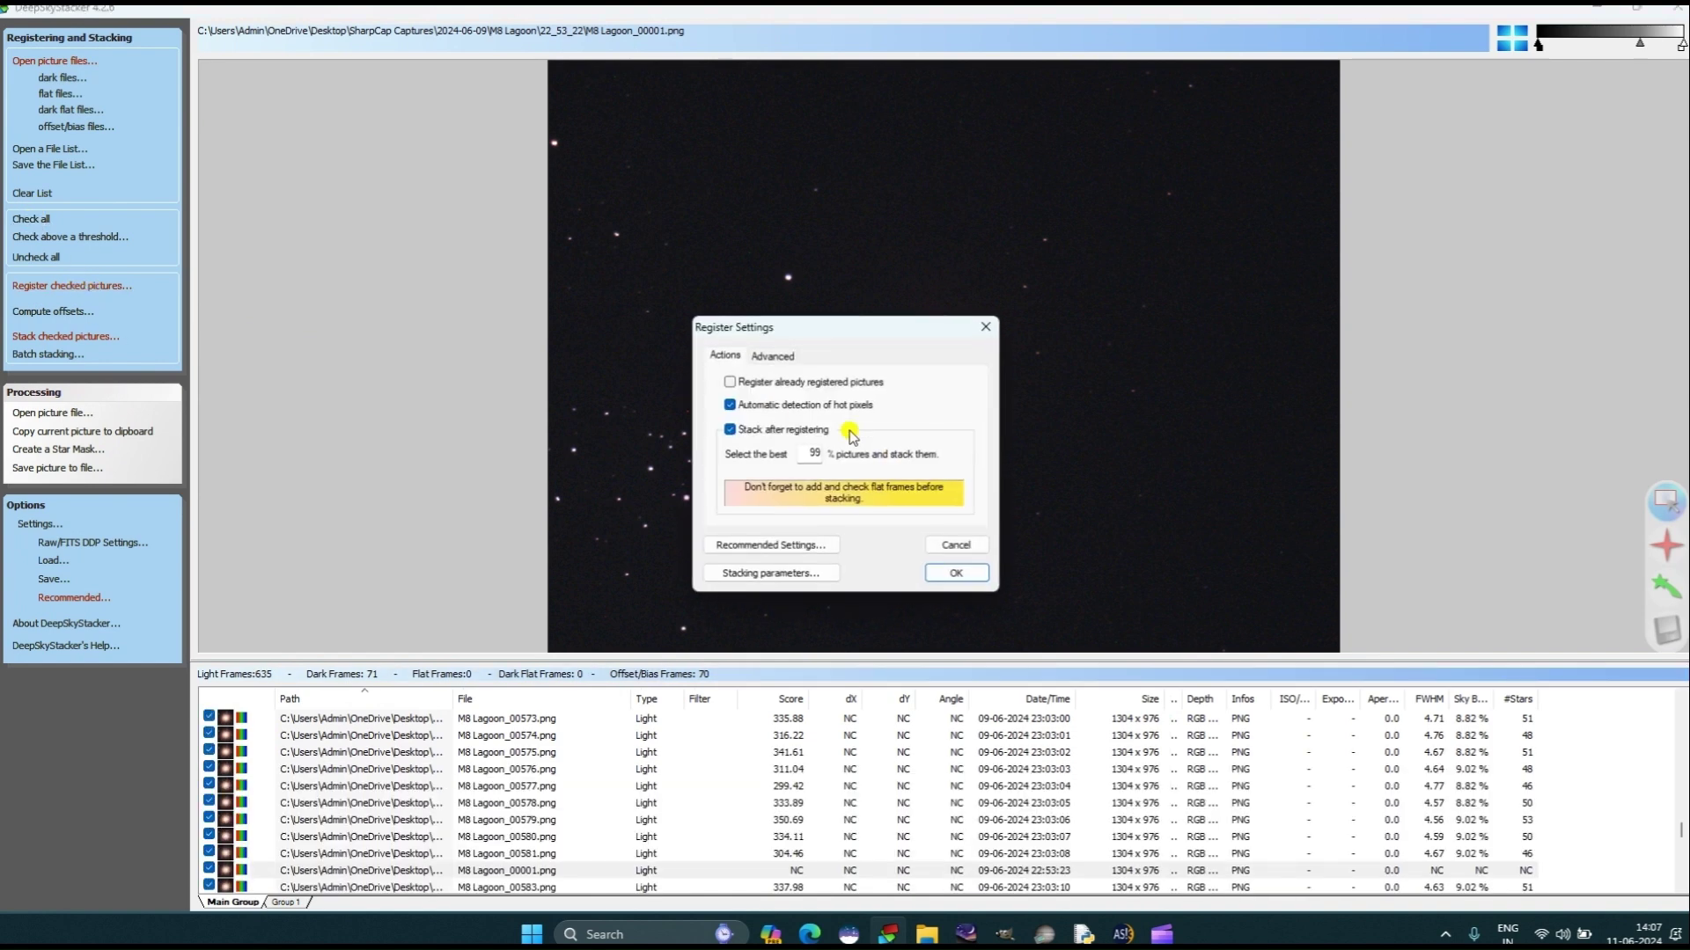
{"action": "left_click", "coordinate": [772, 354]}
{"action": "left_click", "coordinate": [846, 444]}
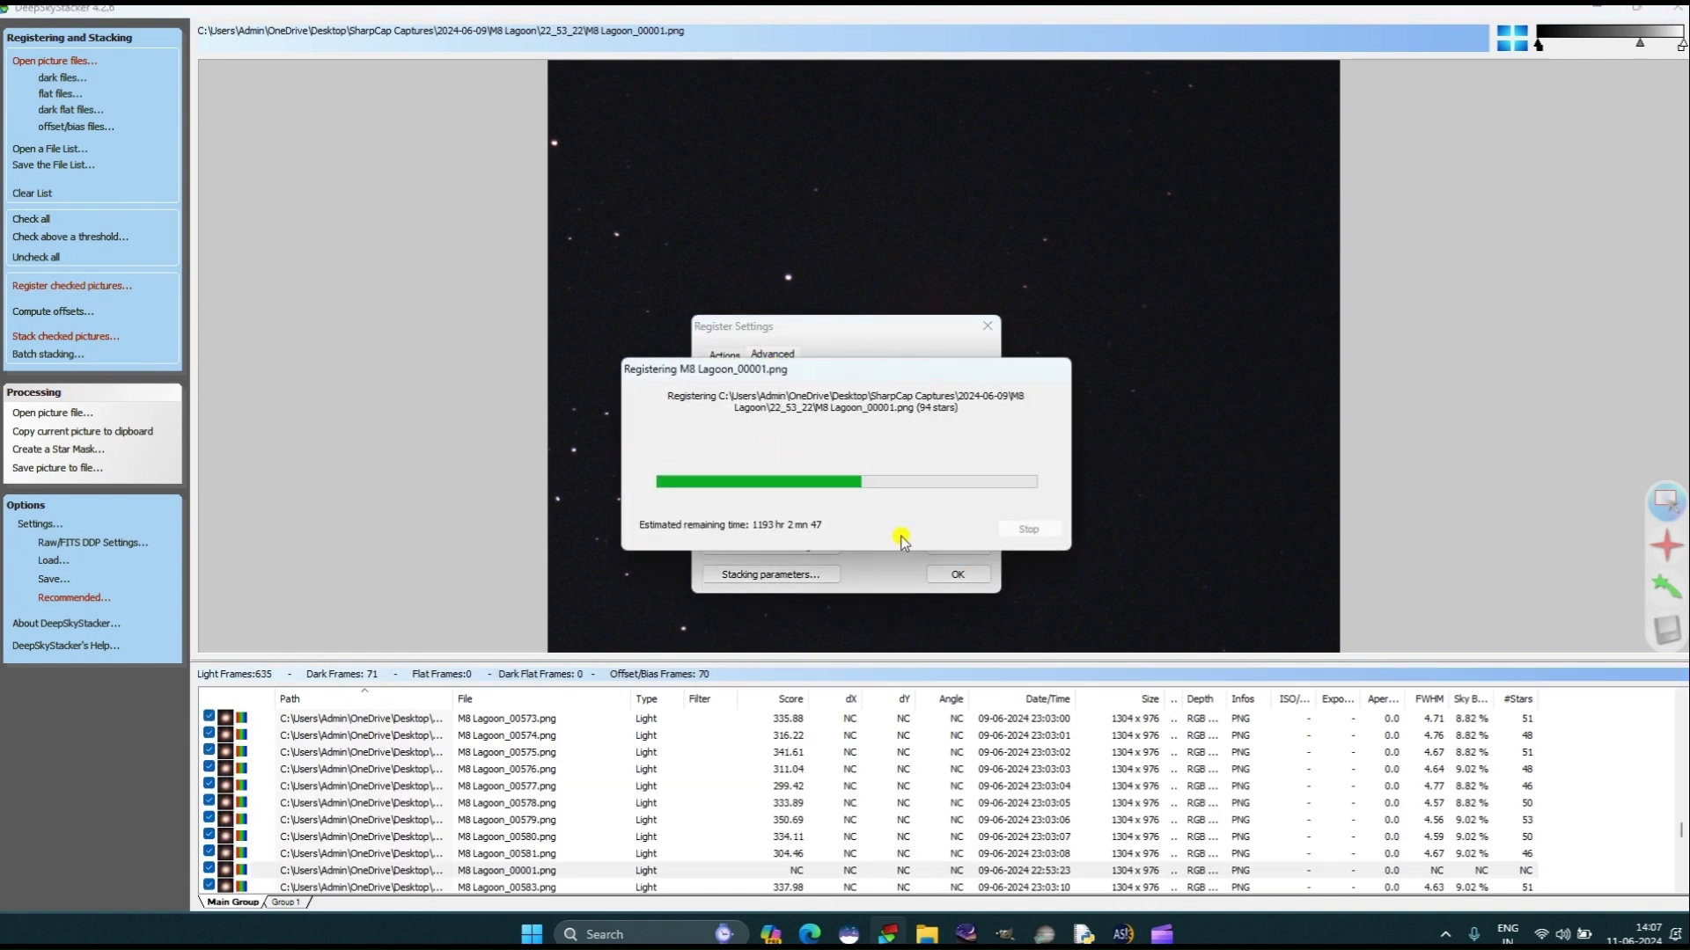
{"action": "left_click", "coordinate": [957, 576]}
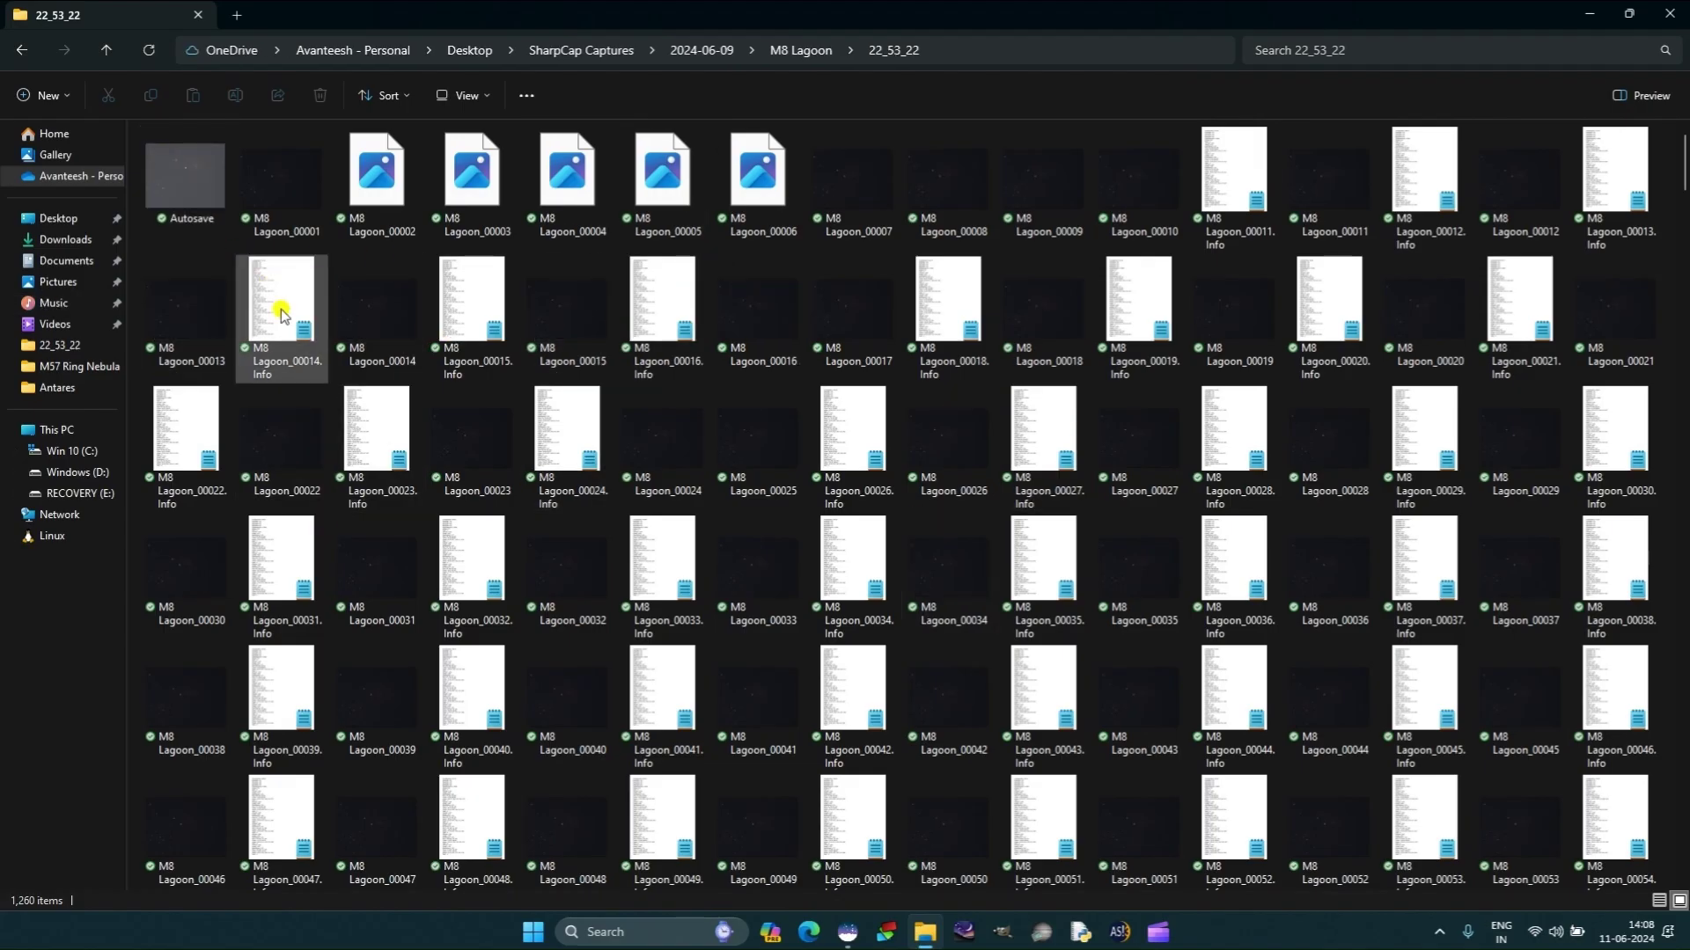
{"action": "left_click", "coordinate": [184, 186]}
{"action": "double_click", "coordinate": [186, 195]}
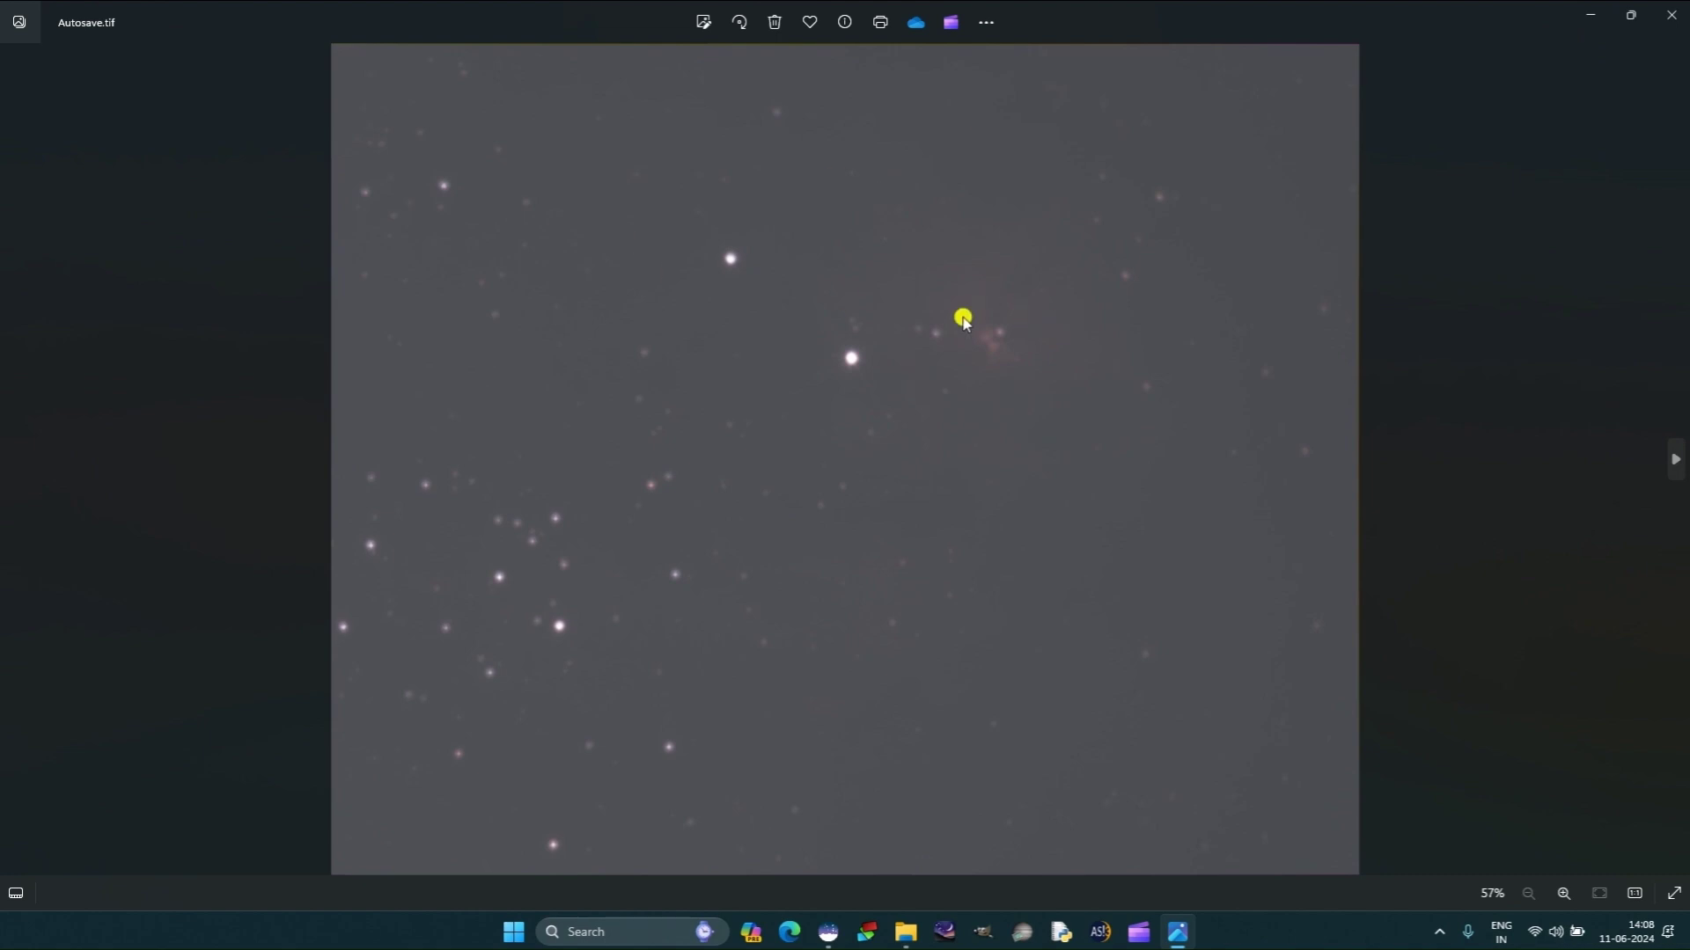
{"action": "scroll", "coordinate": [921, 394], "scroll_direction": "up", "scroll_amount": 2}
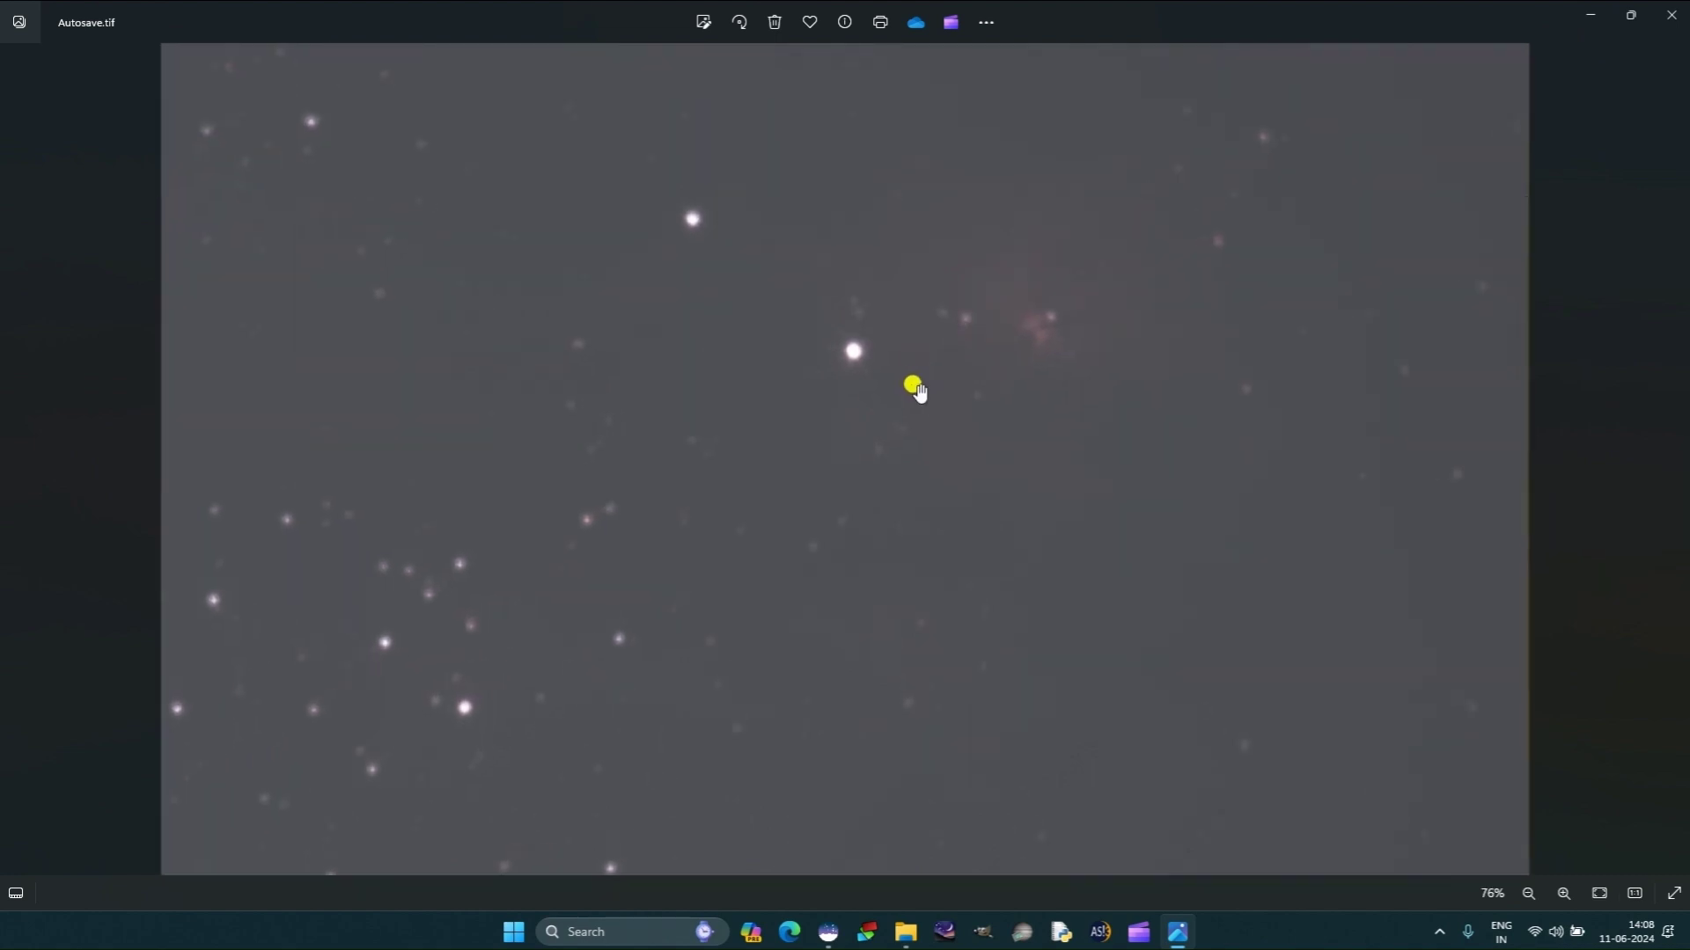
{"action": "scroll", "coordinate": [1071, 339], "scroll_direction": "down", "scroll_amount": 2}
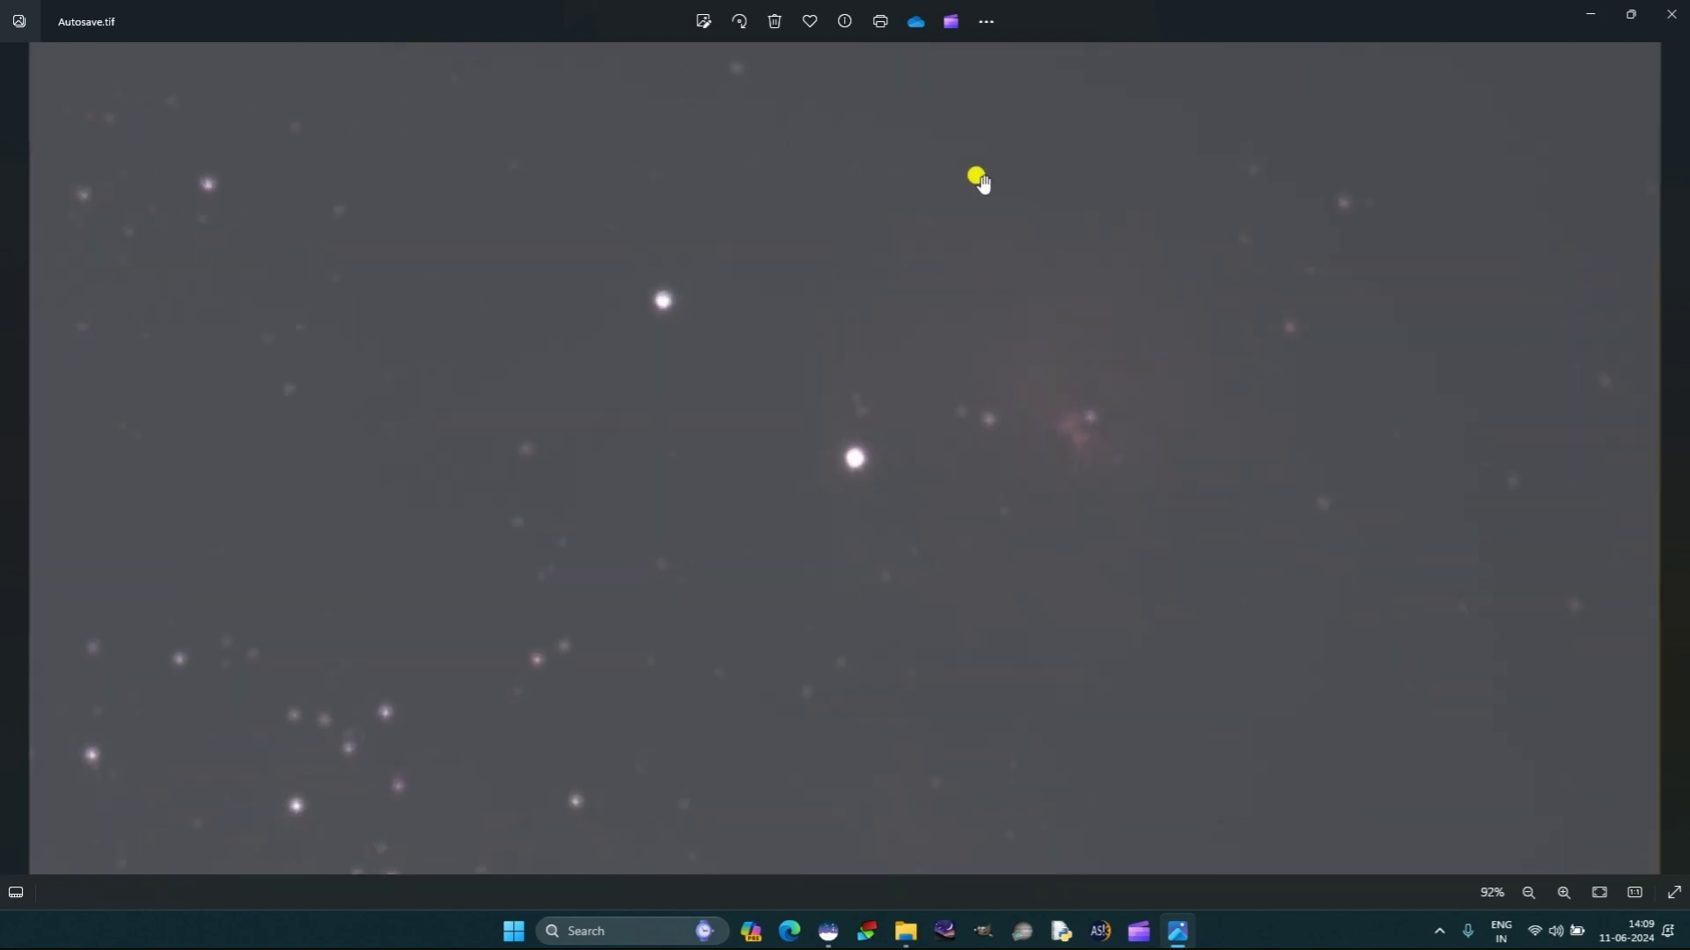
{"action": "scroll", "coordinate": [1075, 294], "scroll_direction": "down", "scroll_amount": 5}
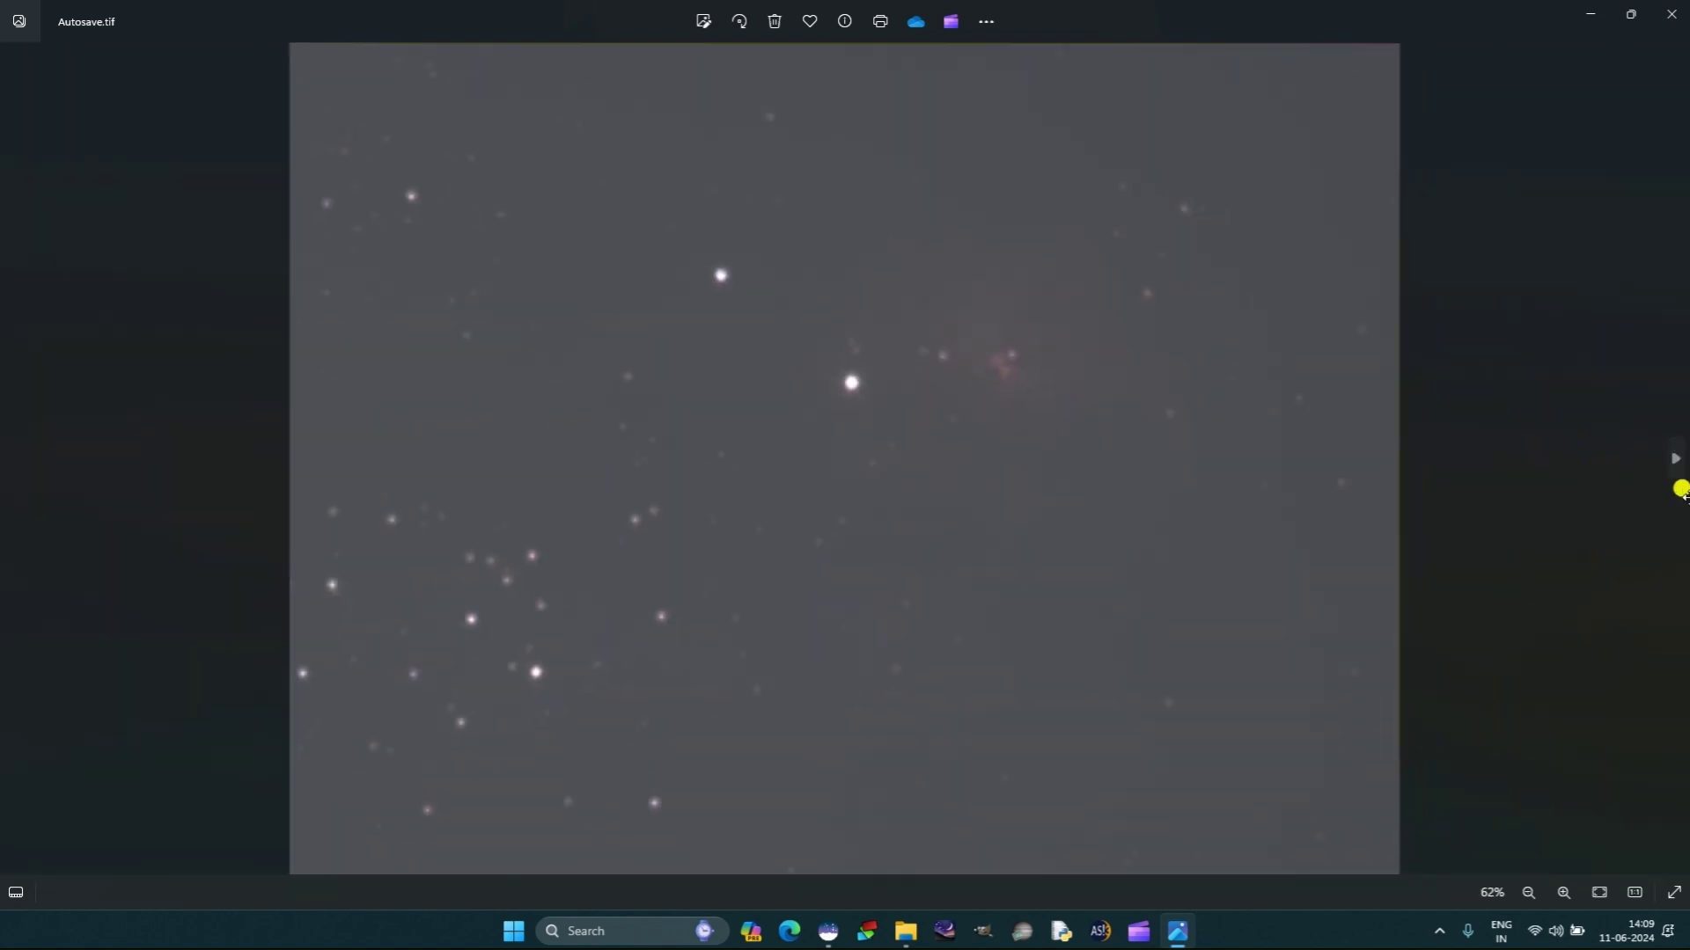
{"action": "left_click", "coordinate": [1676, 466]}
{"action": "scroll", "coordinate": [656, 172], "scroll_direction": "up", "scroll_amount": 4}
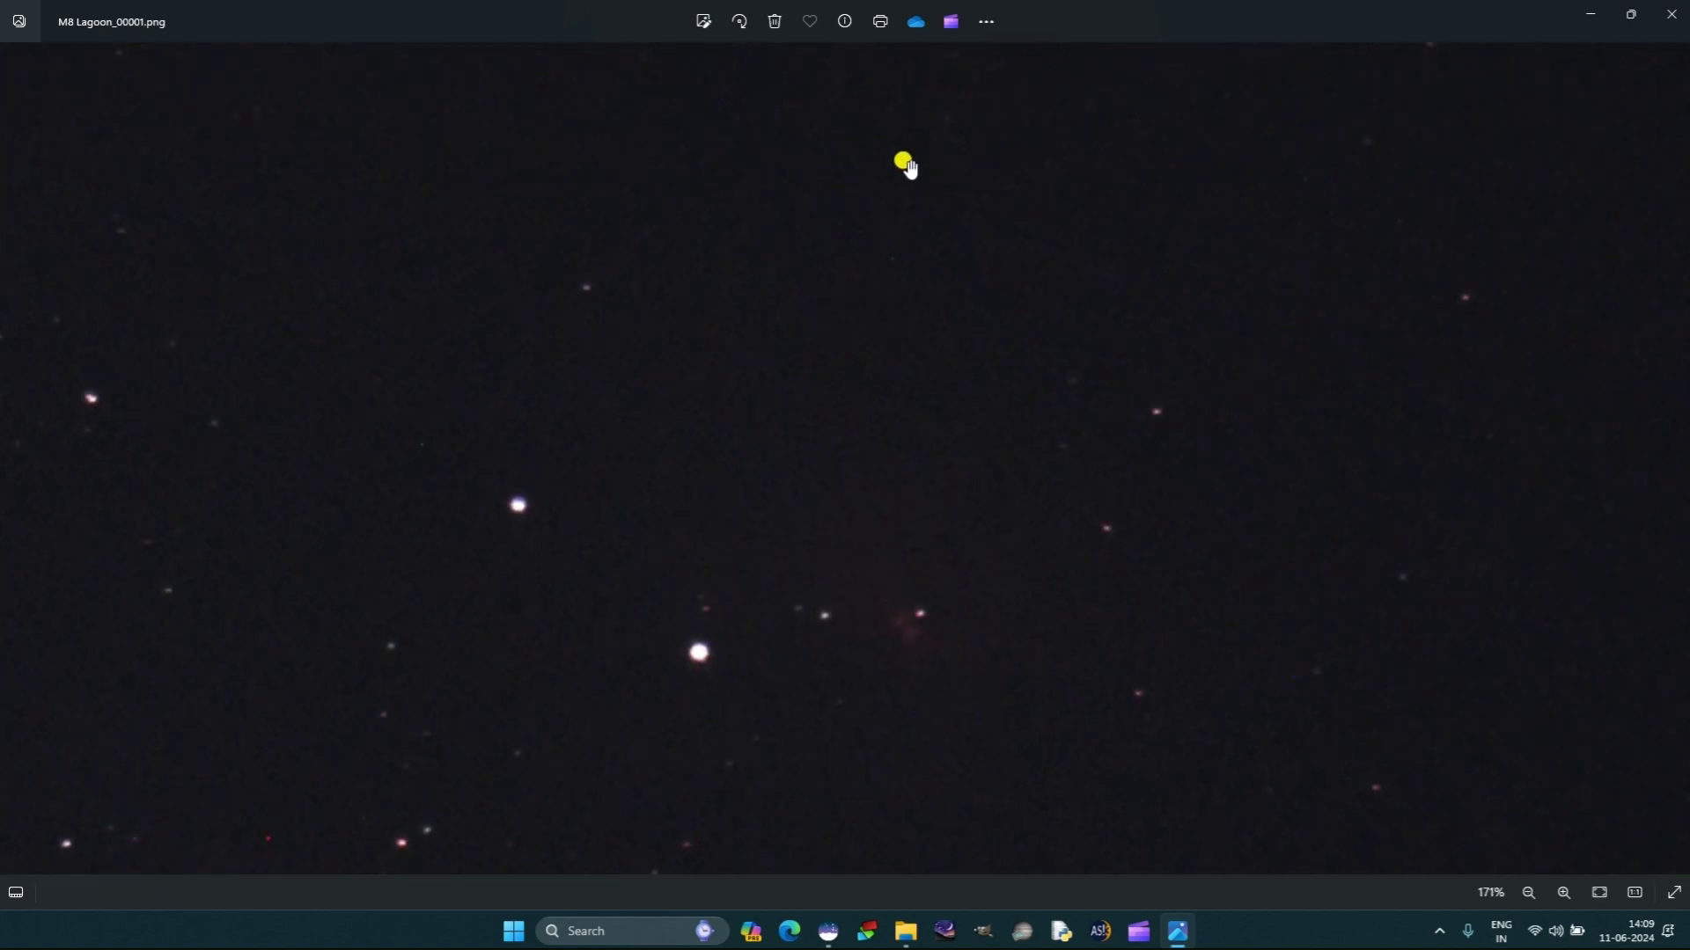
{"action": "scroll", "coordinate": [287, 434], "scroll_direction": "down", "scroll_amount": 3}
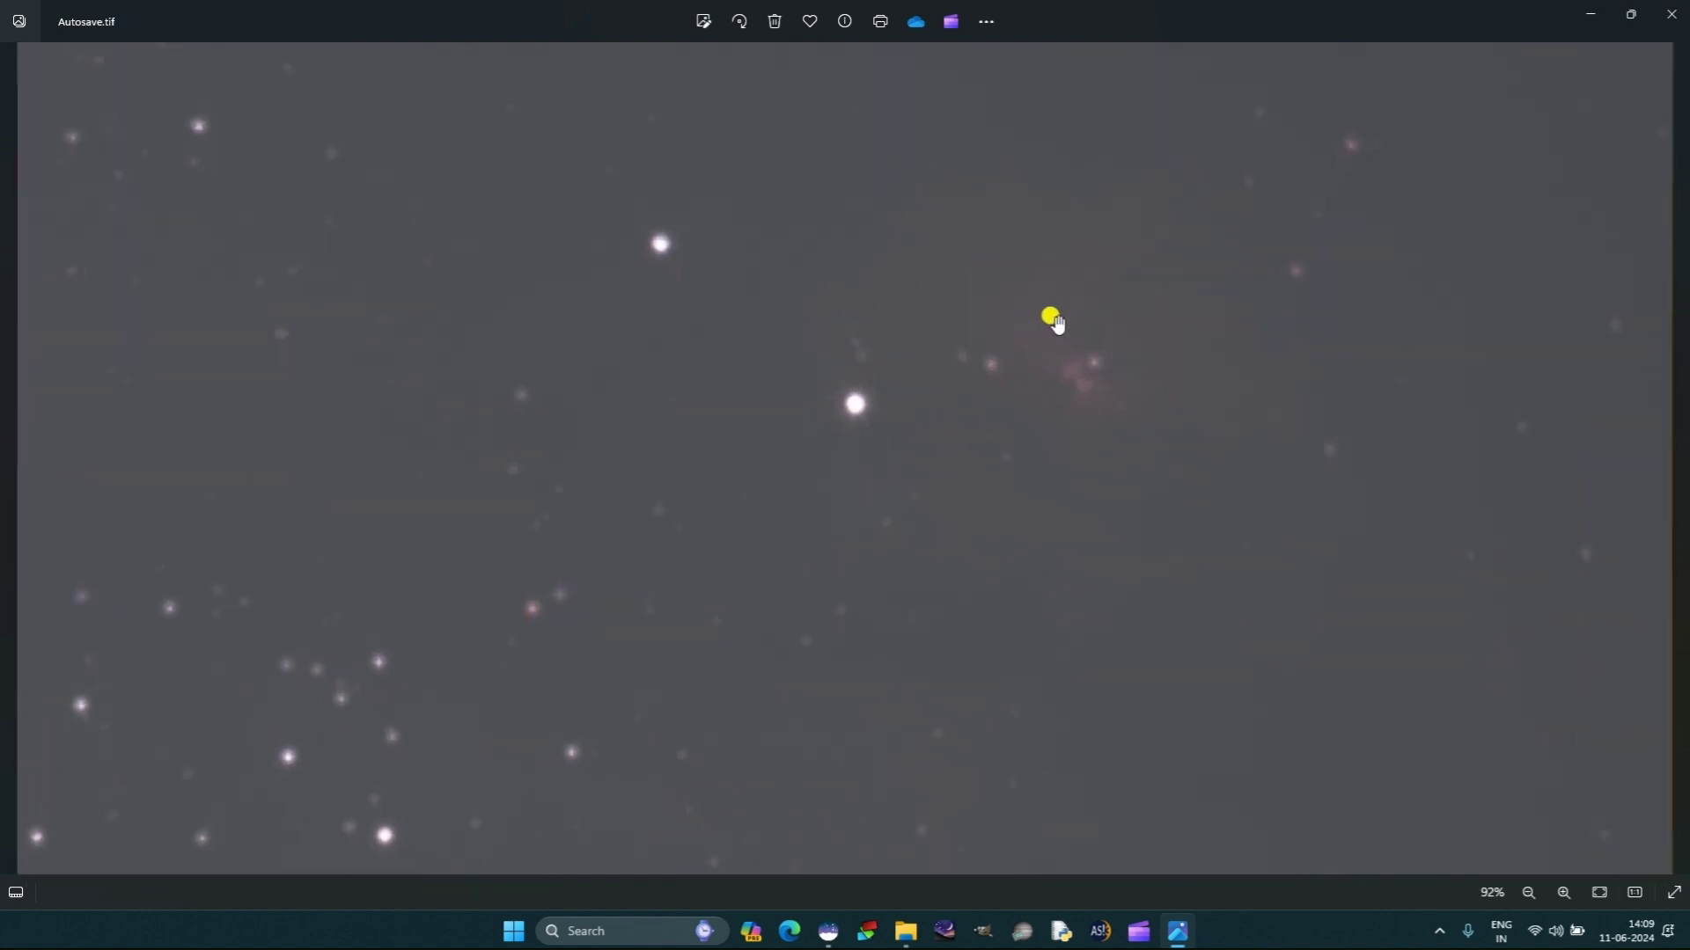
Zoom in and out on the Lagoon Nebula in the stacked Autosave.tif
{"action": "scroll", "coordinate": [1153, 361], "scroll_direction": "up", "scroll_amount": 2}
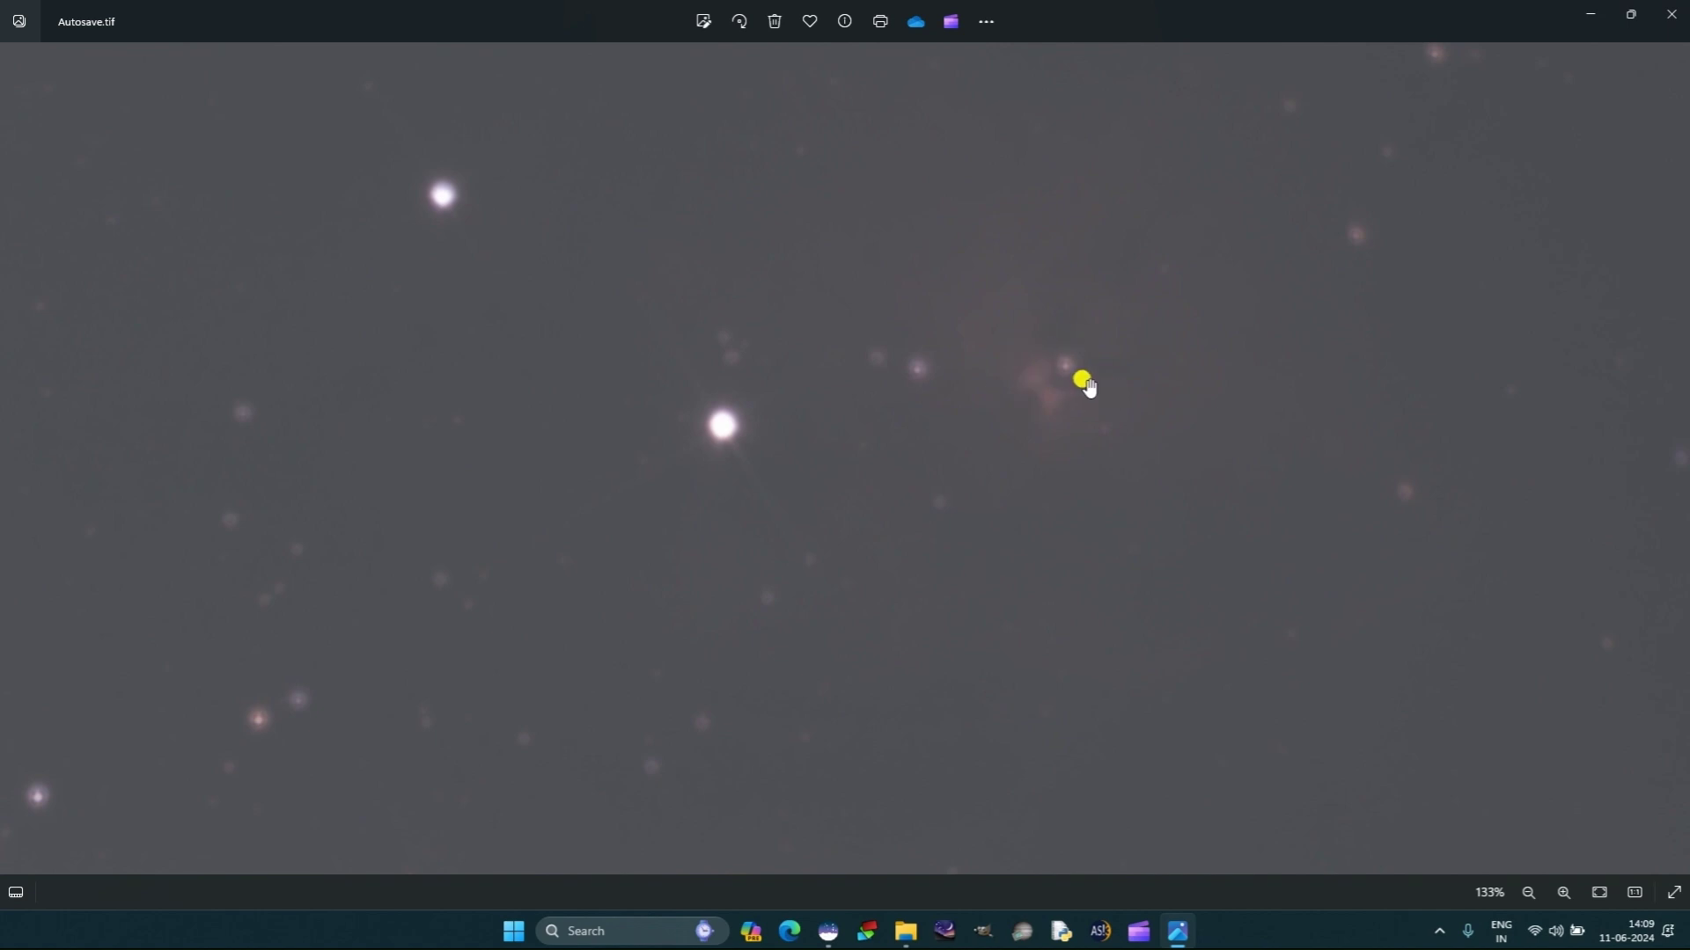
{"action": "scroll", "coordinate": [1056, 385], "scroll_direction": "up", "scroll_amount": 1}
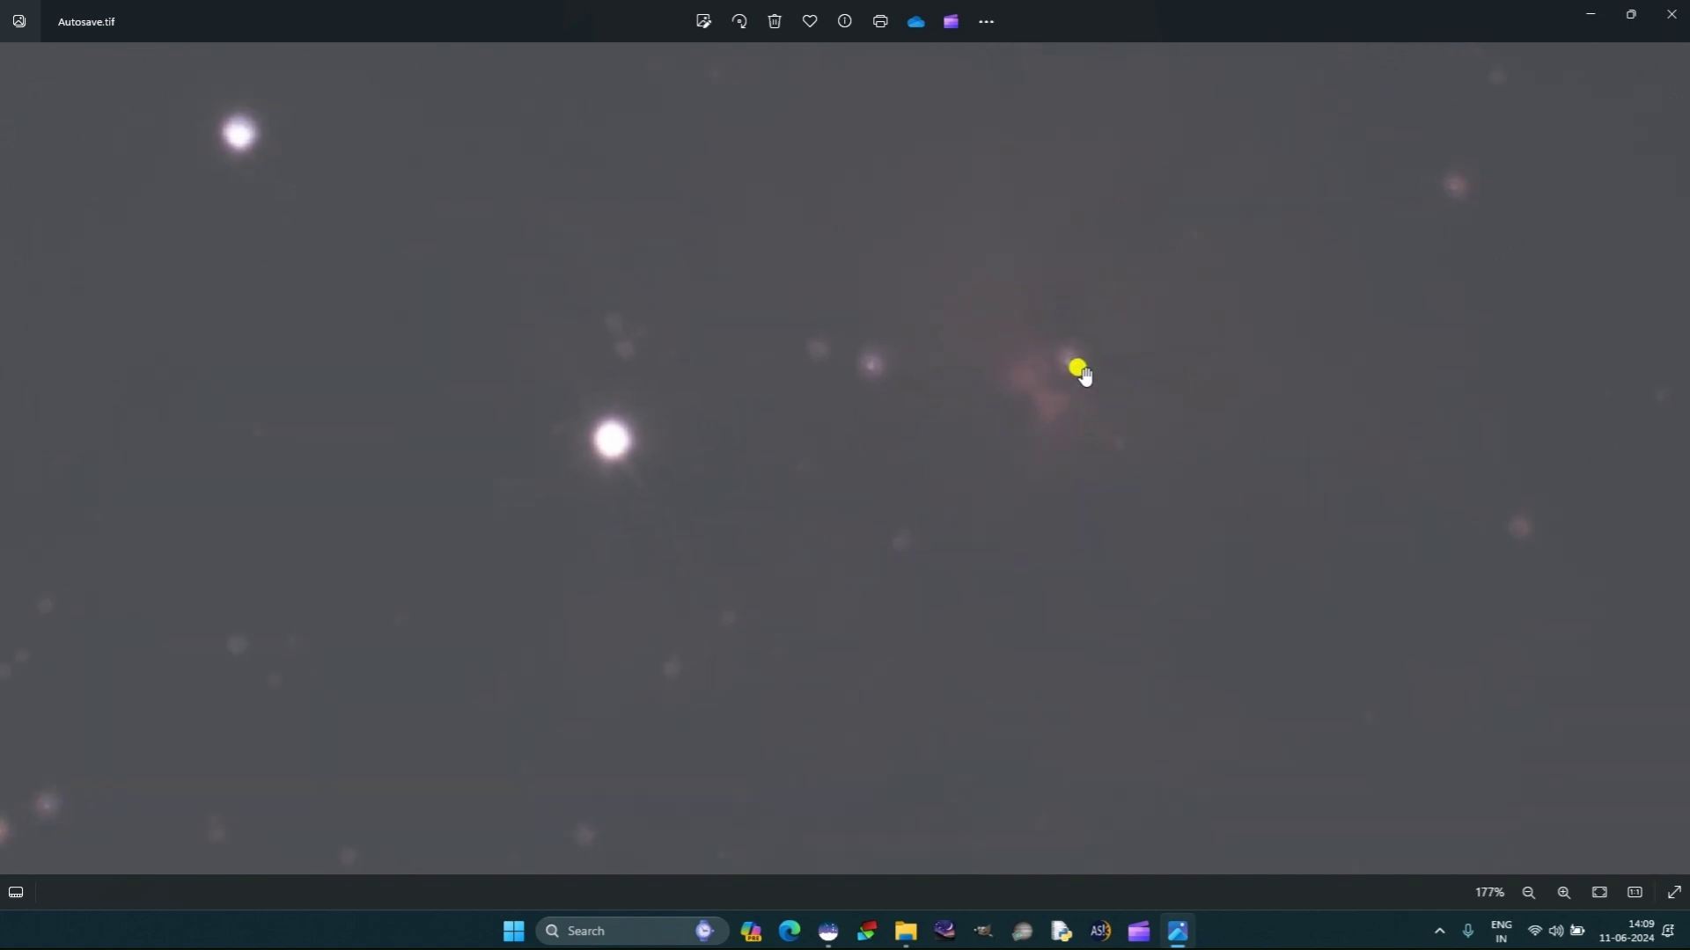
{"action": "scroll", "coordinate": [1065, 378], "scroll_direction": "up", "scroll_amount": 2}
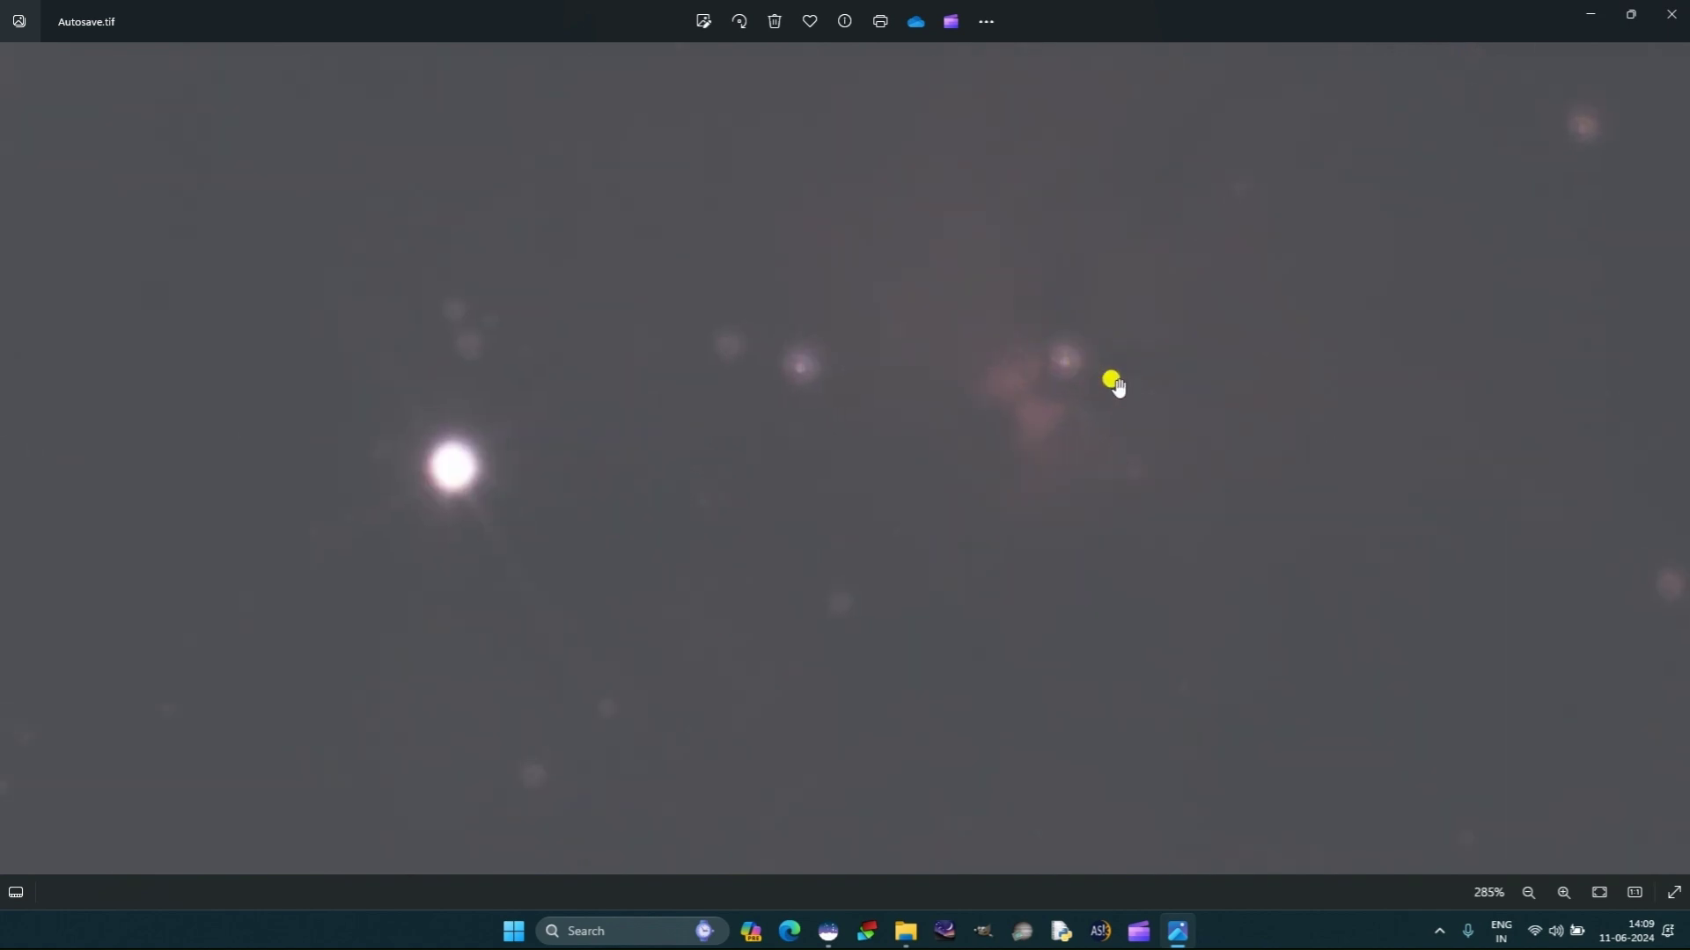
{"action": "scroll", "coordinate": [1056, 387], "scroll_direction": "up", "scroll_amount": 1}
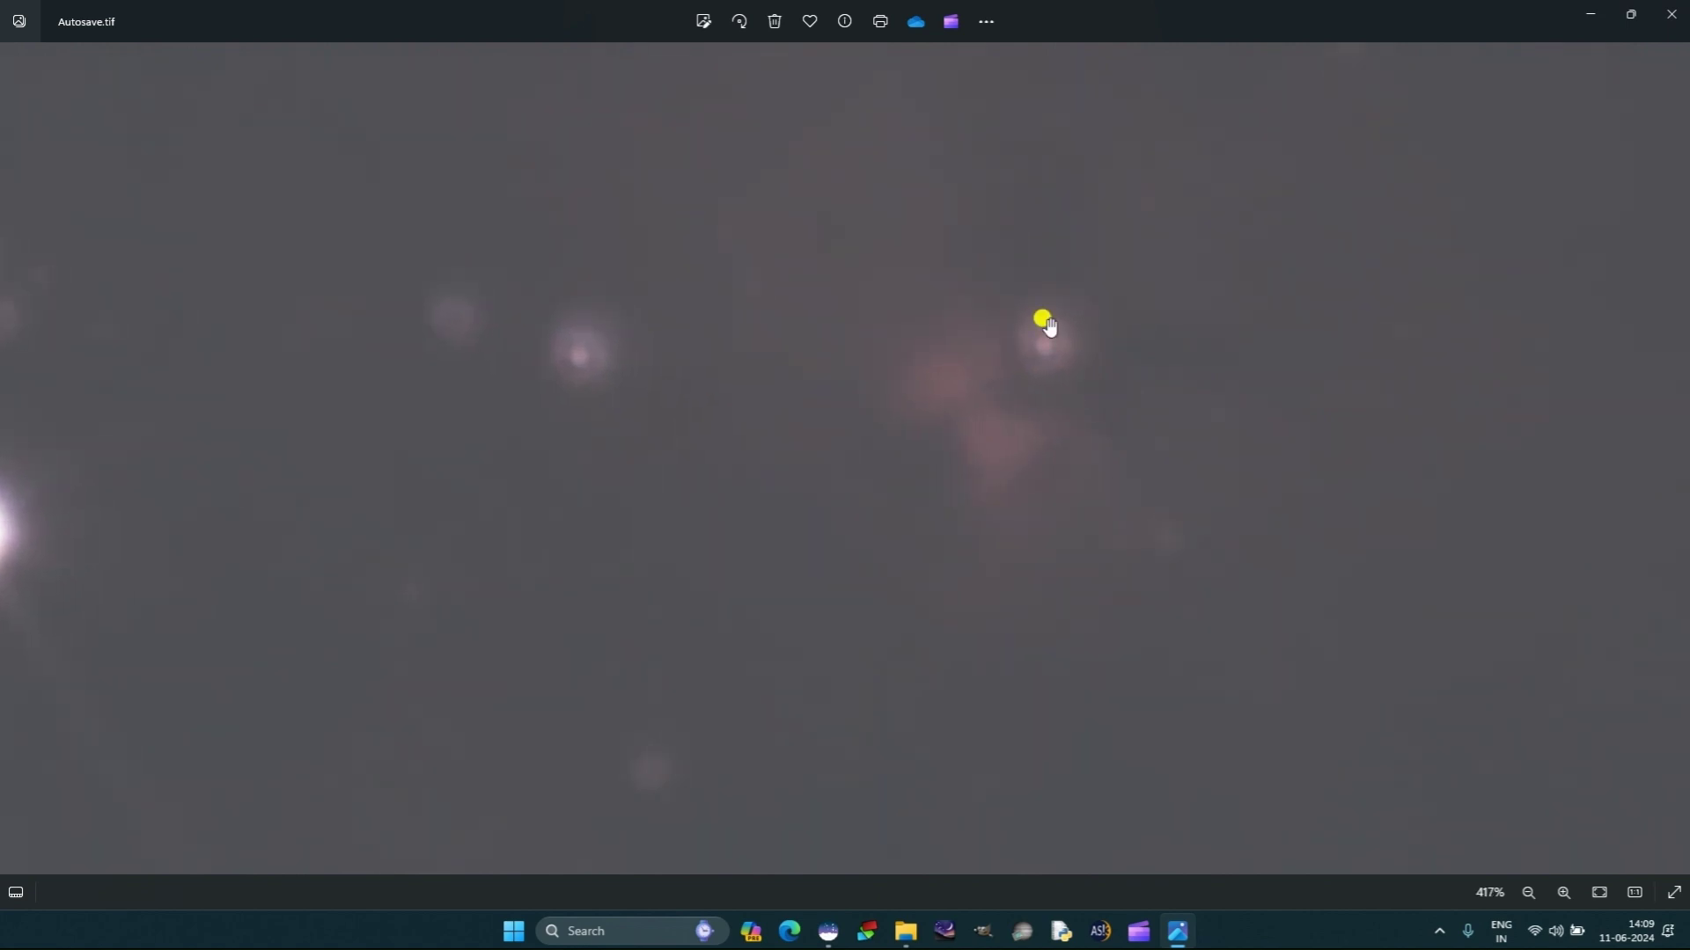
{"action": "scroll", "coordinate": [1017, 339], "scroll_direction": "down", "scroll_amount": 3}
{"action": "scroll", "coordinate": [1039, 348], "scroll_direction": "down", "scroll_amount": 2}
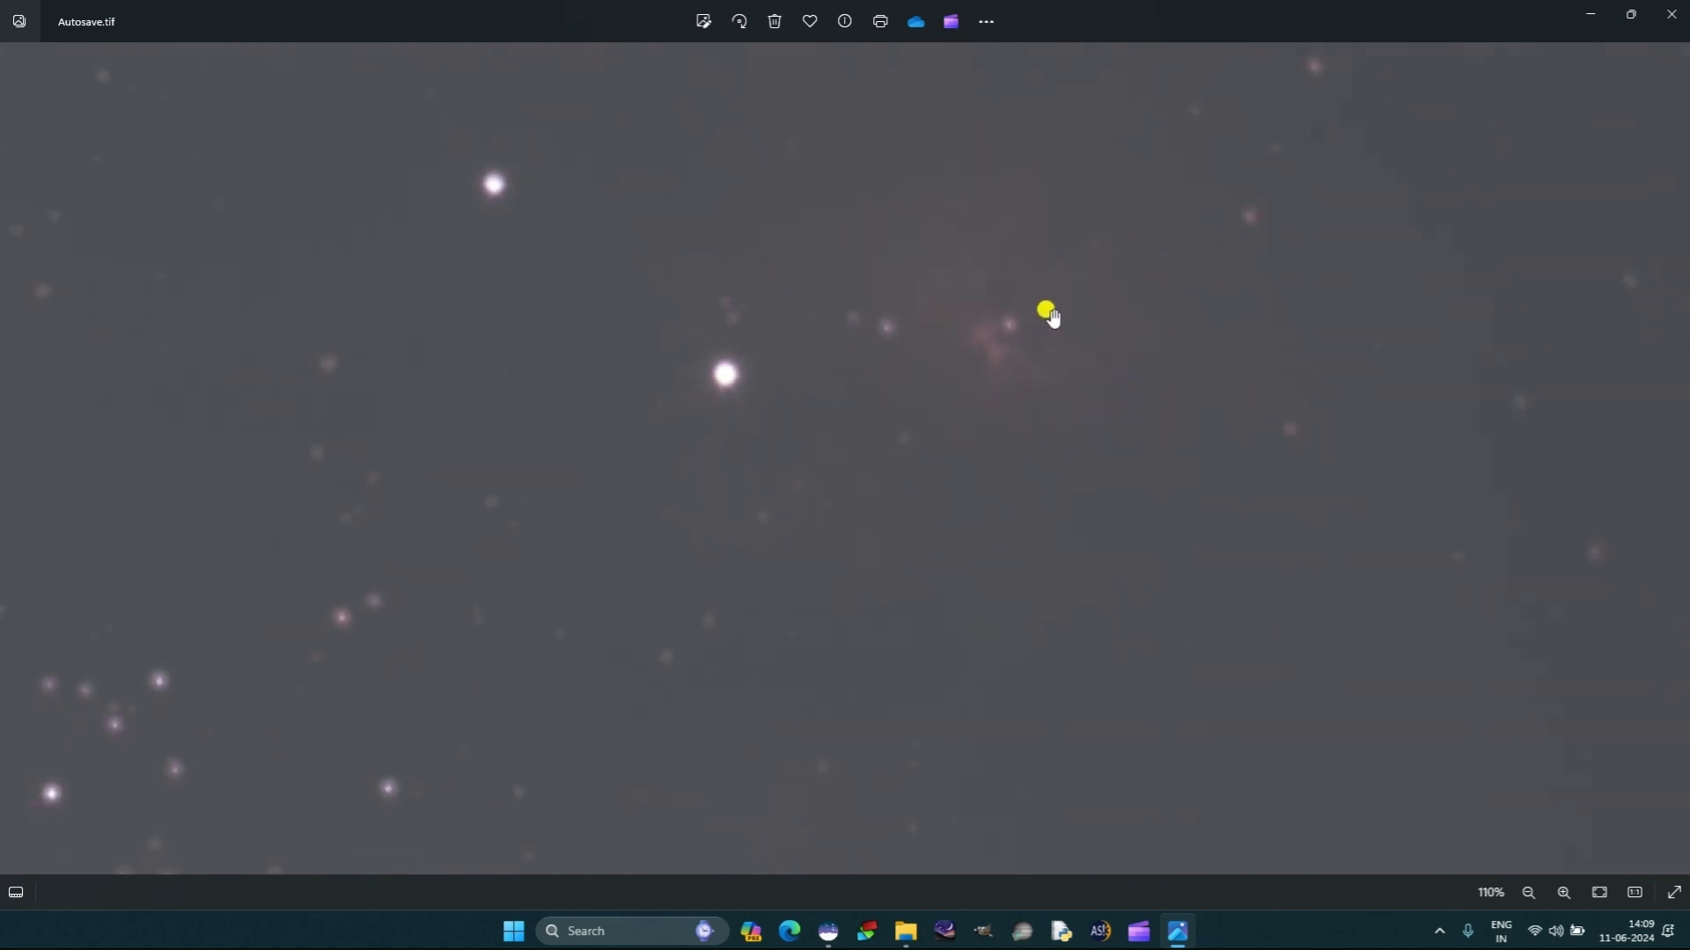
{"action": "scroll", "coordinate": [1018, 345], "scroll_direction": "down", "scroll_amount": 2}
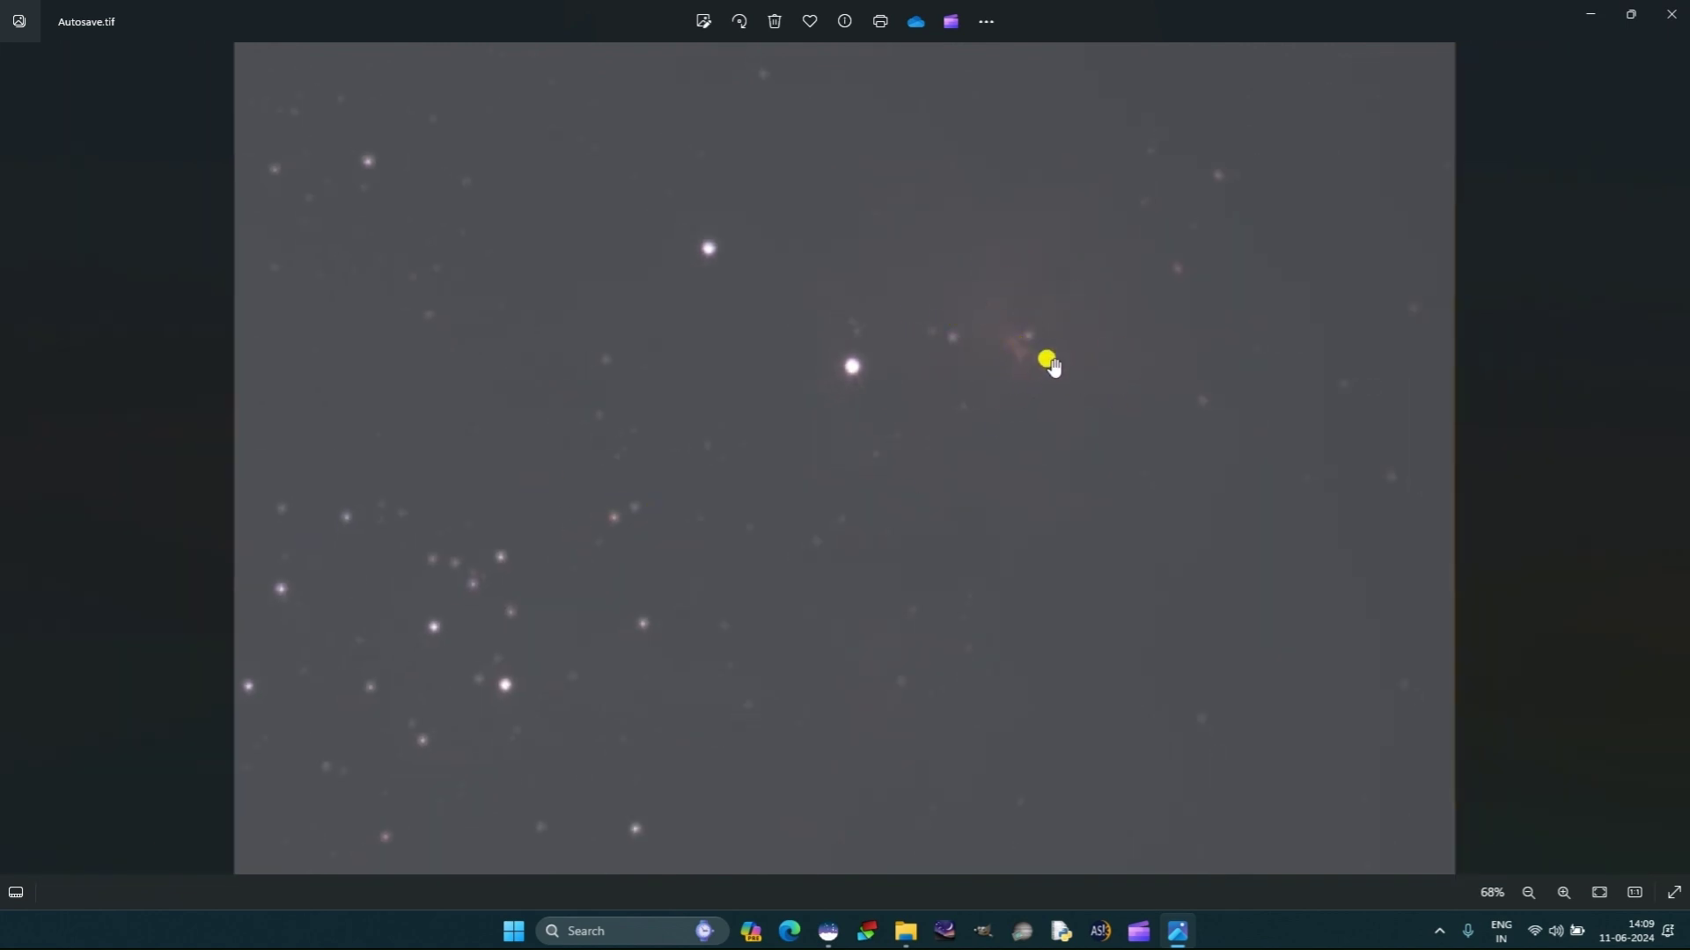
{"action": "scroll", "coordinate": [1051, 362], "scroll_direction": "up", "scroll_amount": 5}
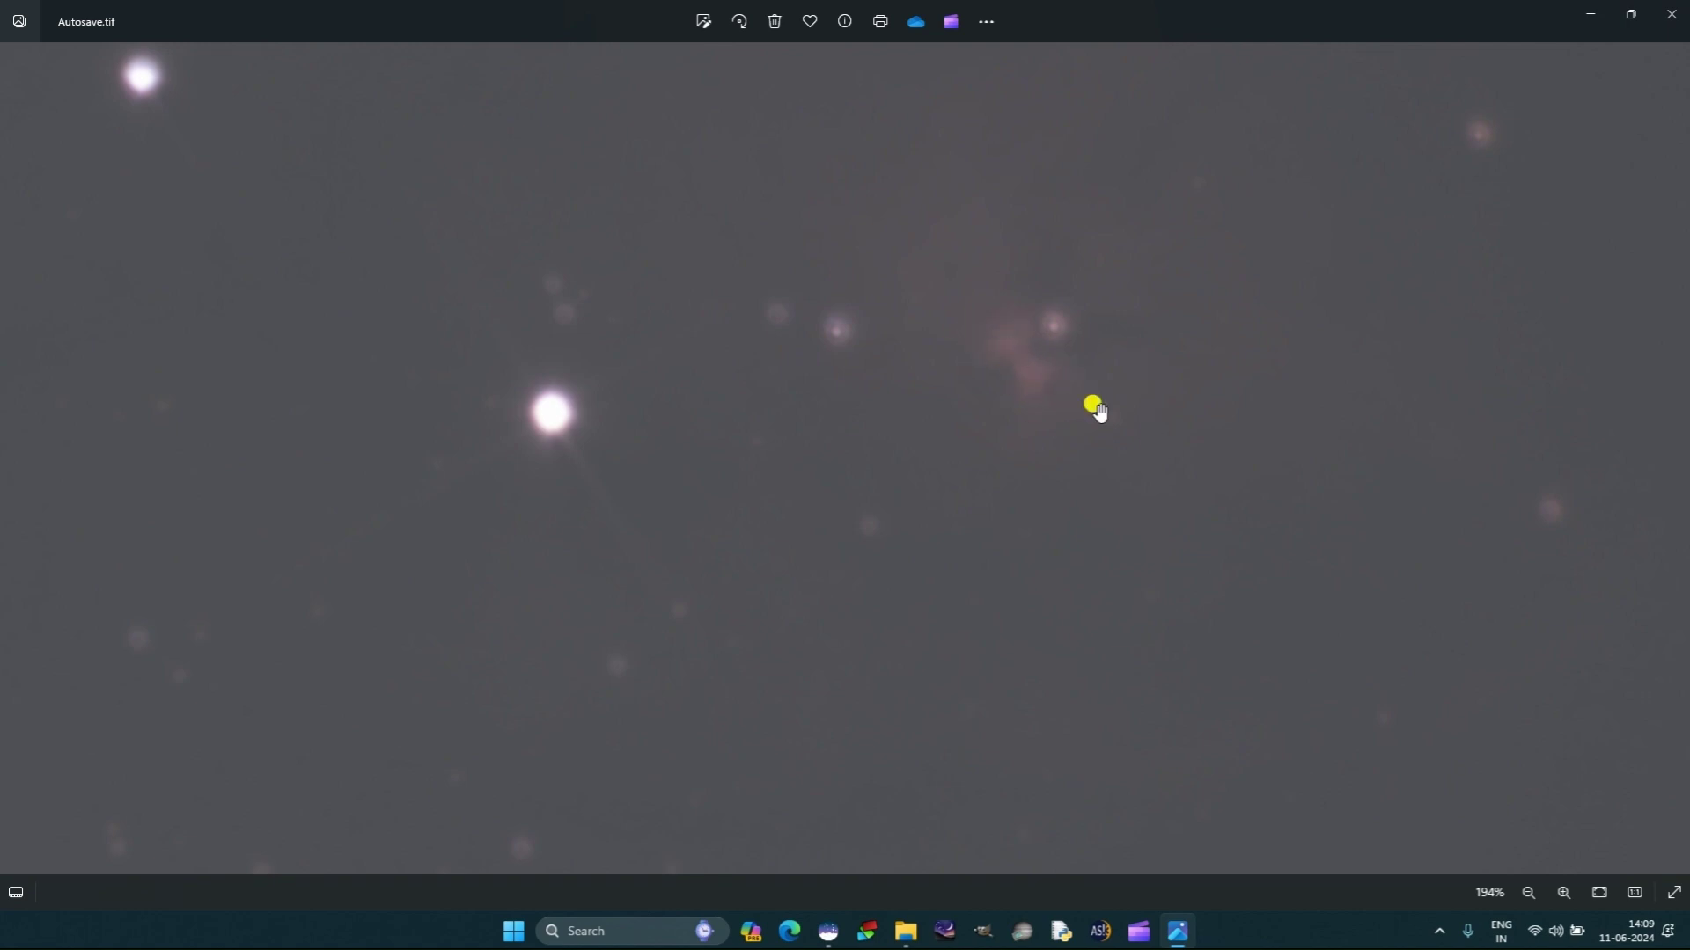
{"action": "scroll", "coordinate": [1098, 440], "scroll_direction": "down", "scroll_amount": 2}
{"action": "scroll", "coordinate": [1098, 440], "scroll_direction": "down", "scroll_amount": 3}
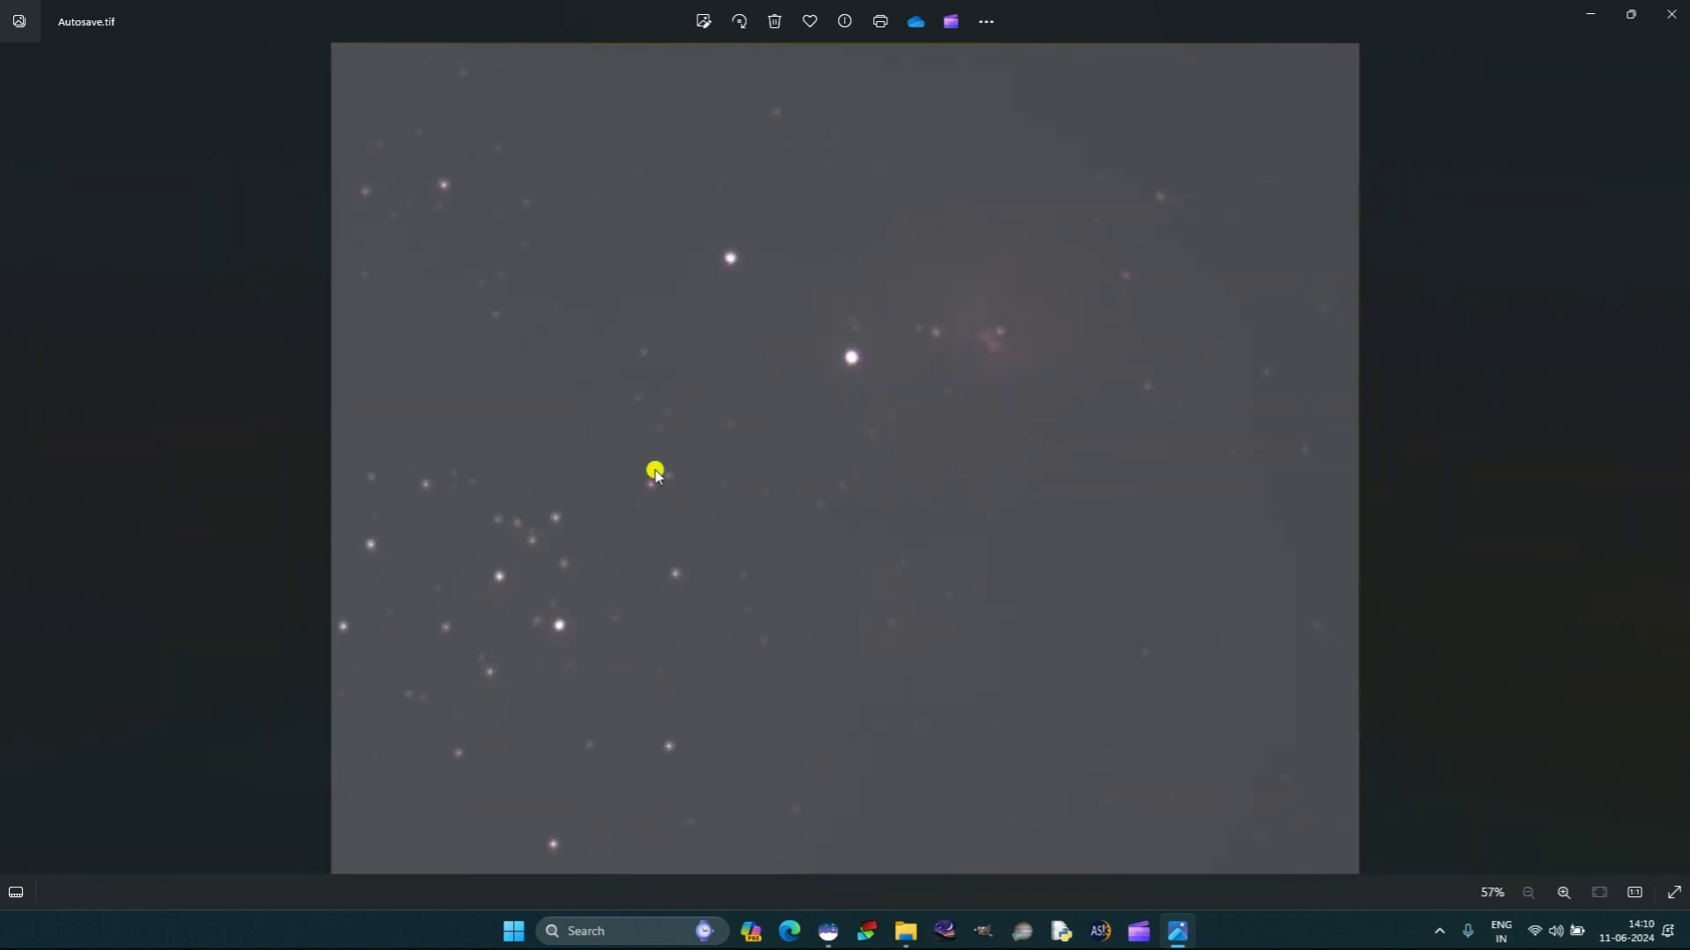
{"action": "scroll", "coordinate": [541, 588], "scroll_direction": "up", "scroll_amount": 1}
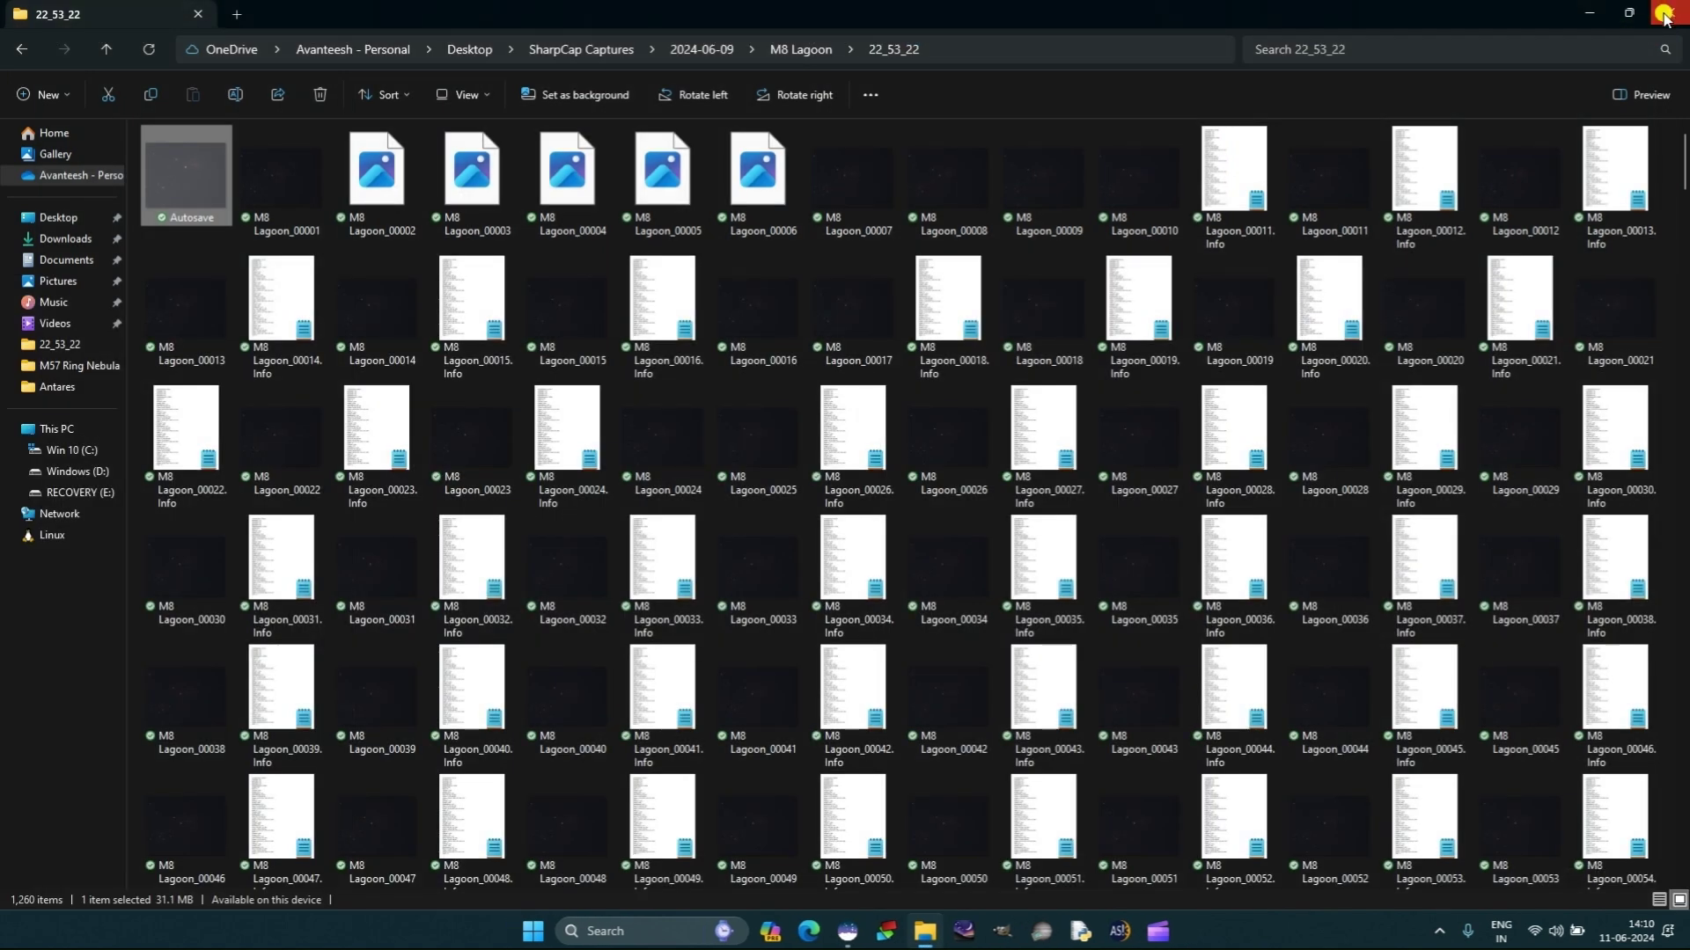
Launch Siril and open Autosave.tif from SharpCap Captures > 2024-06-09 > M8 Lagoon > 22_53_22
{"action": "left_click", "coordinate": [1664, 14]}
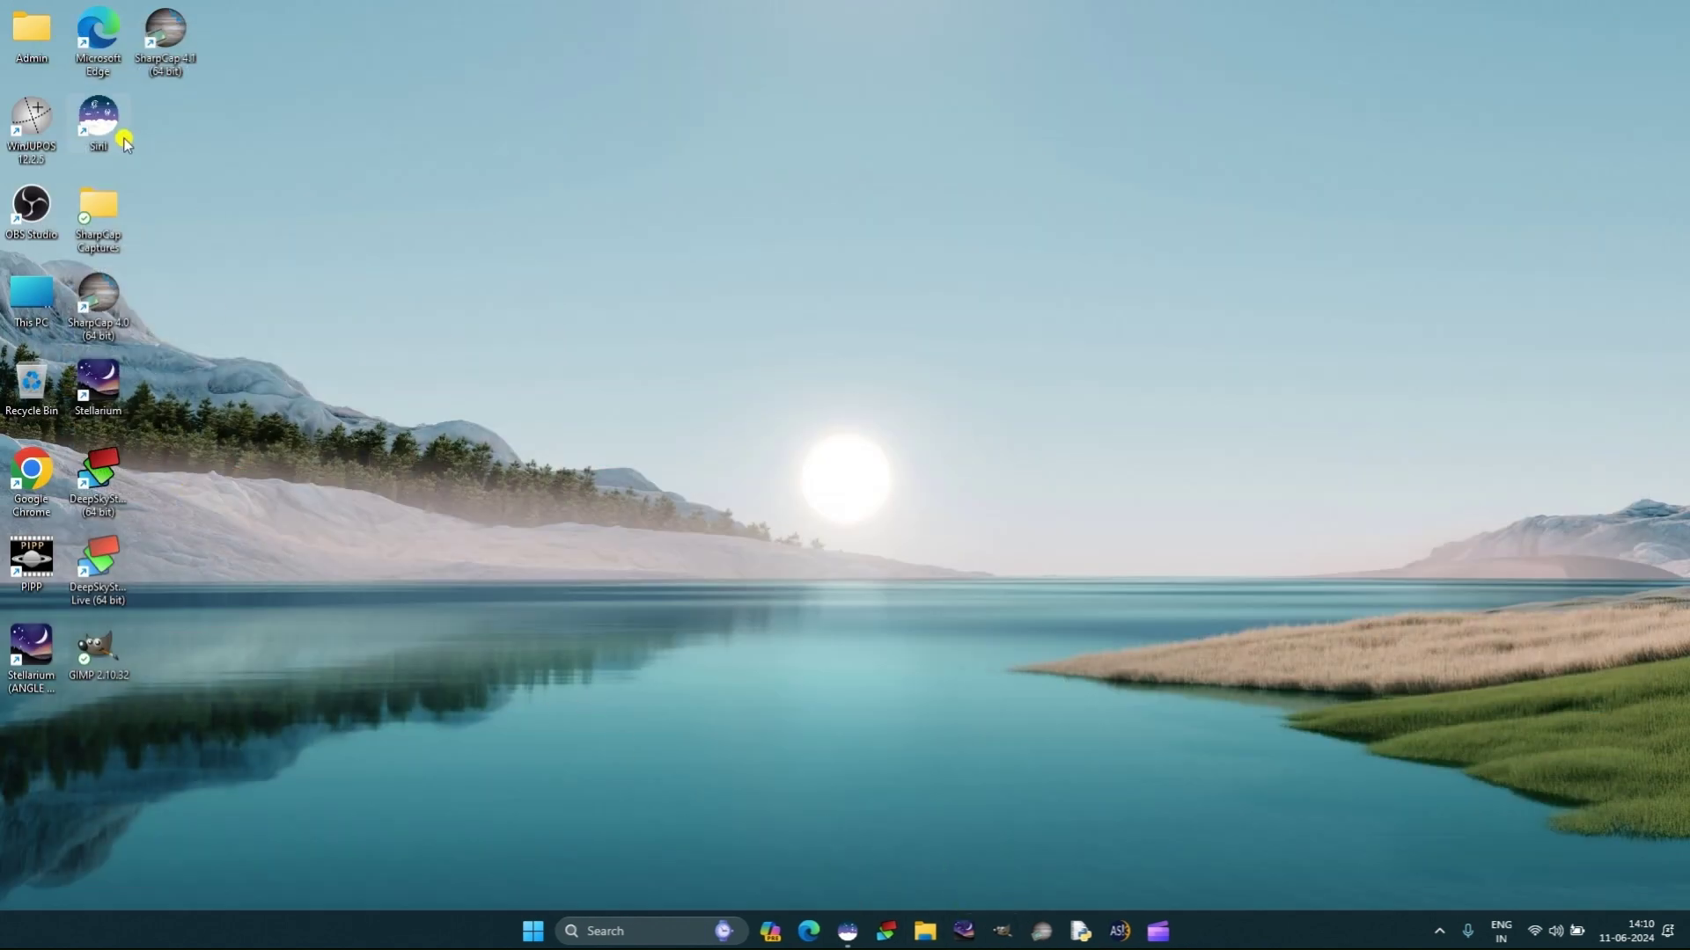
{"action": "left_click", "coordinate": [853, 932]}
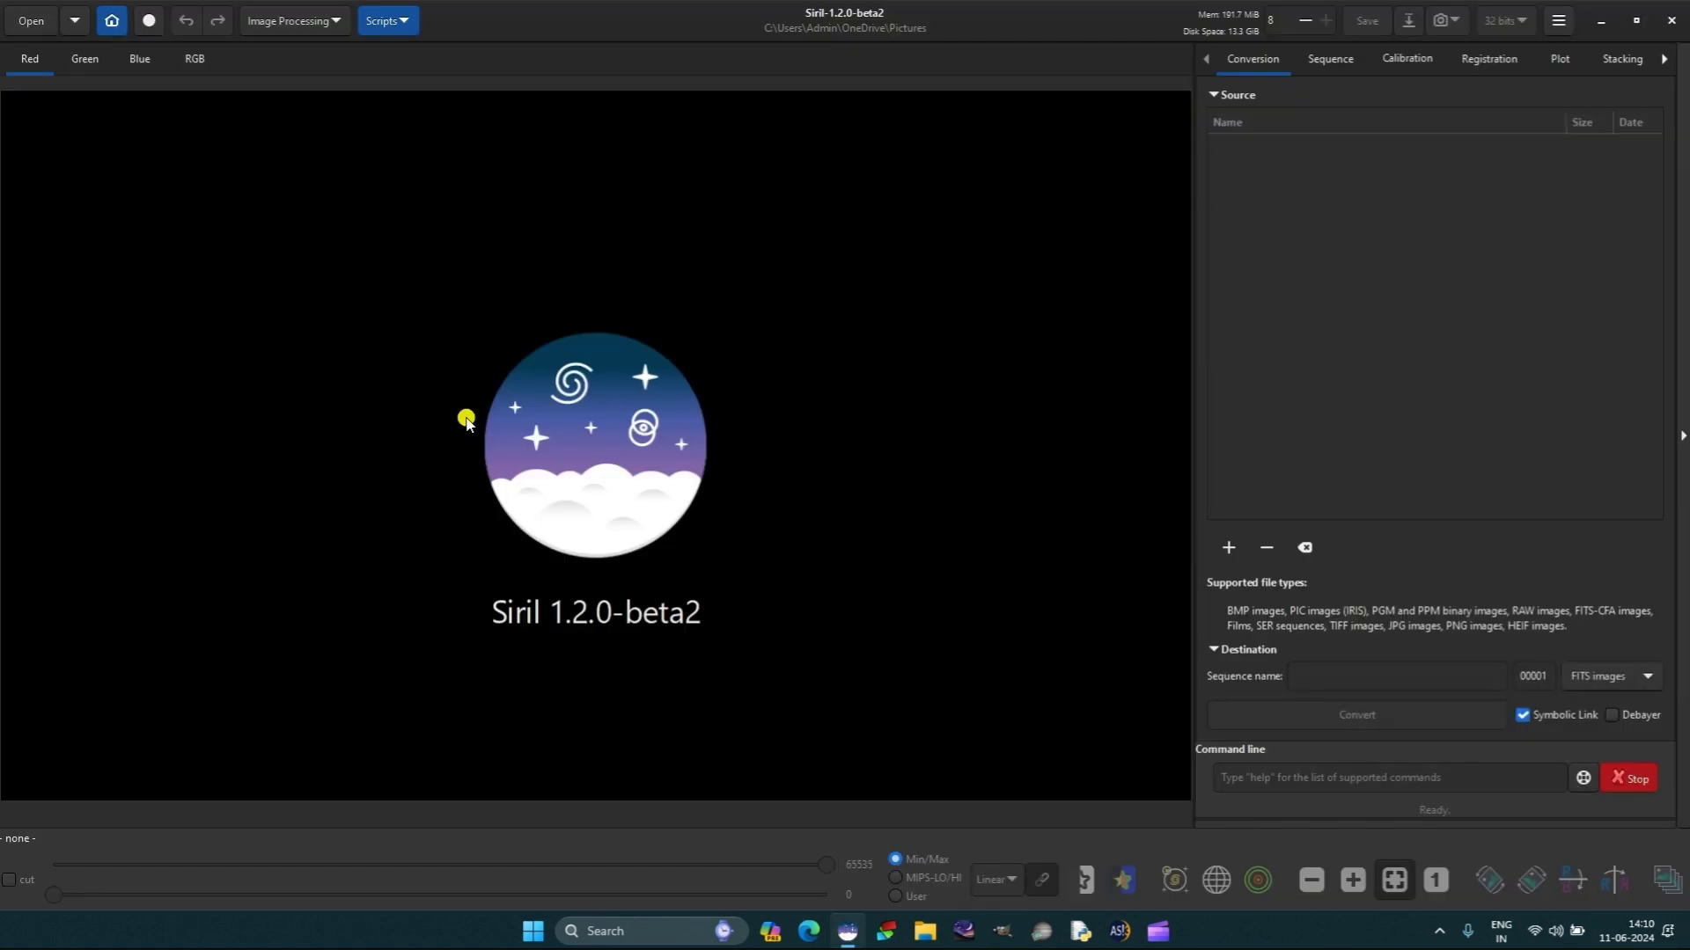
{"action": "left_click", "coordinate": [32, 22]}
{"action": "left_click", "coordinate": [322, 167]}
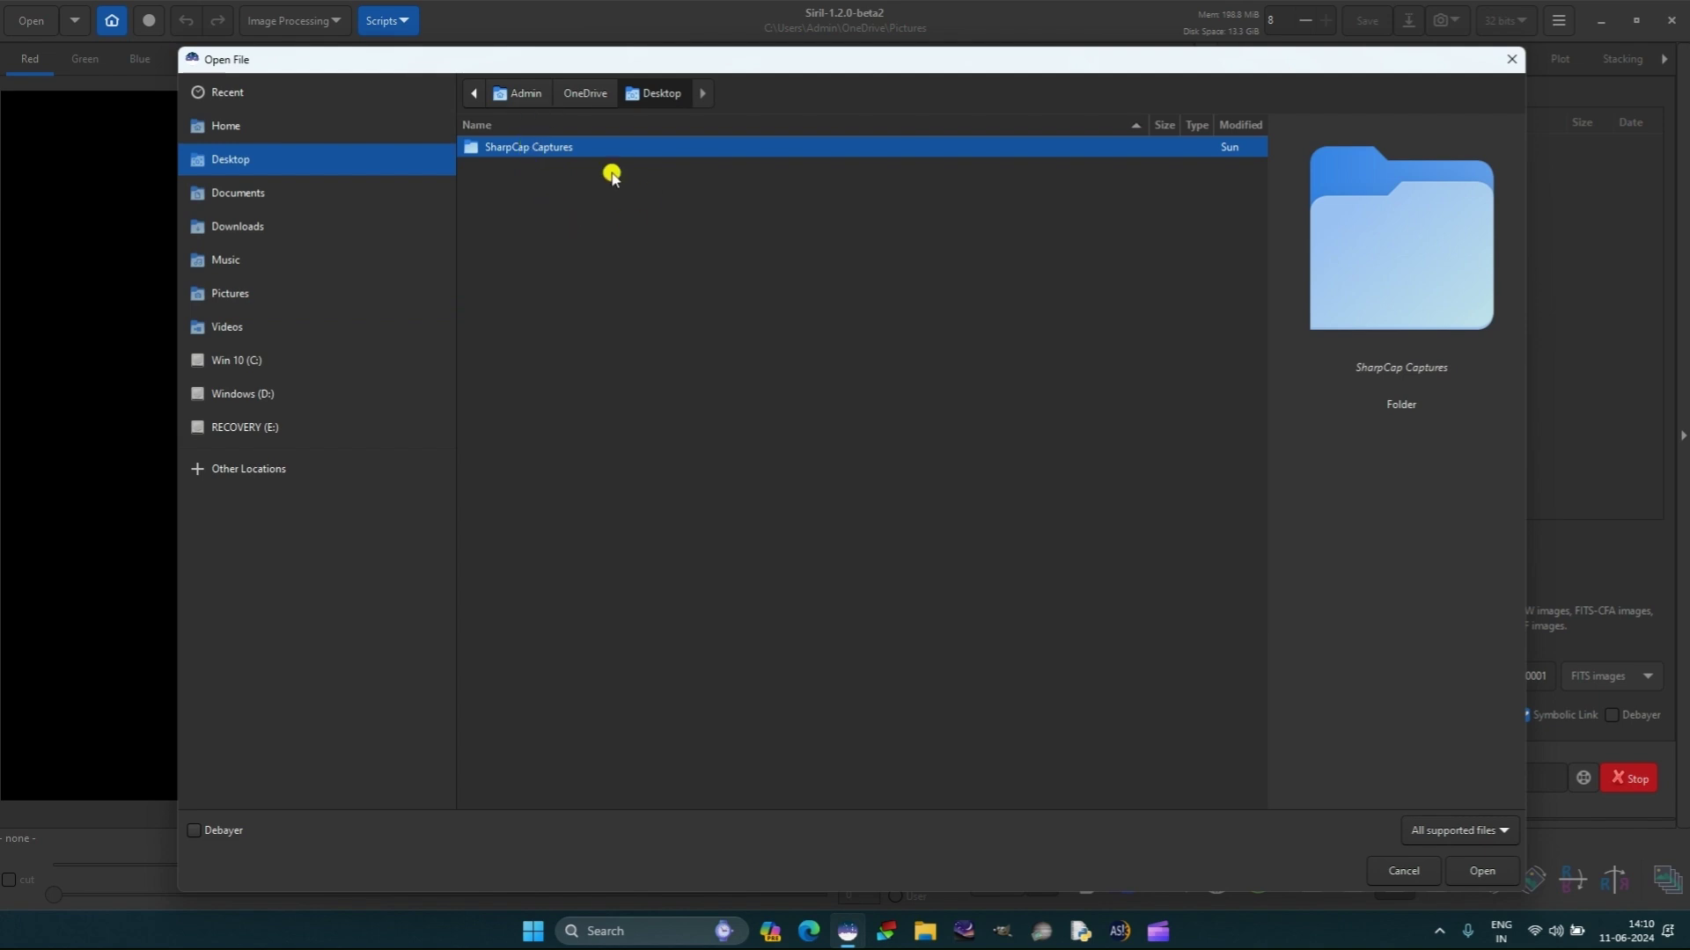
{"action": "double_click", "coordinate": [545, 150]}
{"action": "double_click", "coordinate": [528, 227]}
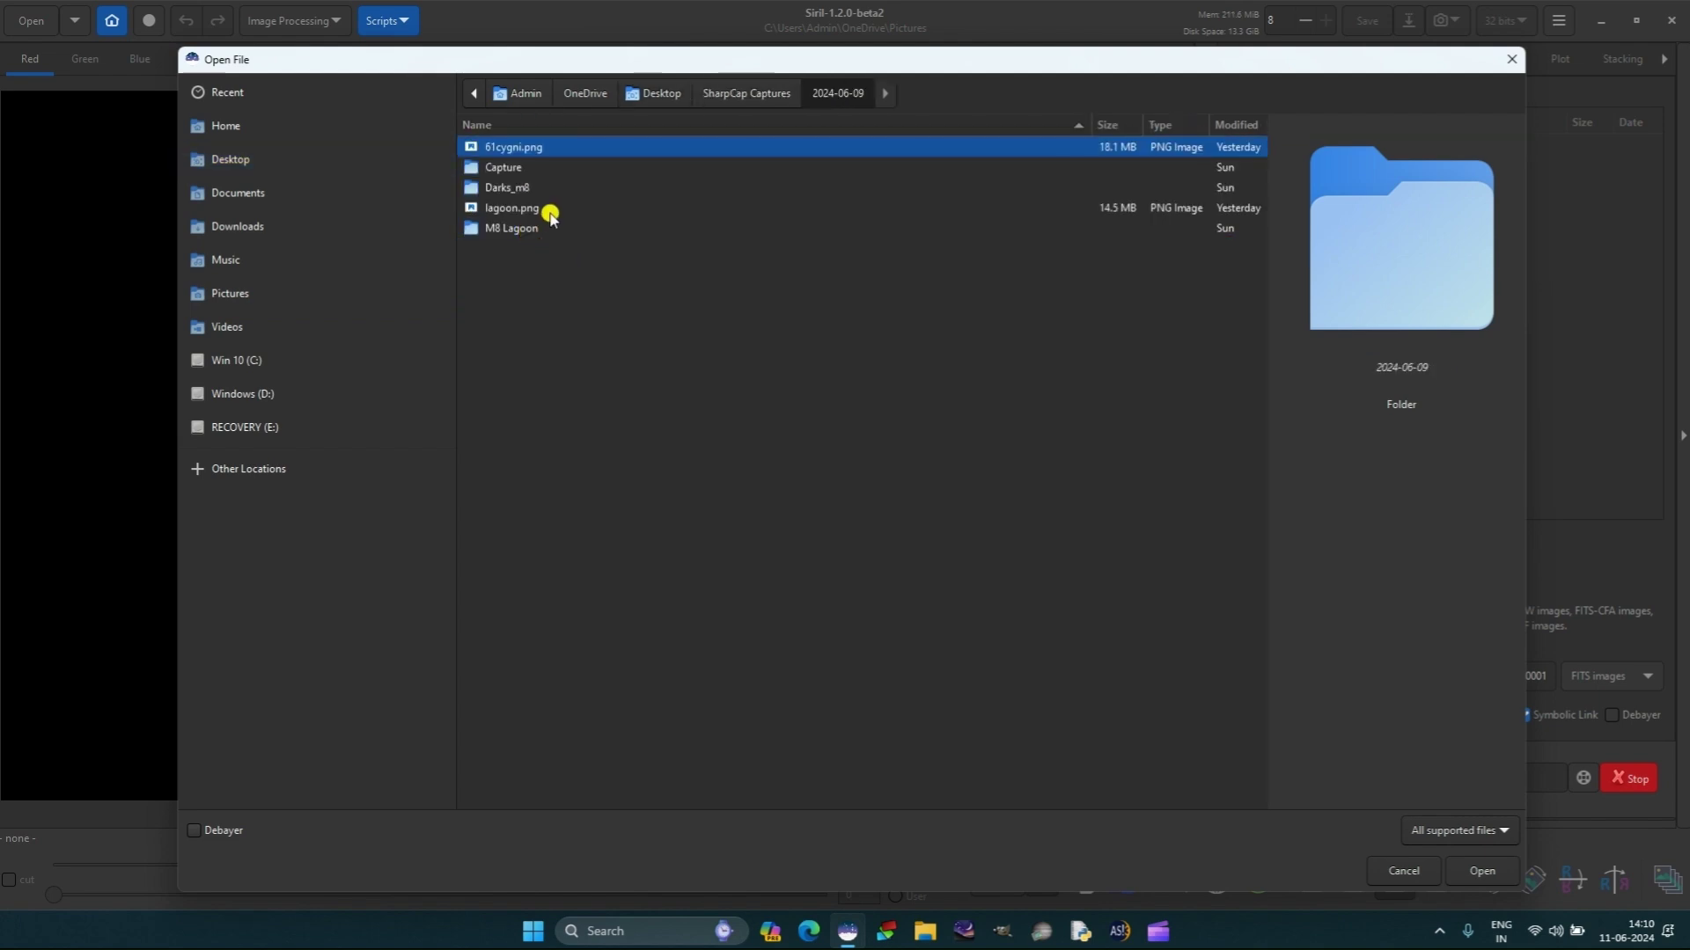
{"action": "double_click", "coordinate": [528, 228]}
{"action": "double_click", "coordinate": [520, 155]}
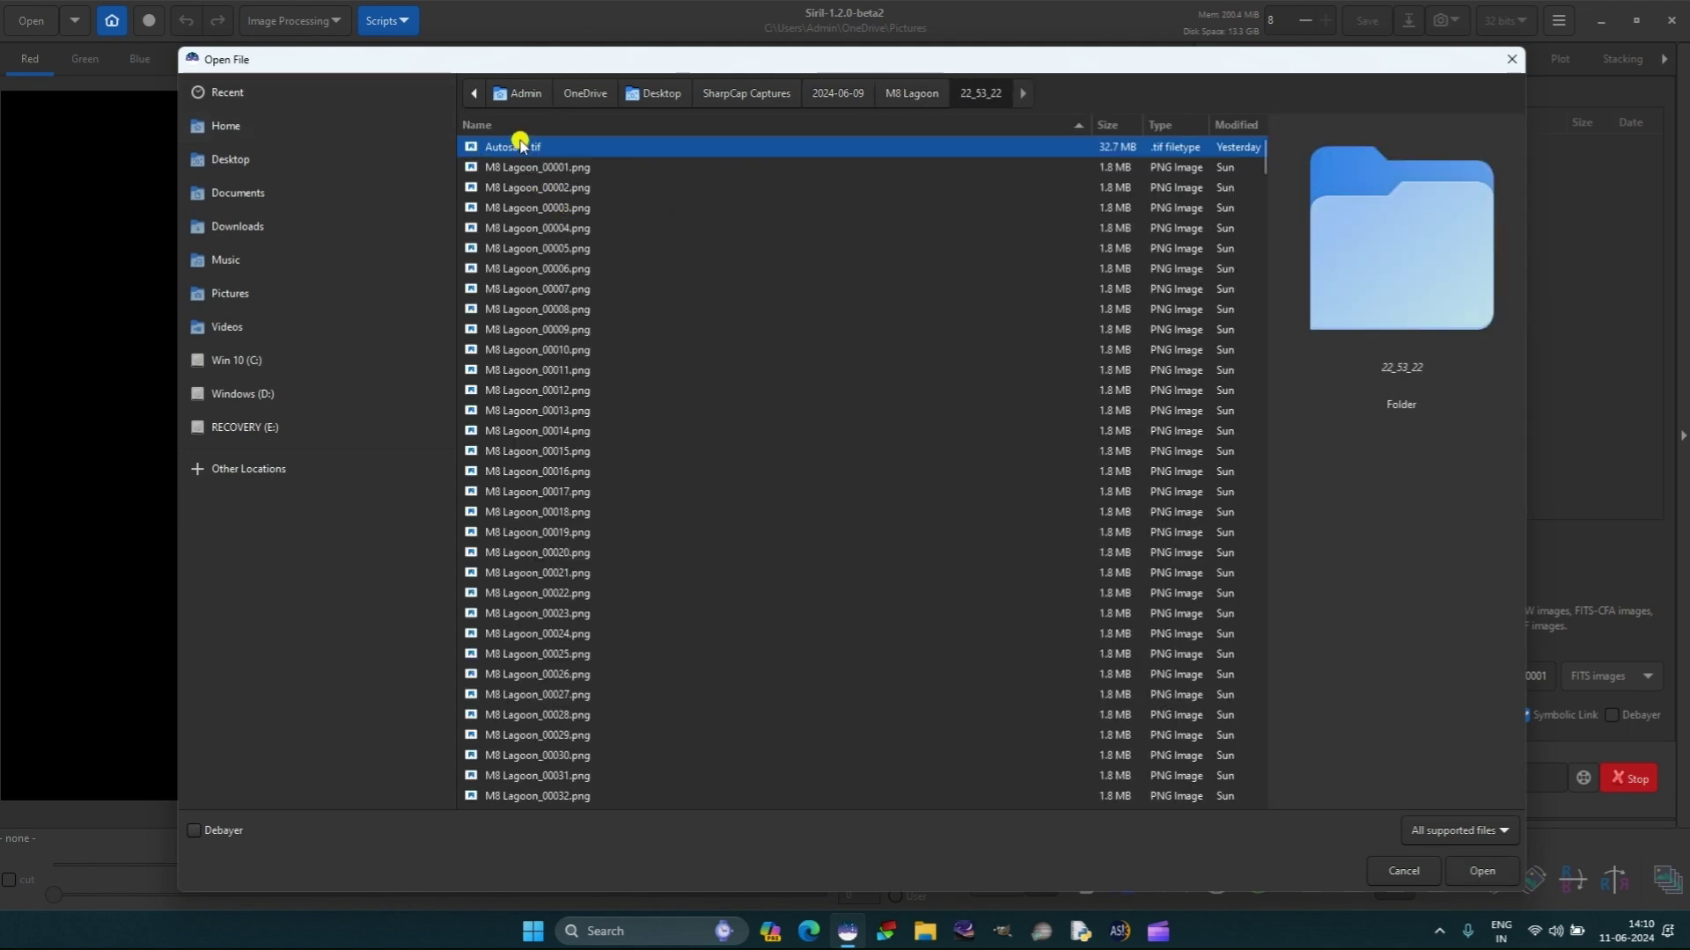
{"action": "left_click", "coordinate": [1488, 871]}
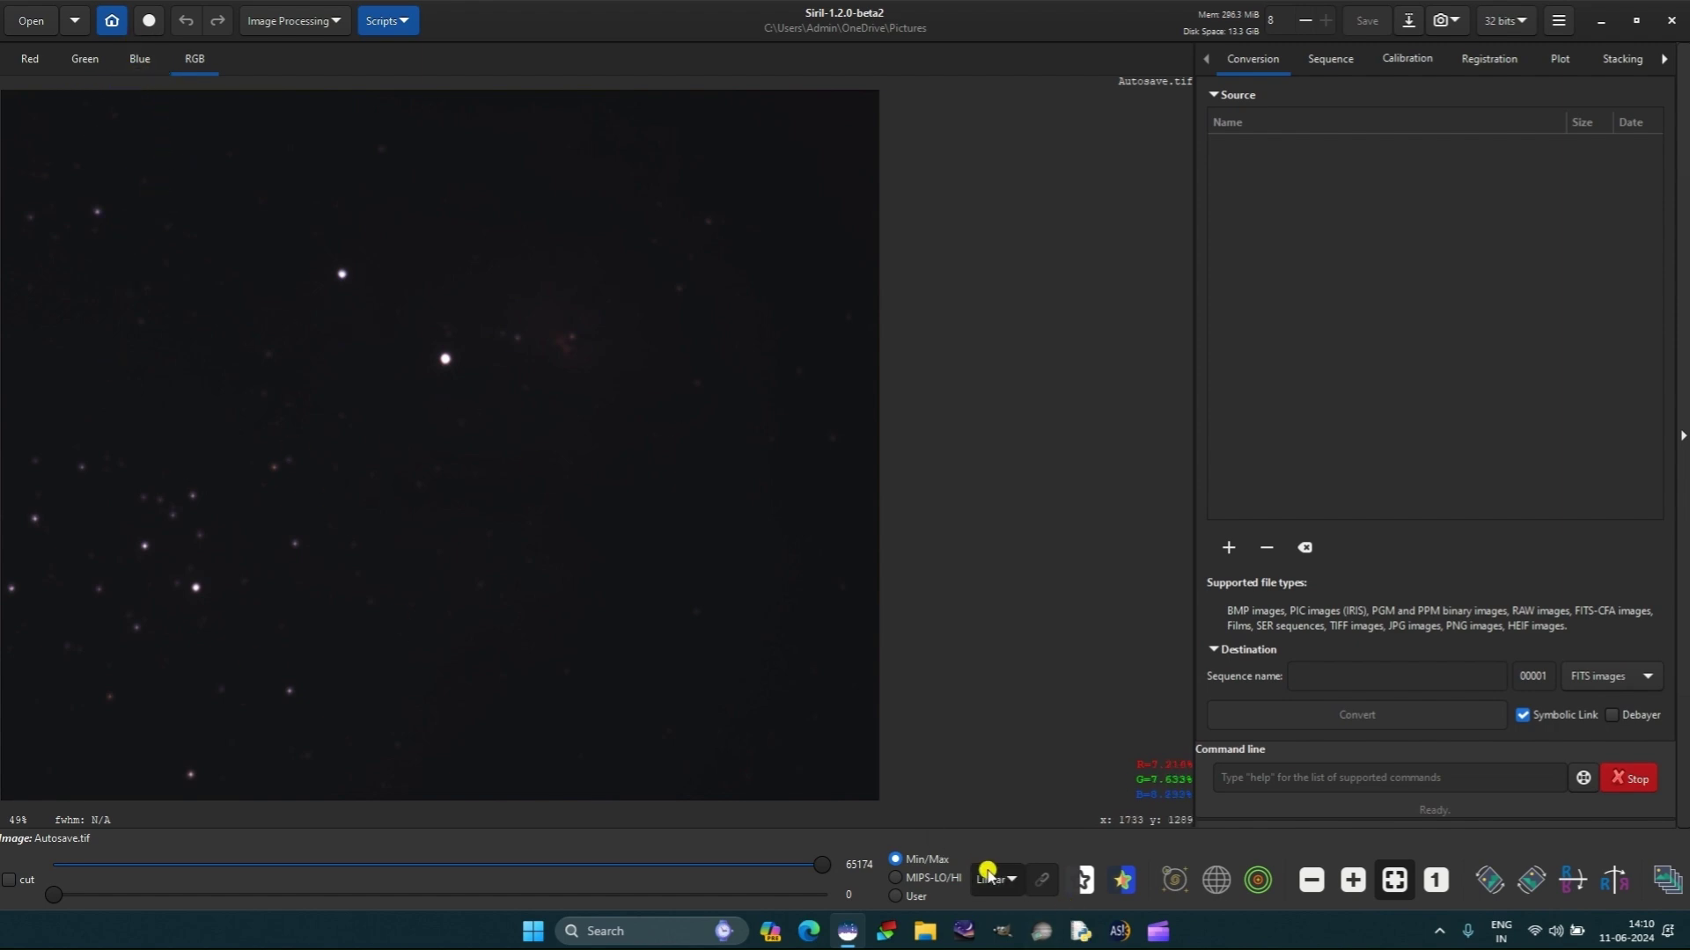
Switch the display mode from Linear to AutoStretch
{"action": "left_click", "coordinate": [990, 875]}
{"action": "key", "text": "Escape"}
{"action": "left_click", "coordinate": [987, 803]}
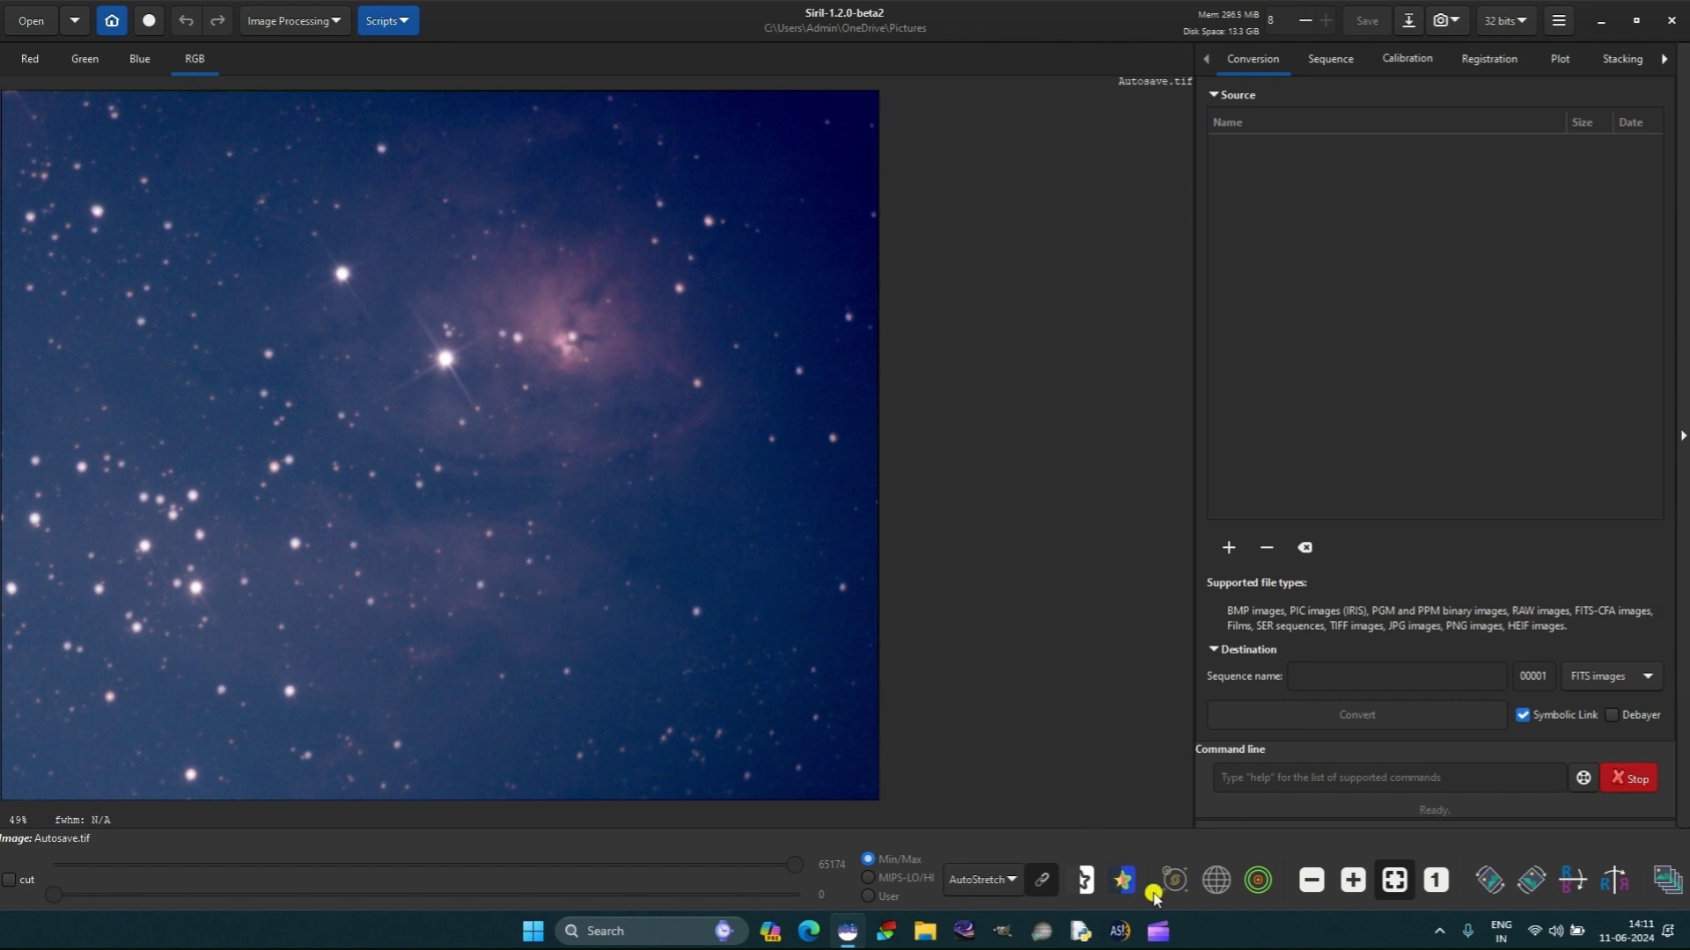
Zoom in to inspect the nebula core, then fit the image back to the window
{"action": "left_click", "coordinate": [1355, 880]}
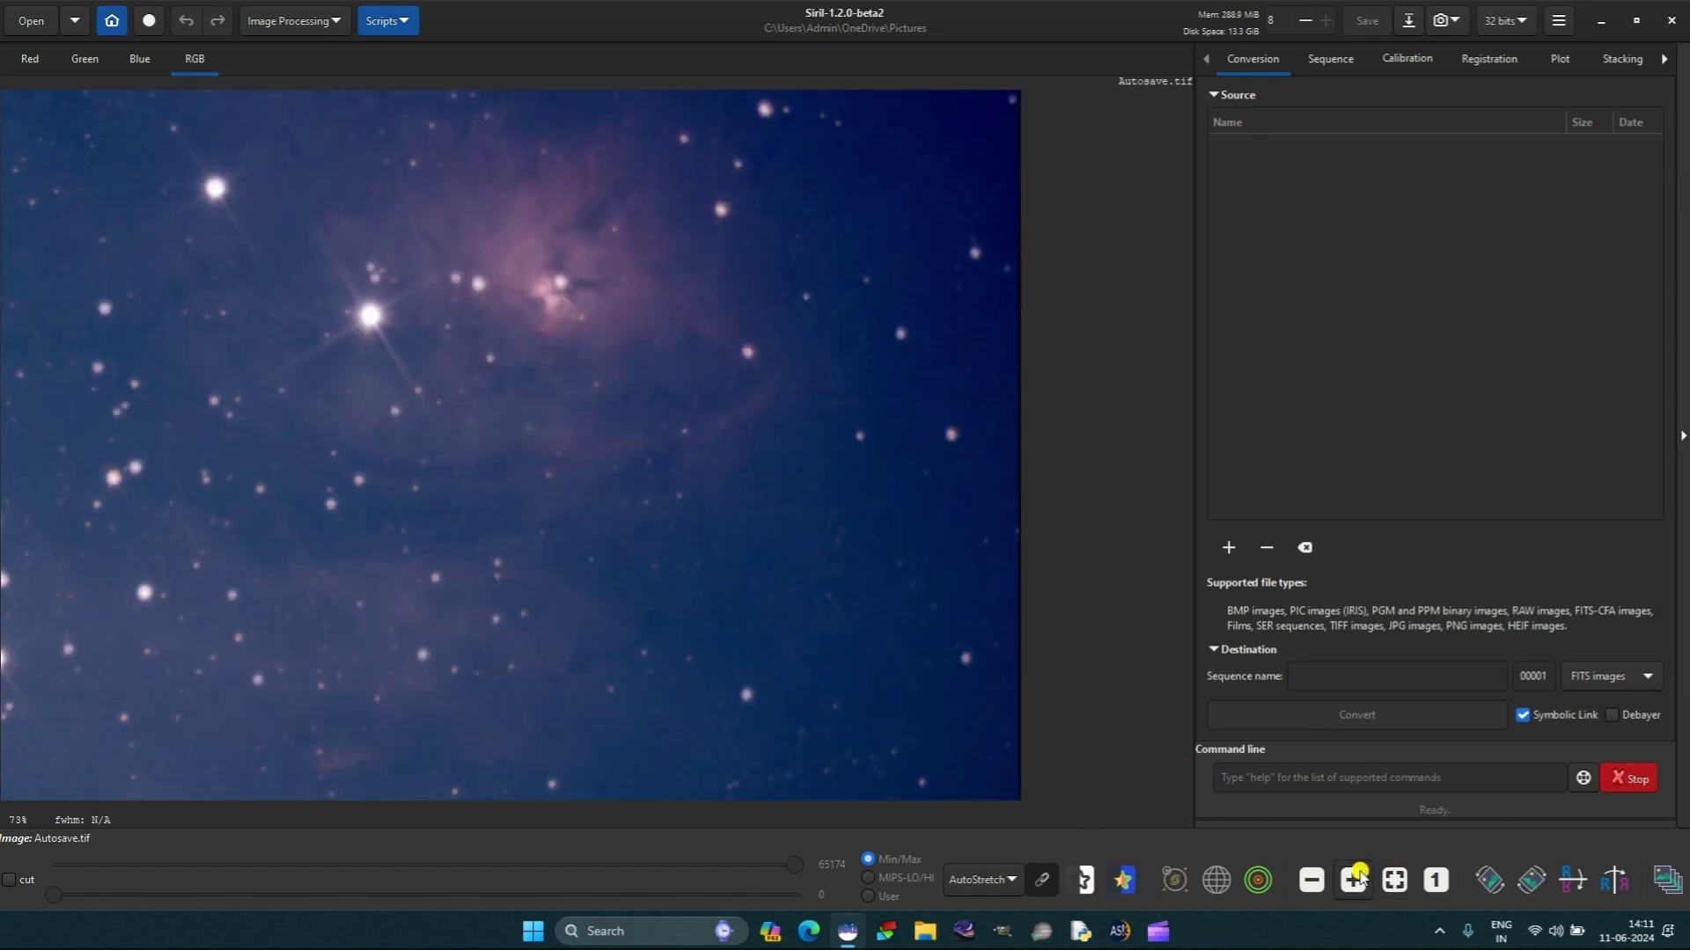
{"action": "left_click", "coordinate": [1355, 880]}
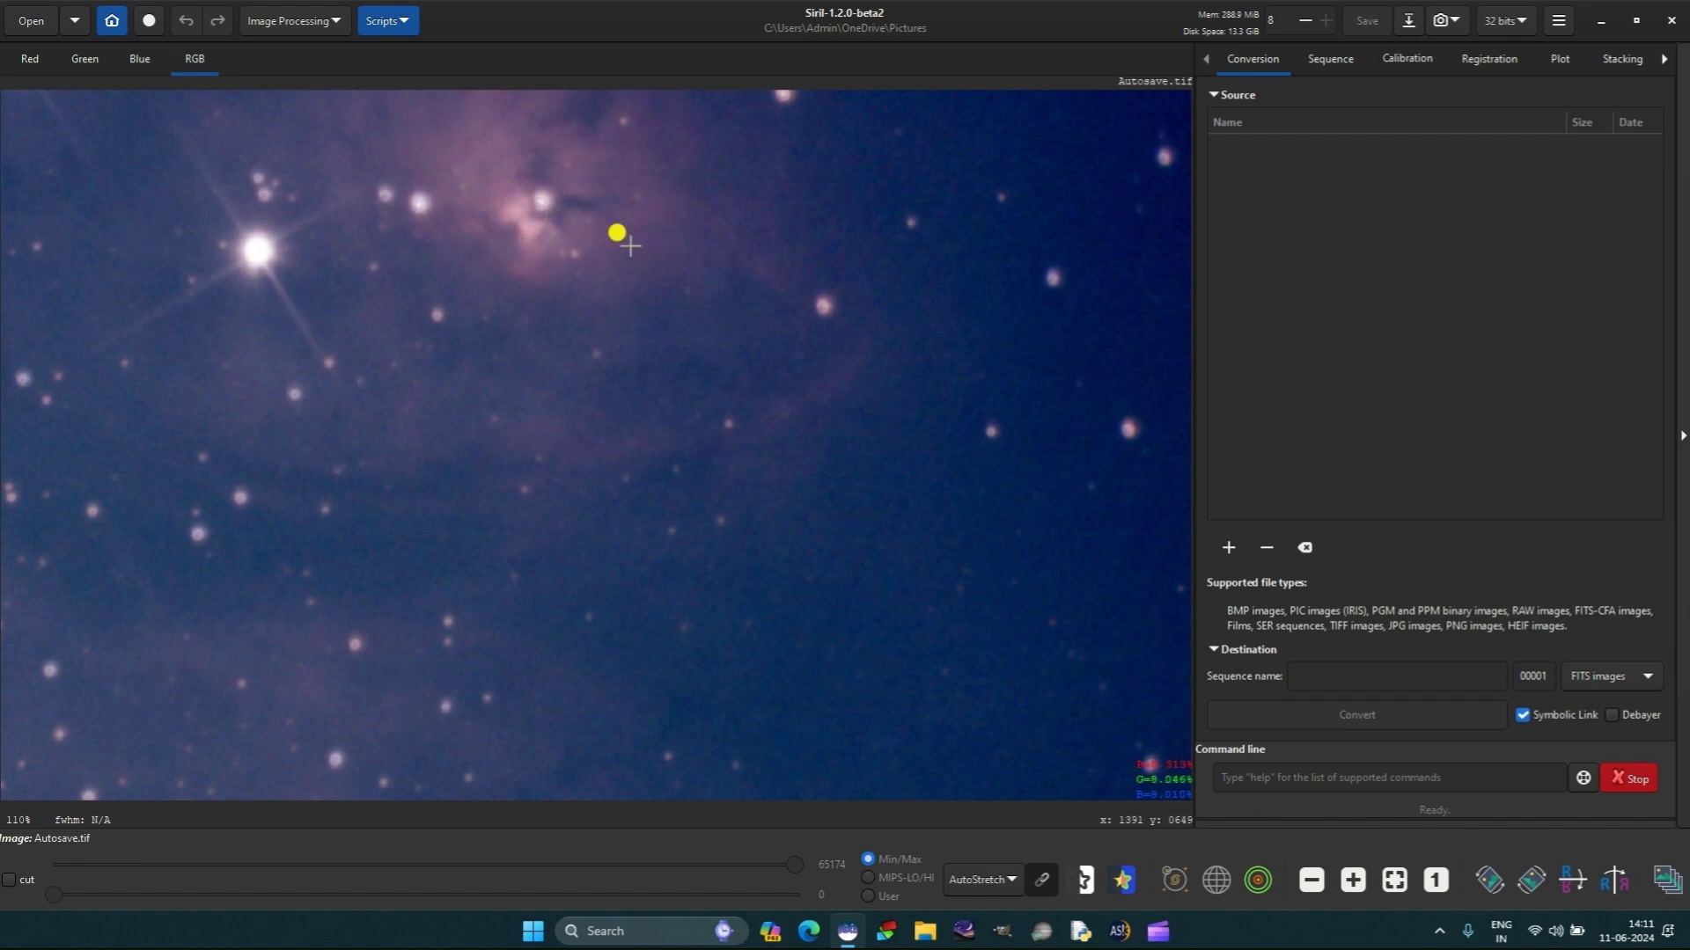
{"action": "left_click", "coordinate": [1395, 876]}
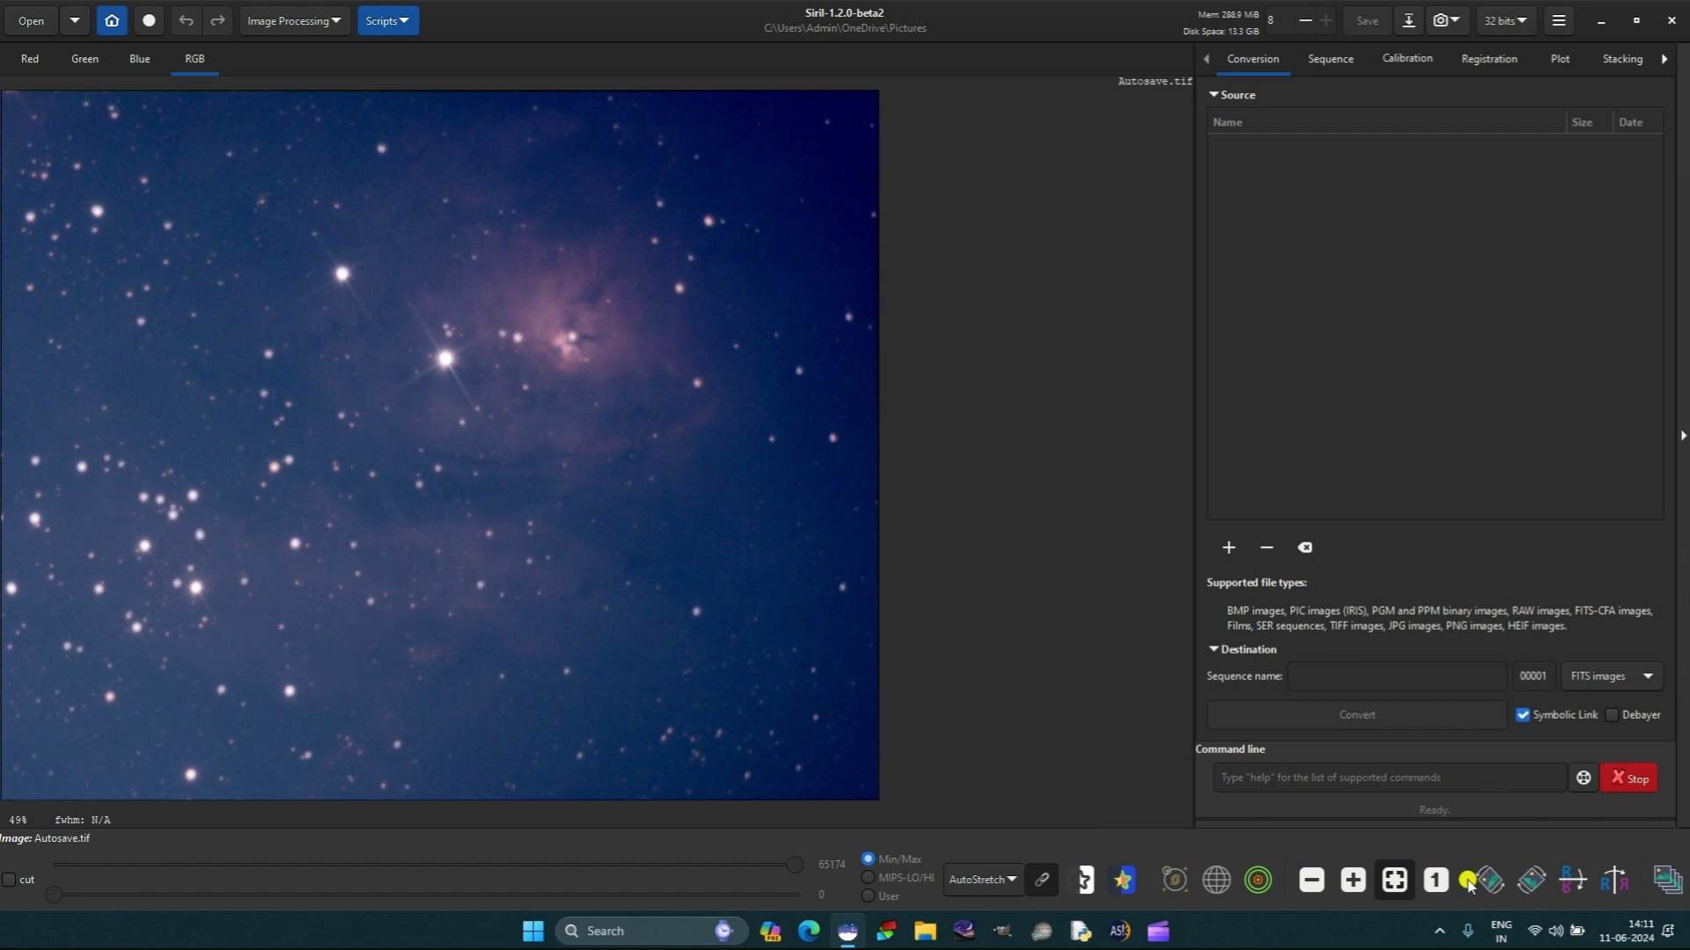
{"action": "left_click", "coordinate": [1352, 880]}
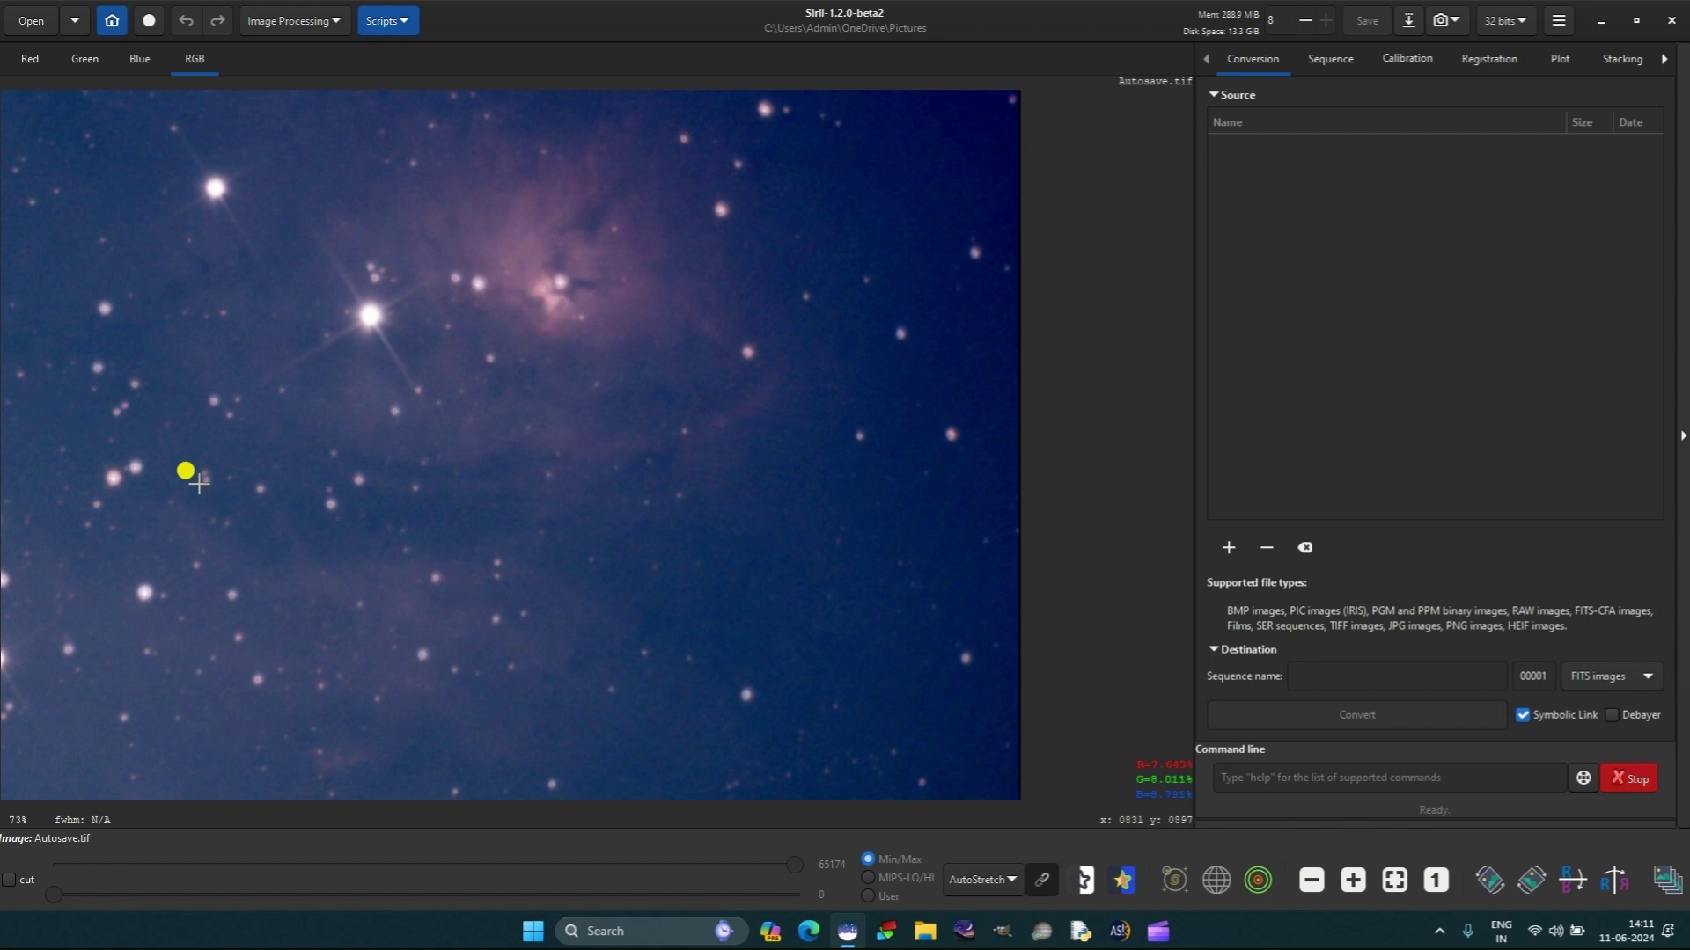
{"action": "left_click", "coordinate": [1394, 876]}
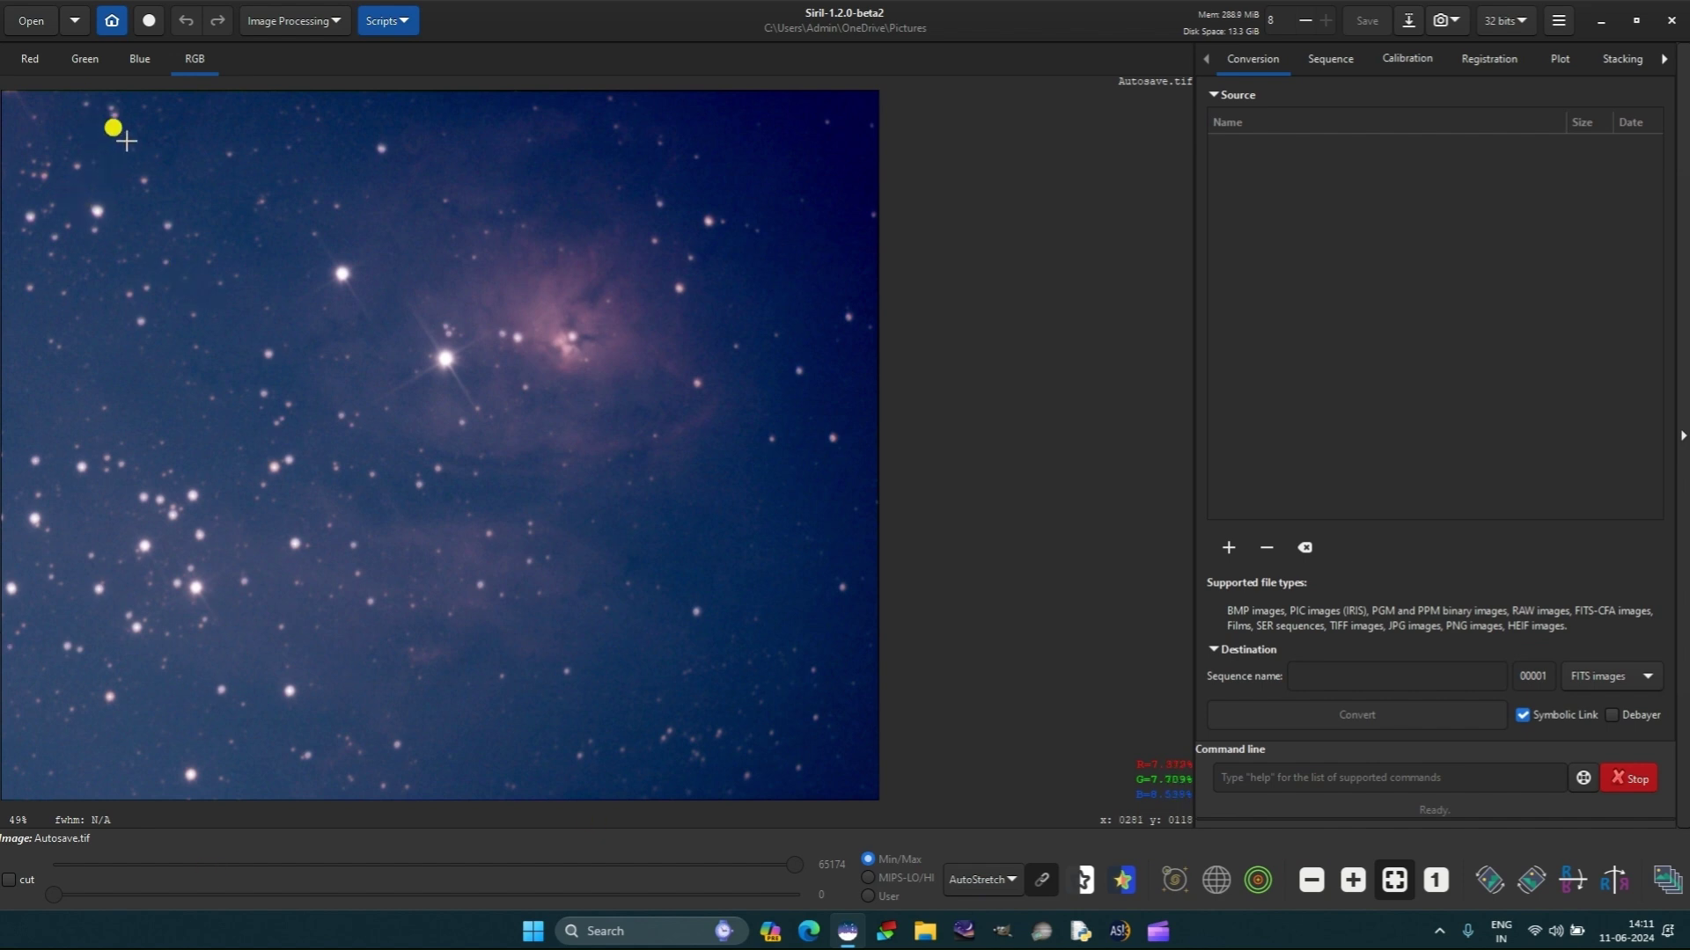
Run Color Calibration's Background Neutralization using a boxed empty-sky patch as the reference
{"action": "left_click_drag", "start_coordinate": [141, 156], "coordinate": [335, 322]}
{"action": "left_click", "coordinate": [297, 21]}
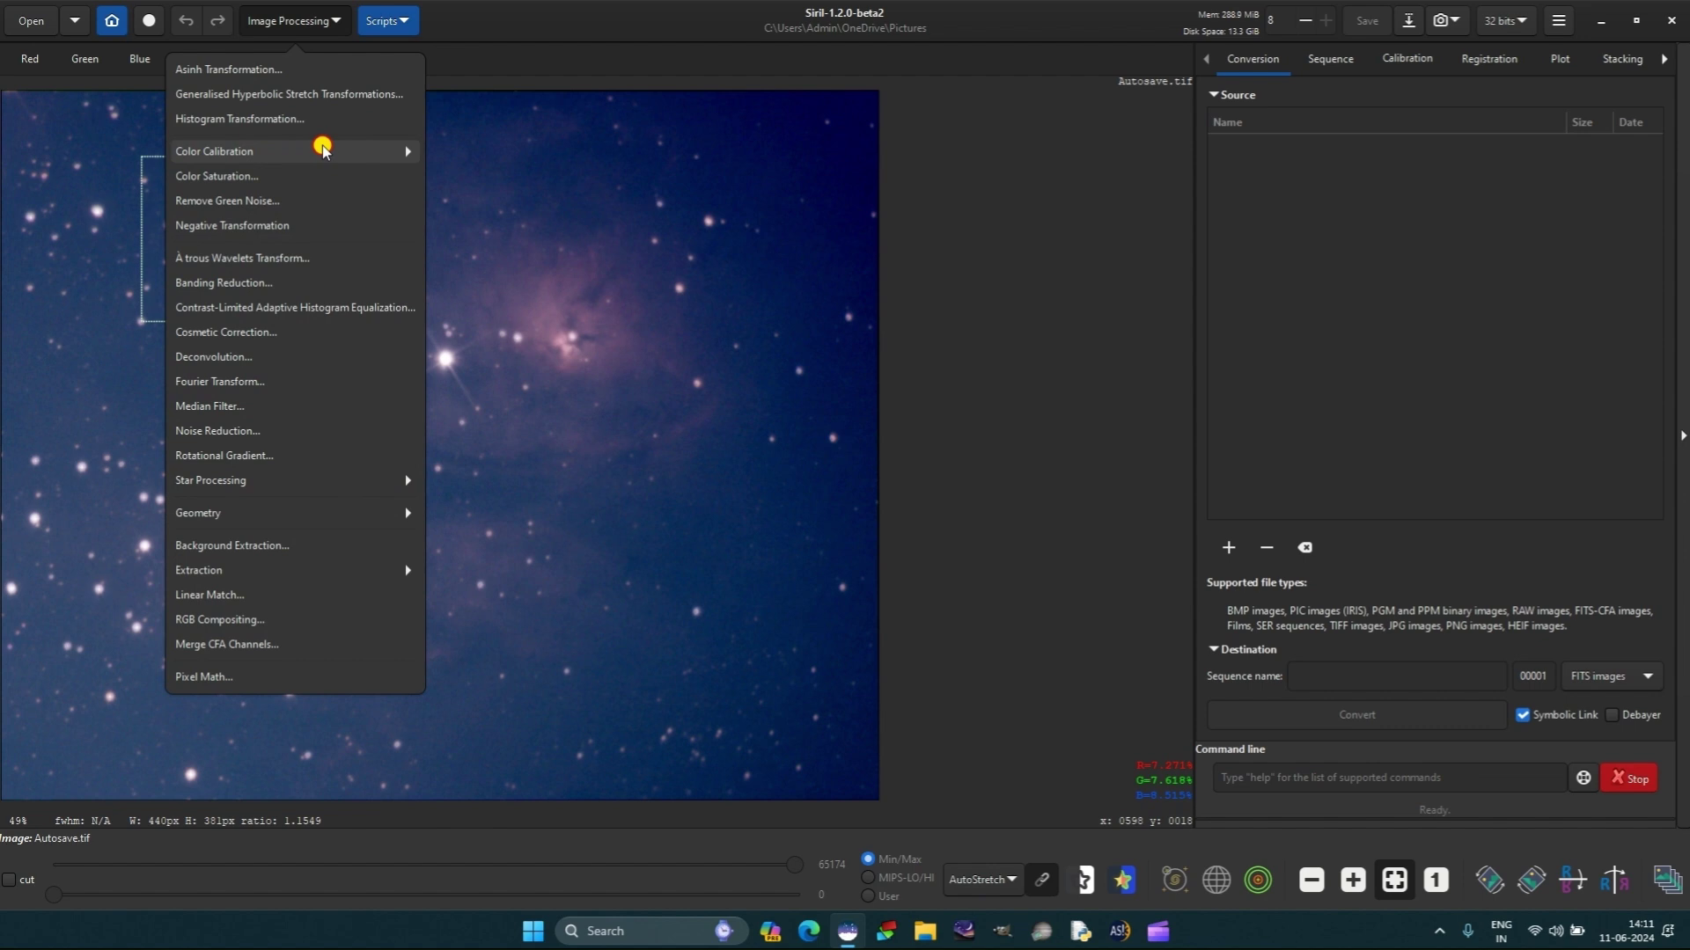
{"action": "left_click", "coordinate": [322, 150]}
{"action": "left_click", "coordinate": [290, 104]}
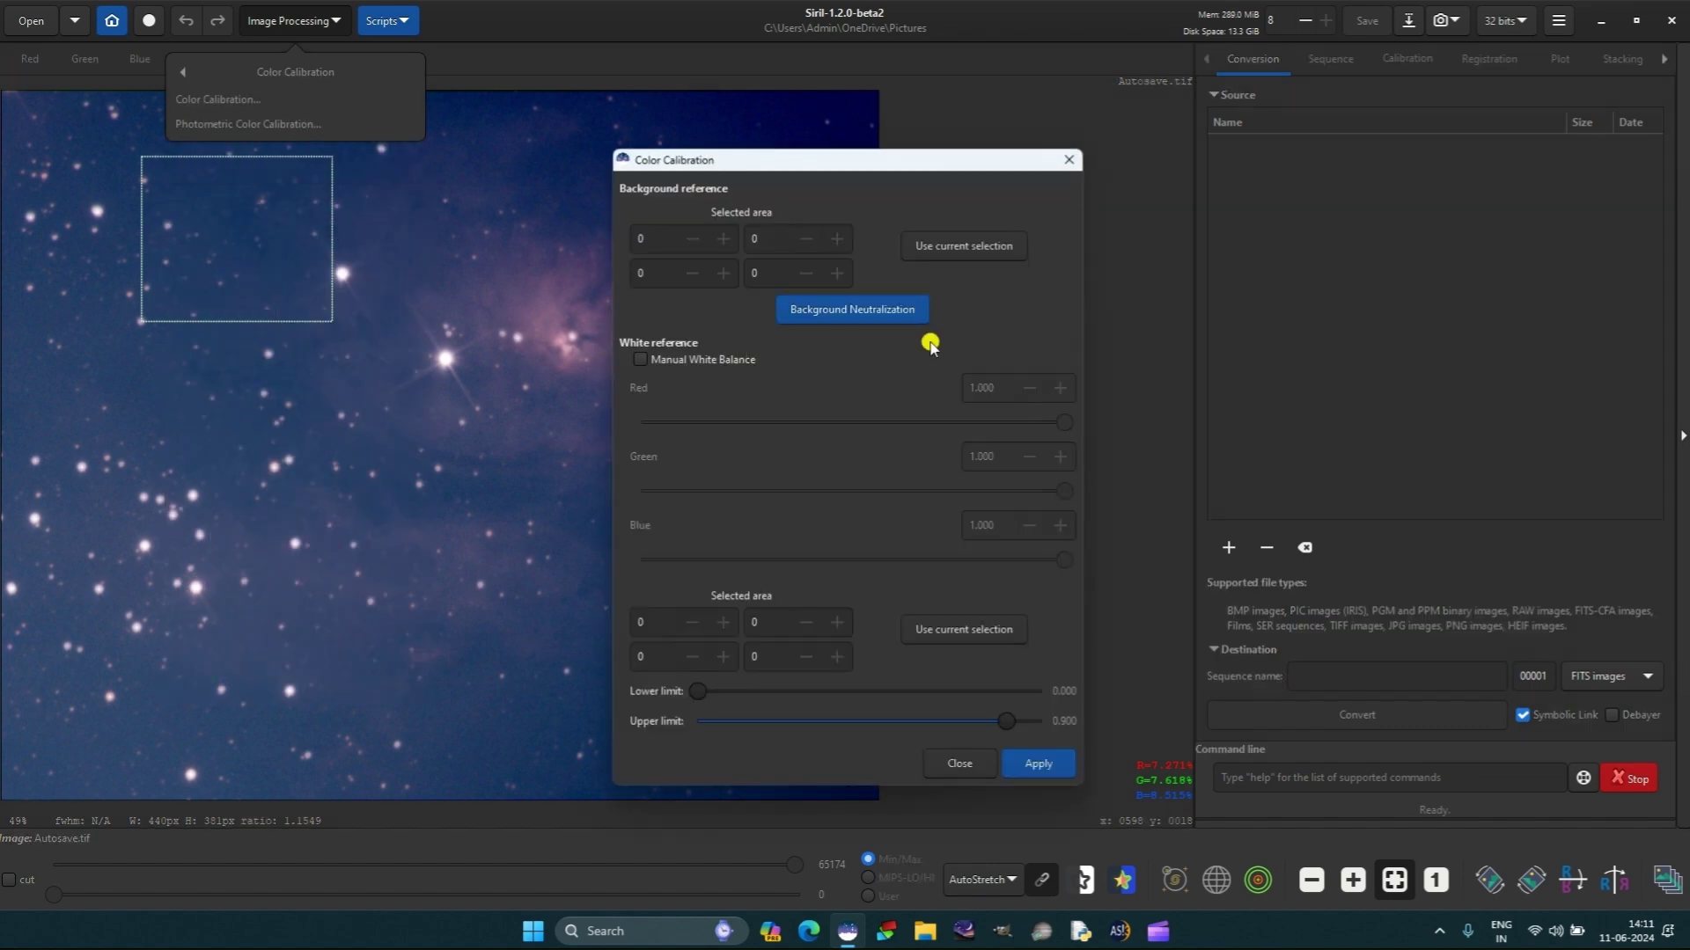
{"action": "left_click", "coordinate": [973, 243]}
{"action": "left_click", "coordinate": [879, 308]}
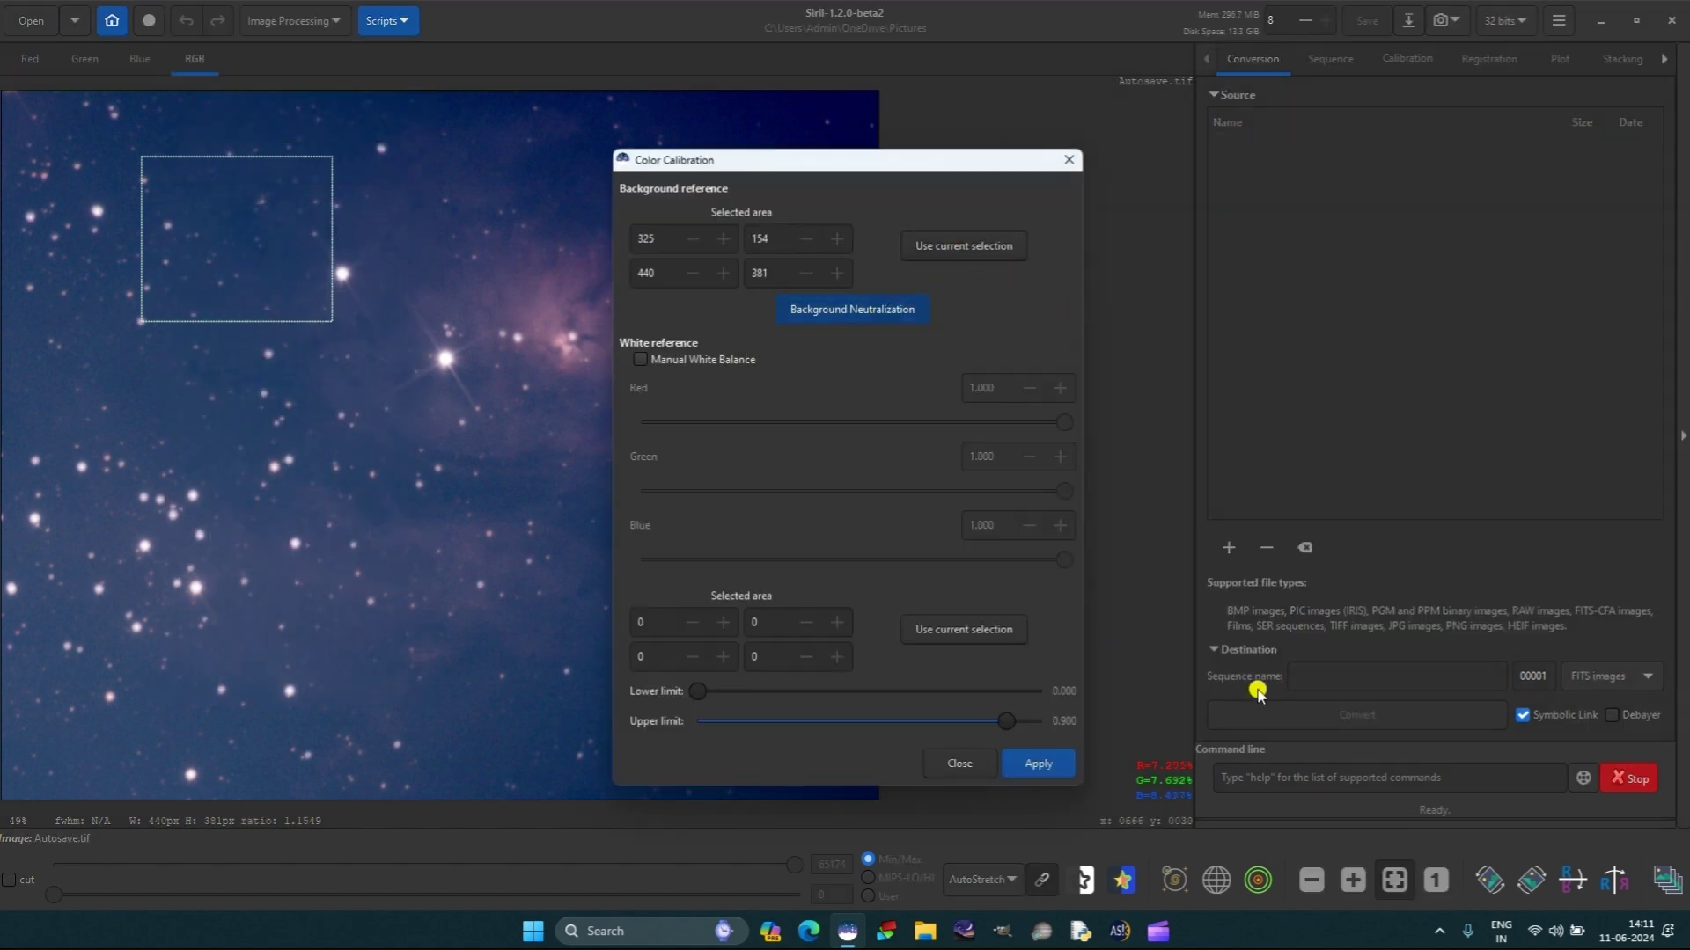
{"action": "left_click", "coordinate": [1068, 159]}
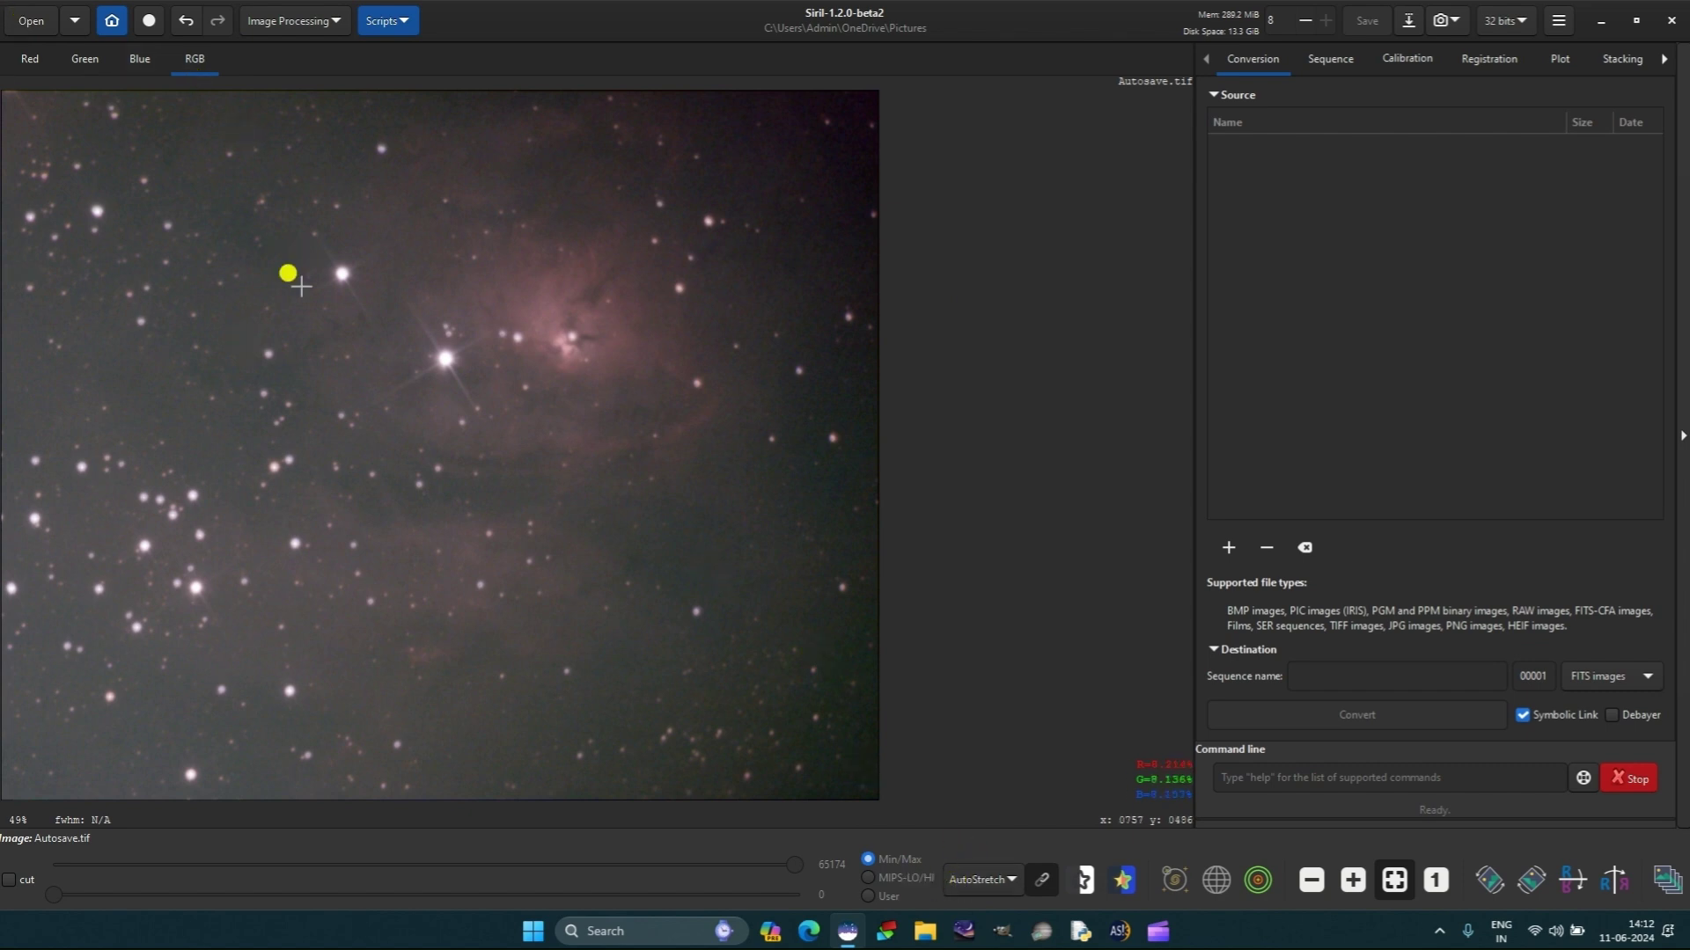
Compare the neutralization with undo/redo, then apply Remove Green Noise at Average Neutral, amount 1.00
{"action": "left_click", "coordinate": [186, 20]}
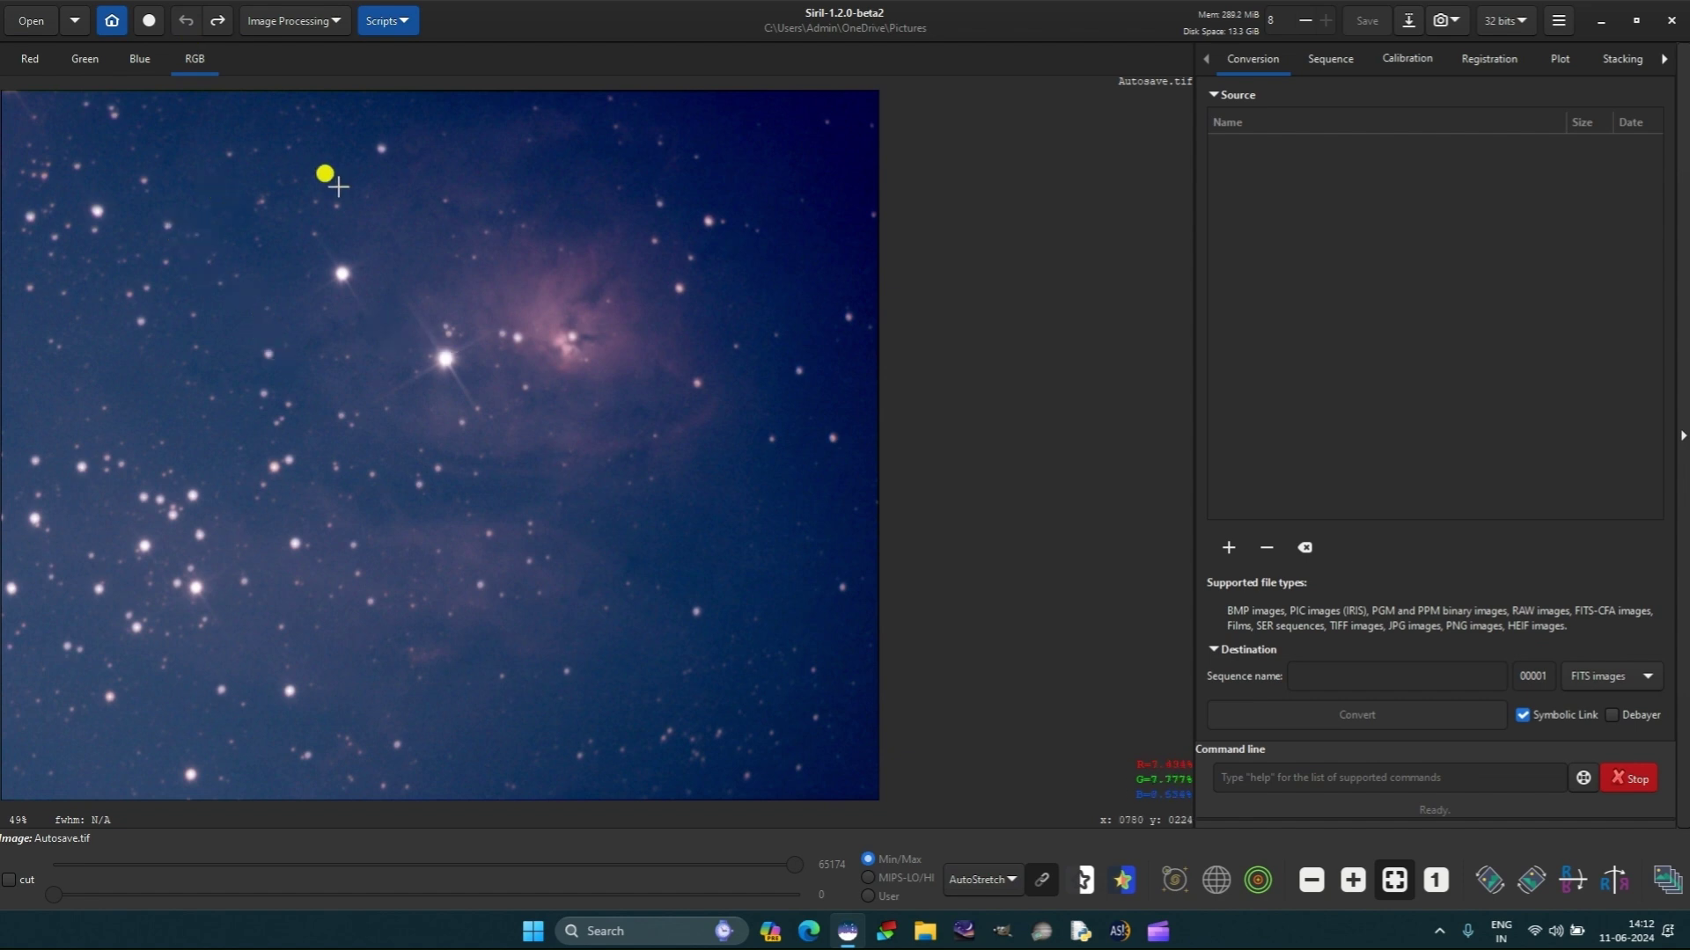
{"action": "left_click", "coordinate": [216, 23]}
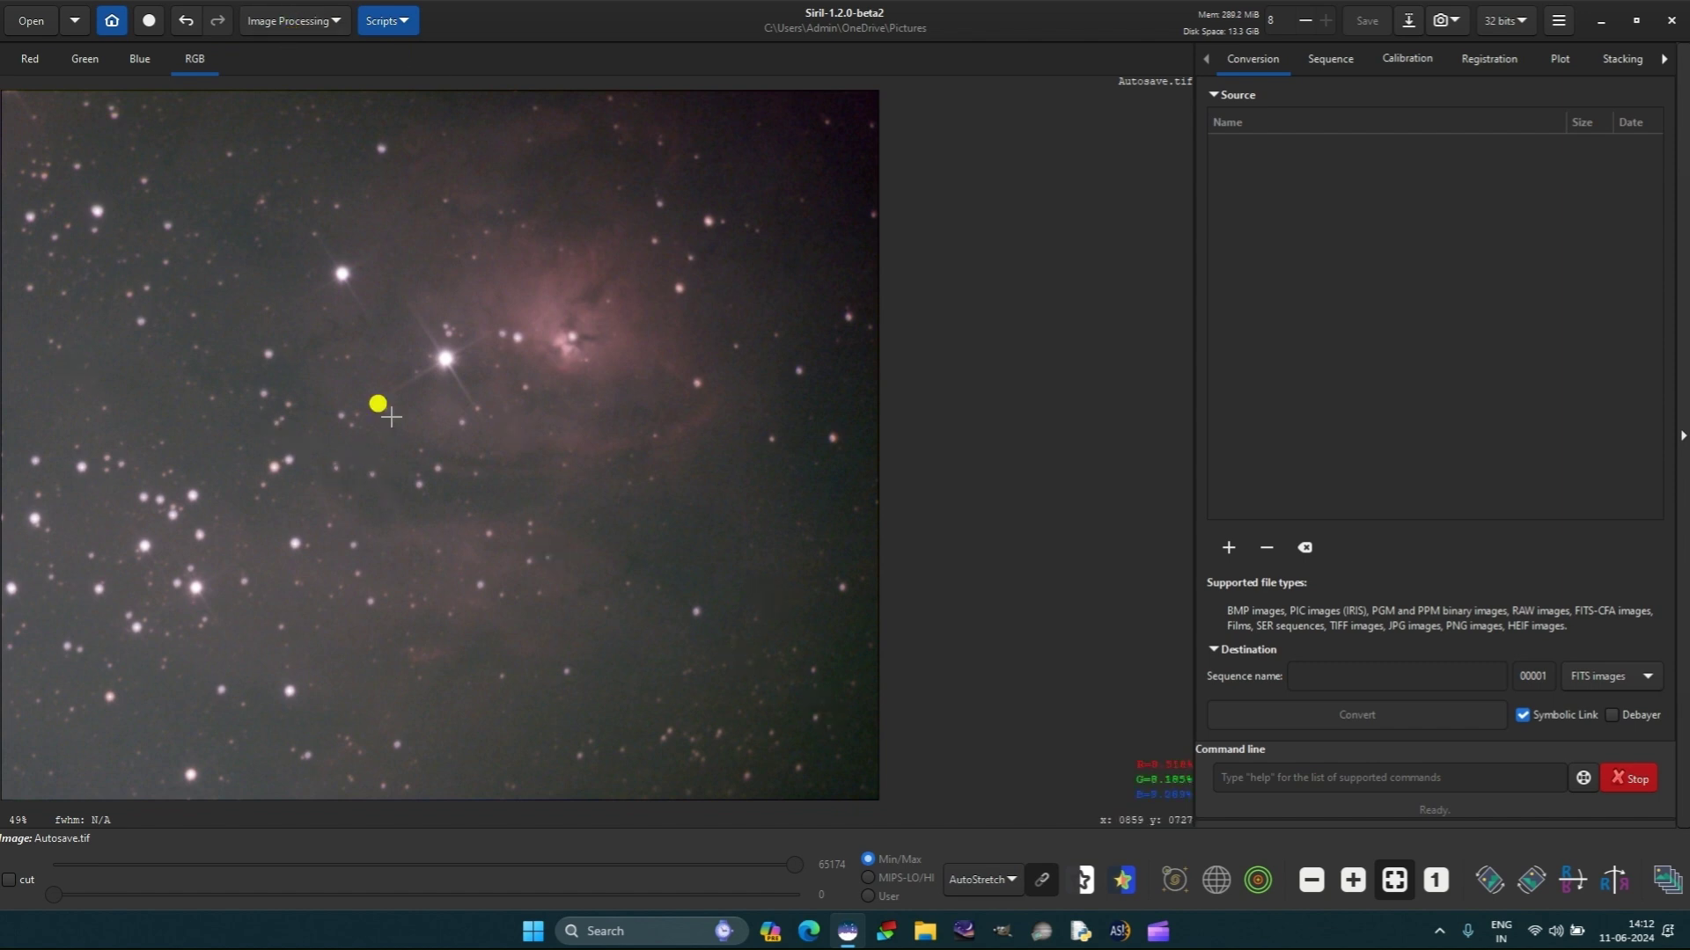
{"action": "left_click", "coordinate": [326, 20]}
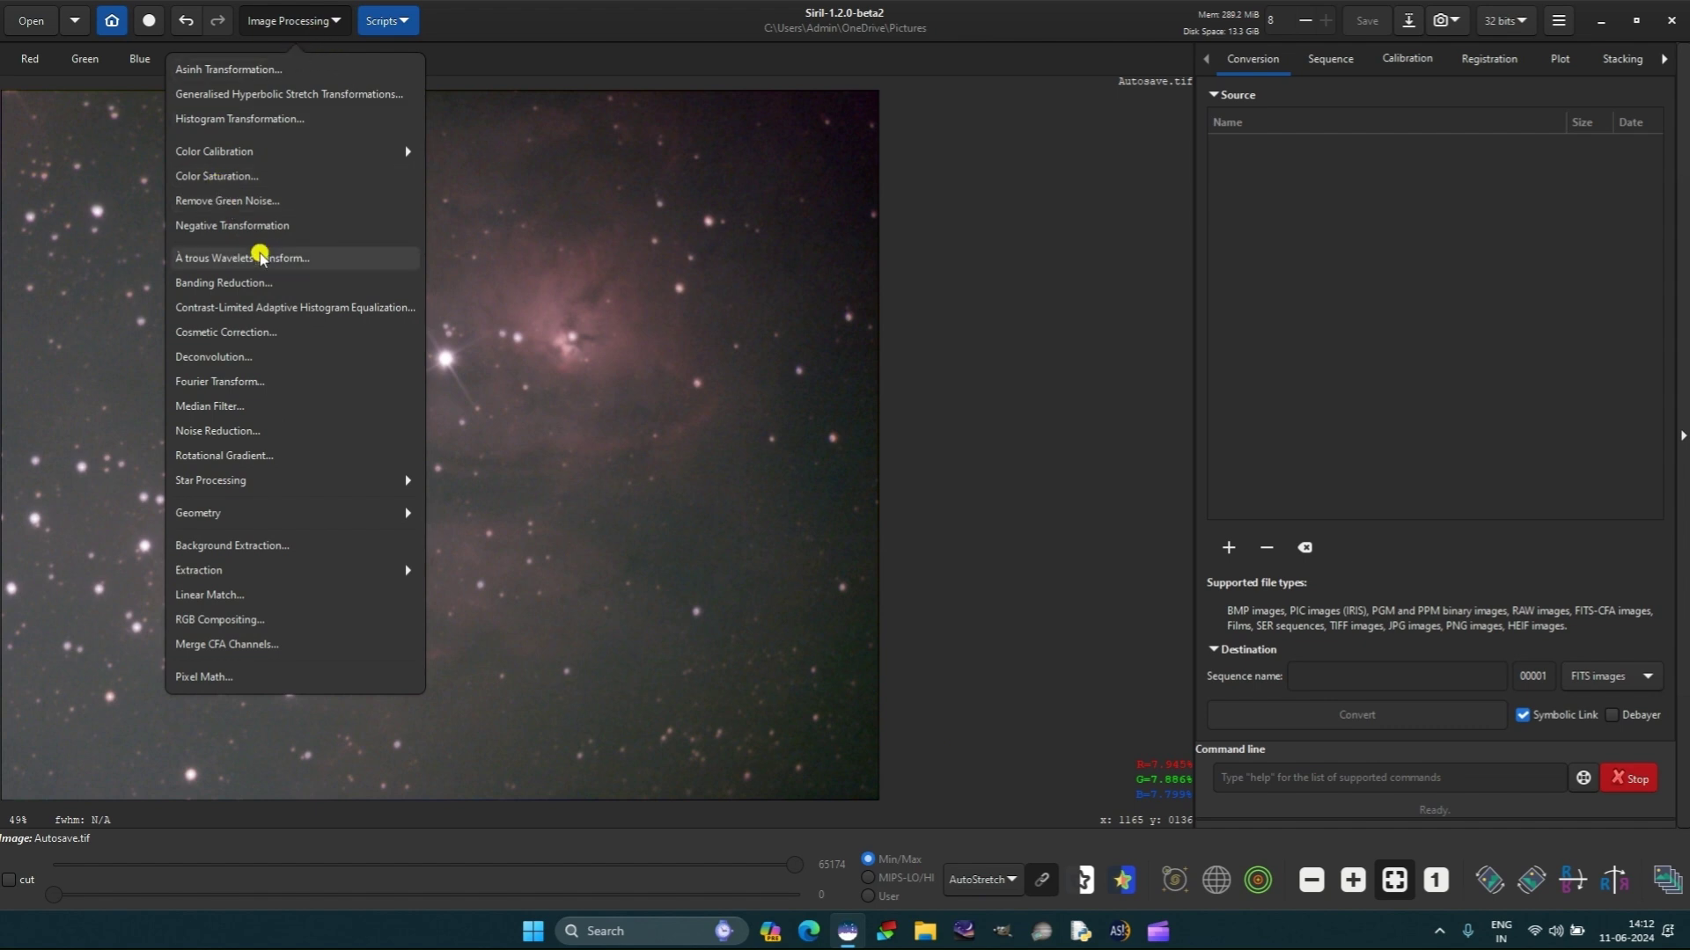
{"action": "left_click", "coordinate": [267, 202]}
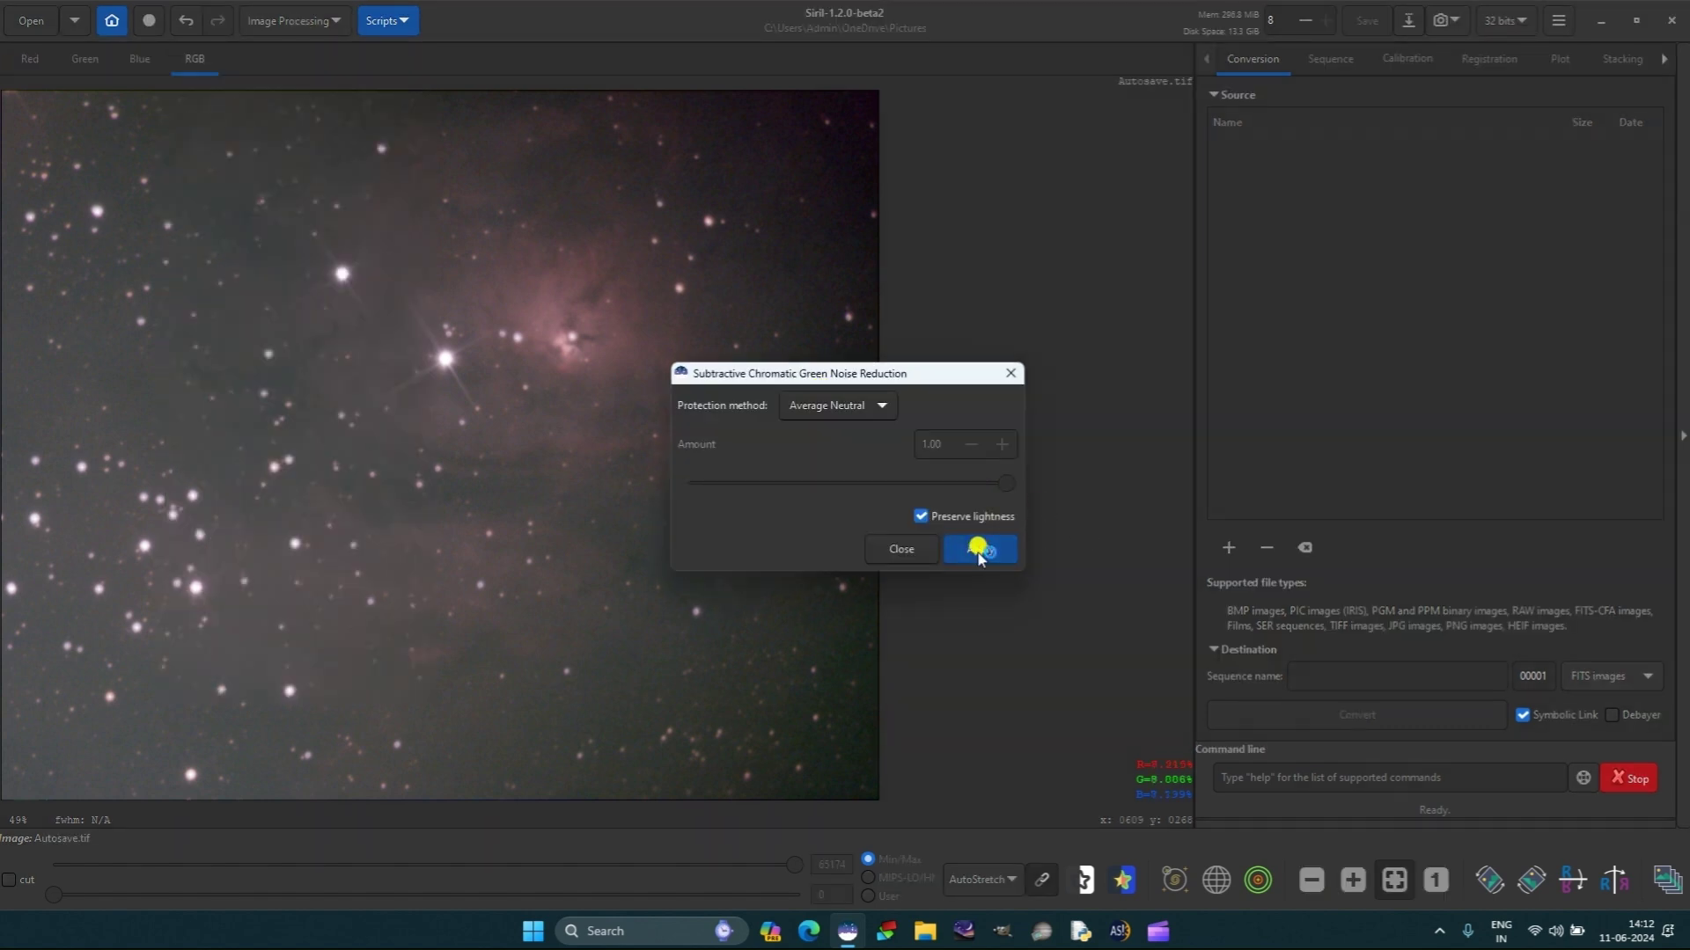
{"action": "left_click", "coordinate": [1010, 373]}
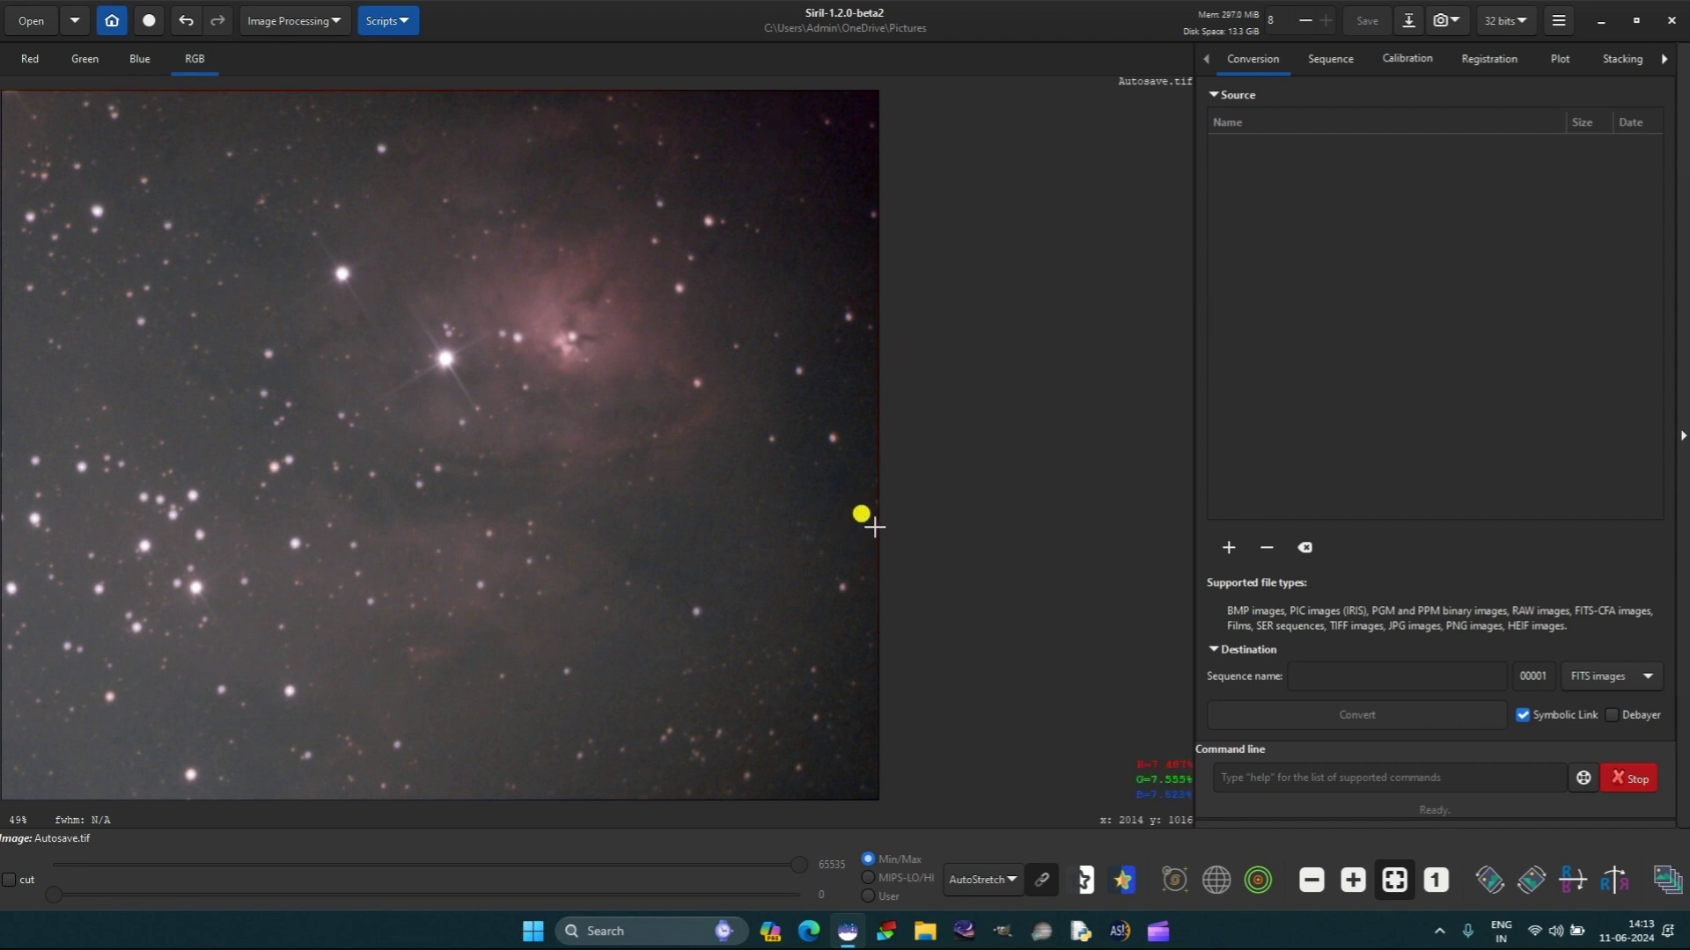
In the Blue channel view, crop to a selection just inside the ragged edges, then return to RGB
{"action": "left_click", "coordinate": [139, 62]}
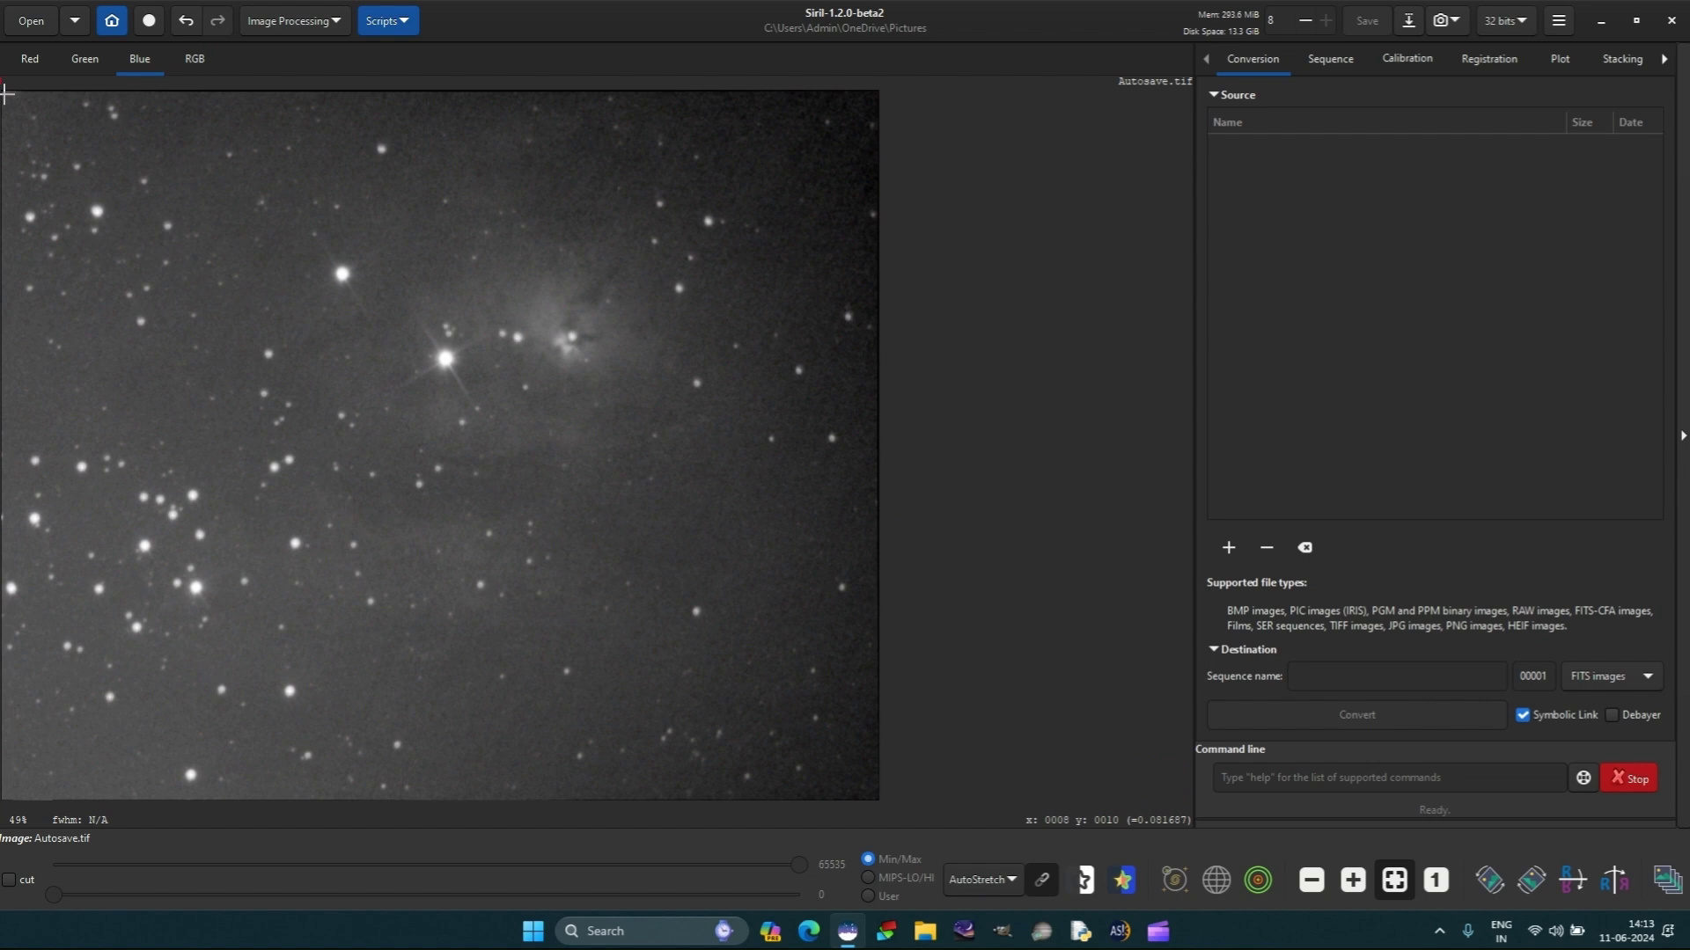
{"action": "left_click_drag", "start_coordinate": [7, 92], "coordinate": [875, 792]}
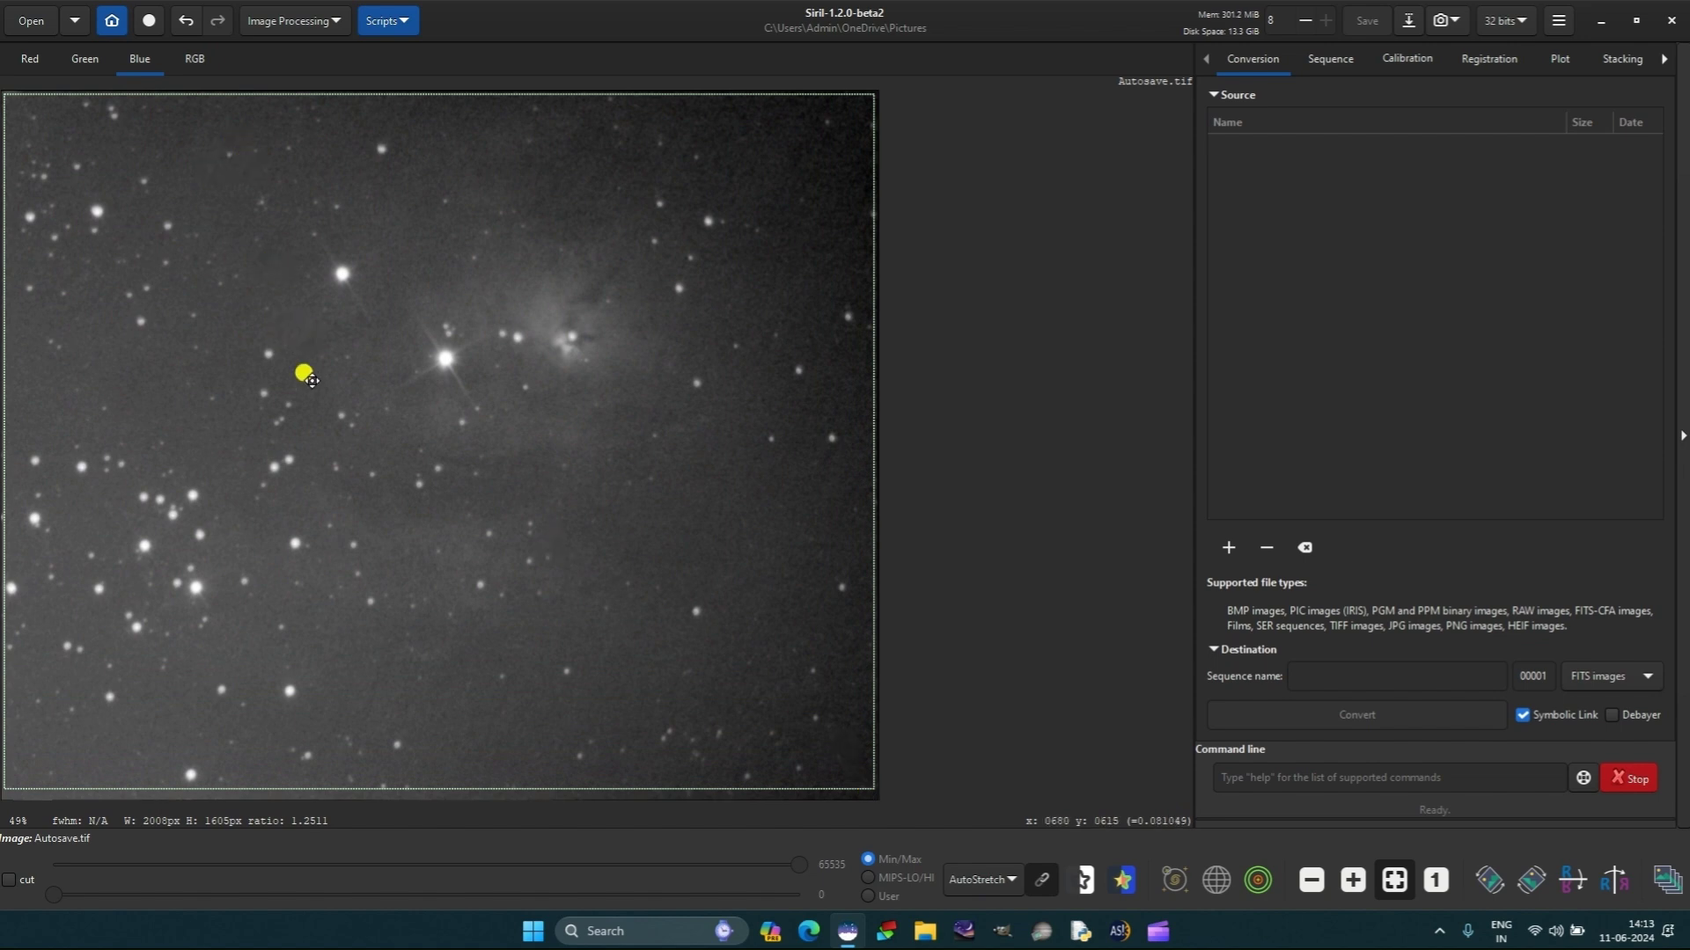
{"action": "left_click_drag", "start_coordinate": [361, 787], "coordinate": [361, 793]}
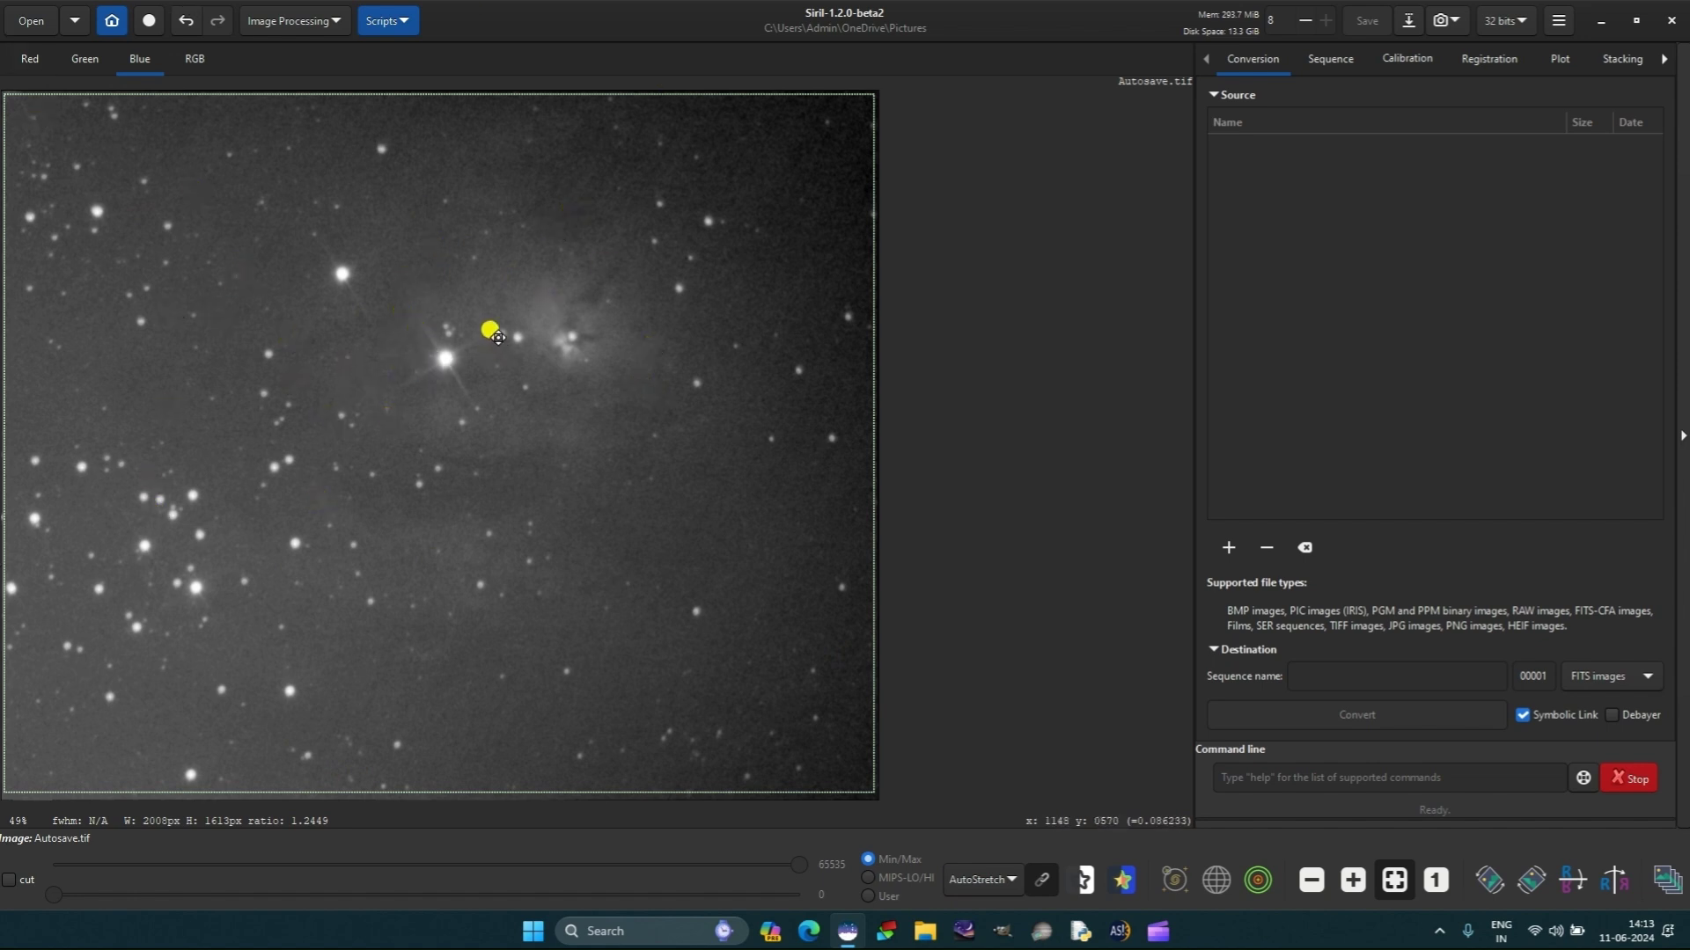
{"action": "right_click", "coordinate": [476, 232]}
{"action": "left_click", "coordinate": [524, 493]}
{"action": "left_click", "coordinate": [197, 62]}
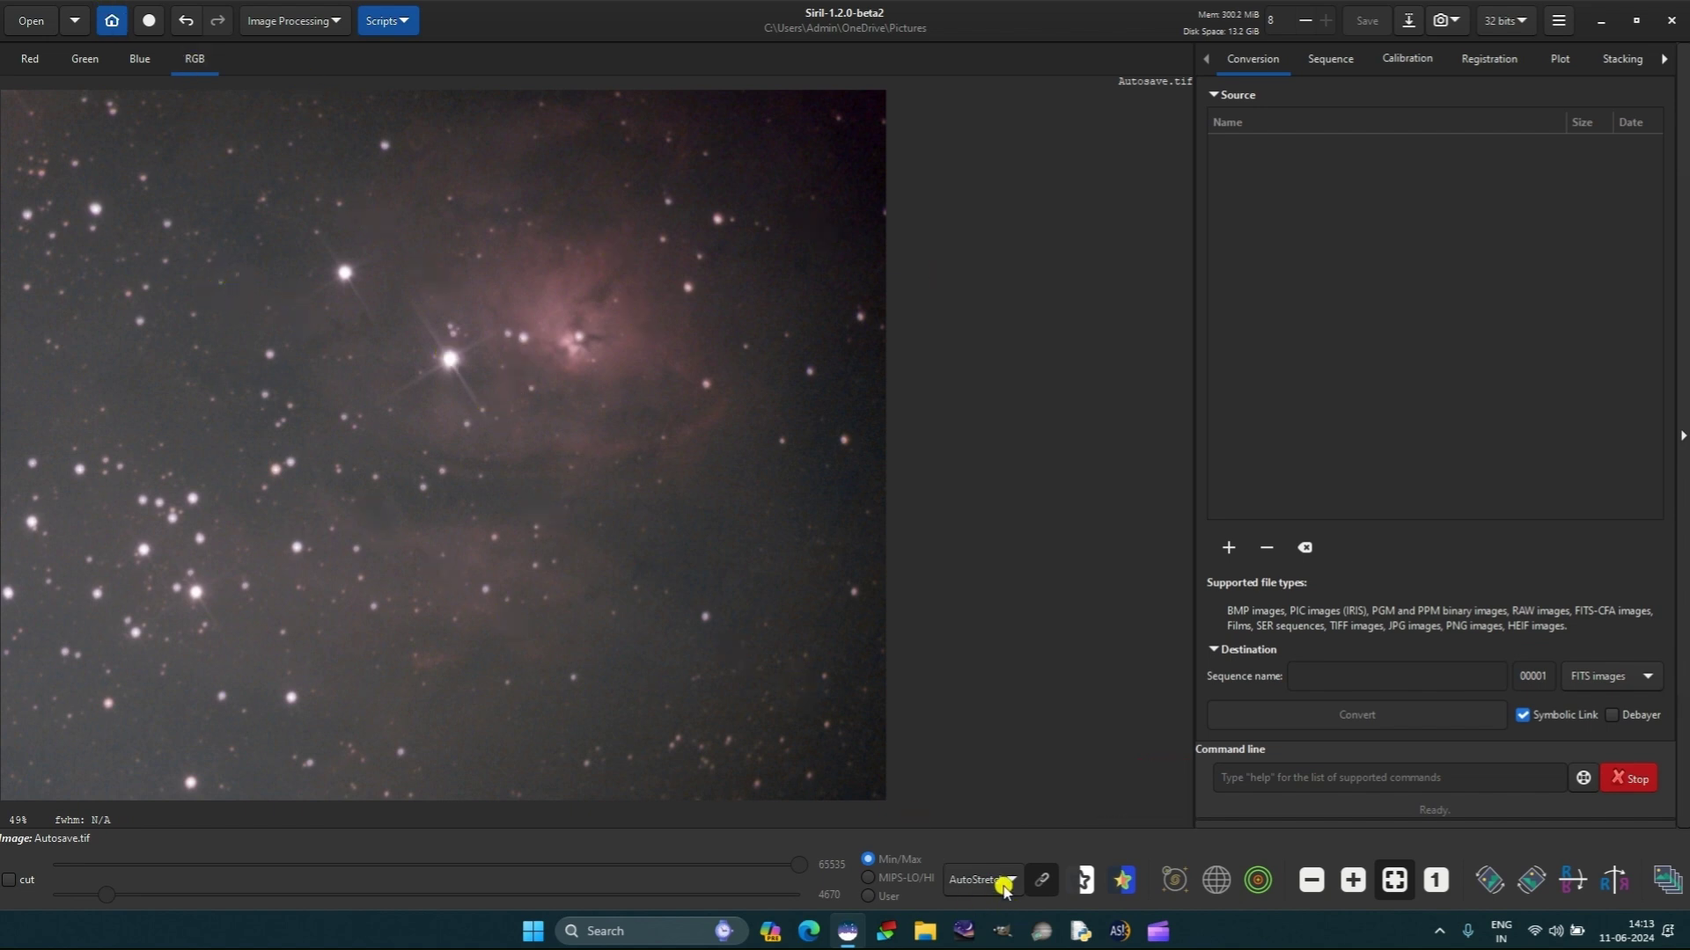
Change the display mode from AutoStretch to Histogram to reveal the pink nebulosity and dust
{"action": "left_click", "coordinate": [977, 880]}
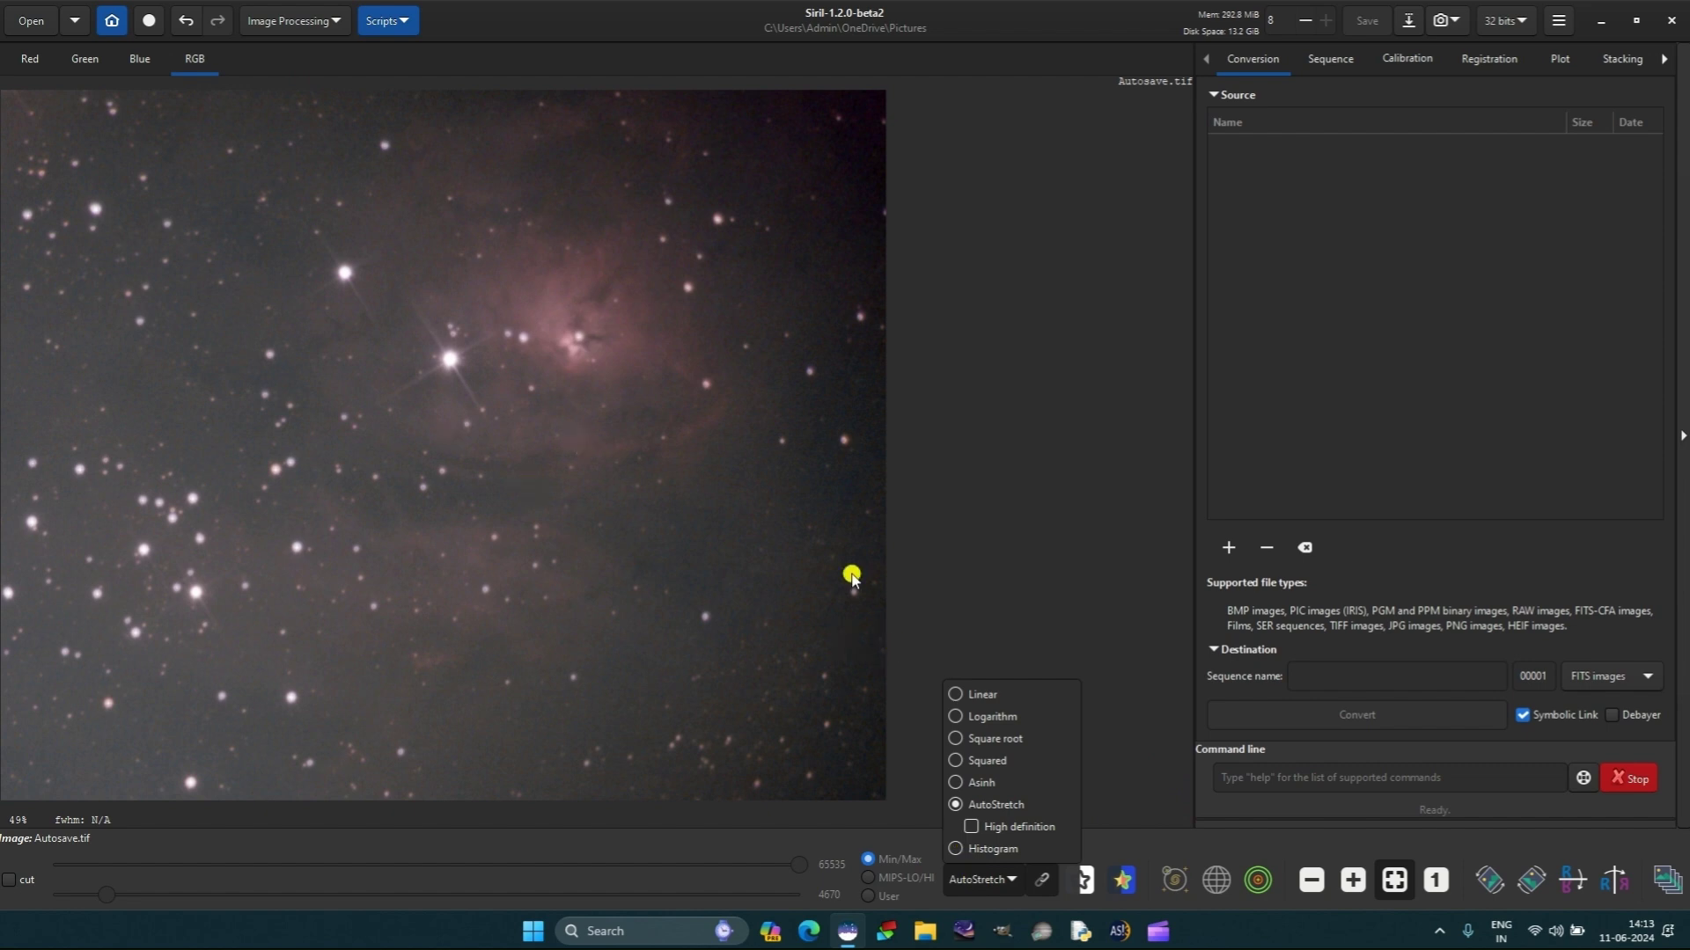
{"action": "left_click", "coordinate": [1004, 266]}
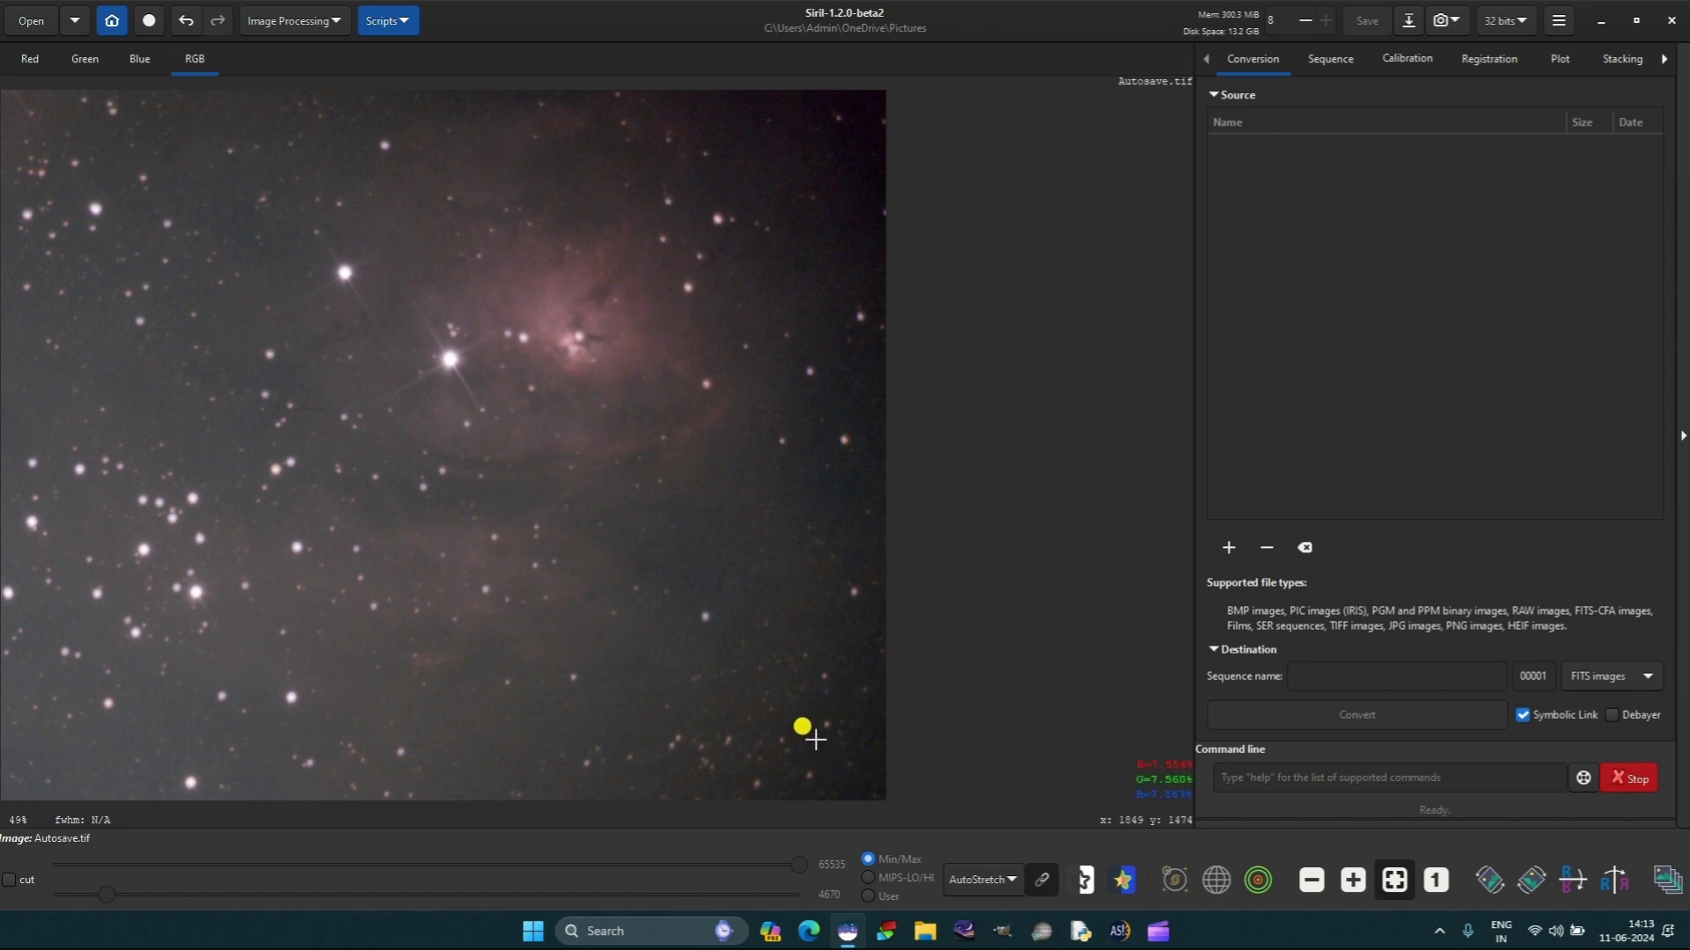
{"action": "left_click", "coordinate": [1001, 877]}
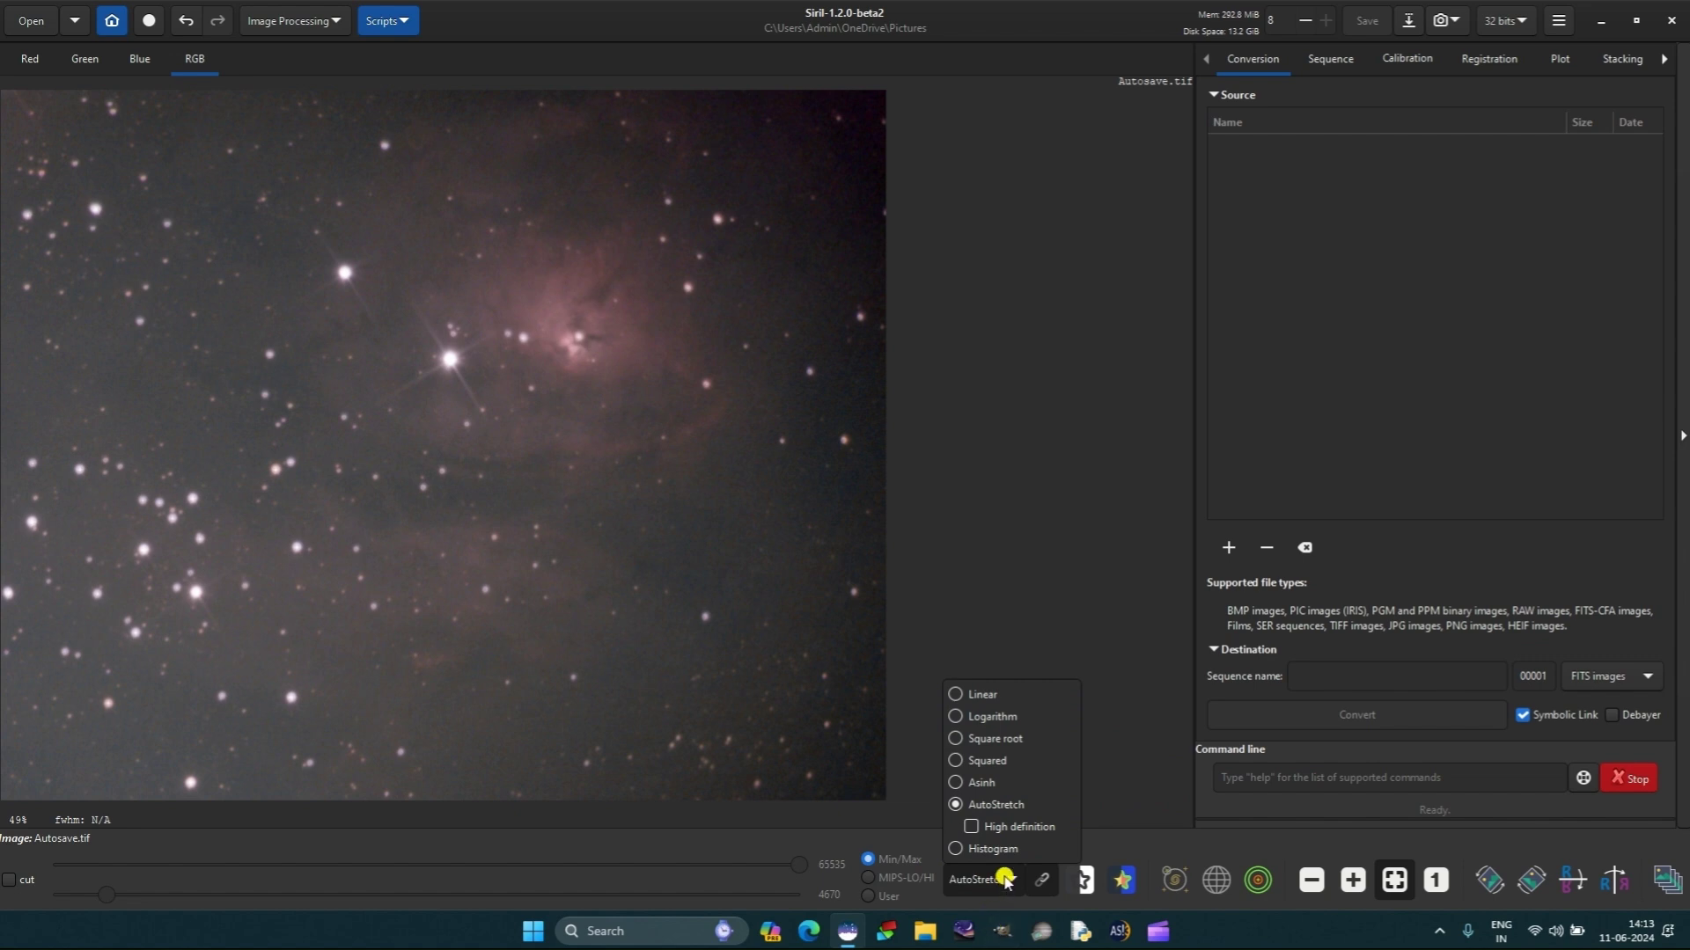
{"action": "left_click", "coordinate": [999, 877]}
{"action": "left_click", "coordinate": [985, 879]}
{"action": "left_click", "coordinate": [962, 851]}
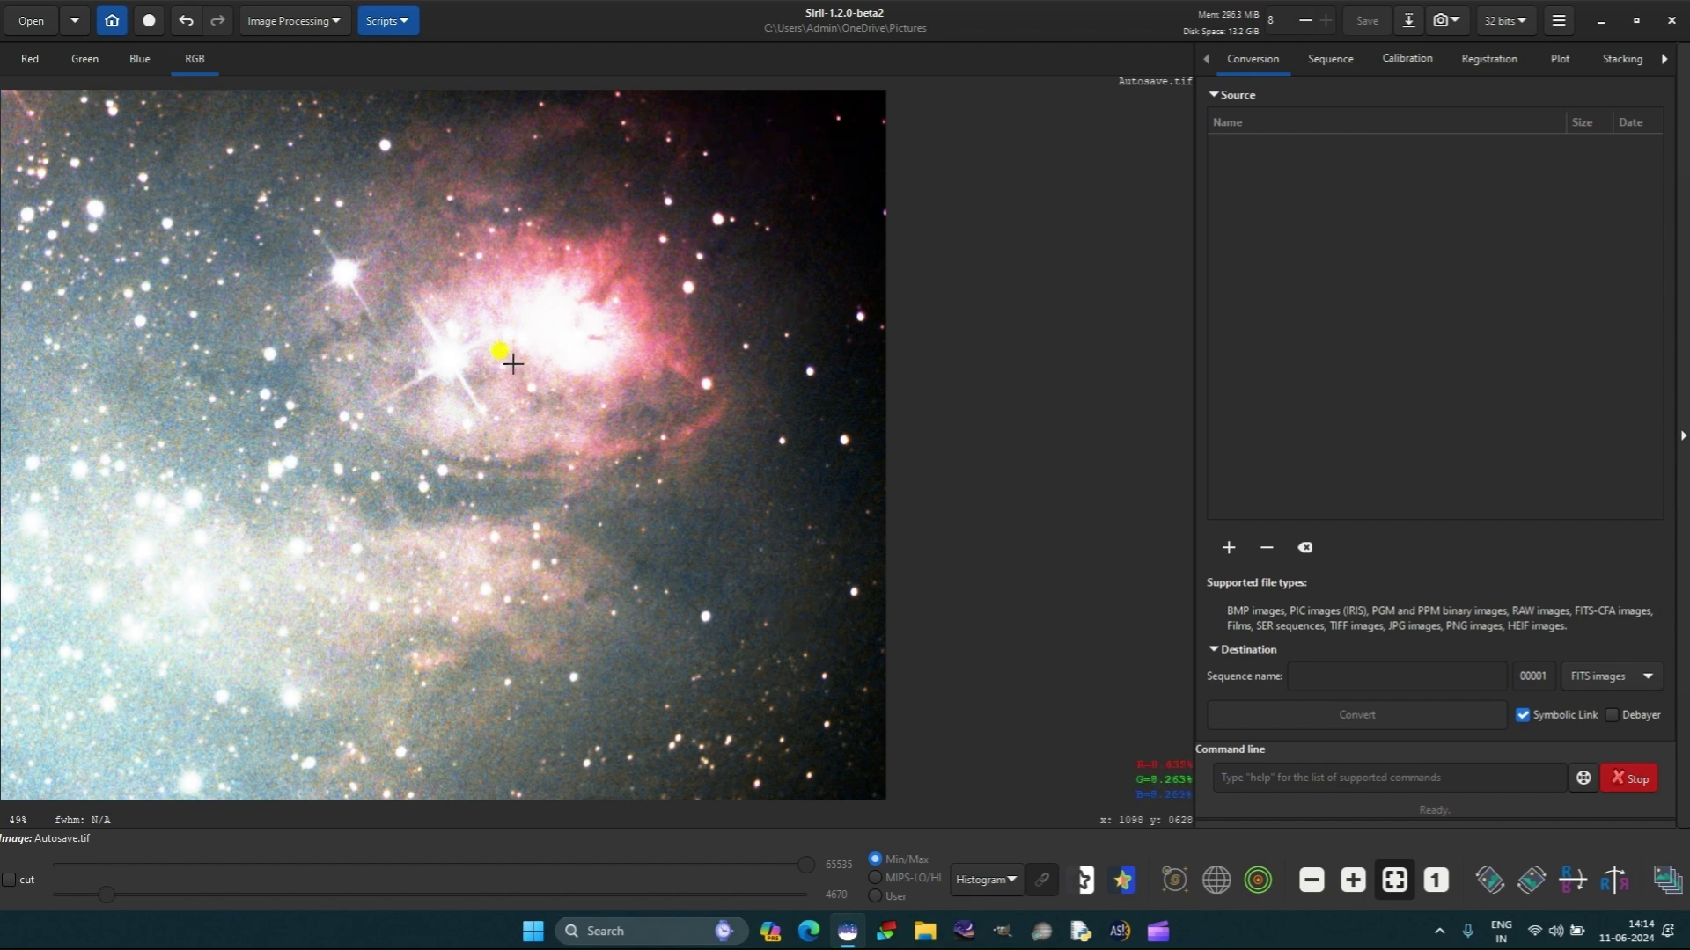
Generate background samples, compute the background model and apply Background Extraction to remove the gradient
{"action": "left_click", "coordinate": [289, 21]}
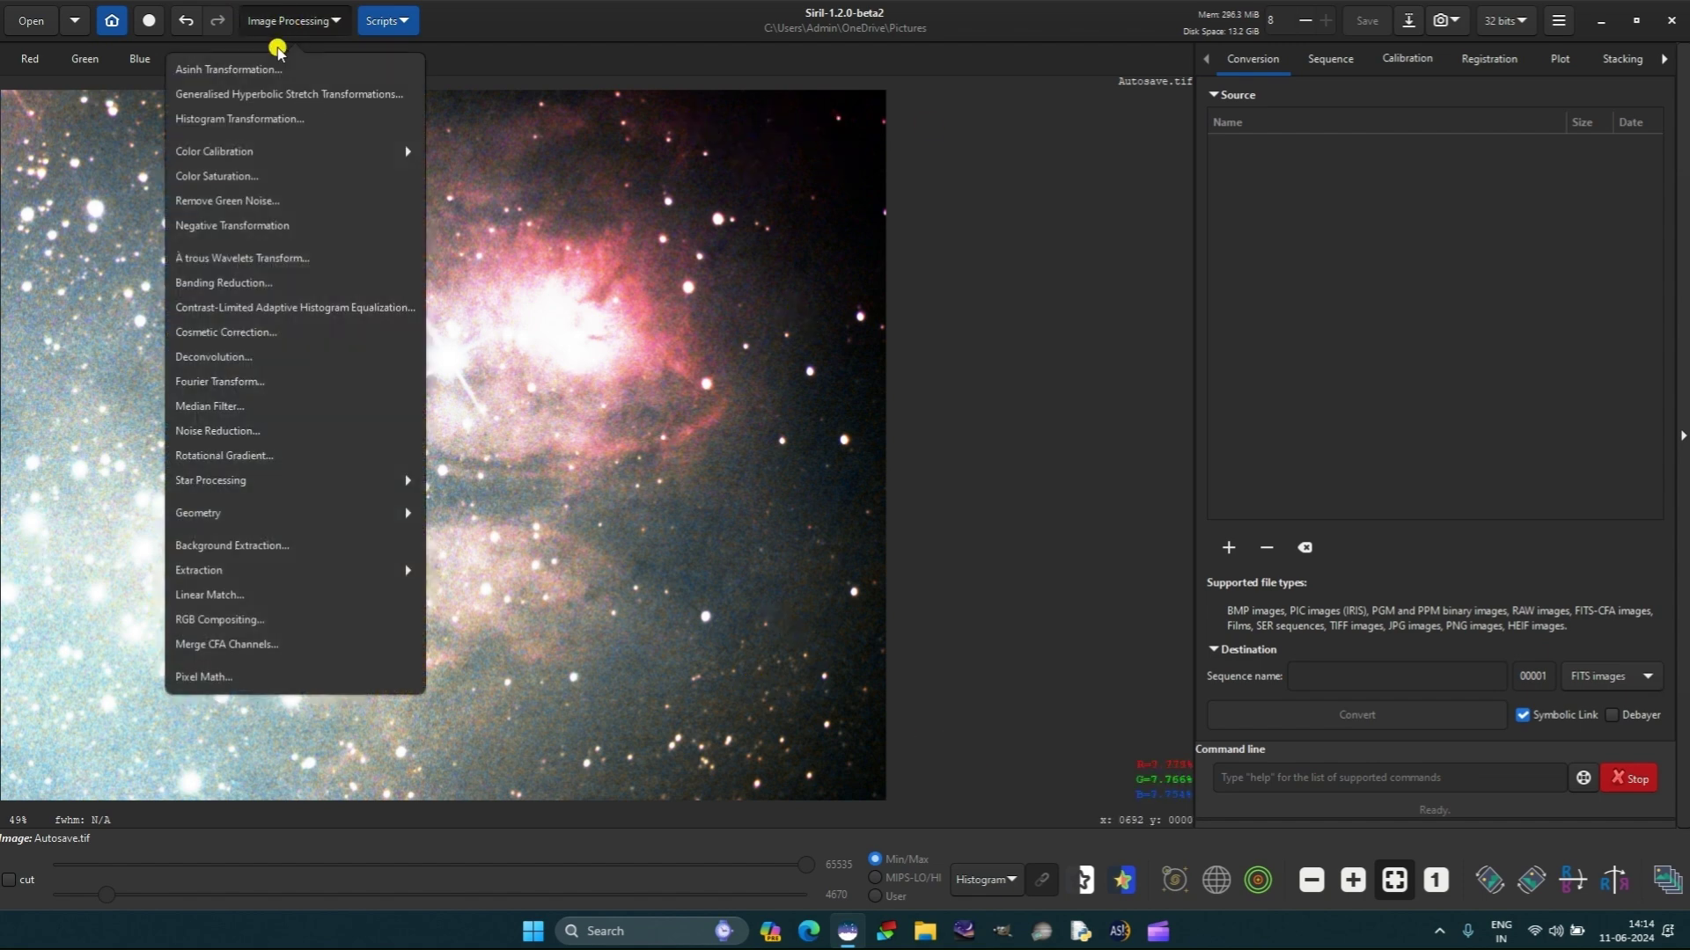
{"action": "left_click", "coordinate": [264, 546]}
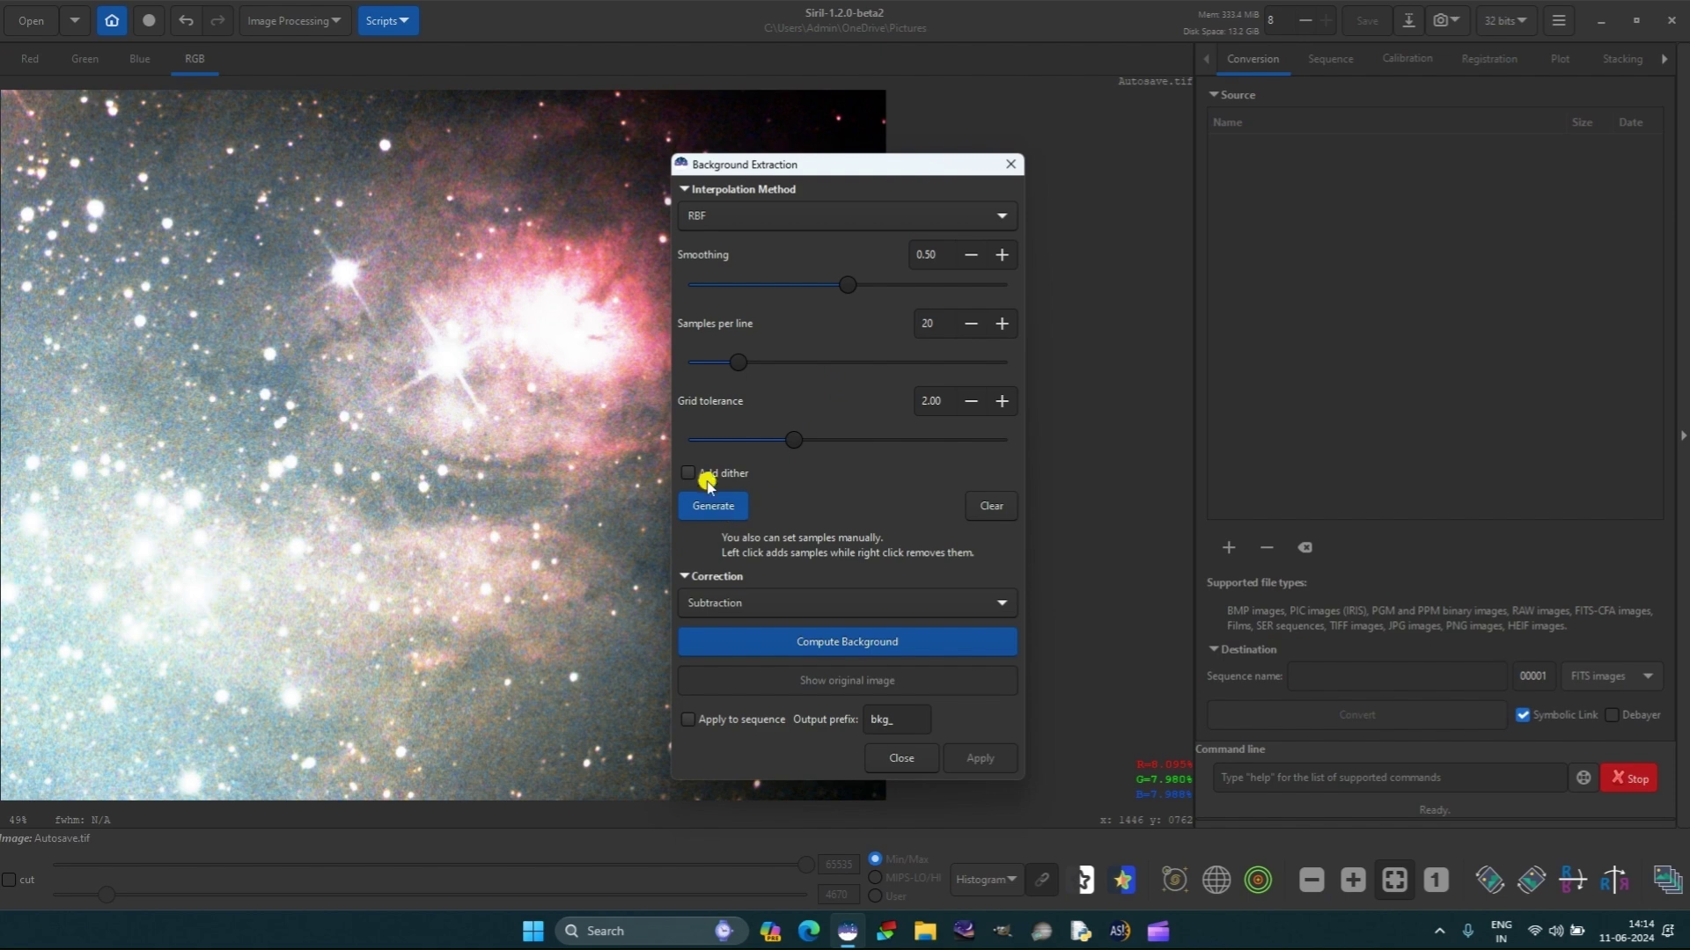
{"action": "left_click", "coordinate": [718, 507]}
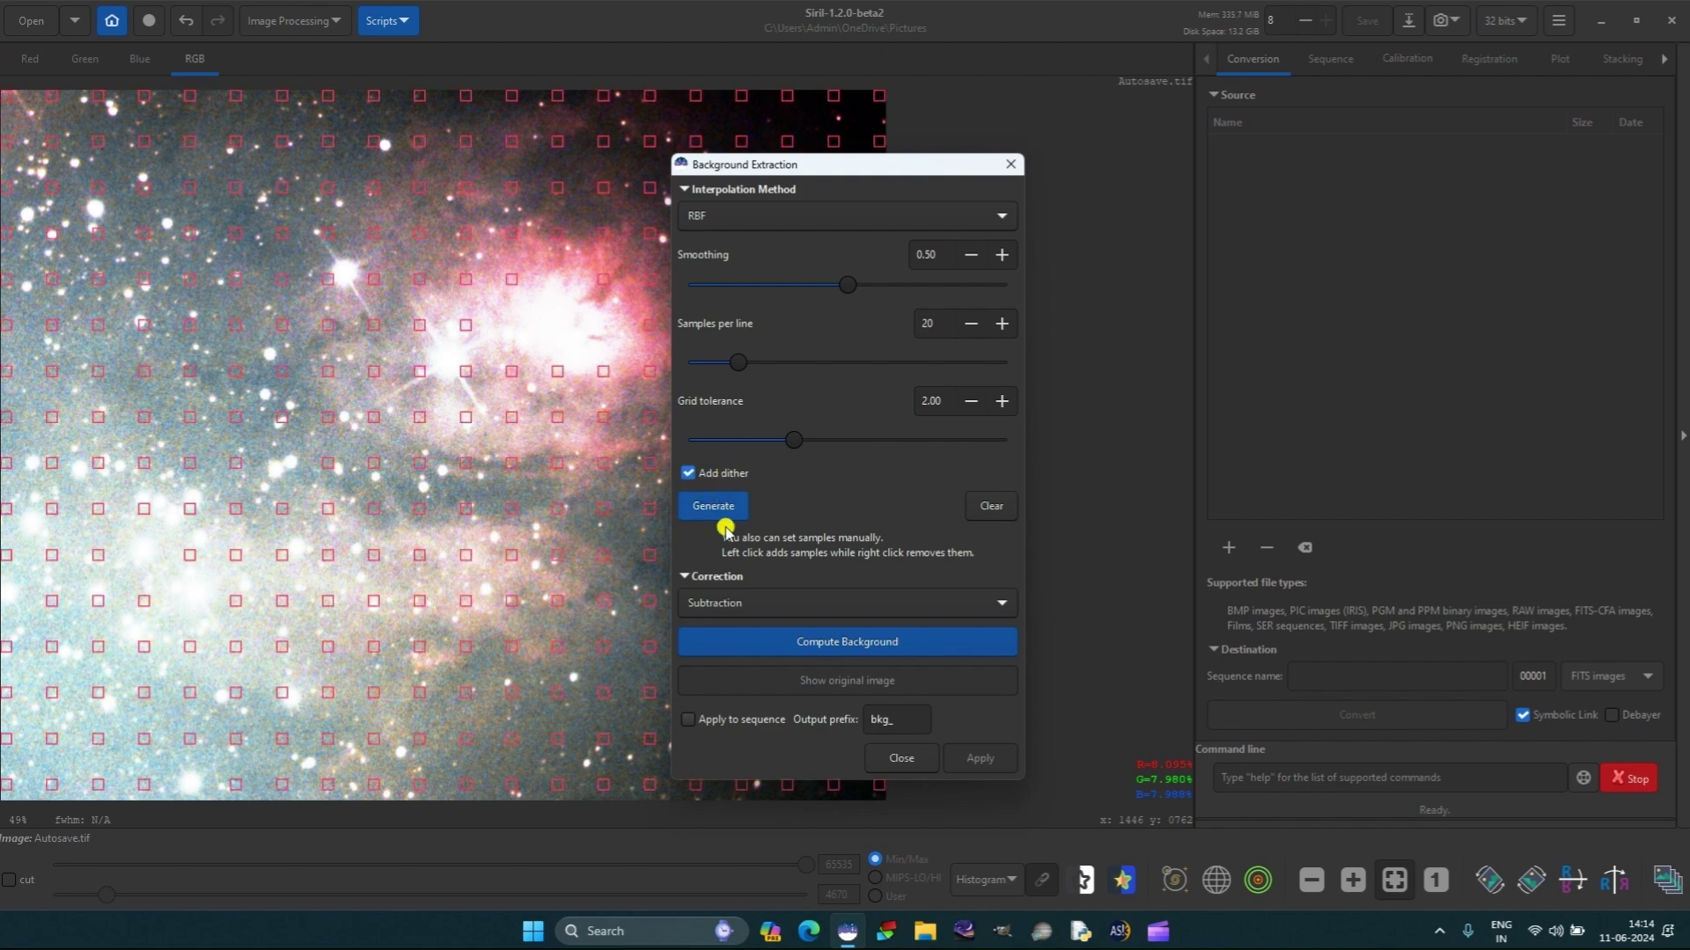
{"action": "left_click", "coordinate": [833, 644]}
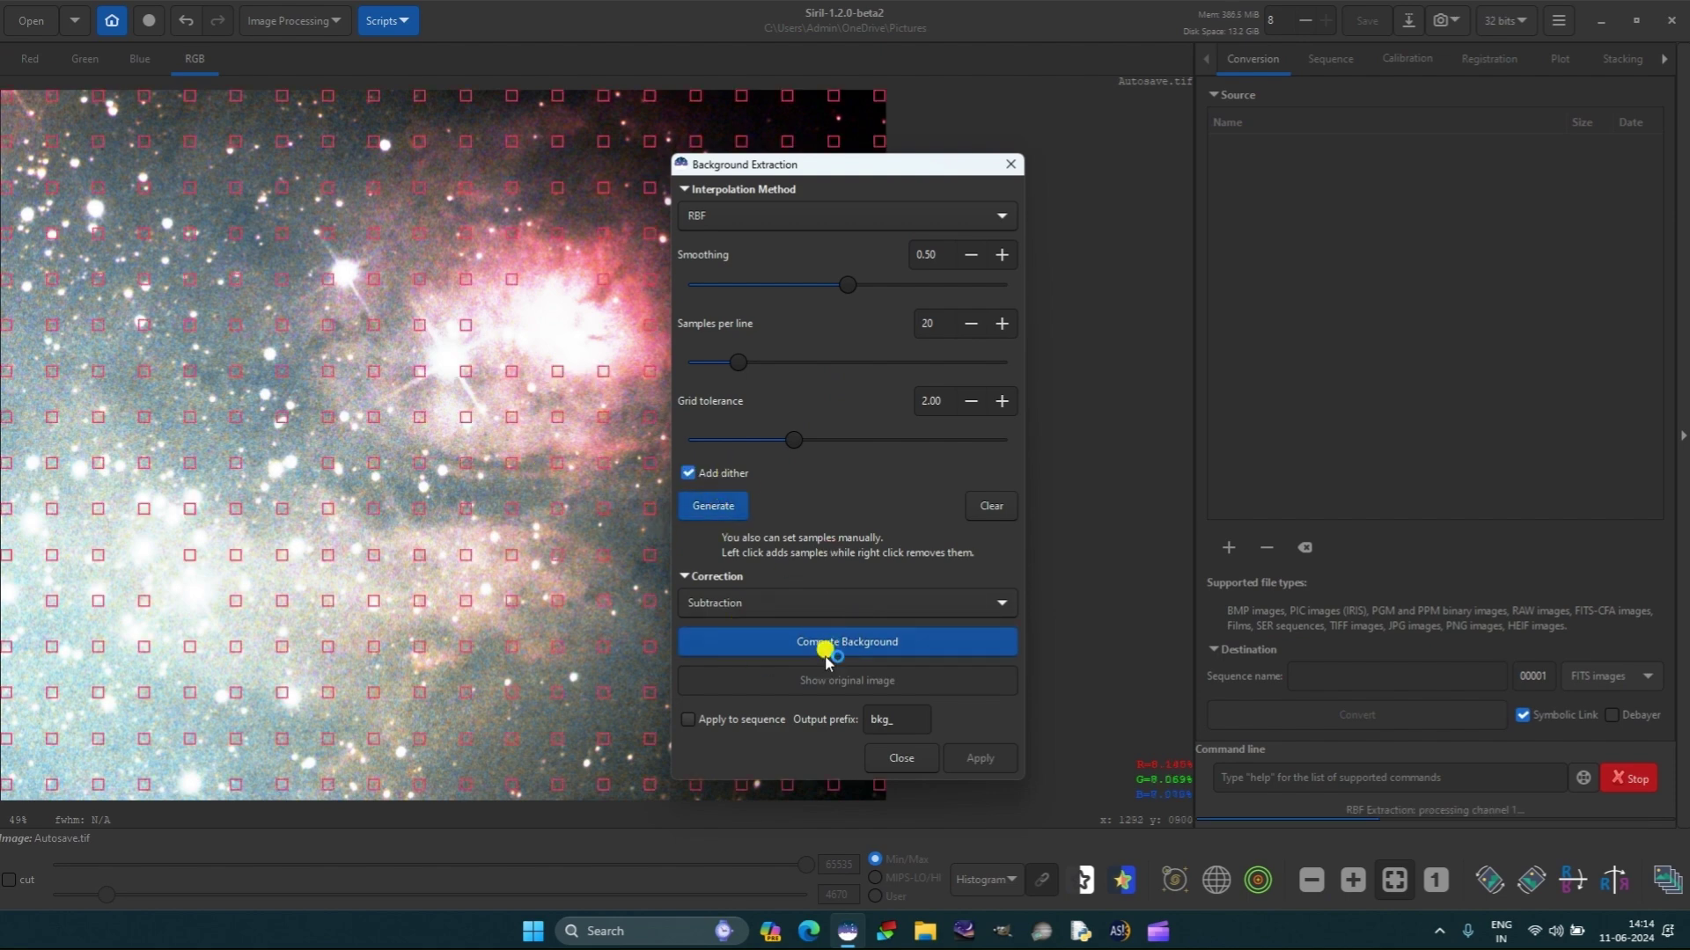
{"action": "left_click_drag", "start_coordinate": [854, 164], "coordinate": [1211, 169]}
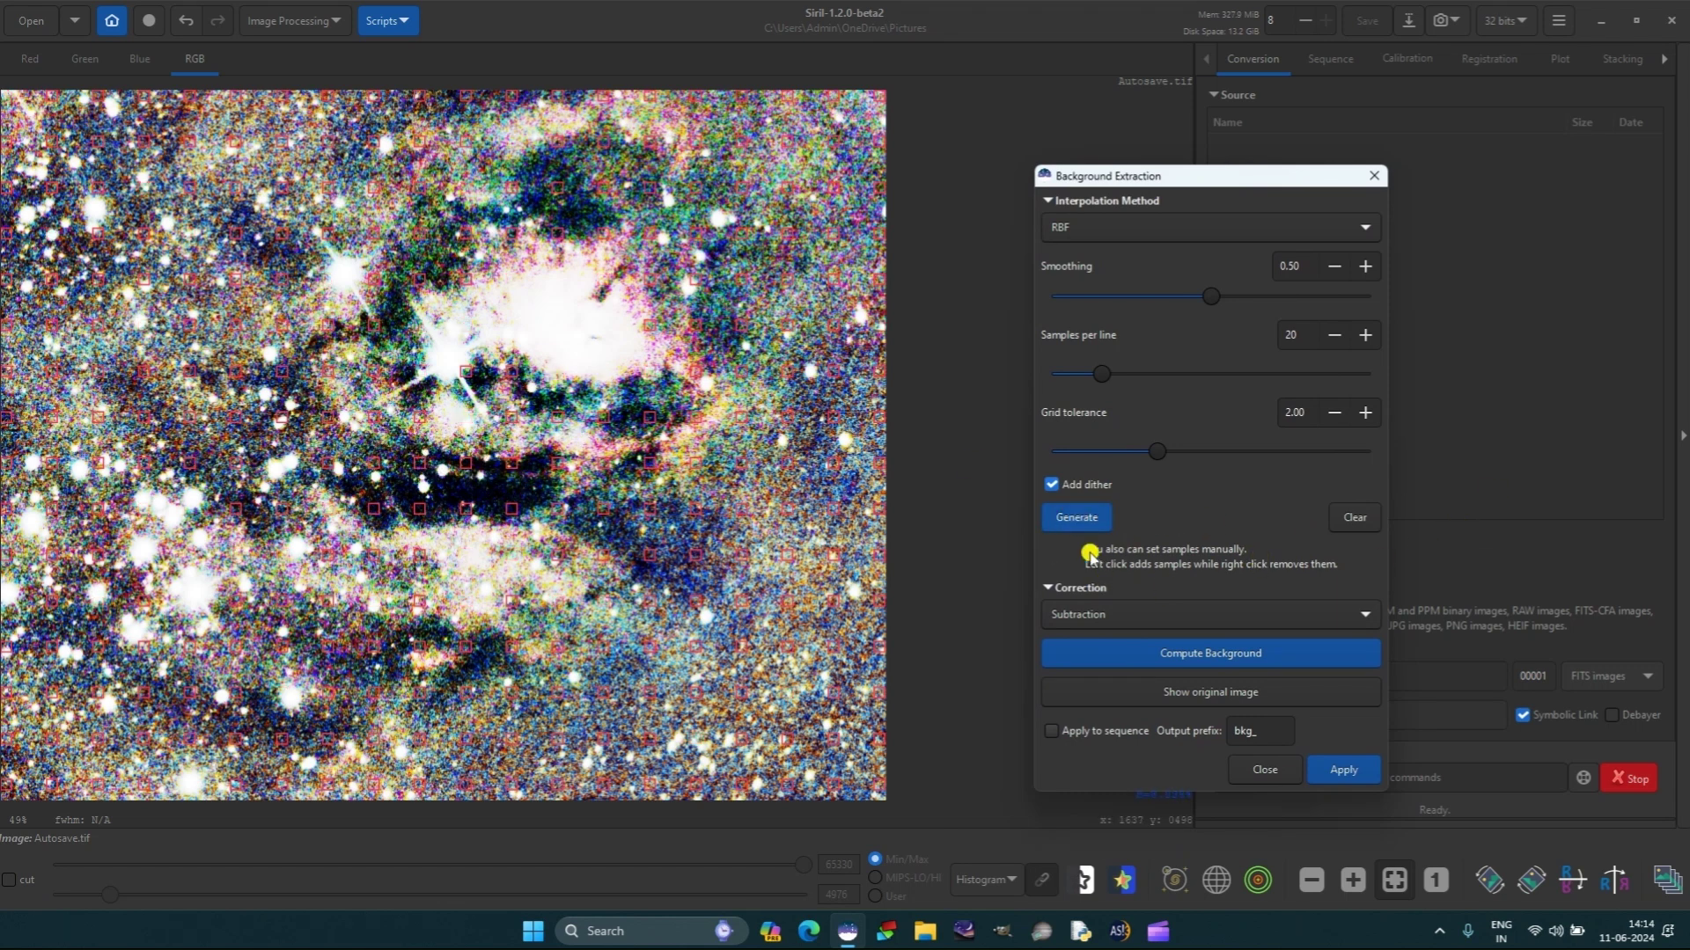
{"action": "left_click", "coordinate": [1176, 653]}
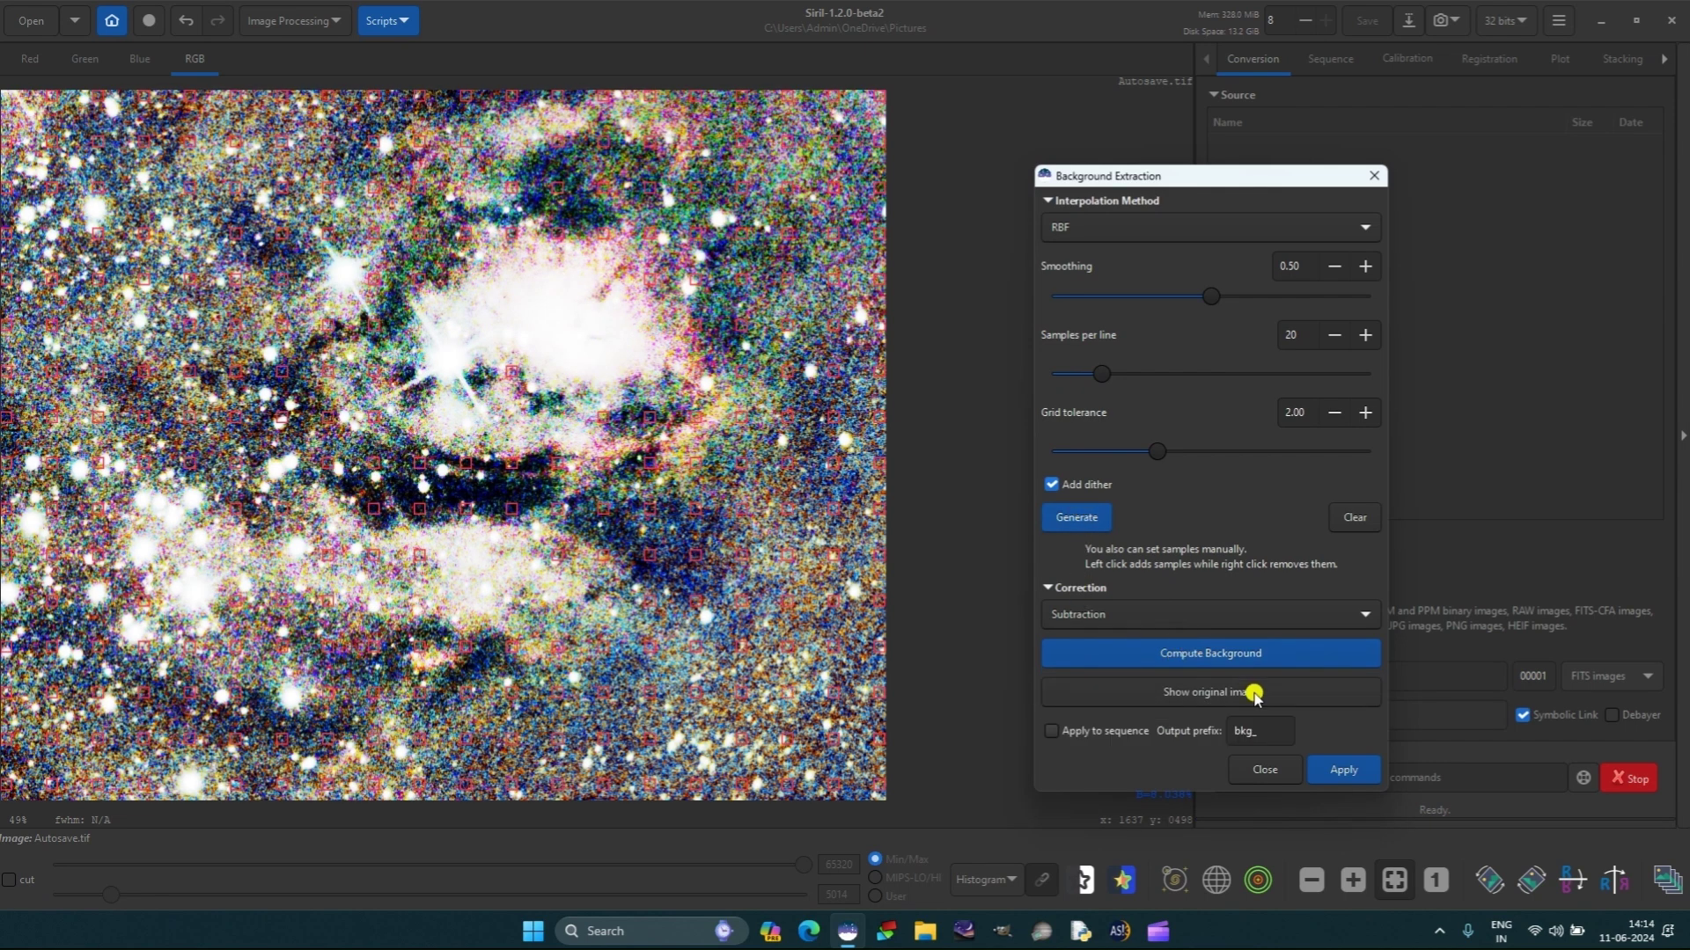
{"action": "left_click", "coordinate": [1150, 643]}
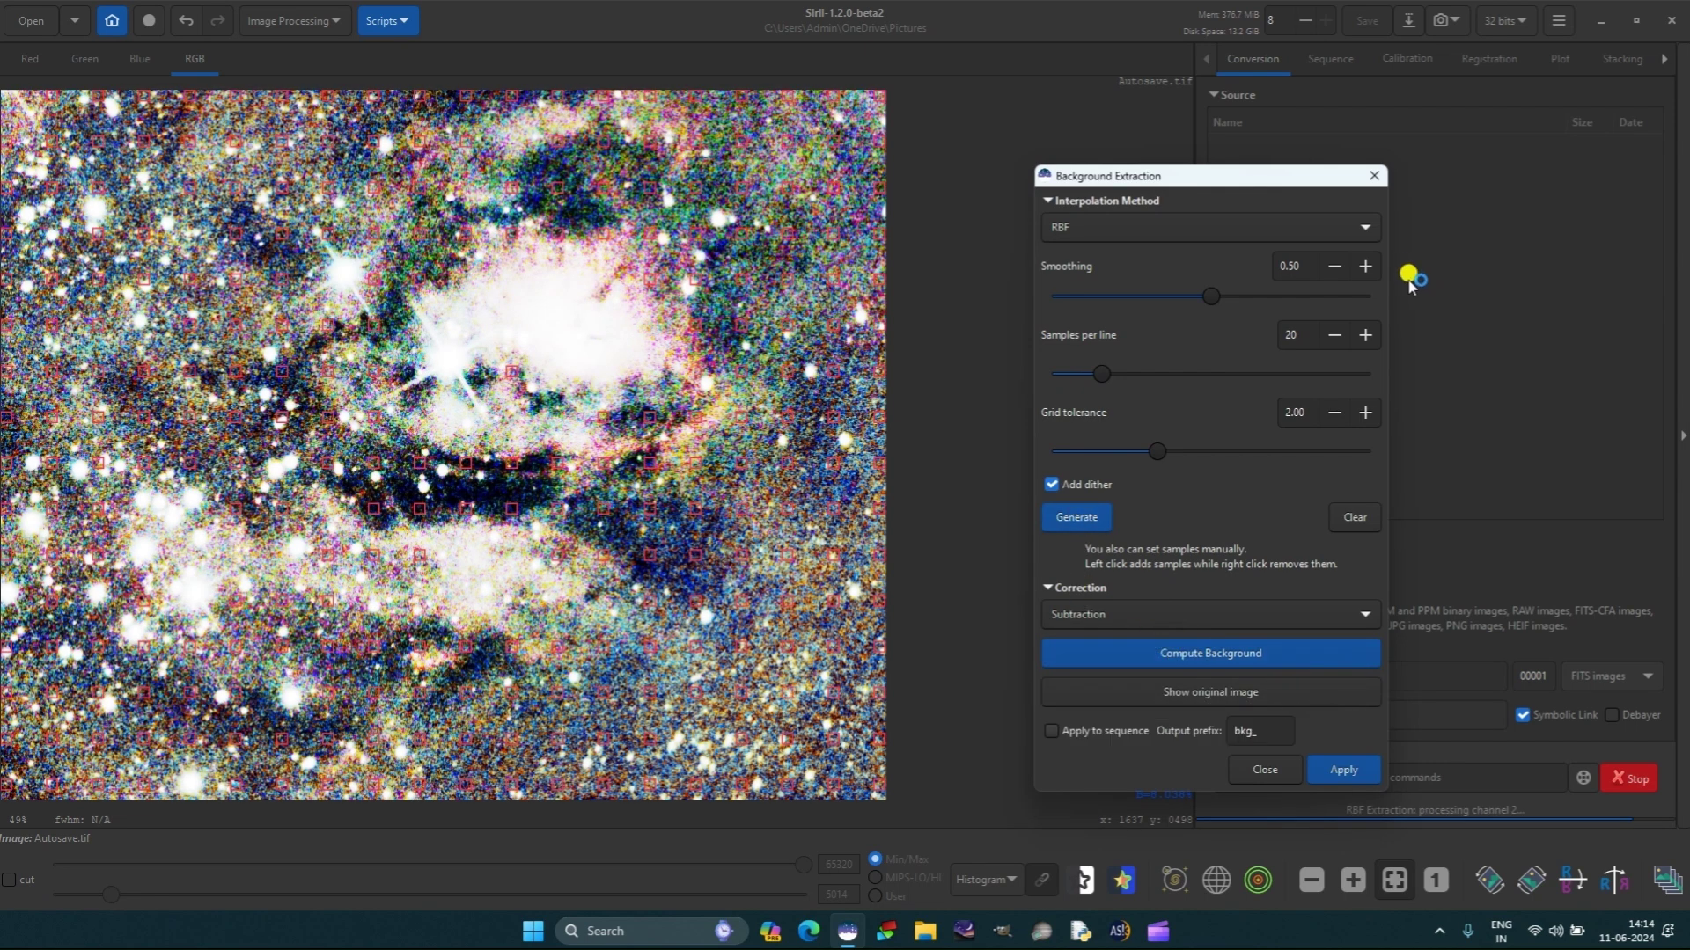
{"action": "left_click", "coordinate": [1331, 762]}
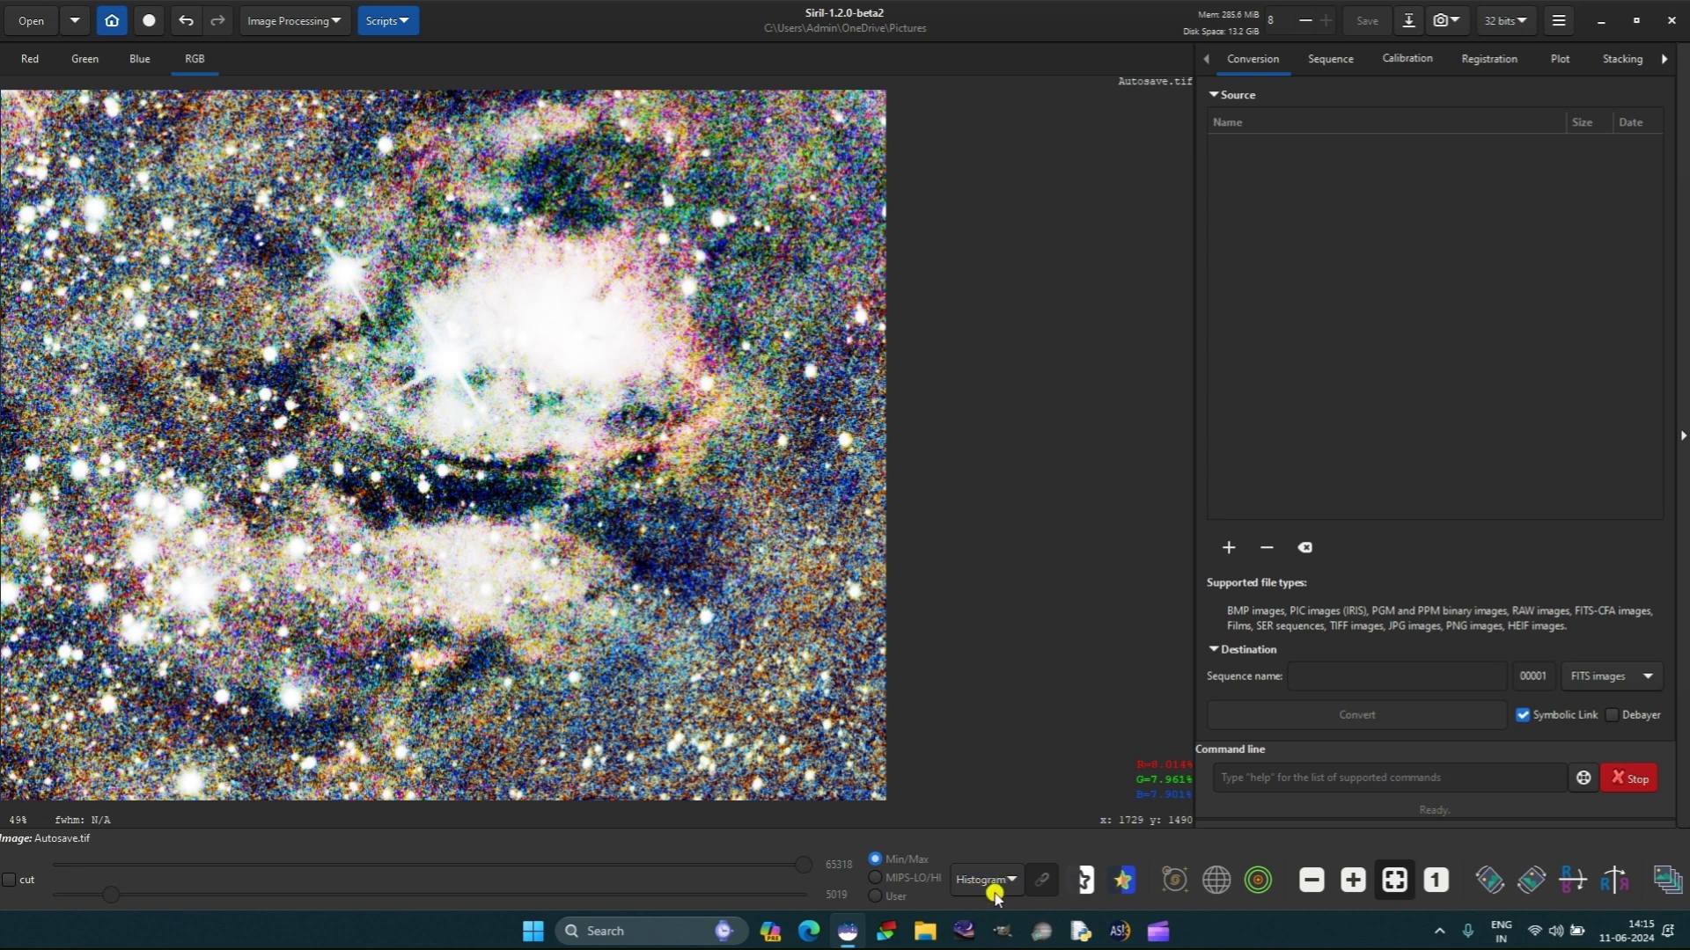
Switch the display mode to Linear and bring up the Image Processing menu
{"action": "left_click", "coordinate": [1003, 883]}
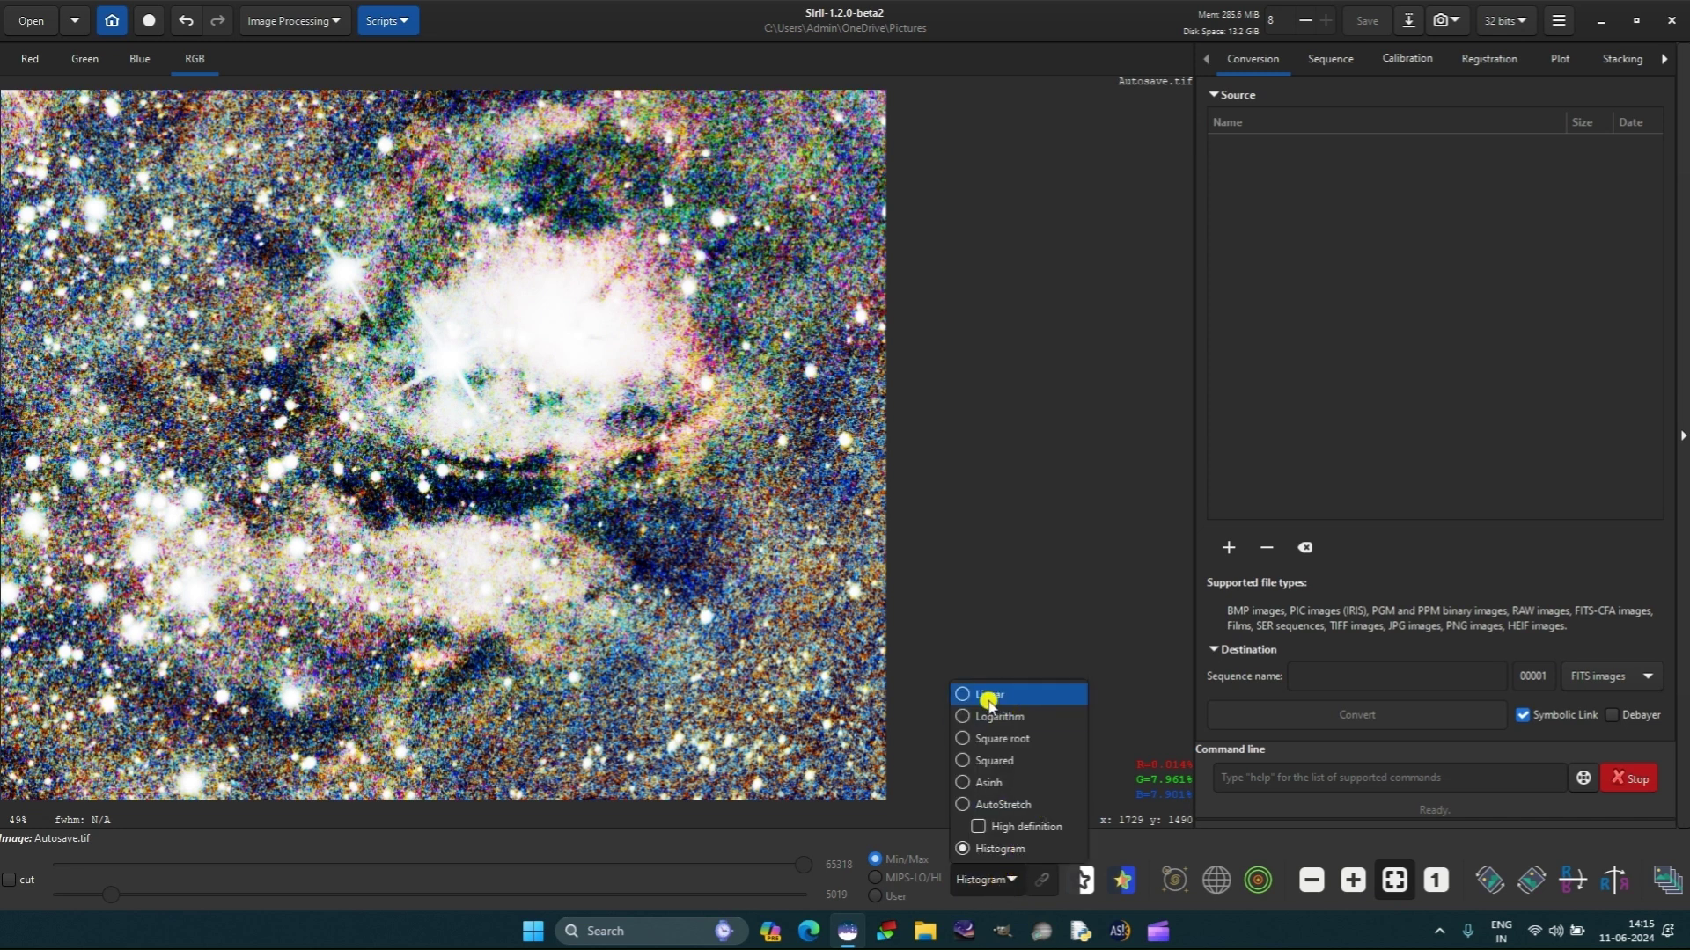
{"action": "left_click", "coordinate": [980, 698]}
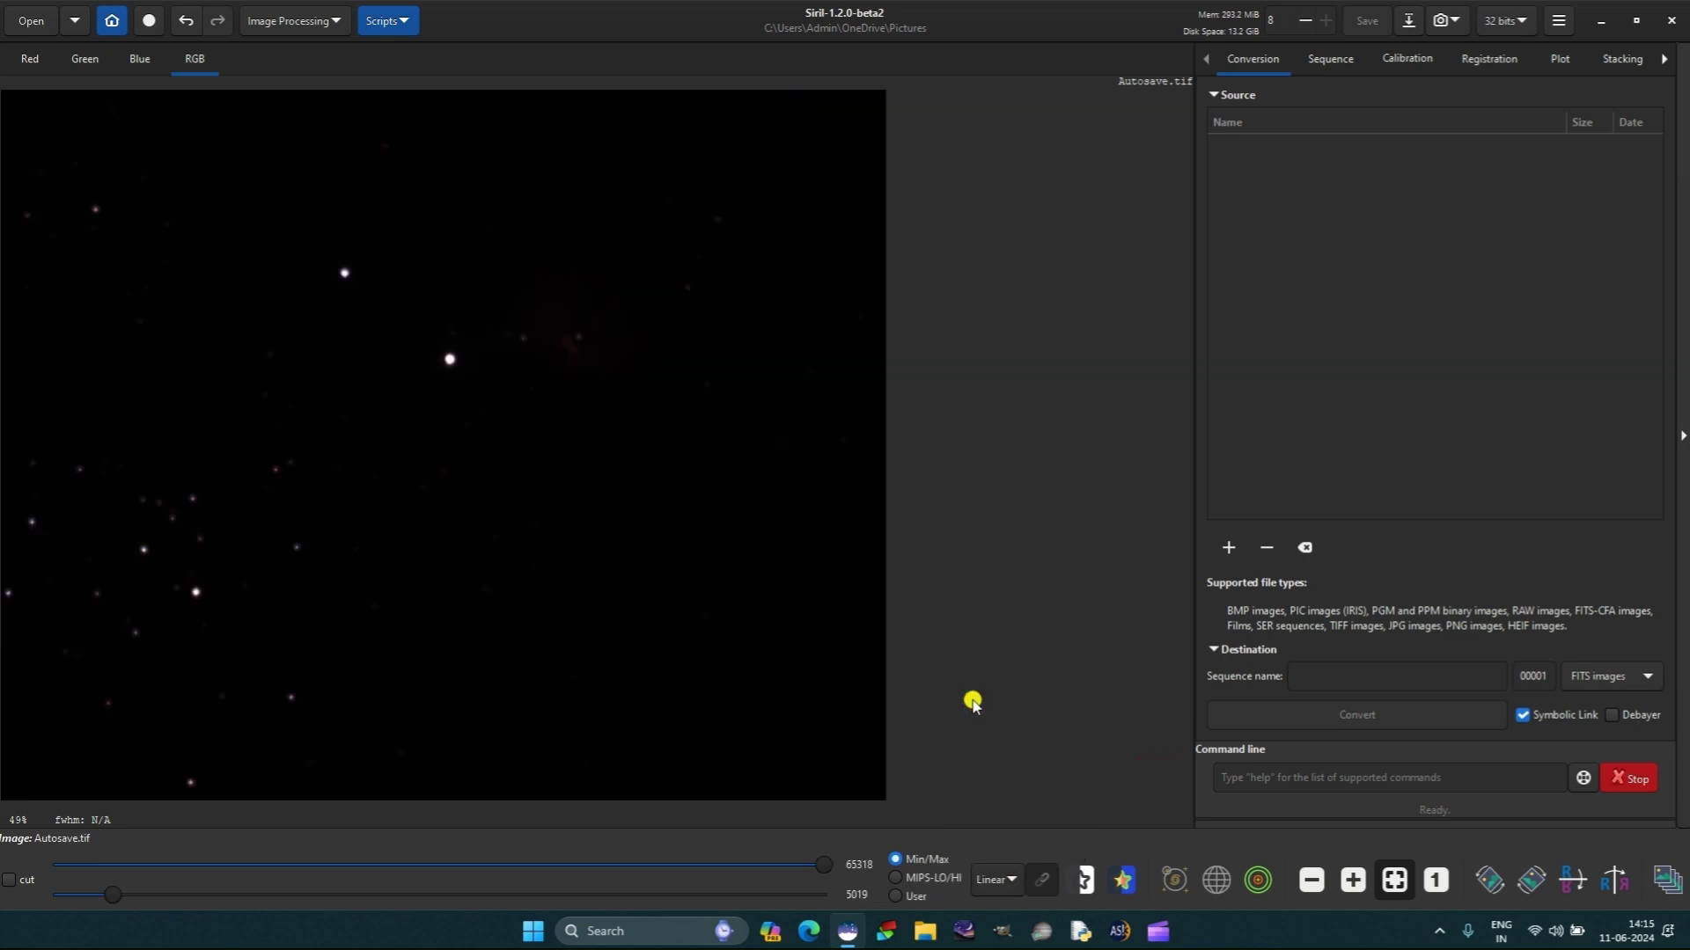
{"action": "left_click", "coordinate": [264, 27]}
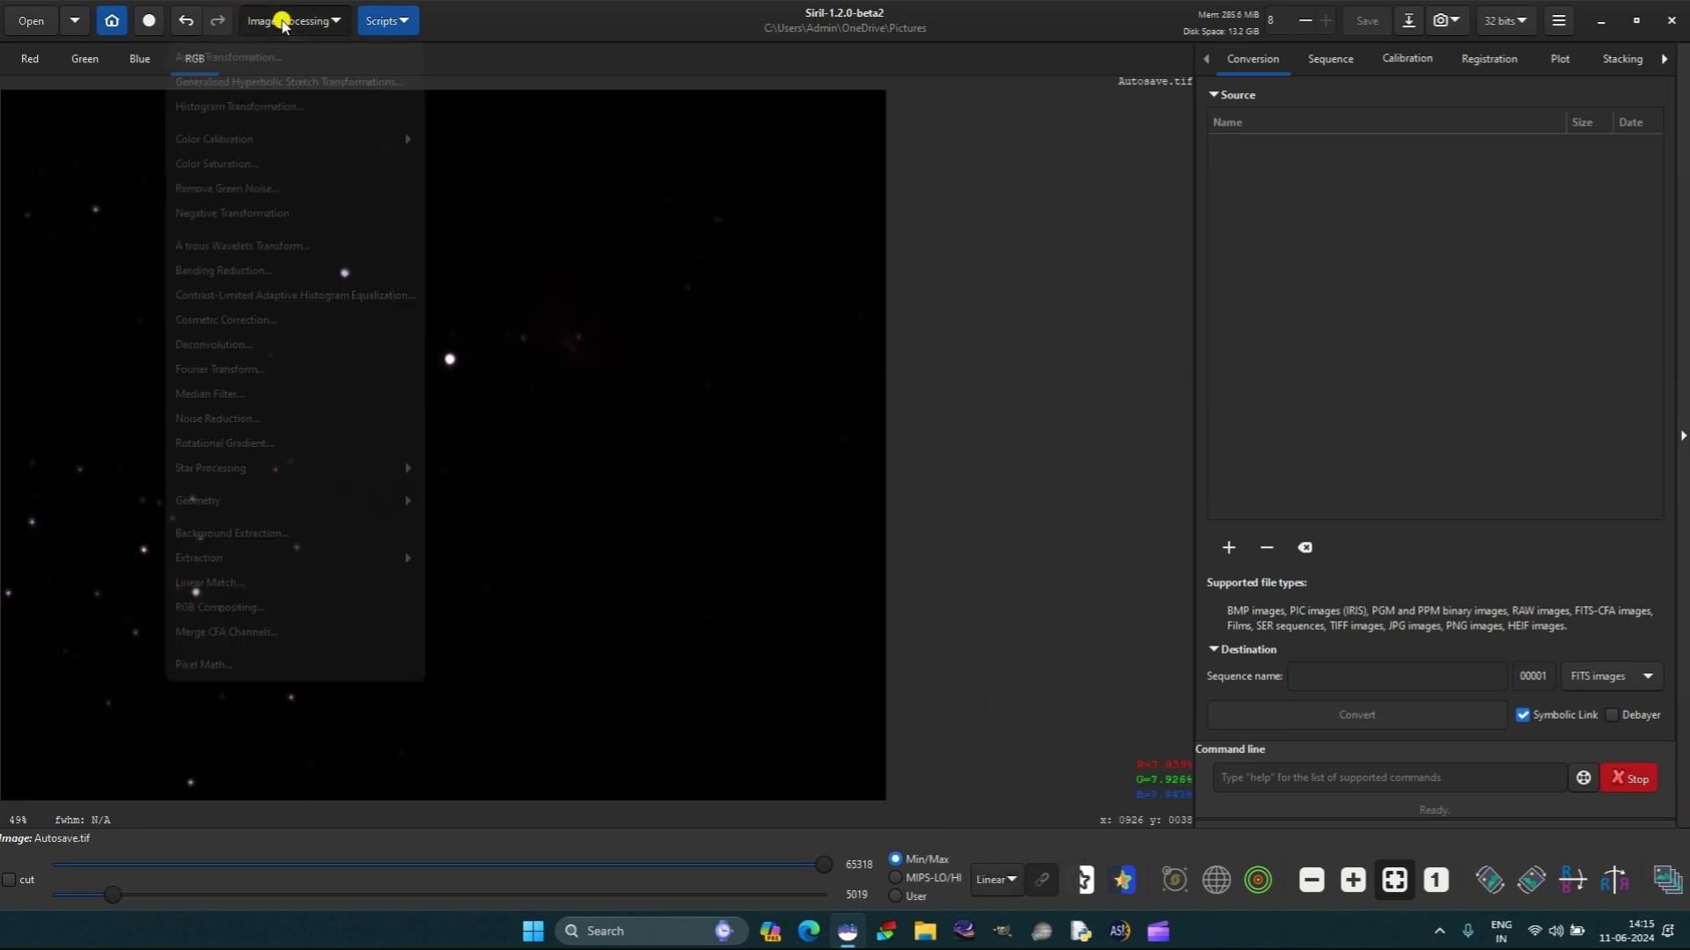
In Histogram Transformation, lower midtones to 0.2602, apply, and close the tool
{"action": "left_click", "coordinate": [279, 119]}
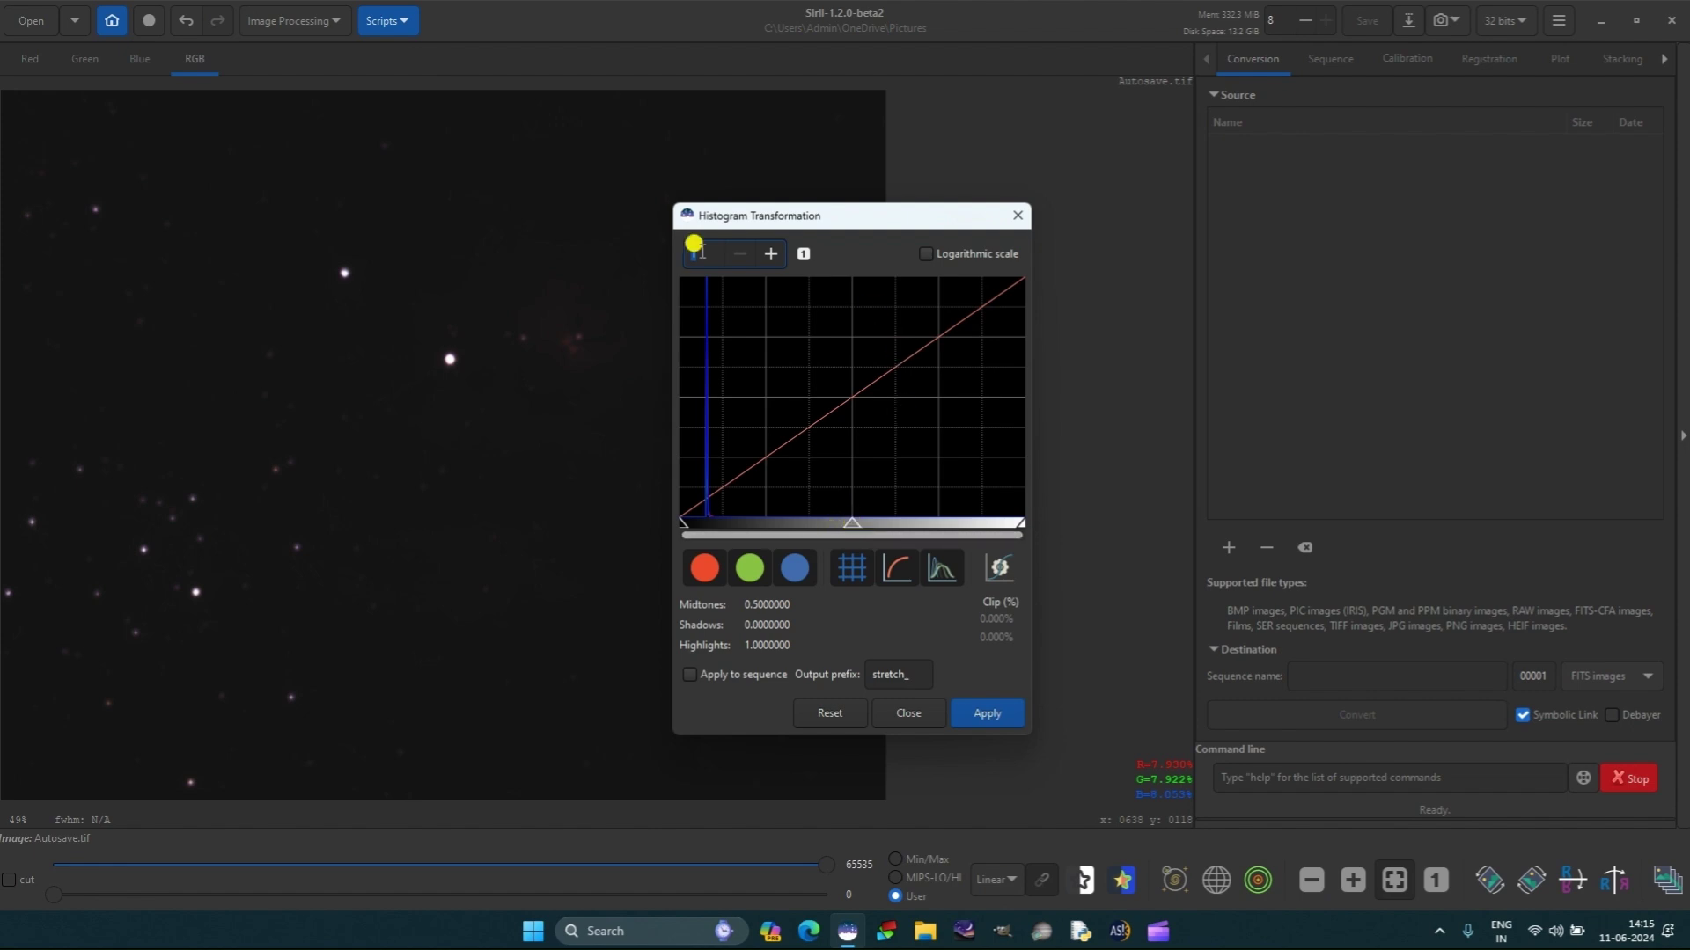
{"action": "left_click_drag", "start_coordinate": [862, 517], "coordinate": [768, 518]}
{"action": "left_click_drag", "start_coordinate": [817, 235], "coordinate": [1004, 273]}
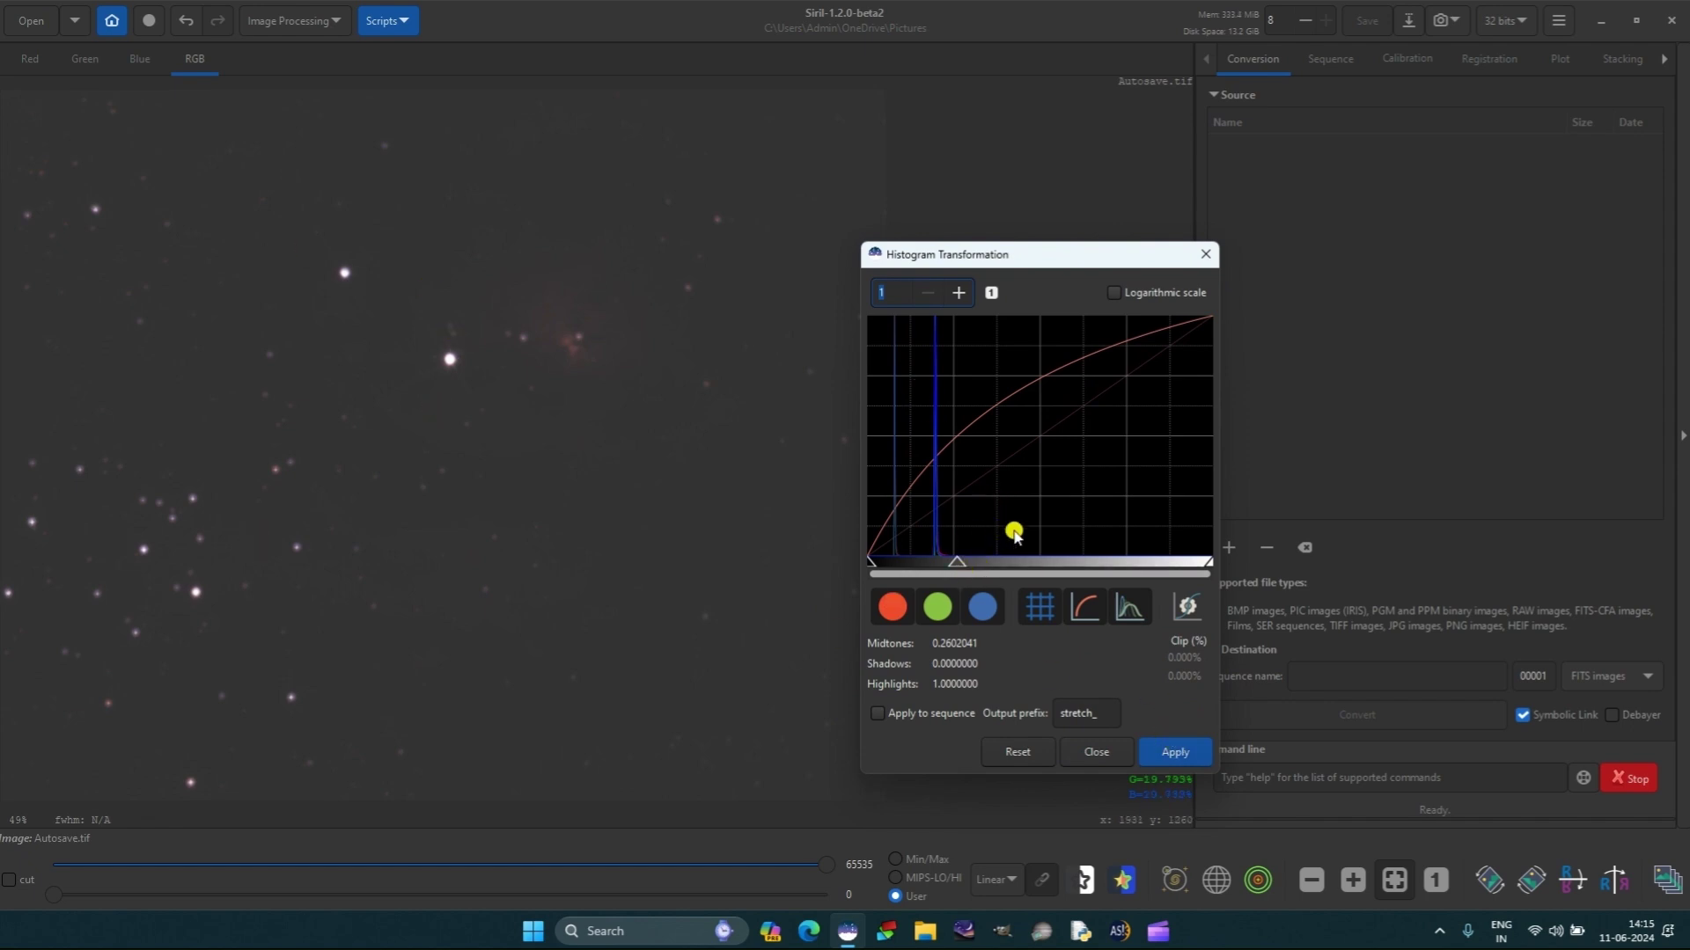
{"action": "left_click", "coordinate": [1168, 753]}
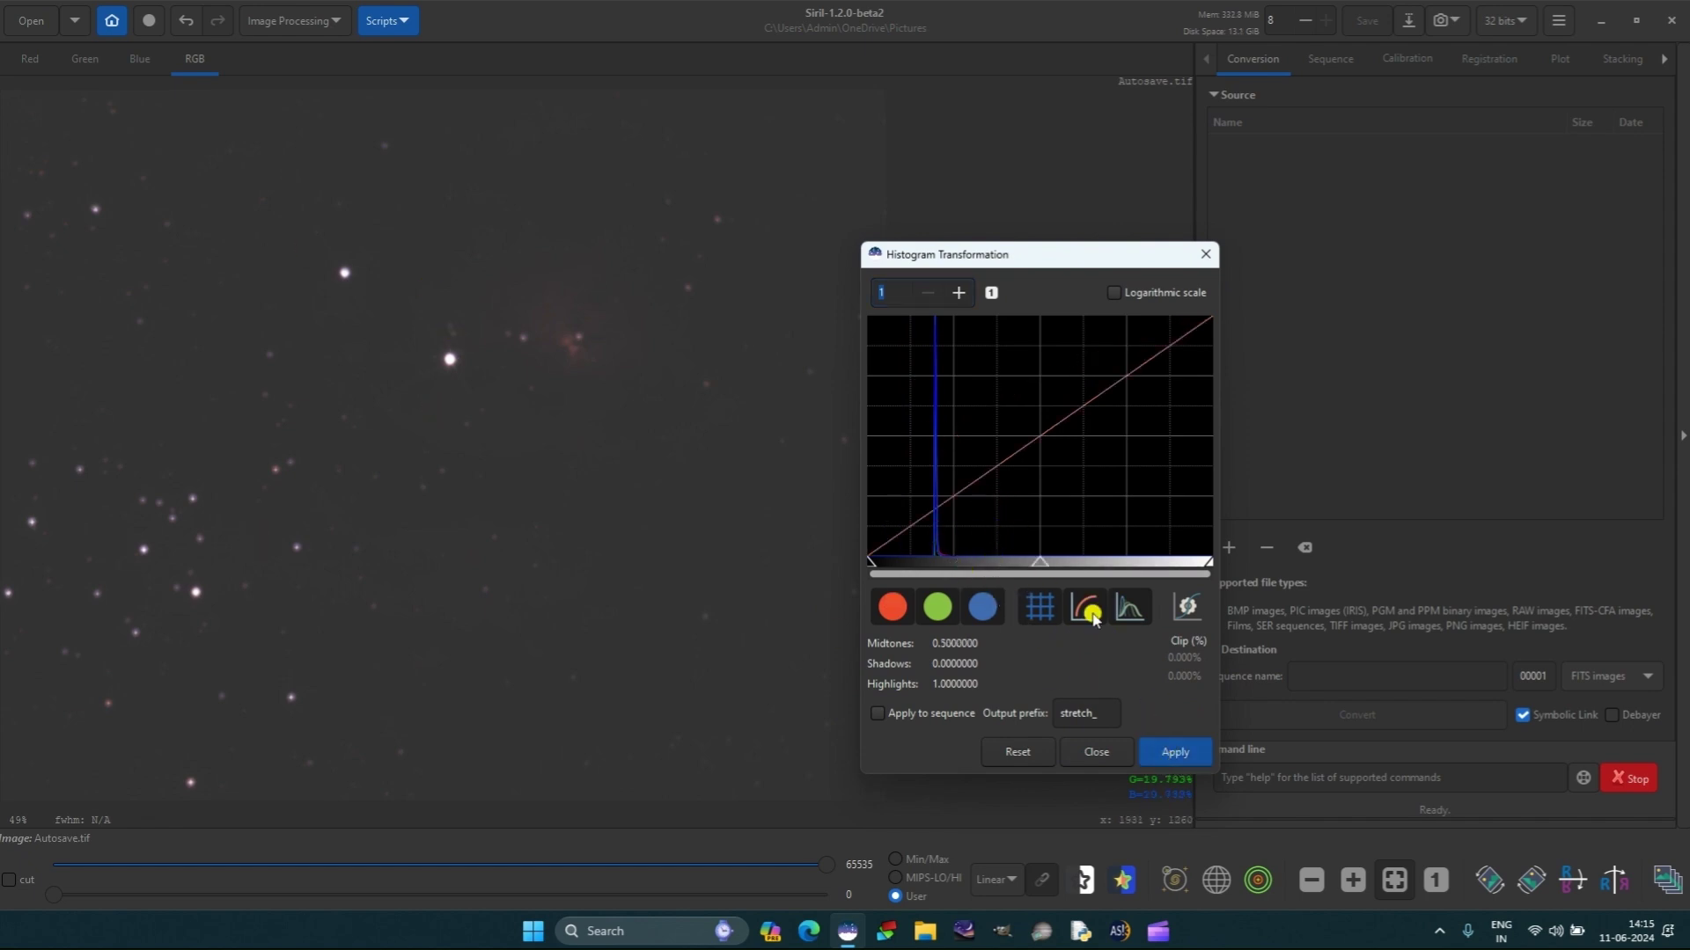
{"action": "left_click", "coordinate": [1206, 254]}
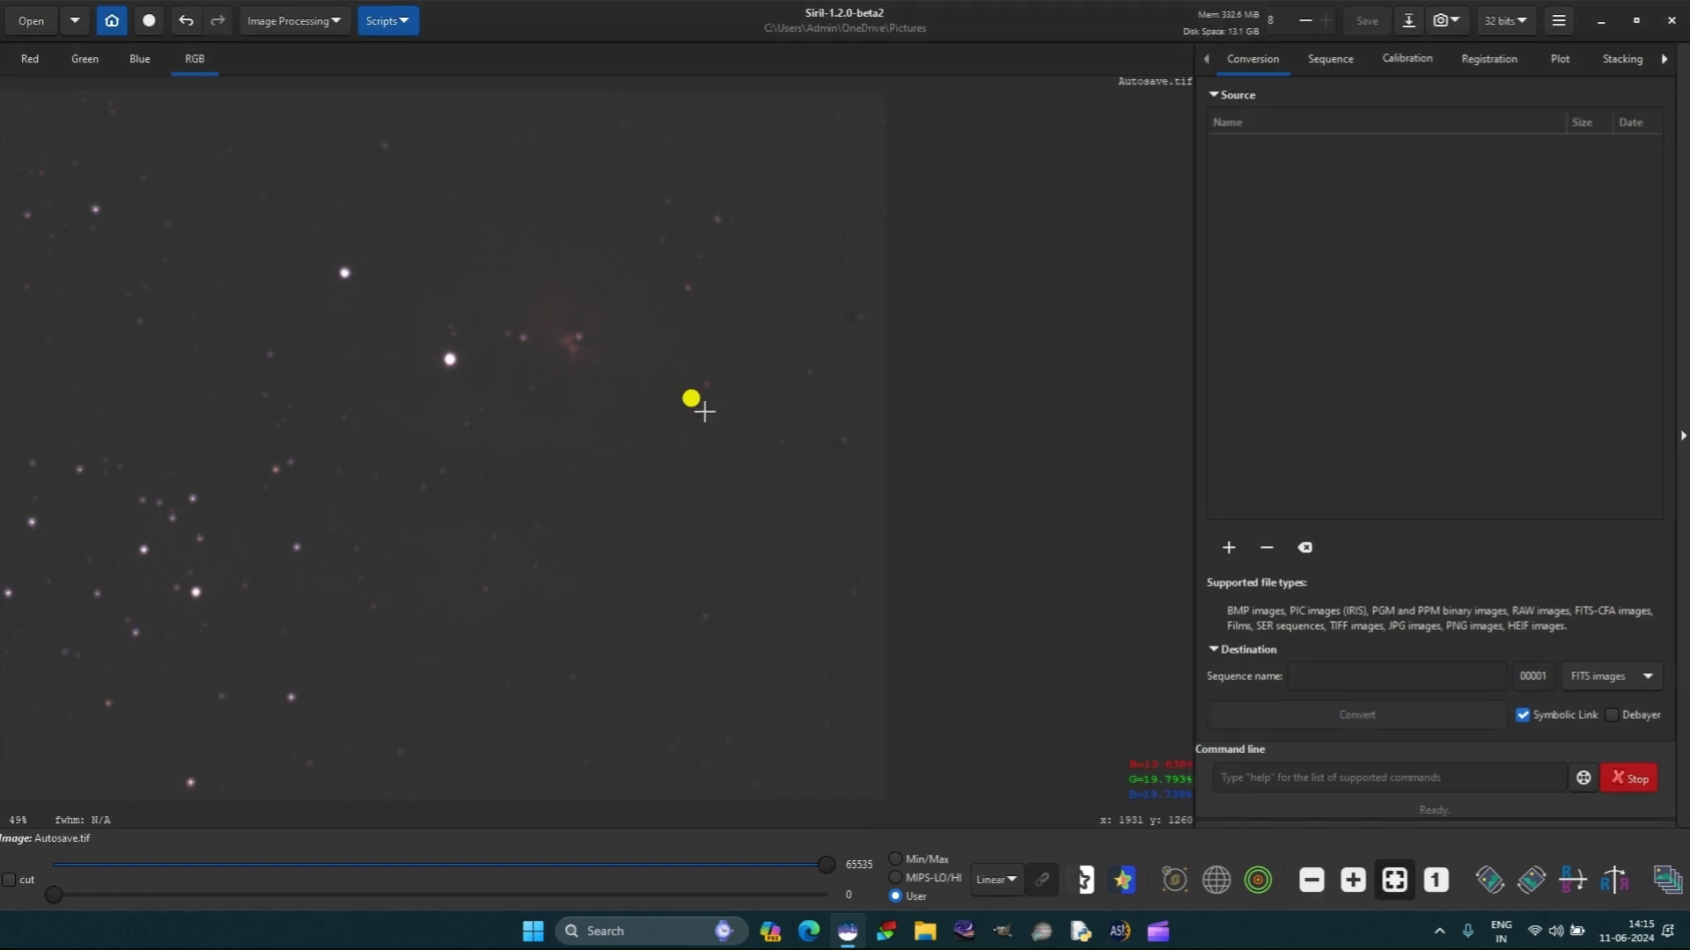
Choose 16 bits from the bit-depth dropdown, triggering the precision-loss warning
{"action": "left_click", "coordinate": [1507, 20]}
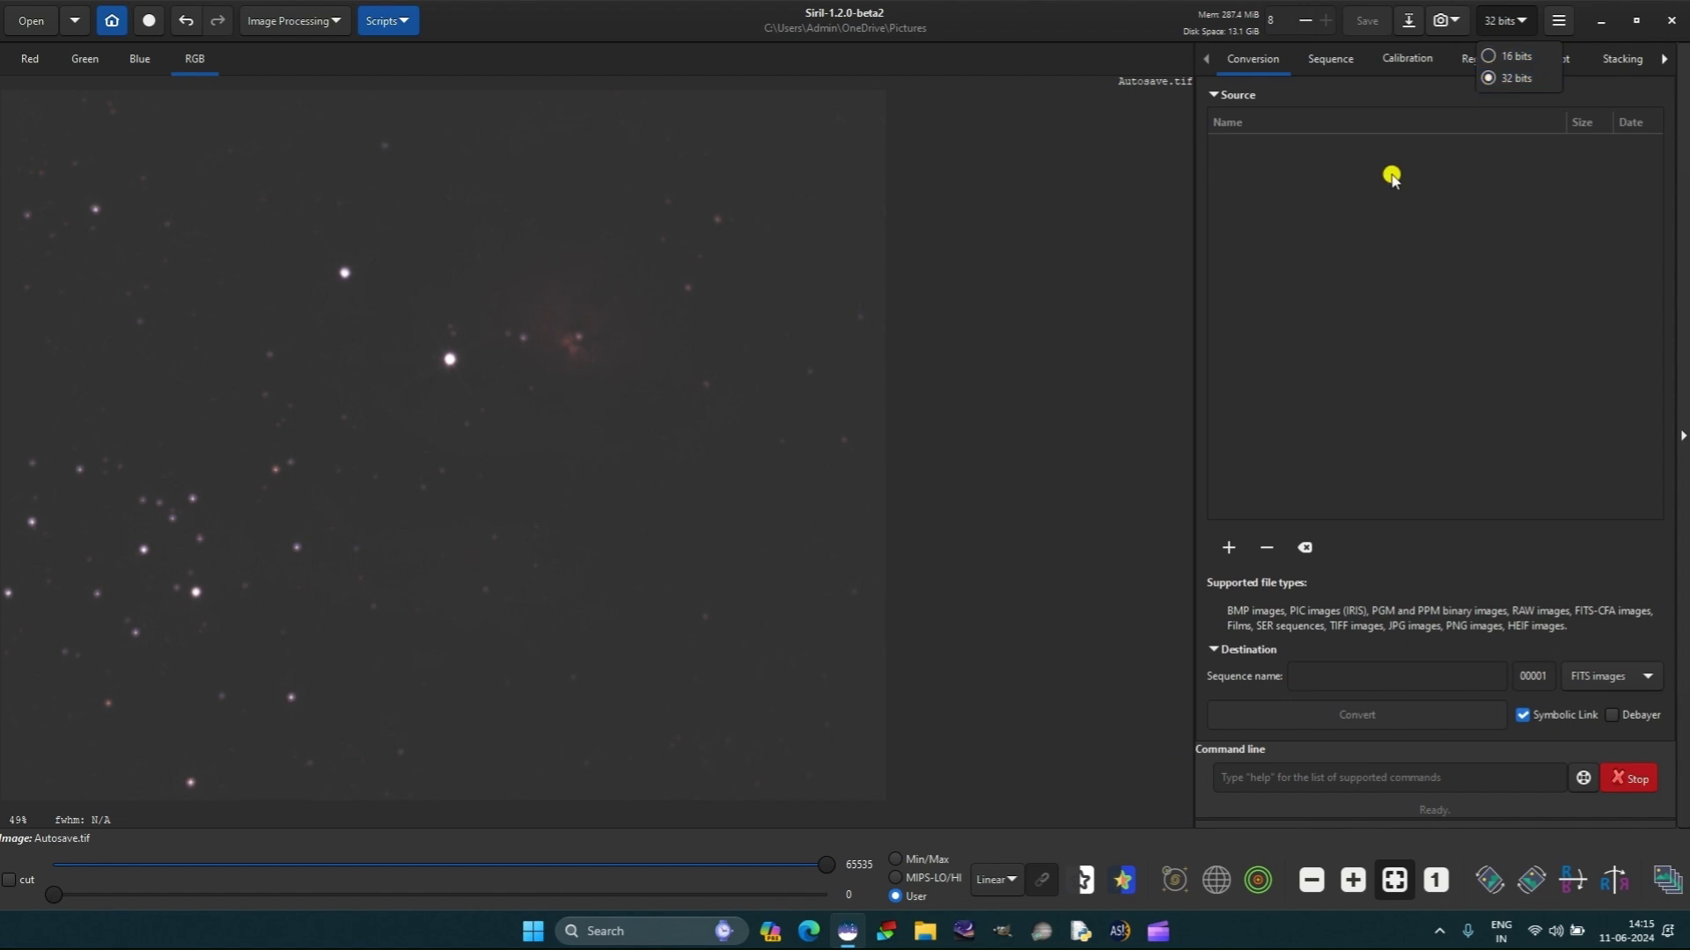
{"action": "left_click", "coordinate": [970, 499]}
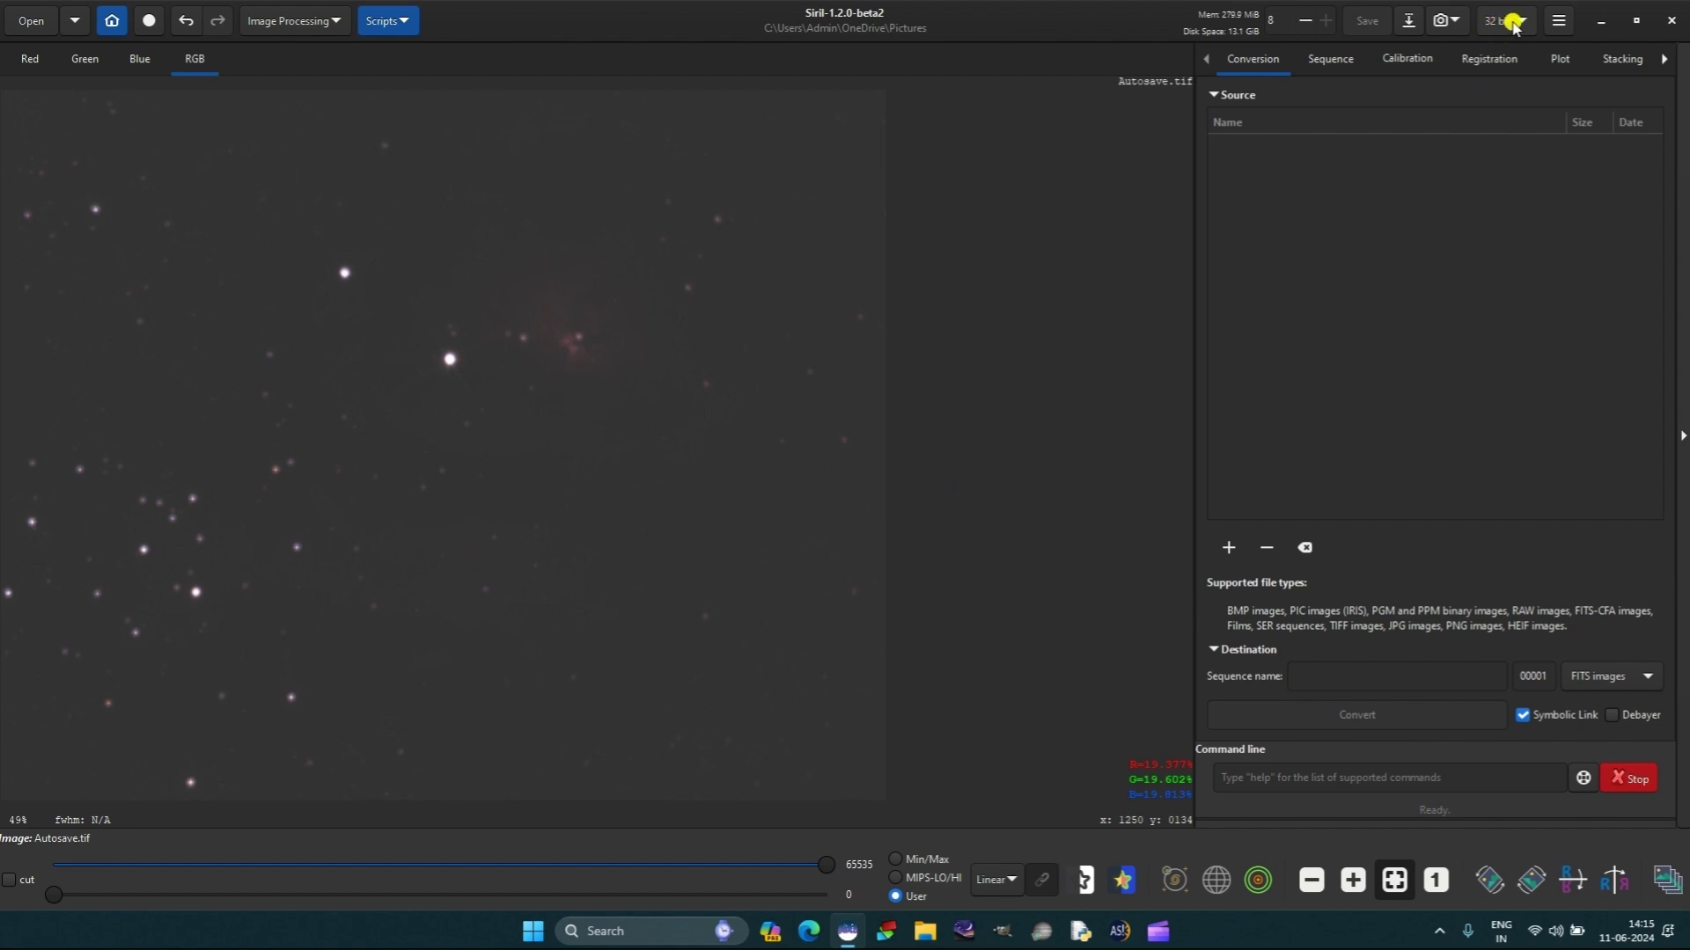
{"action": "key", "text": "super+Down"}
{"action": "key", "text": "super+Left"}
{"action": "key", "text": "super+Up"}
{"action": "left_click", "coordinate": [1504, 20]}
{"action": "left_click", "coordinate": [1502, 50]}
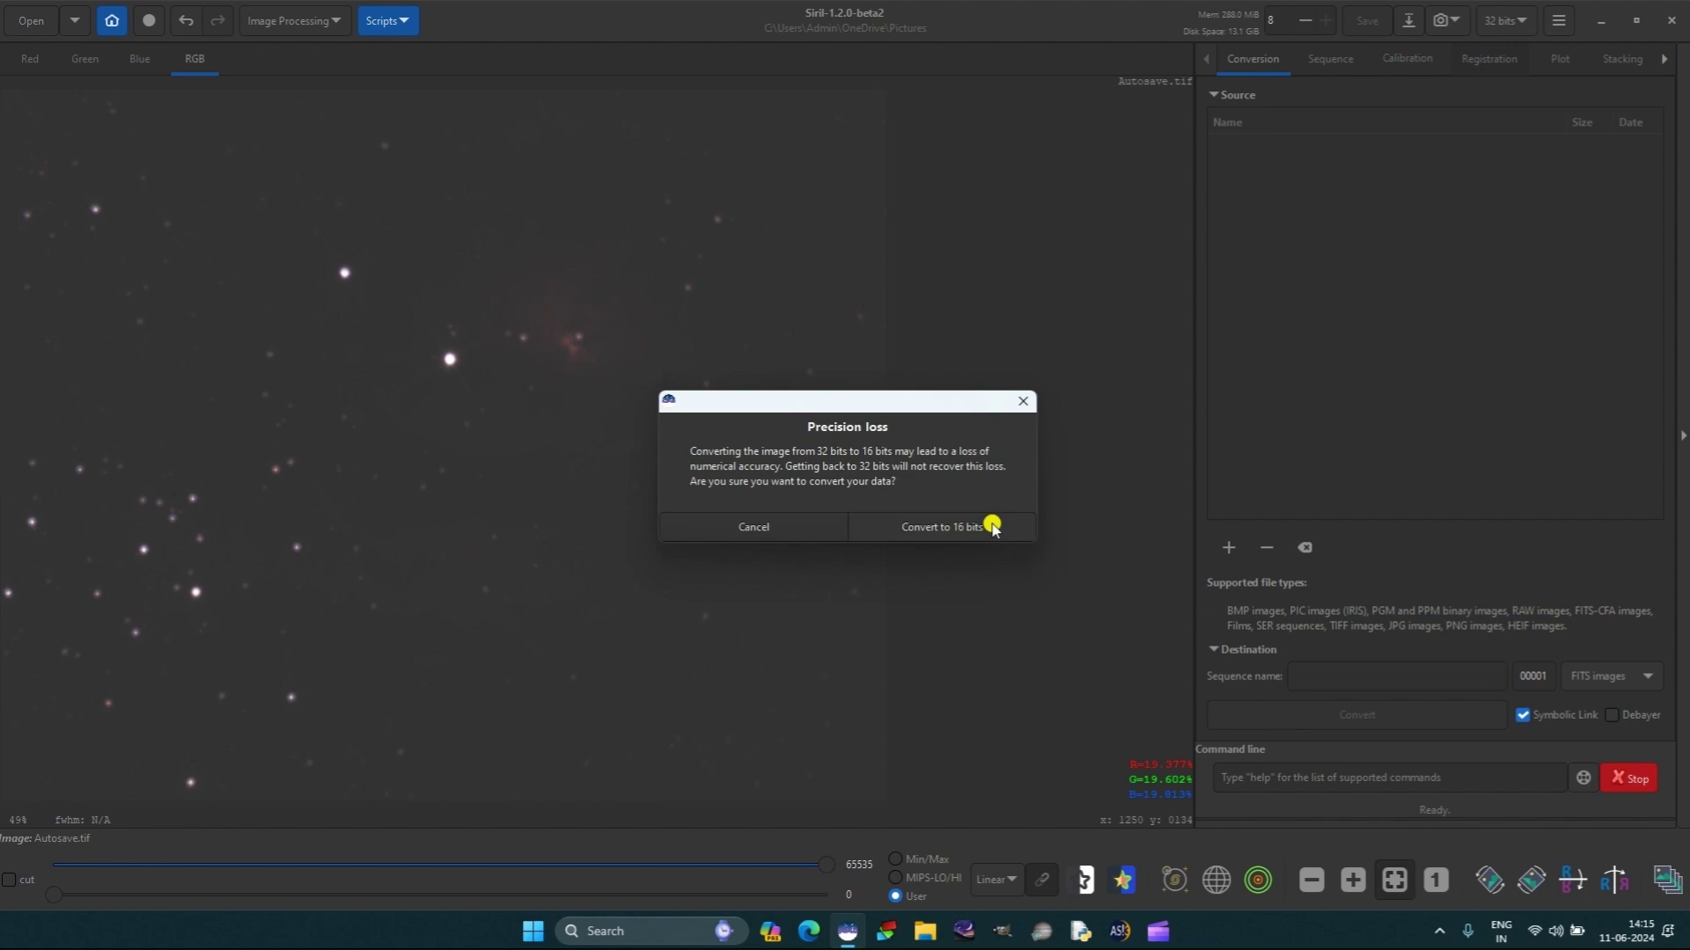
Convert to 16 bits, save as LagoonM8.tif in SharpCap Captures/2024-06-09, and close Siril
{"action": "left_click", "coordinate": [992, 526]}
{"action": "left_click", "coordinate": [1410, 19]}
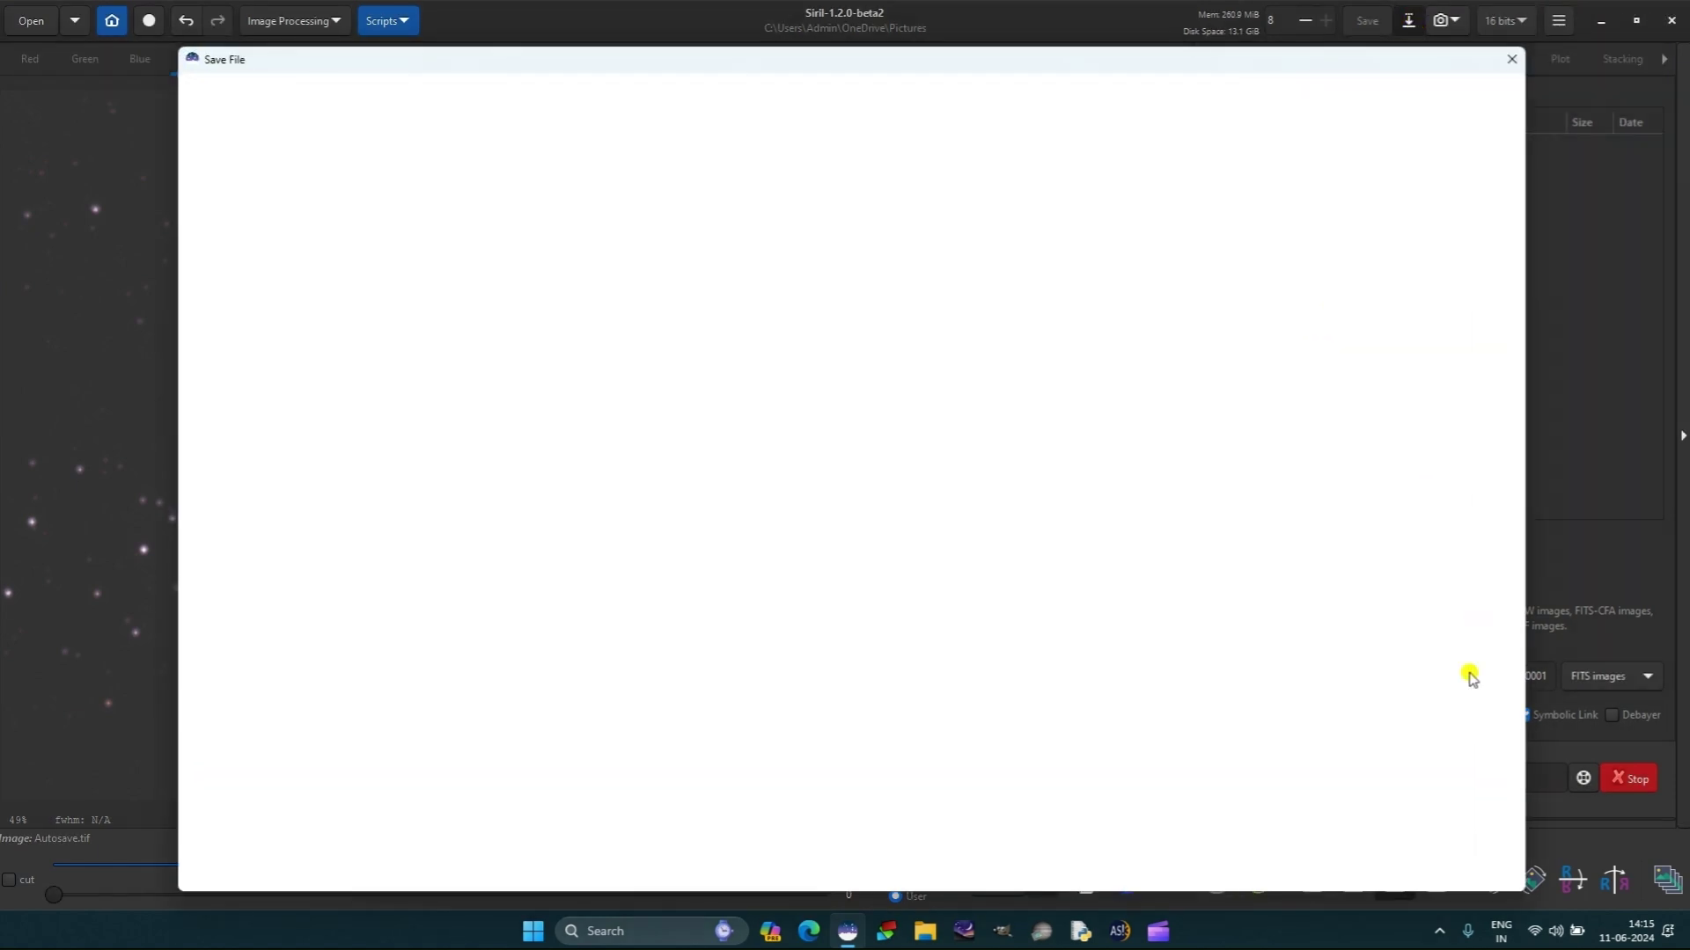
{"action": "left_click", "coordinate": [272, 176]}
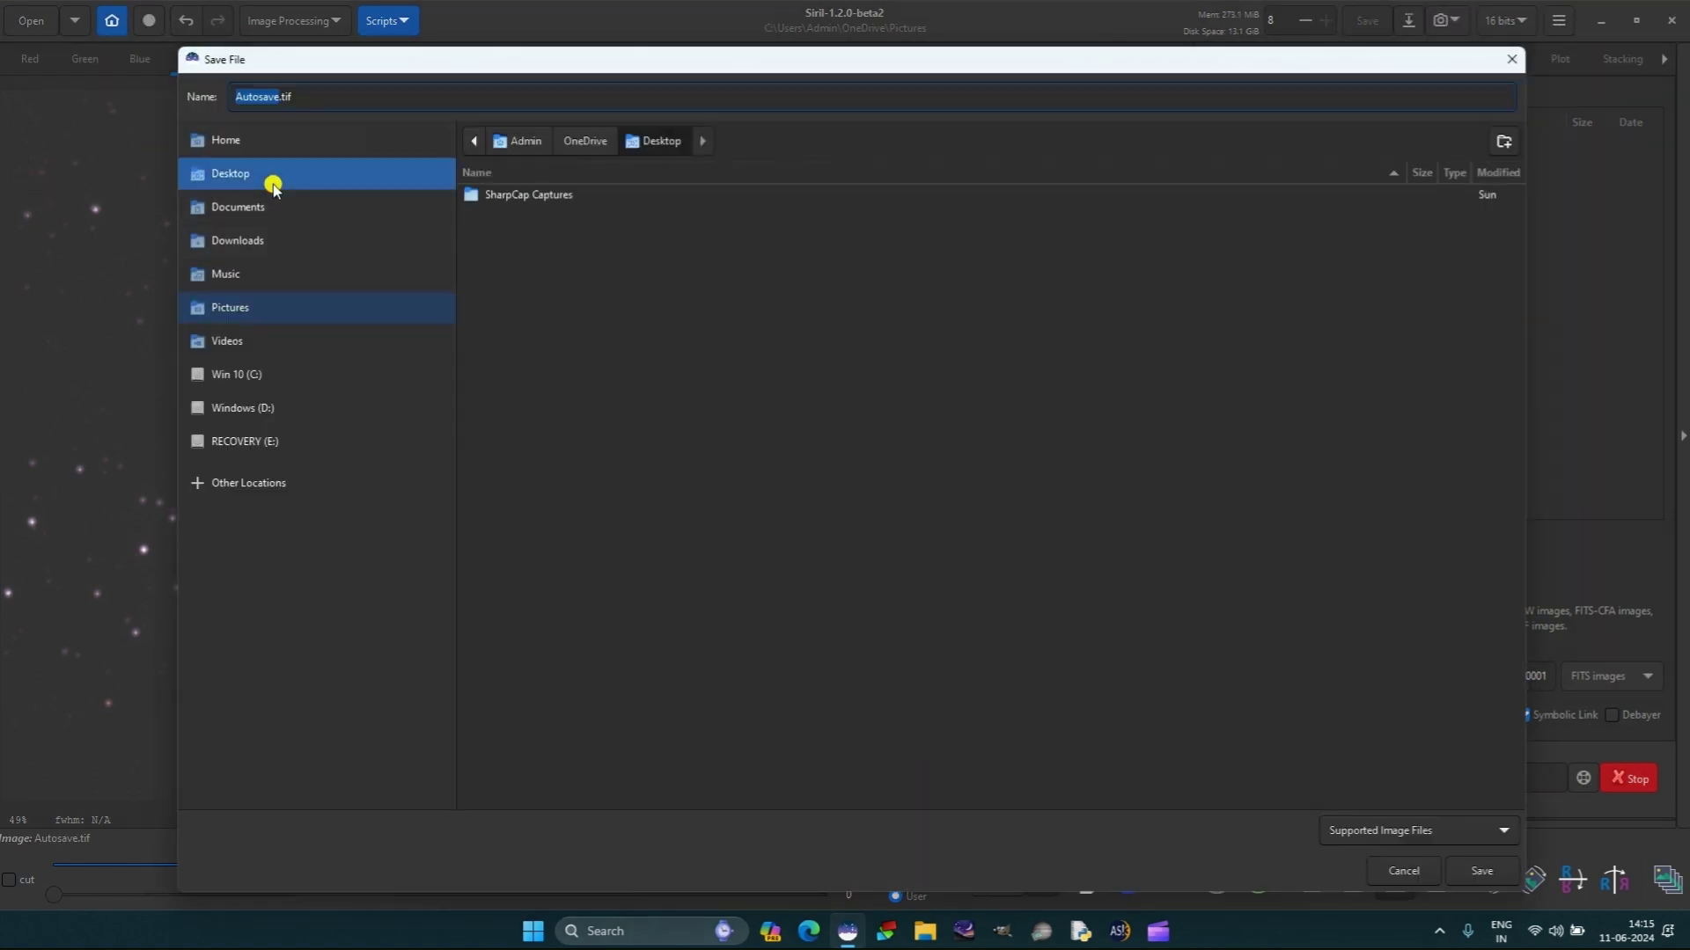
{"action": "double_click", "coordinate": [558, 192]}
{"action": "left_click", "coordinate": [520, 277]}
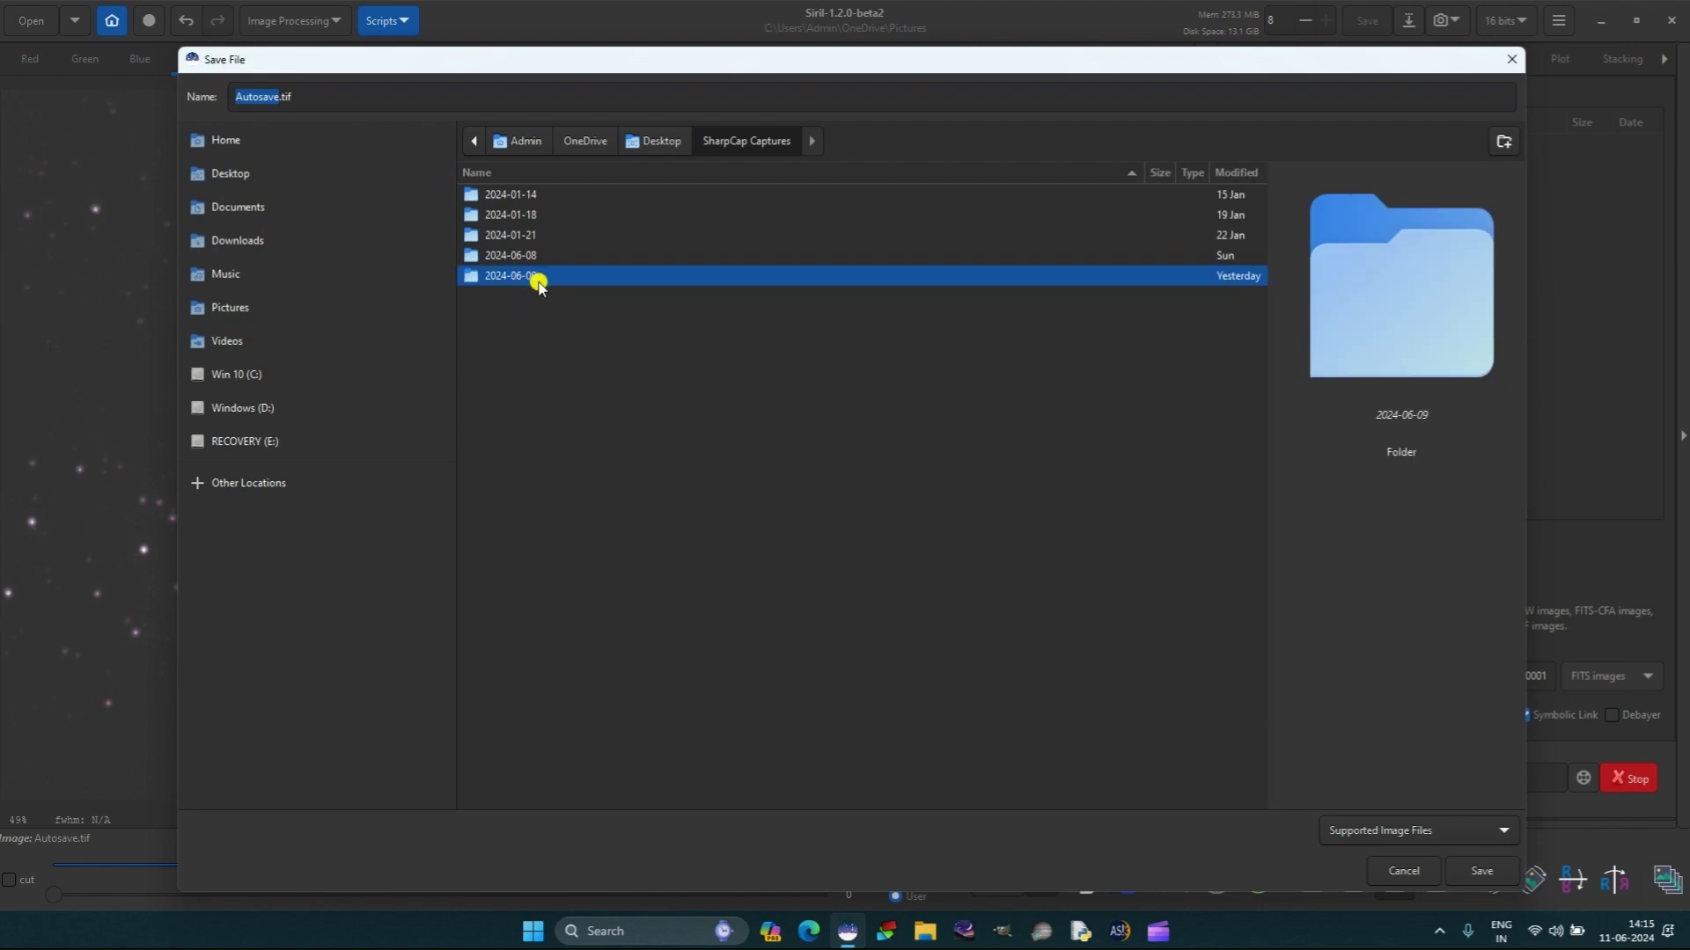
{"action": "double_click", "coordinate": [537, 276]}
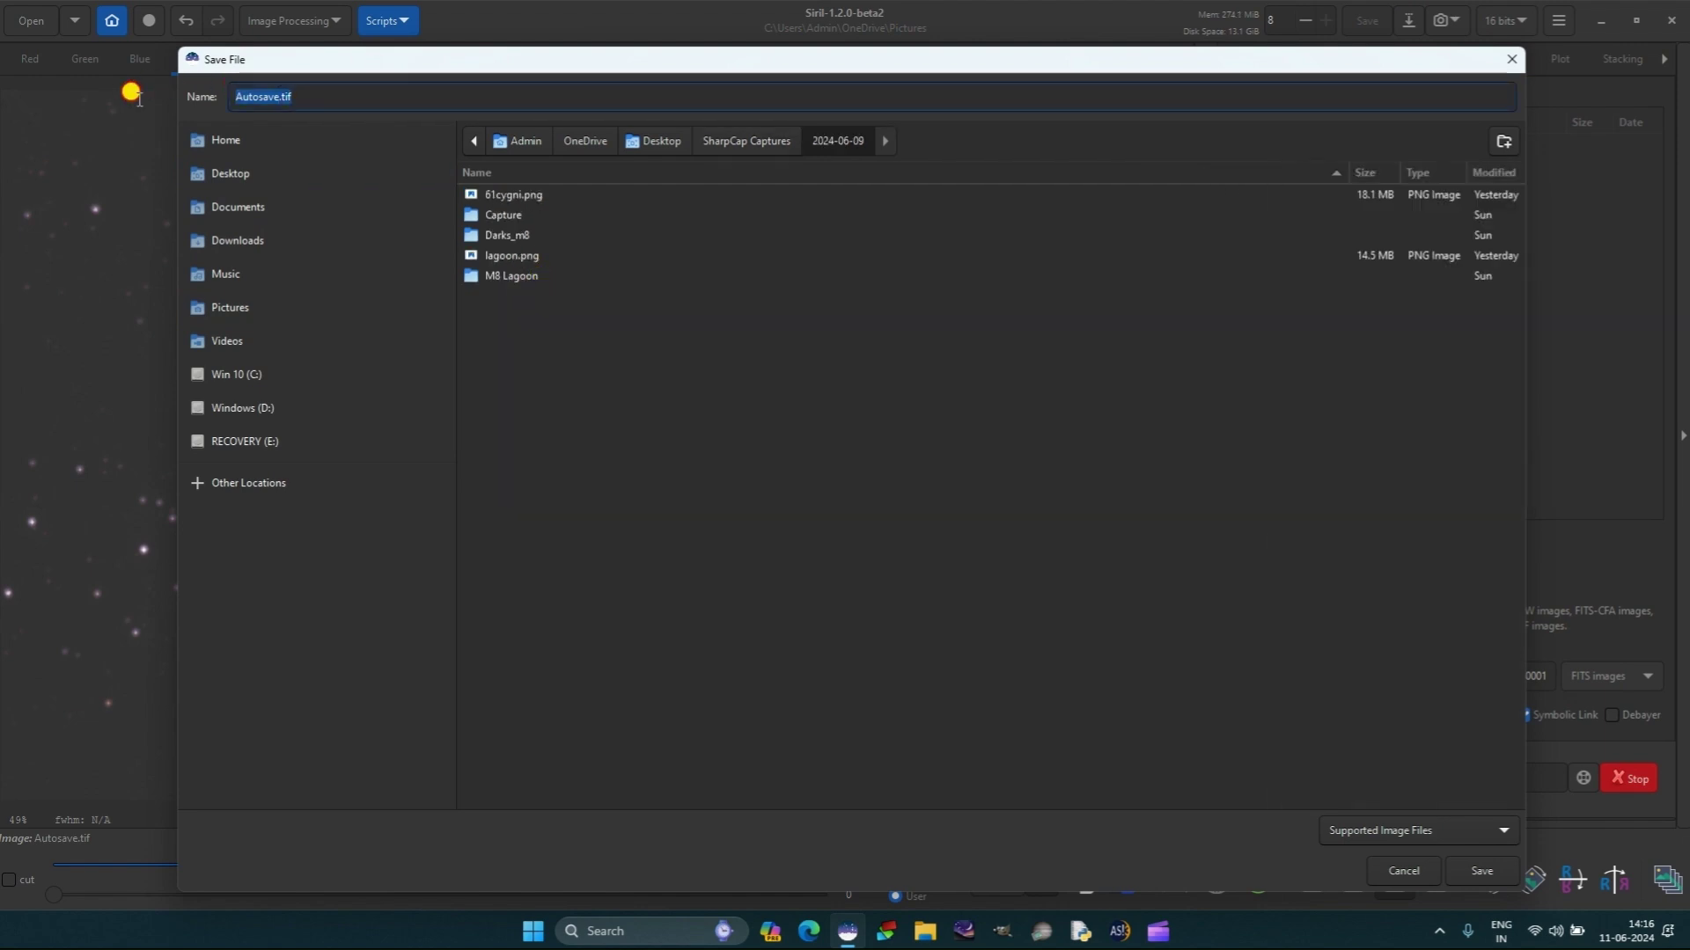
{"action": "type", "text": "LagoonM8"}
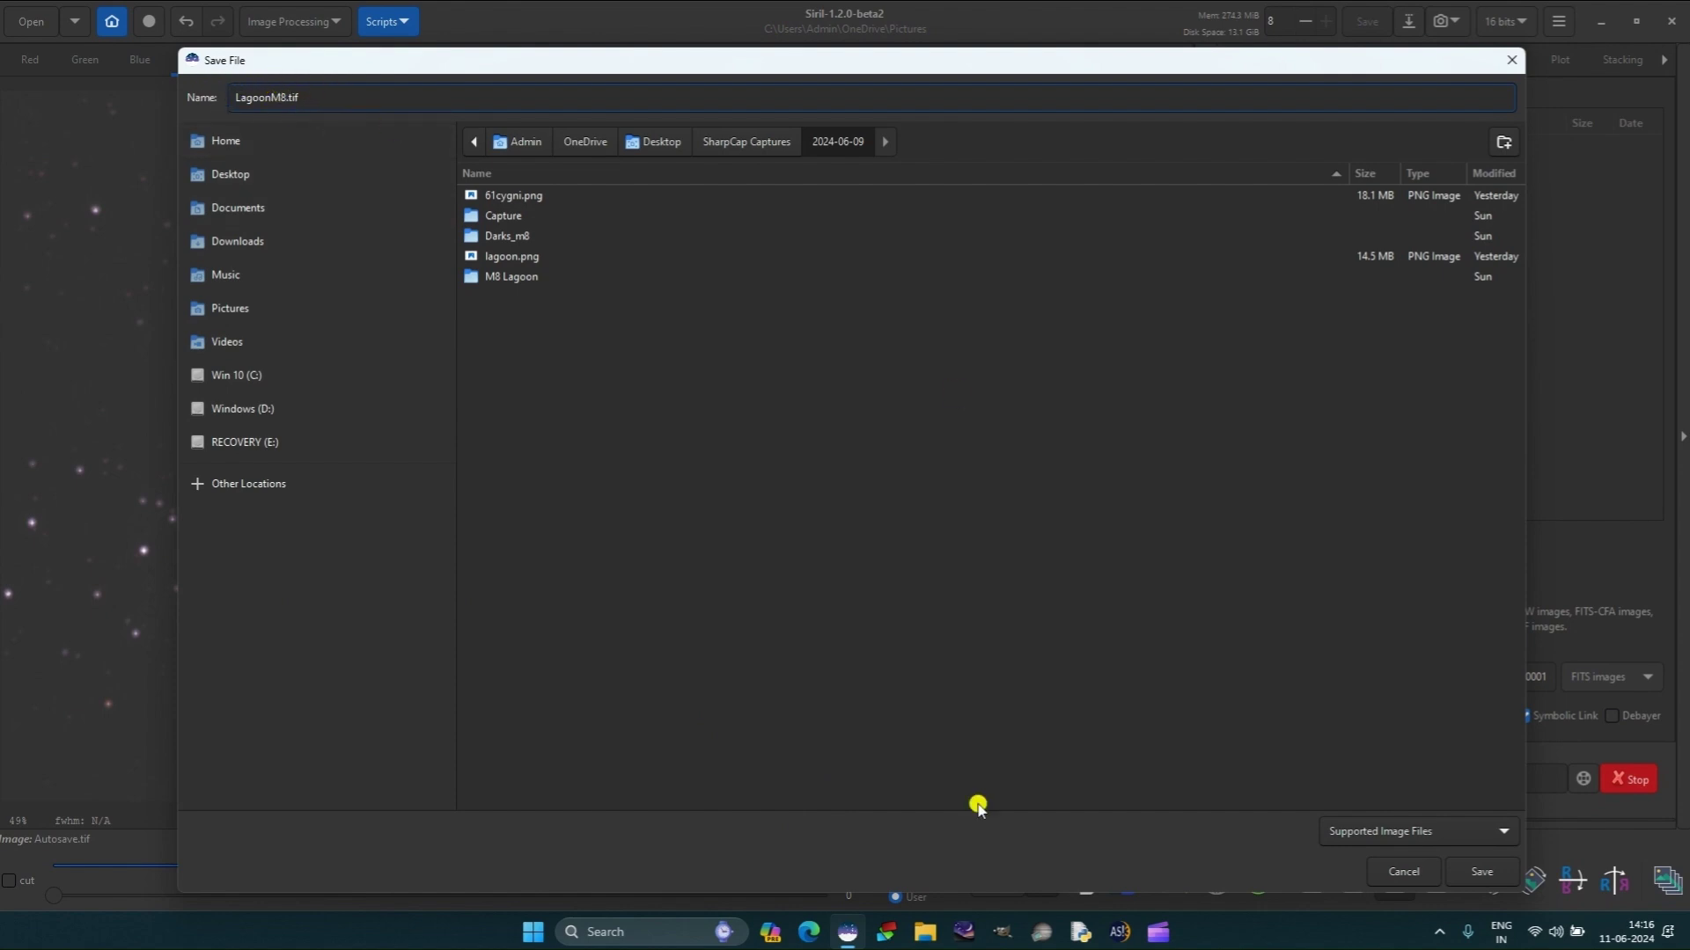
{"action": "left_click", "coordinate": [1482, 876]}
{"action": "left_click", "coordinate": [1169, 615]}
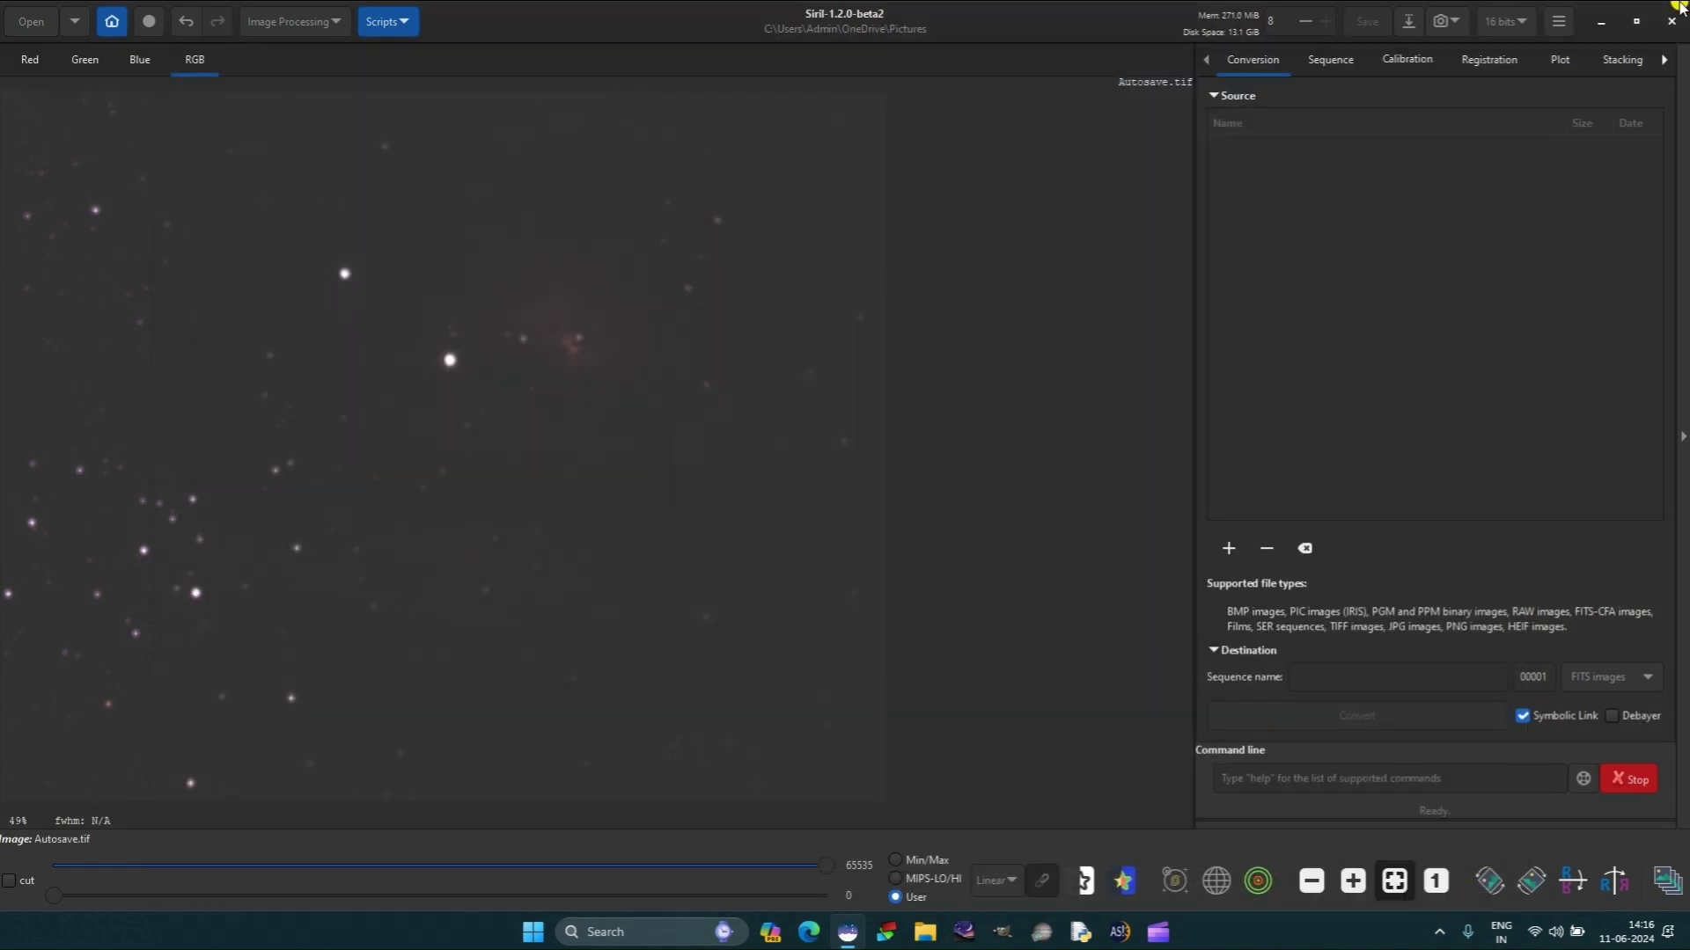
{"action": "left_click", "coordinate": [1670, 26]}
Confirm quitting Siril, then open Desktop/SharpCap Captures/2024-06-09/LagoonM8.tif in GIMP
{"action": "left_click", "coordinate": [883, 522]}
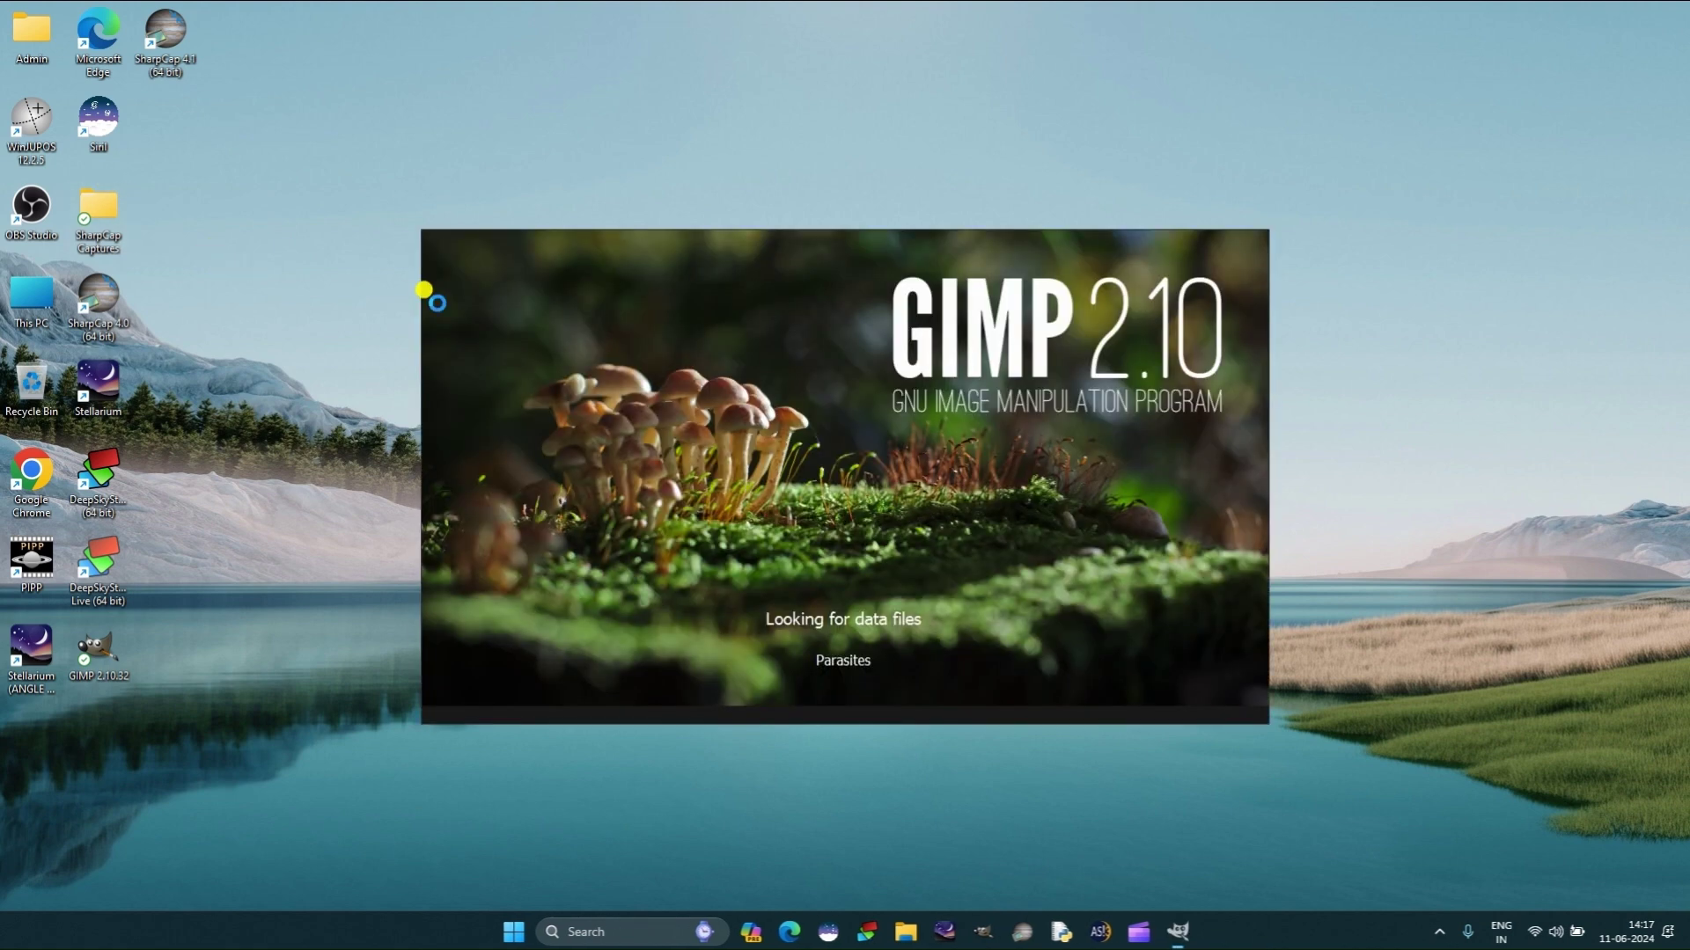
{"action": "left_click_drag", "start_coordinate": [438, 173], "coordinate": [1244, 446]}
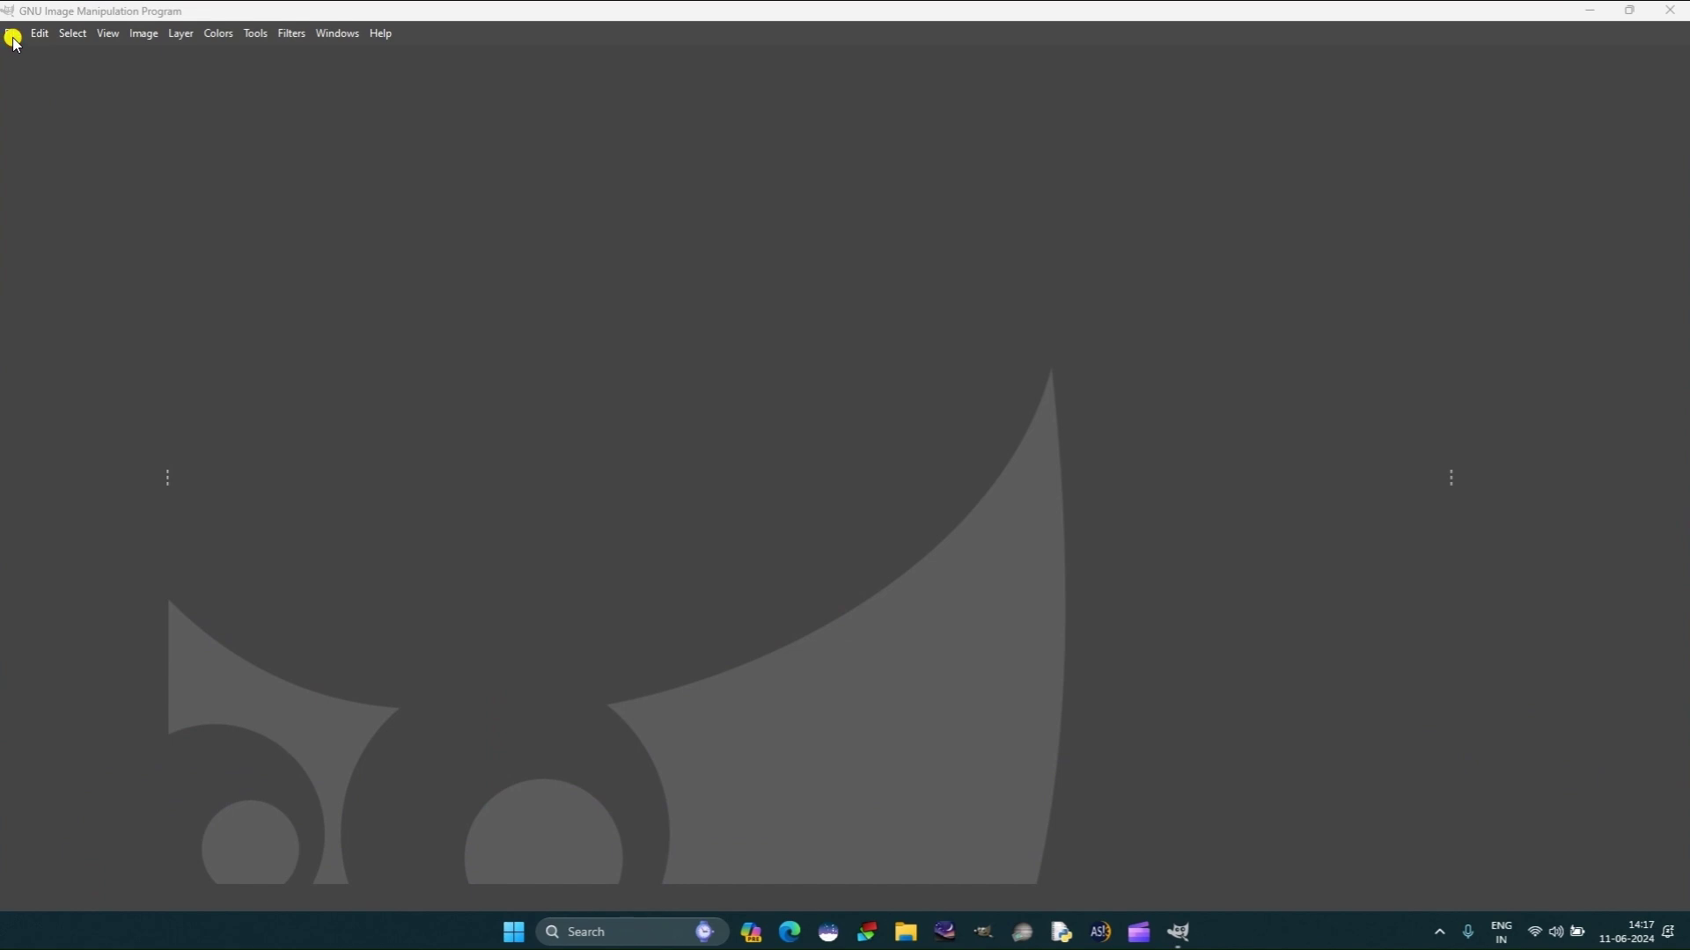
{"action": "left_click", "coordinate": [13, 35]}
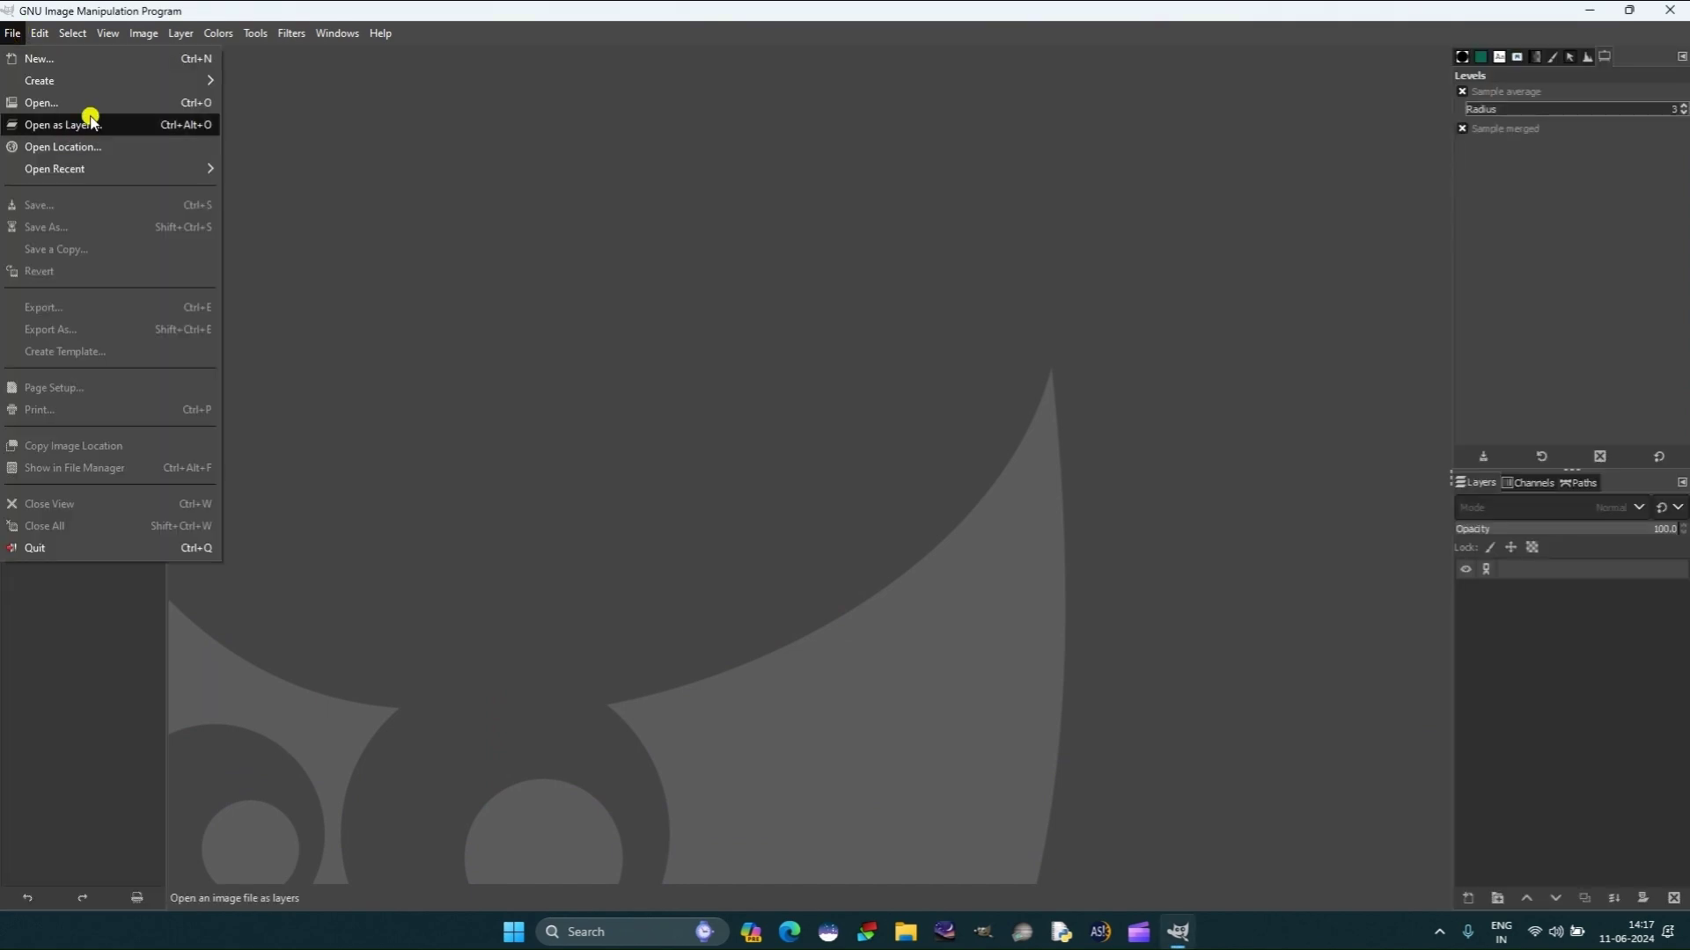
{"action": "left_click", "coordinate": [82, 104]}
{"action": "left_click", "coordinate": [605, 264]}
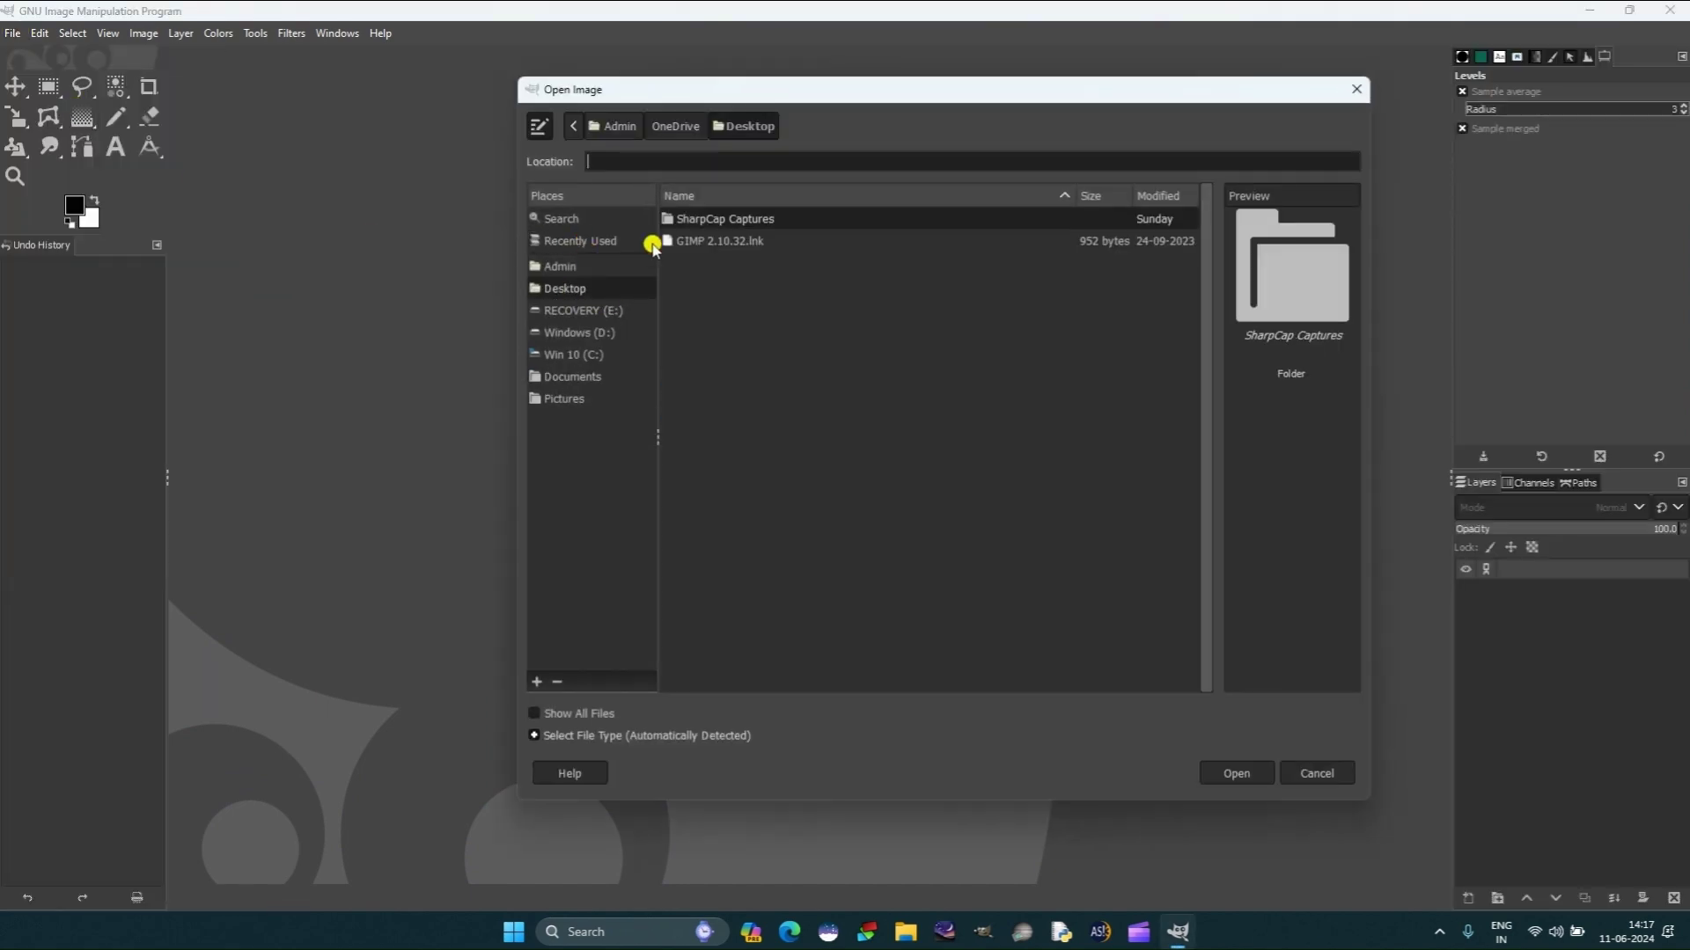
{"action": "double_click", "coordinate": [744, 220]}
{"action": "double_click", "coordinate": [747, 314]}
{"action": "left_click", "coordinate": [737, 331]}
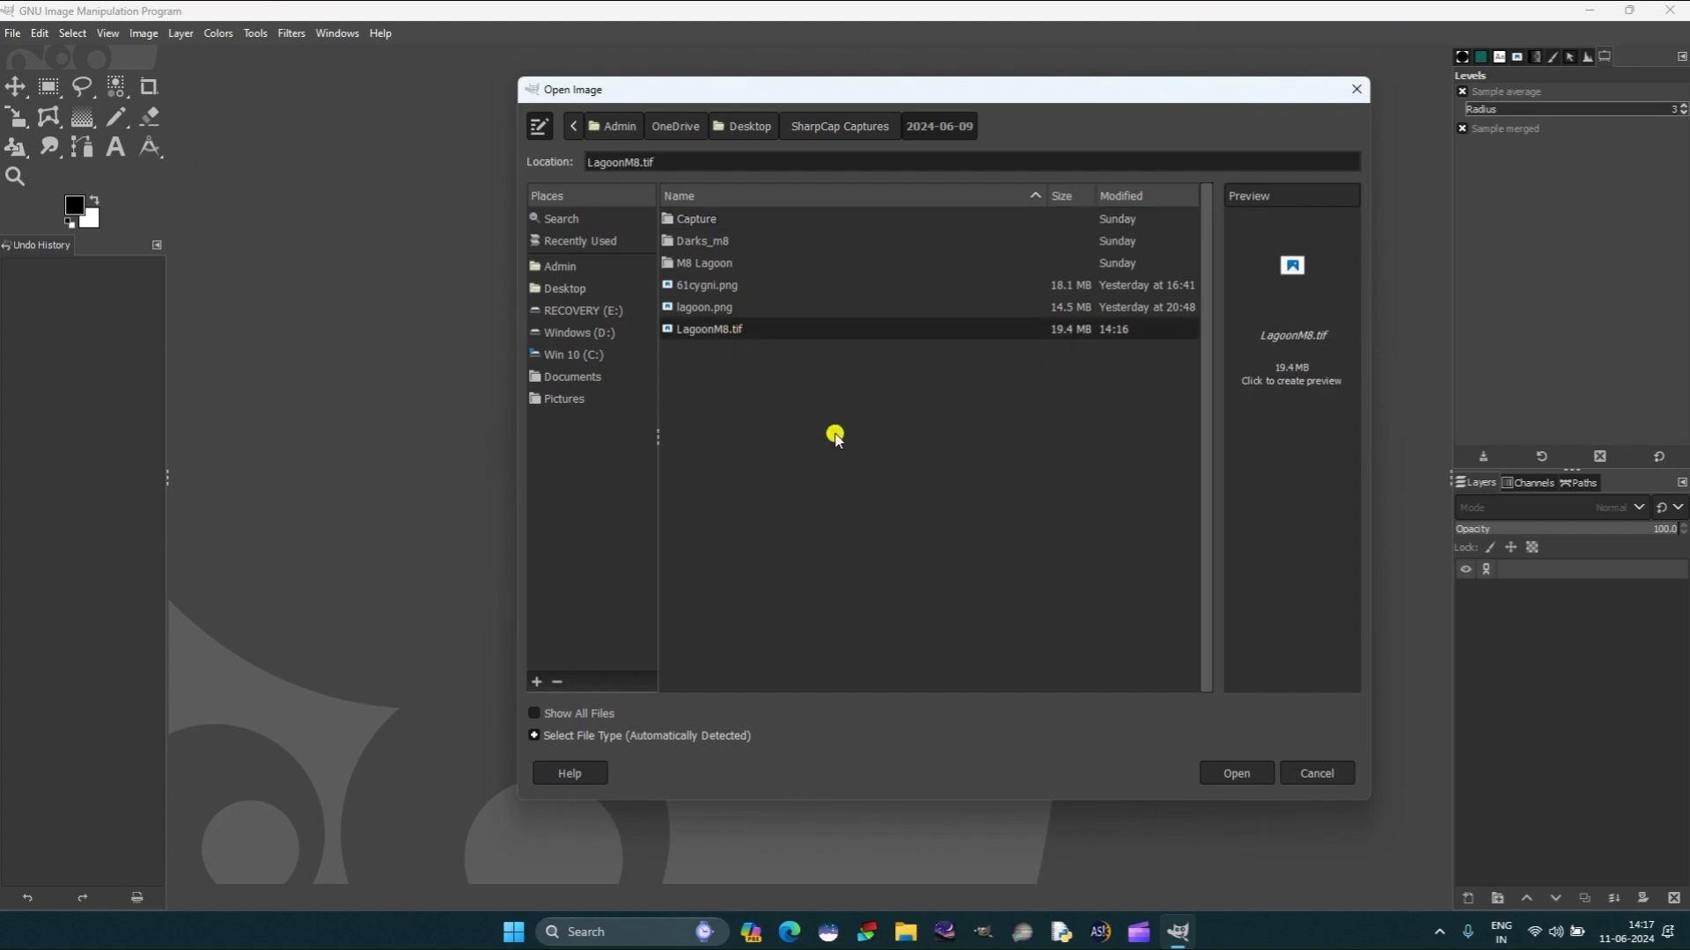
{"action": "left_click", "coordinate": [1236, 773]}
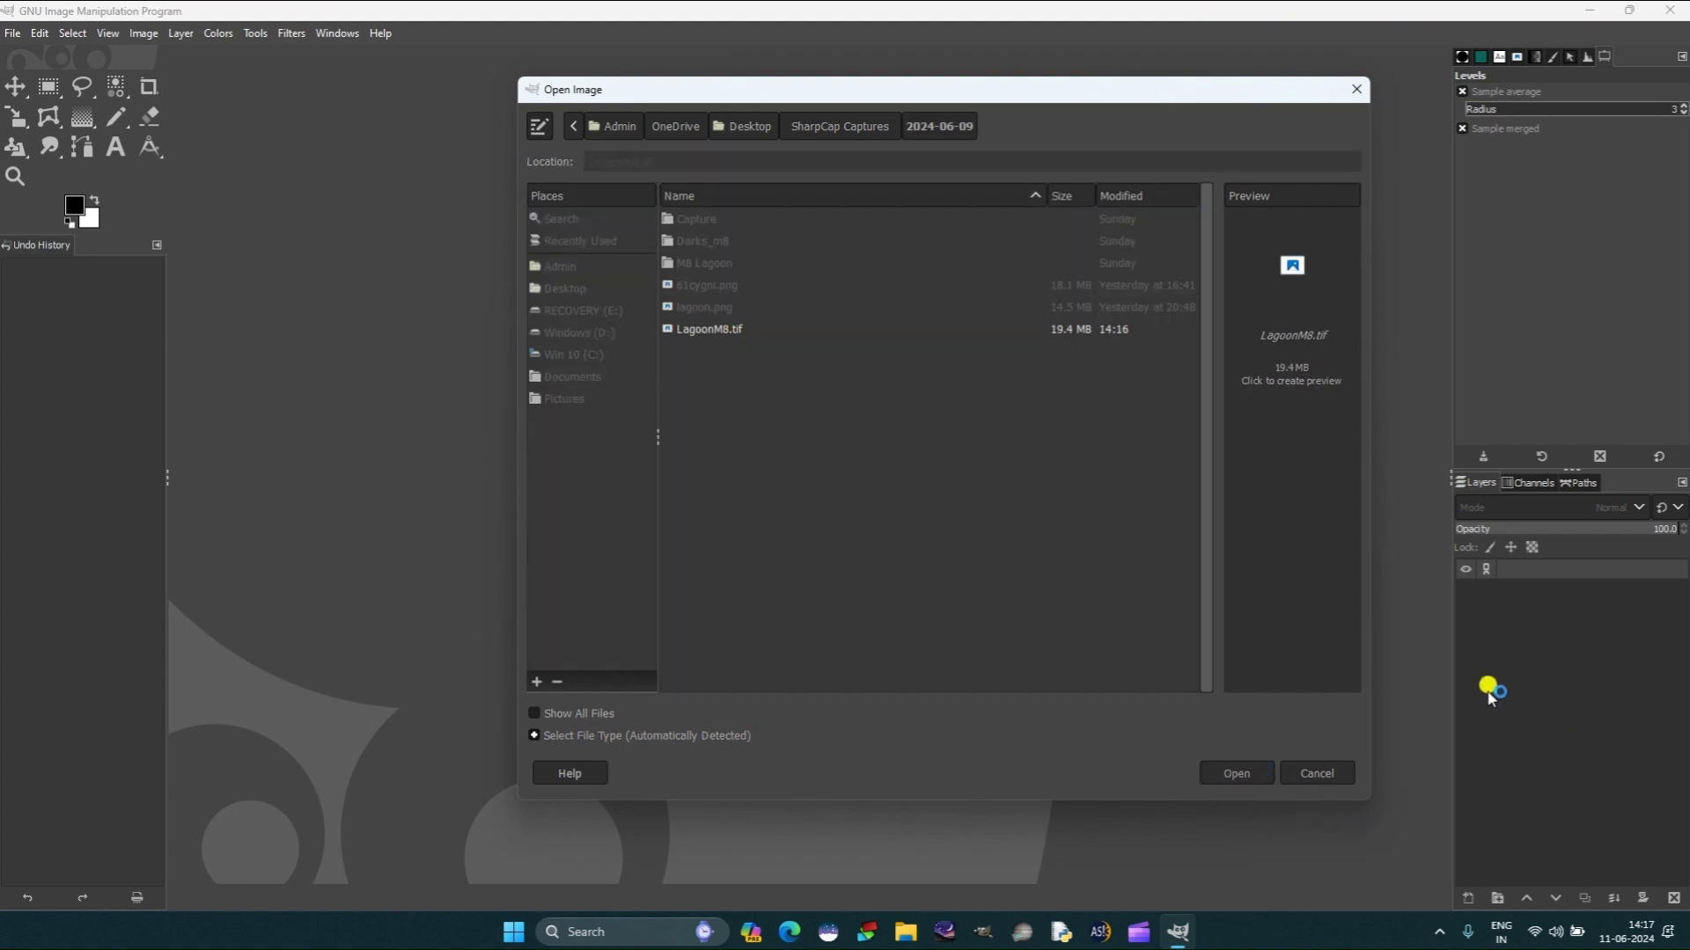
Scale the image to 2010 × 1615 pixels with Image > Scale Image
{"action": "left_click", "coordinate": [144, 36]}
{"action": "left_click", "coordinate": [236, 285]}
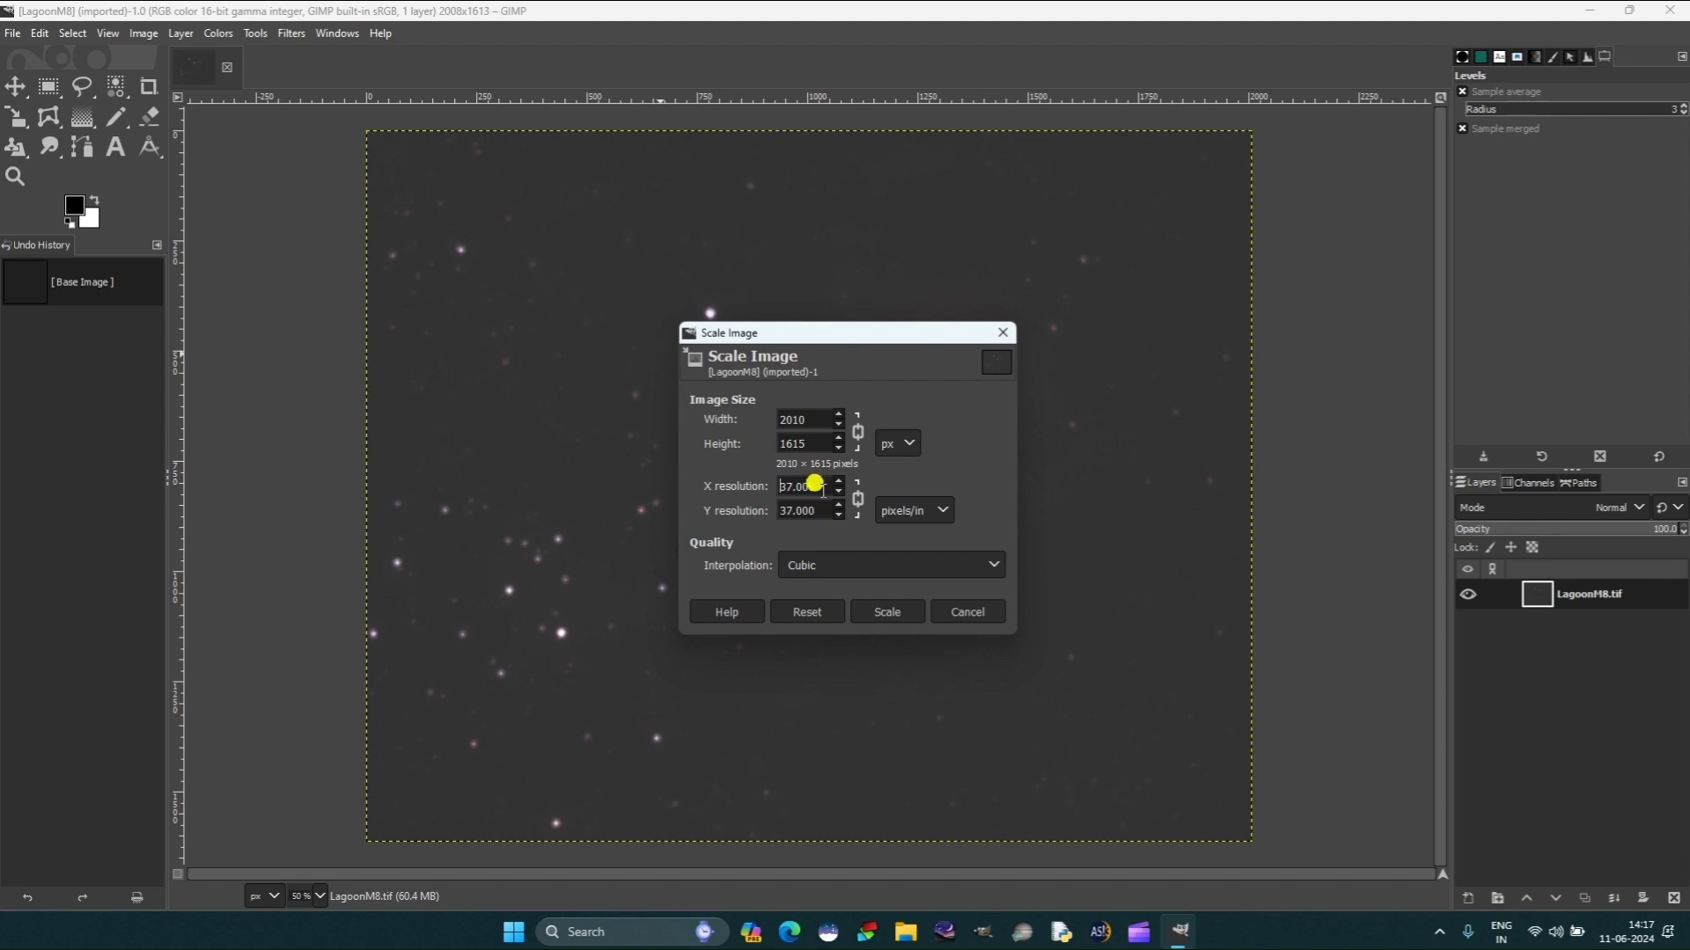
{"action": "left_click", "coordinate": [884, 610]}
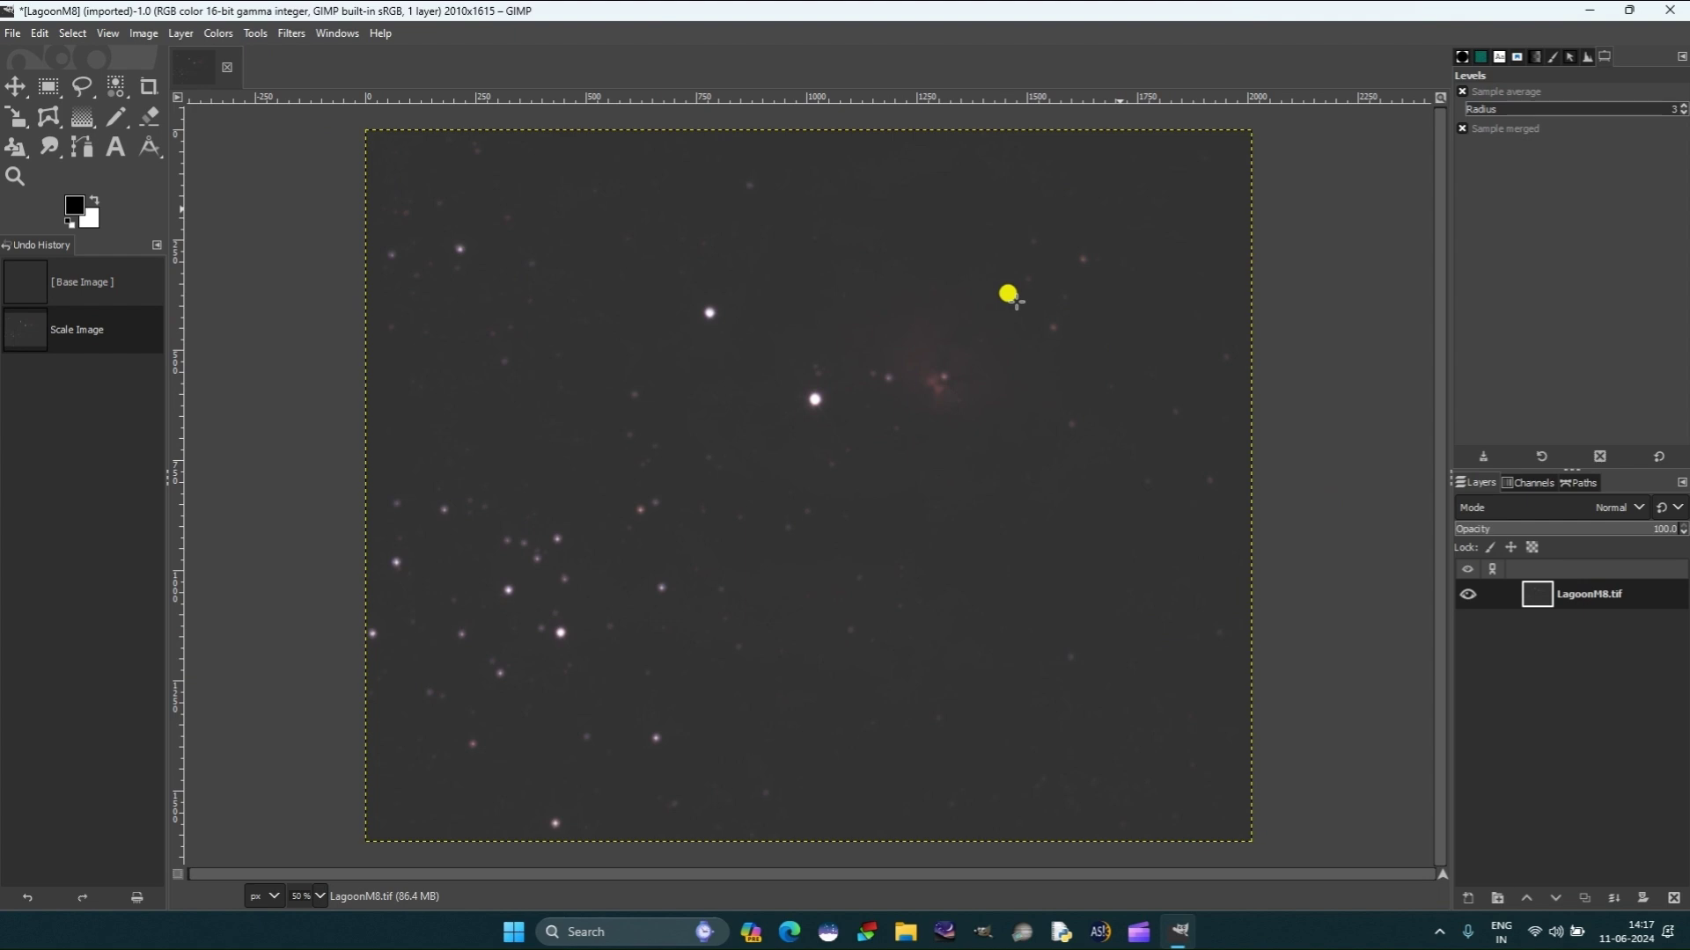
Apply a first Levels pass that lifts the midtones and raises the black point
{"action": "left_click", "coordinate": [219, 29]}
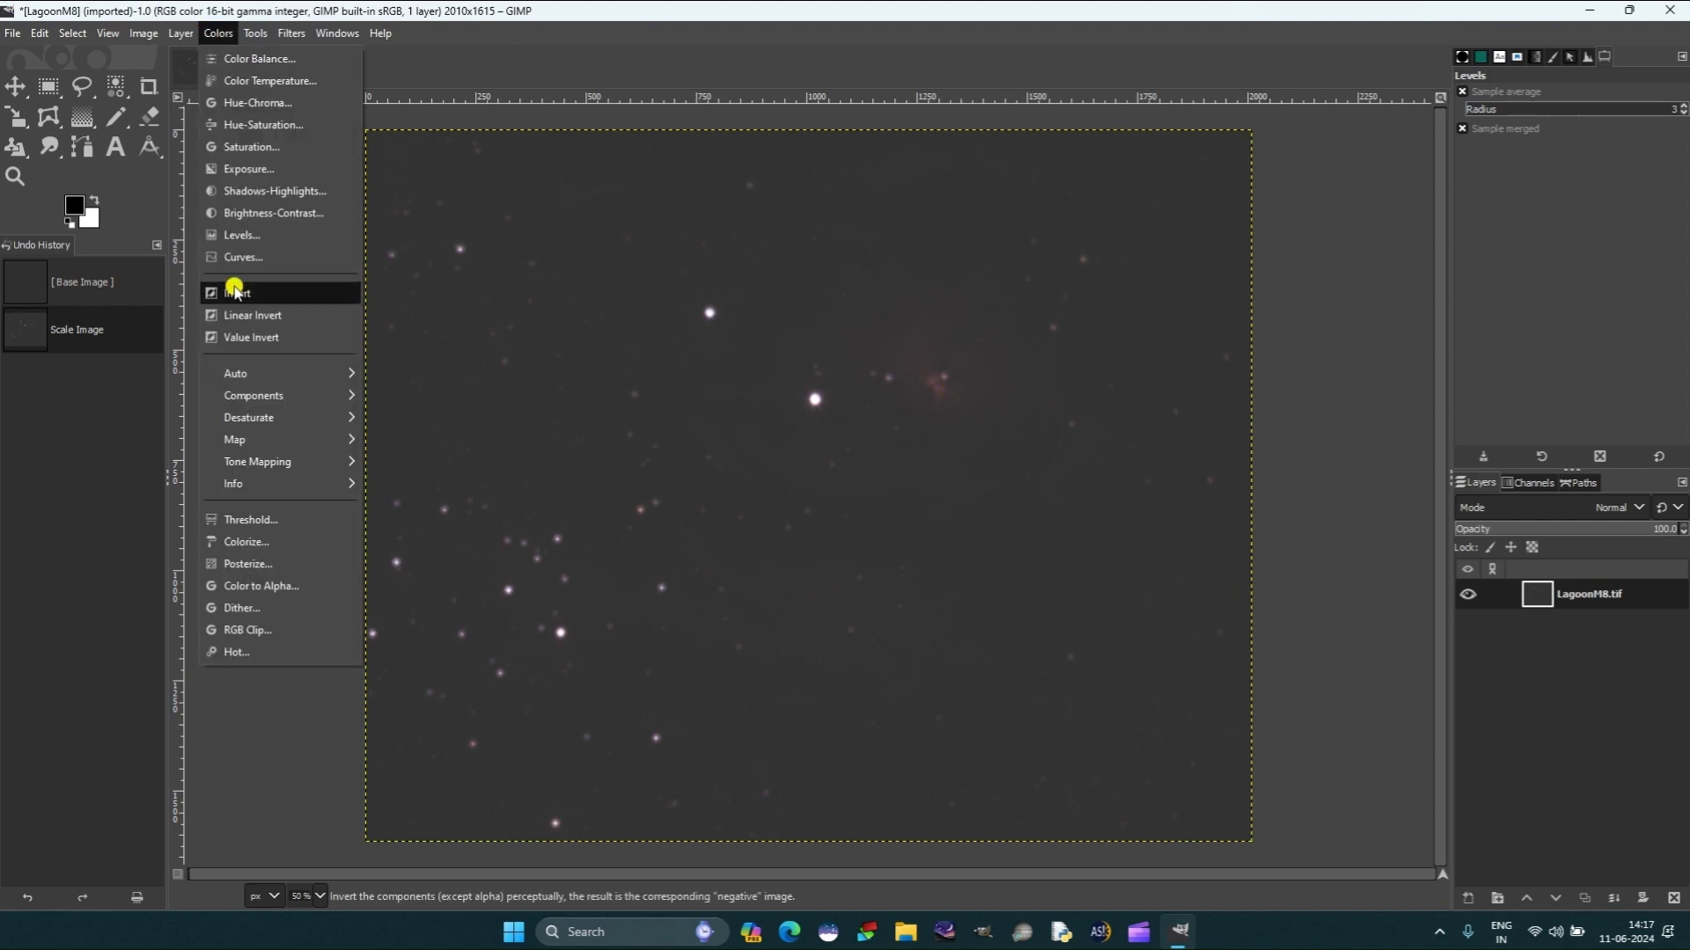
{"action": "left_click", "coordinate": [283, 236]}
{"action": "left_click_drag", "start_coordinate": [1322, 364], "coordinate": [1263, 369]}
{"action": "left_click_drag", "start_coordinate": [1144, 365], "coordinate": [1198, 373]}
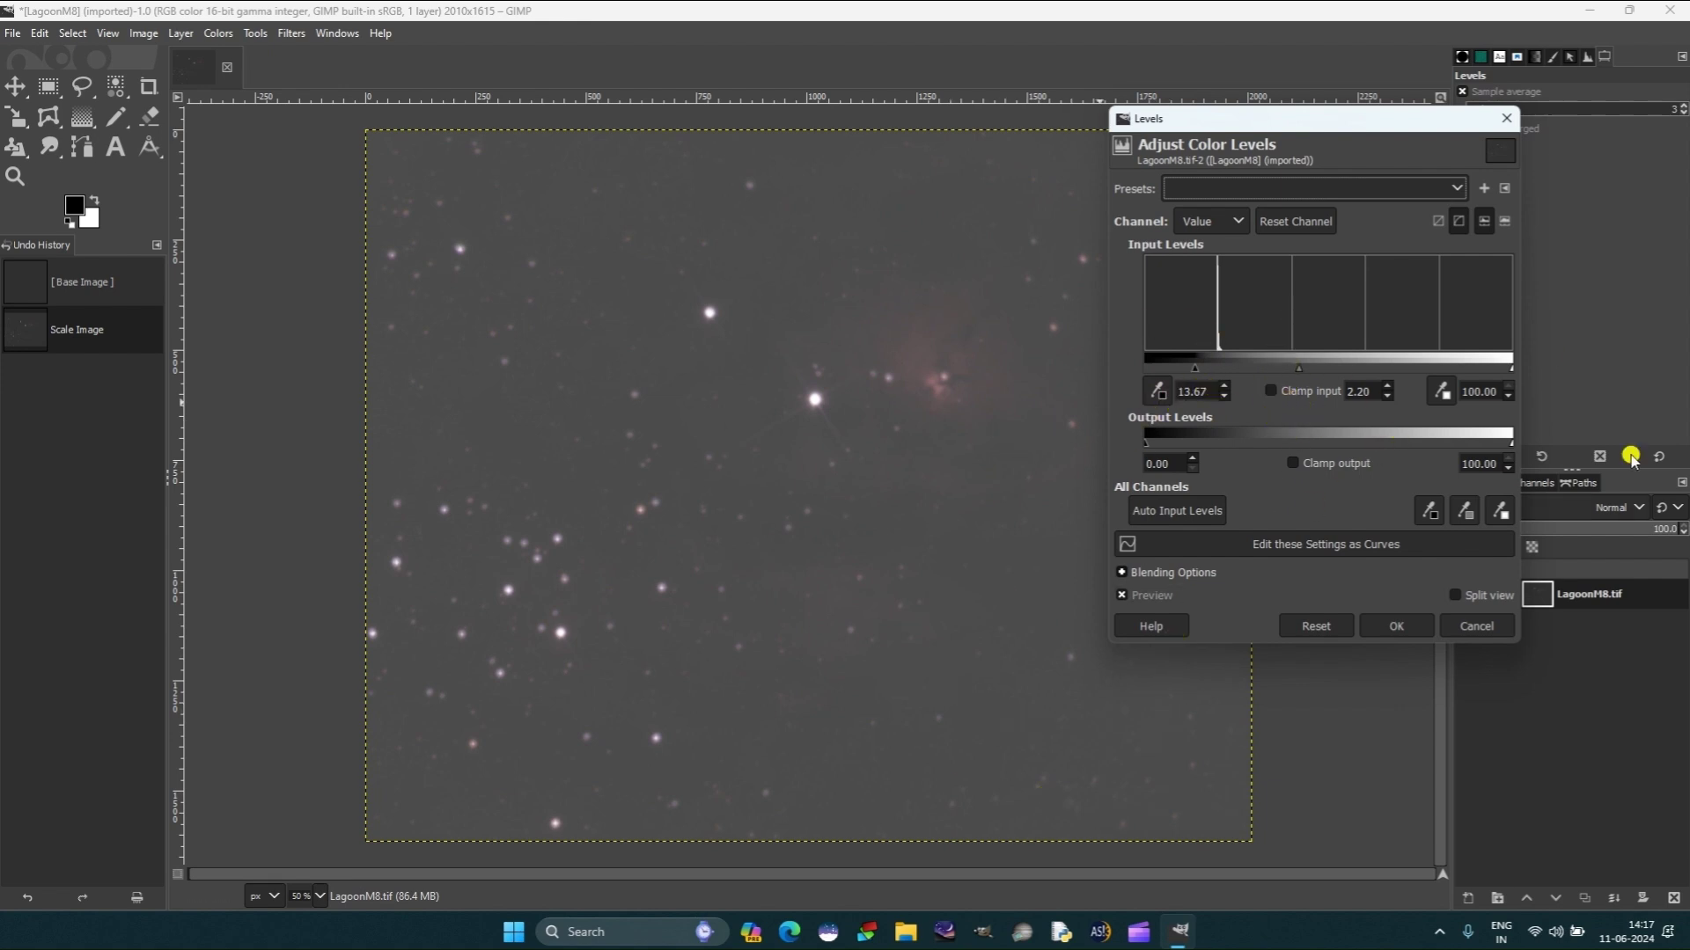
{"action": "left_click", "coordinate": [1402, 630]}
Apply a second Levels pass, brightening the midtones further and raising the black point again
{"action": "key", "text": "ctrl+shift+f"}
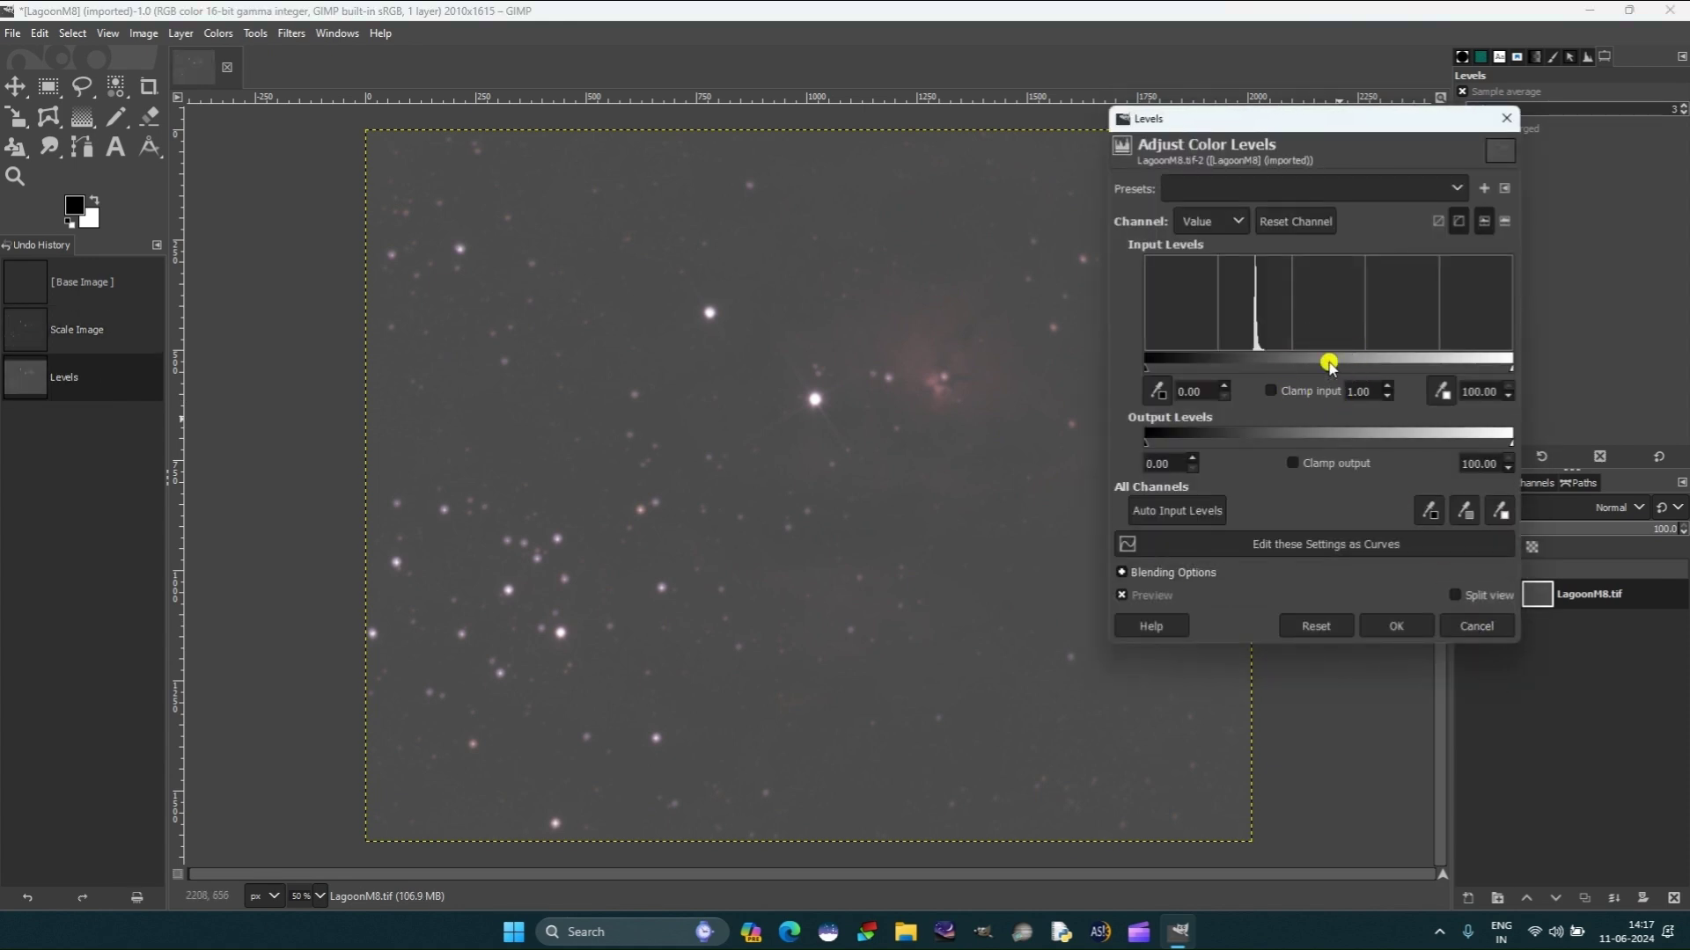
{"action": "left_click_drag", "start_coordinate": [1329, 365], "coordinate": [1248, 366]}
{"action": "left_click_drag", "start_coordinate": [1146, 368], "coordinate": [1237, 381]}
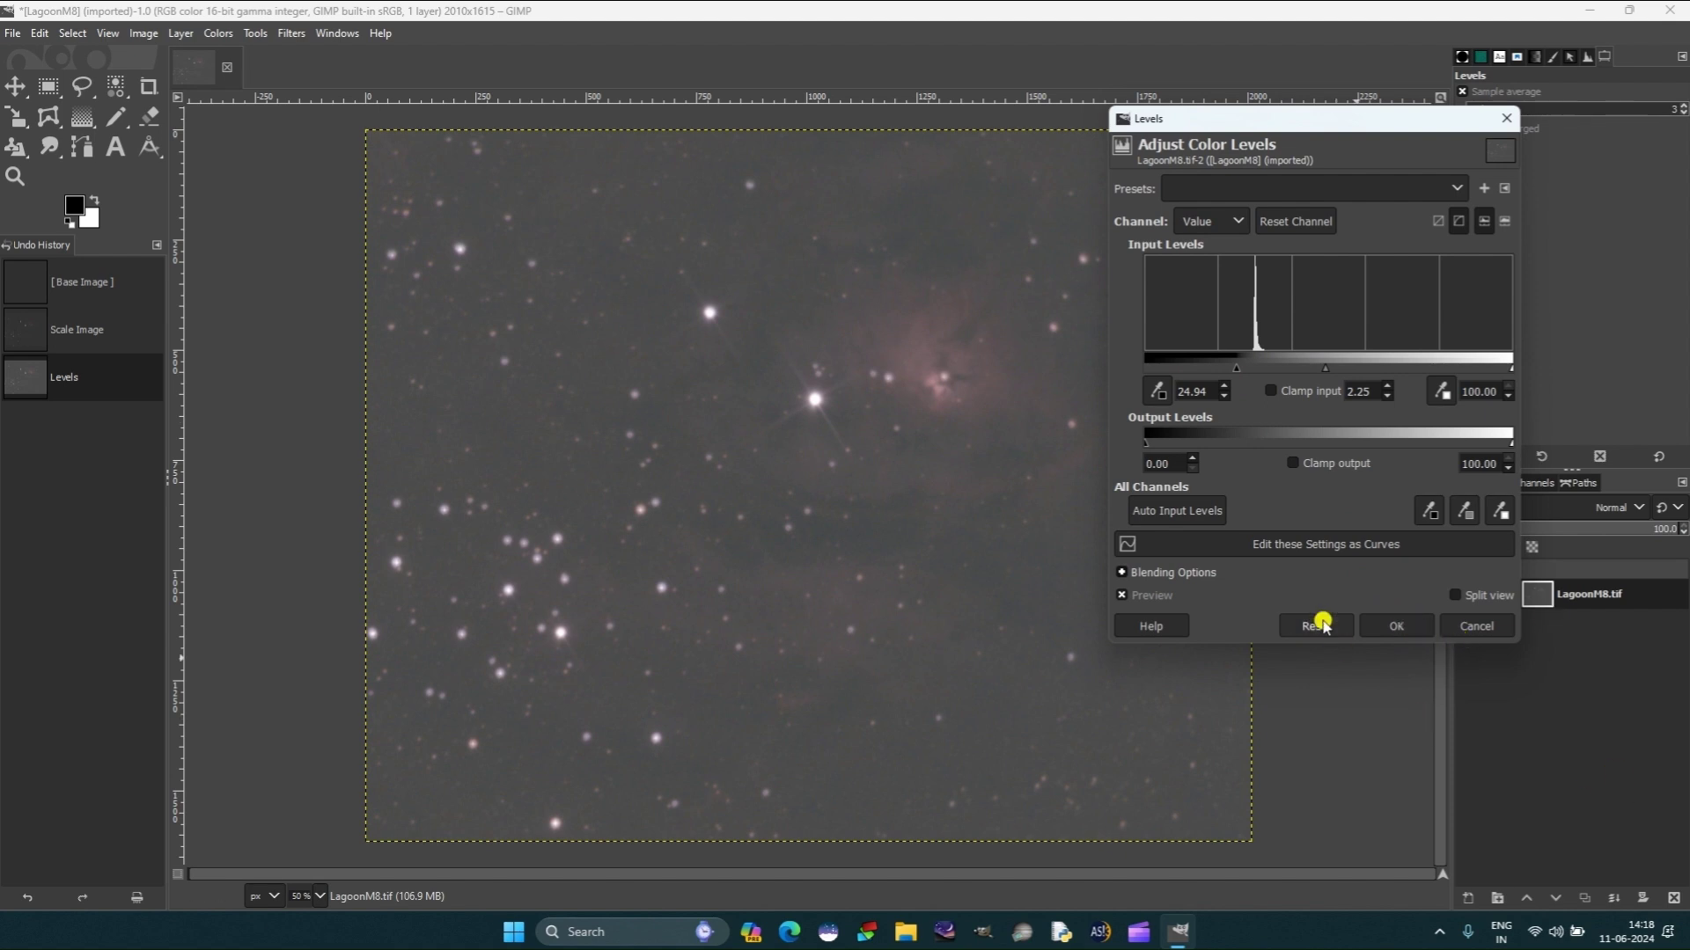
{"action": "left_click", "coordinate": [1395, 625]}
Apply a third Levels pass with lifted midtones and a higher black point
{"action": "left_click", "coordinate": [1320, 398]}
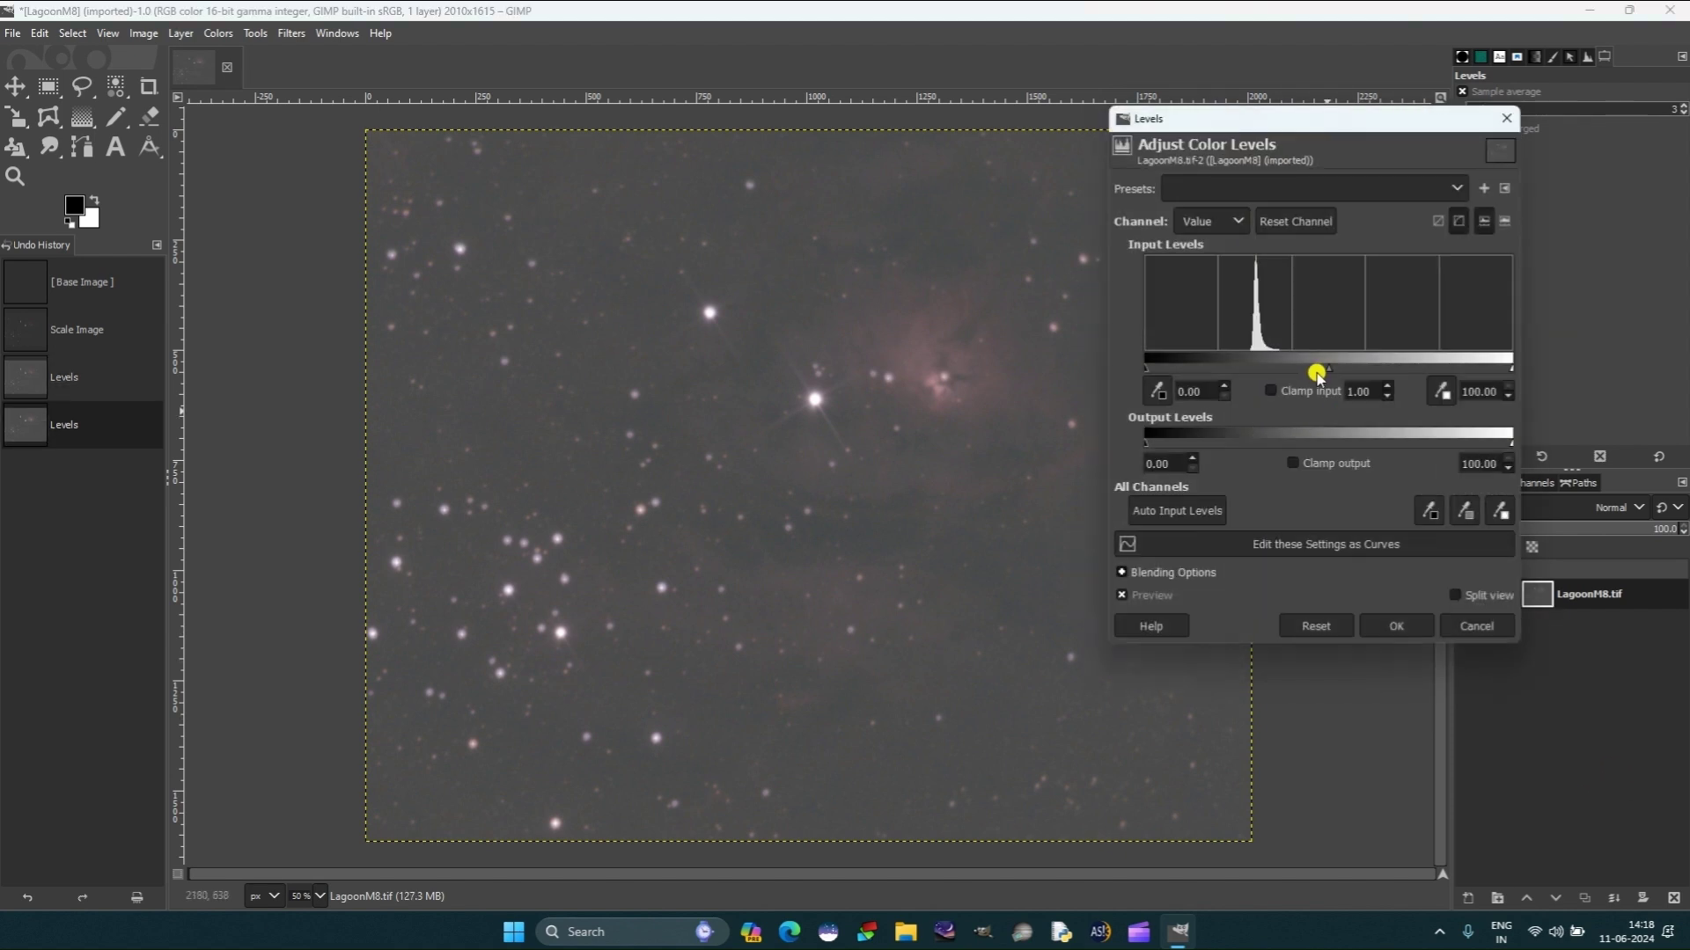
{"action": "left_click_drag", "start_coordinate": [1322, 369], "coordinate": [1287, 368]}
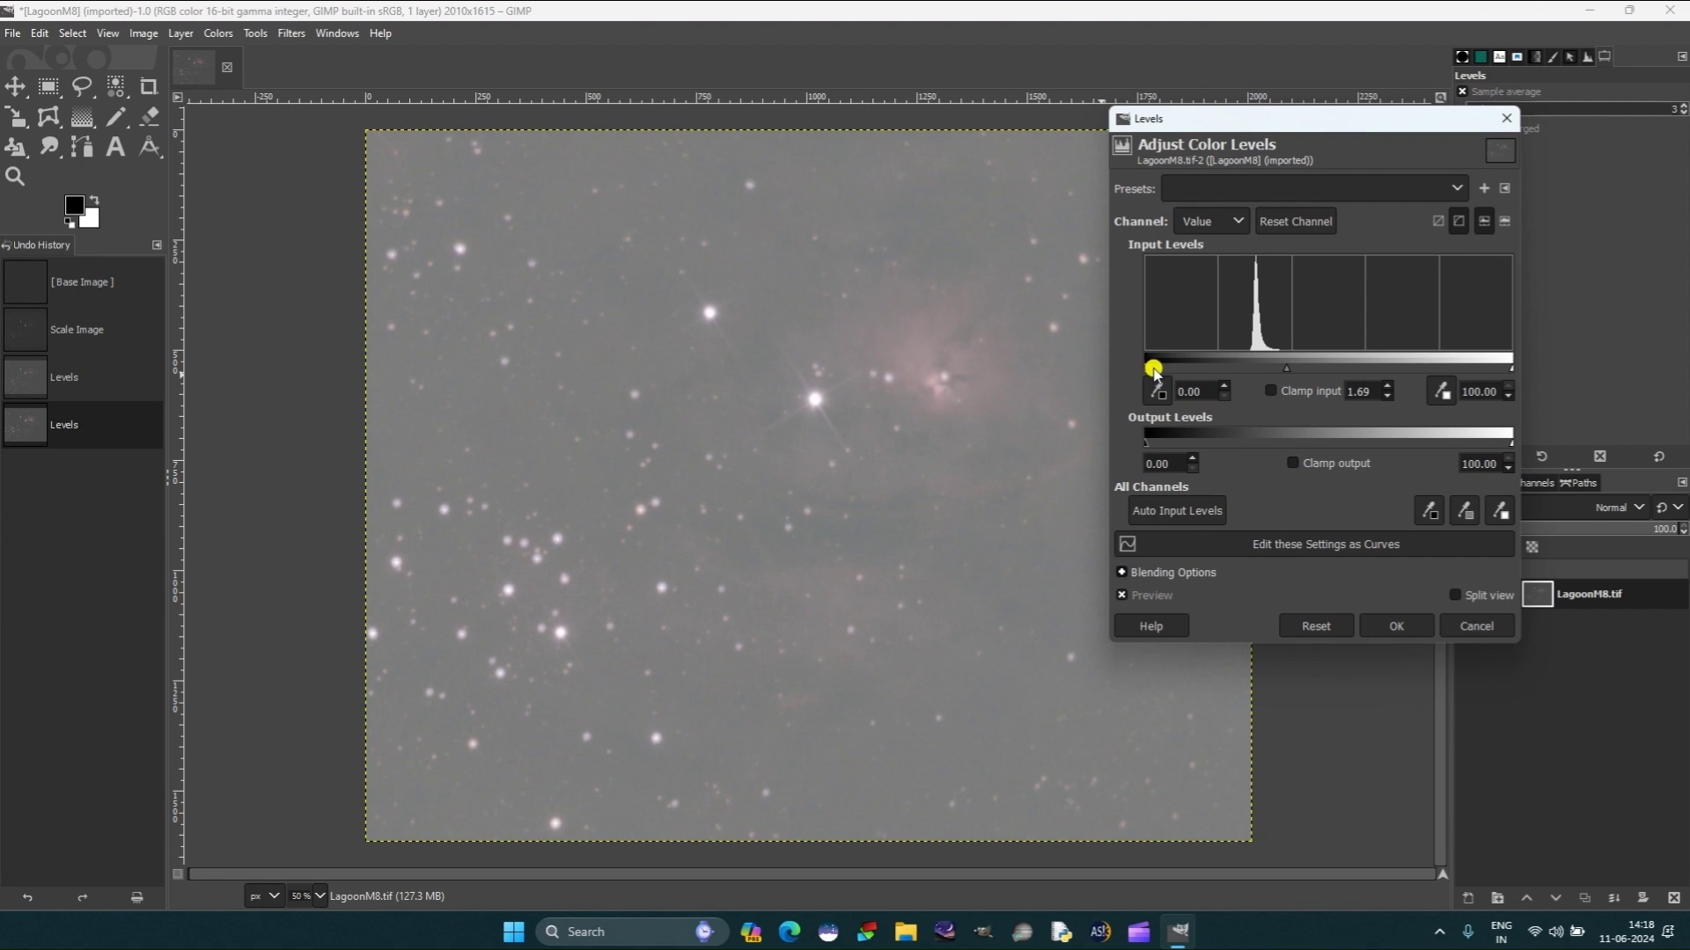
{"action": "left_click_drag", "start_coordinate": [1146, 369], "coordinate": [1206, 376]}
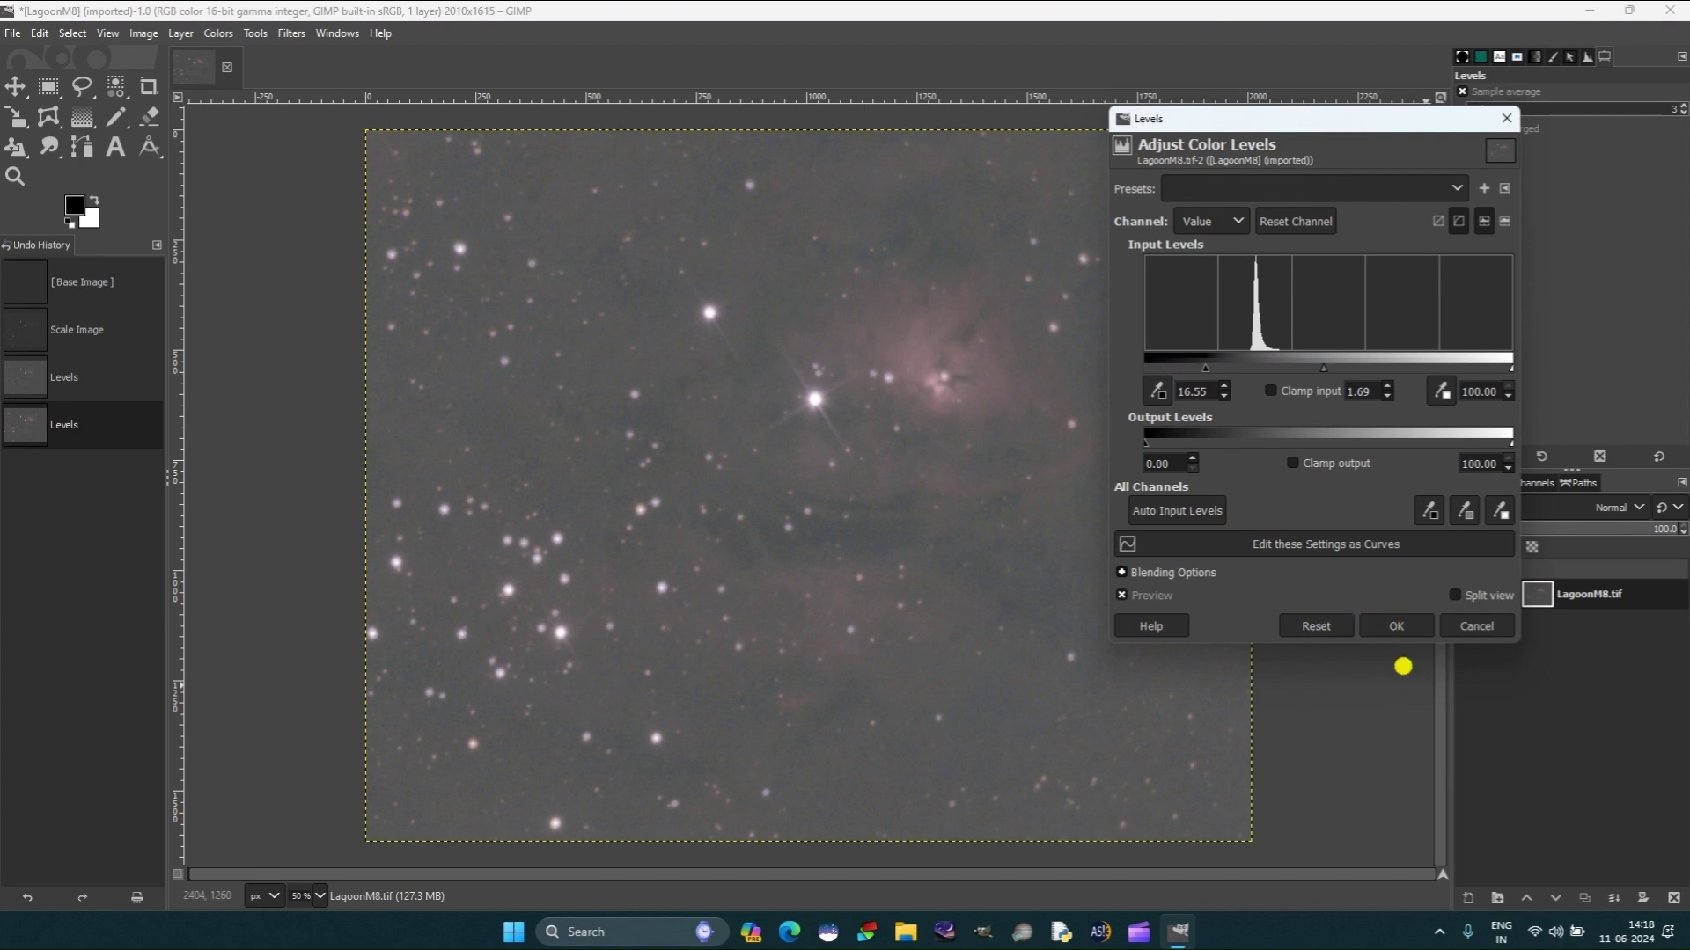
{"action": "left_click", "coordinate": [1394, 626]}
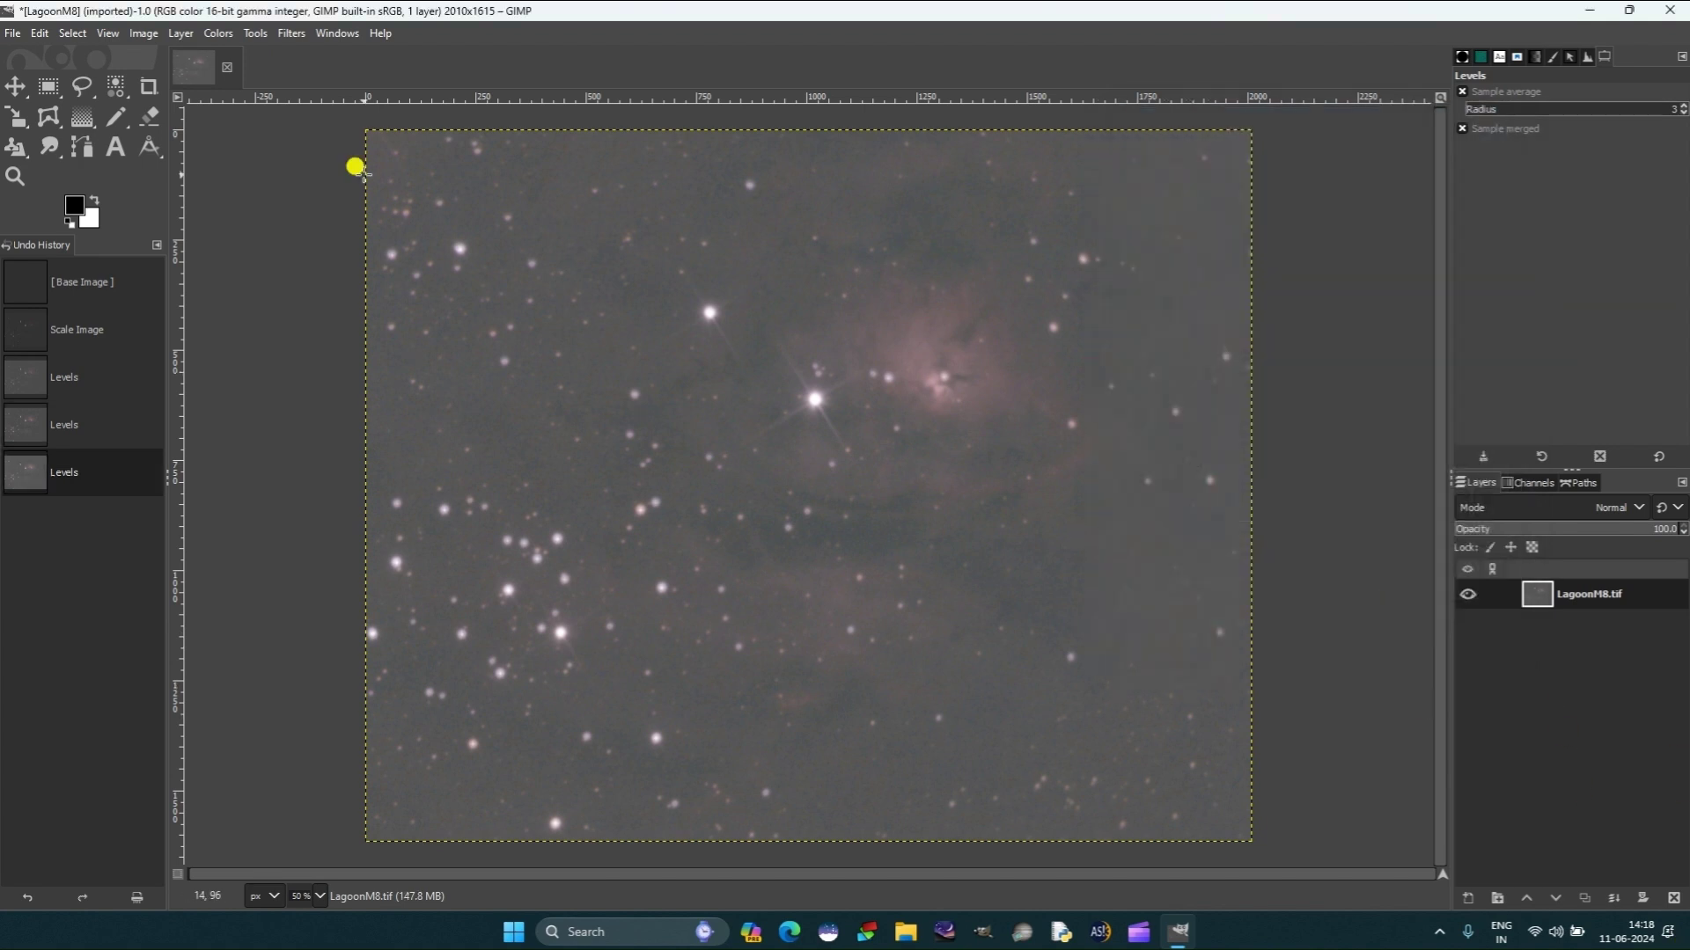
Apply a first Curves adjustment pulling the Value shadows down to darken the background
{"action": "left_click", "coordinate": [218, 32]}
{"action": "left_click", "coordinate": [236, 253]}
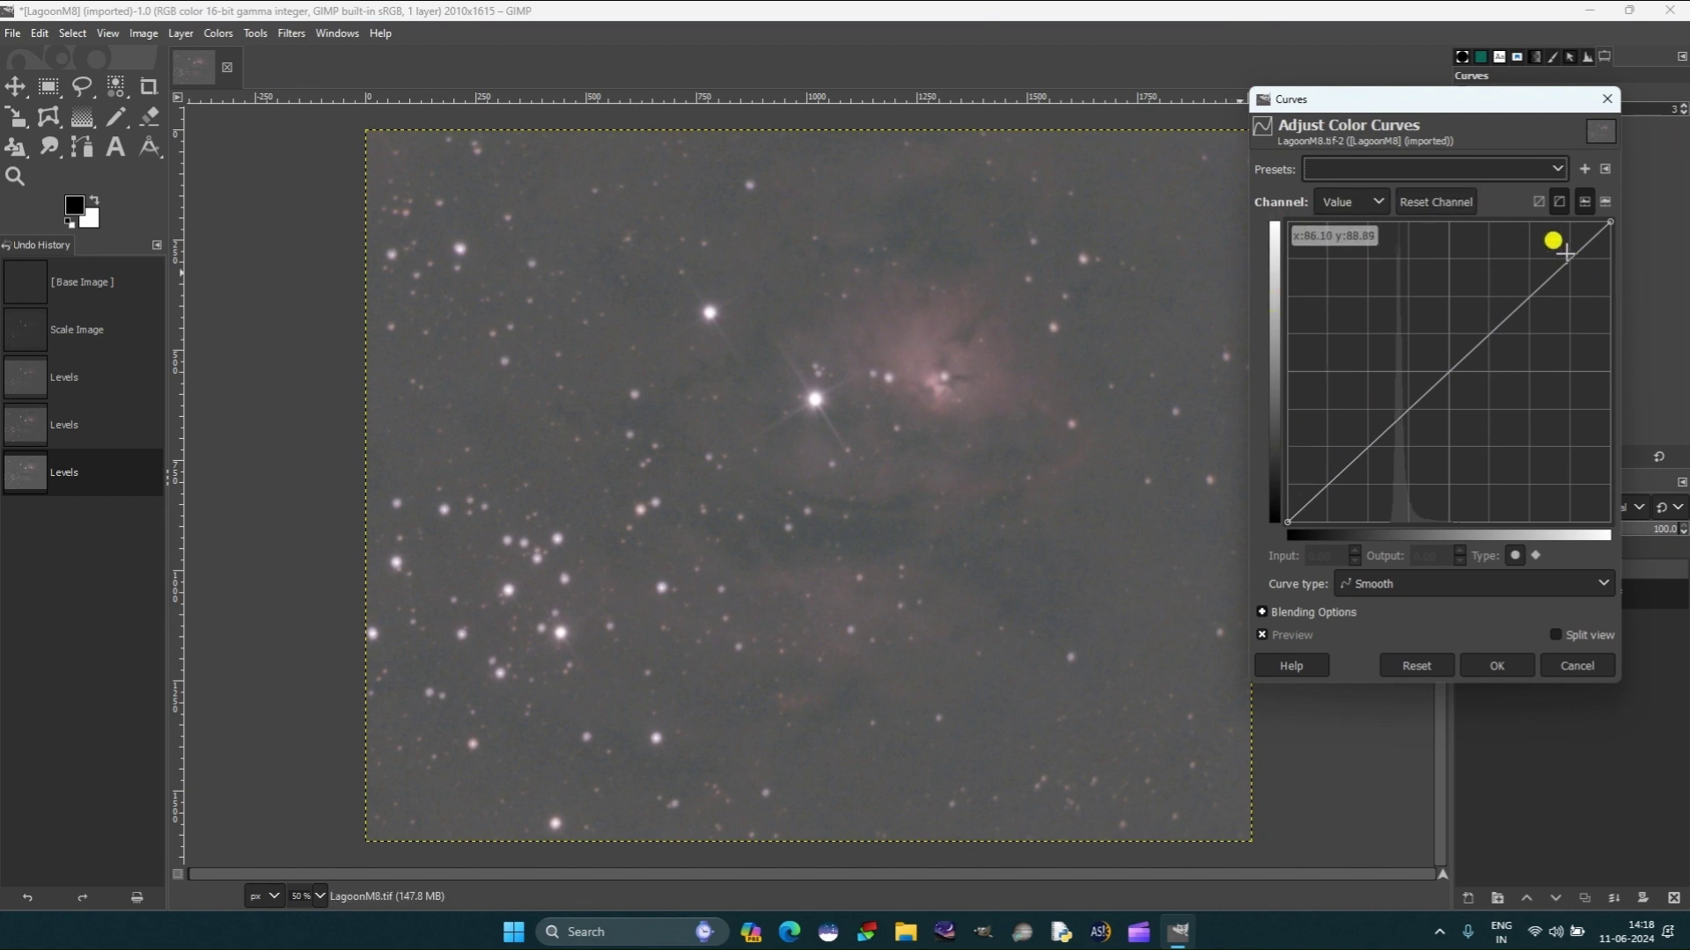
{"action": "left_click_drag", "start_coordinate": [1566, 254], "coordinate": [1547, 254]}
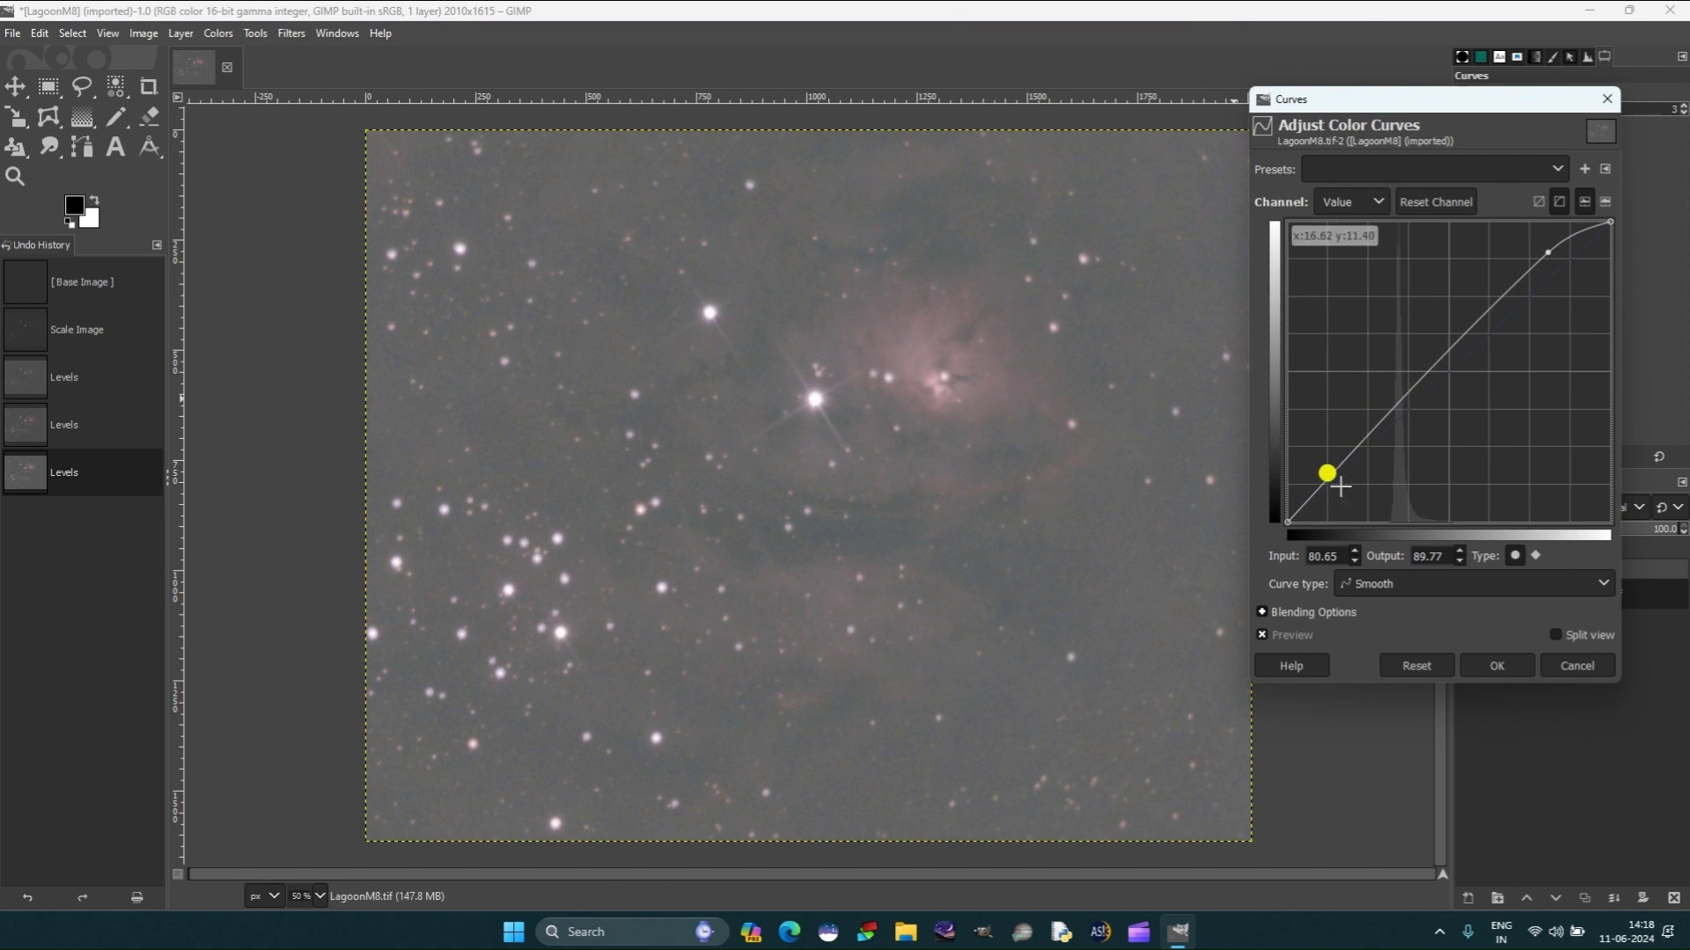
{"action": "mouse_move", "coordinate": [1537, 246]}
{"action": "left_mouse_down"}
{"action": "mouse_move", "coordinate": [1501, 247]}
{"action": "mouse_move", "coordinate": [1530, 274]}
{"action": "left_mouse_up"}
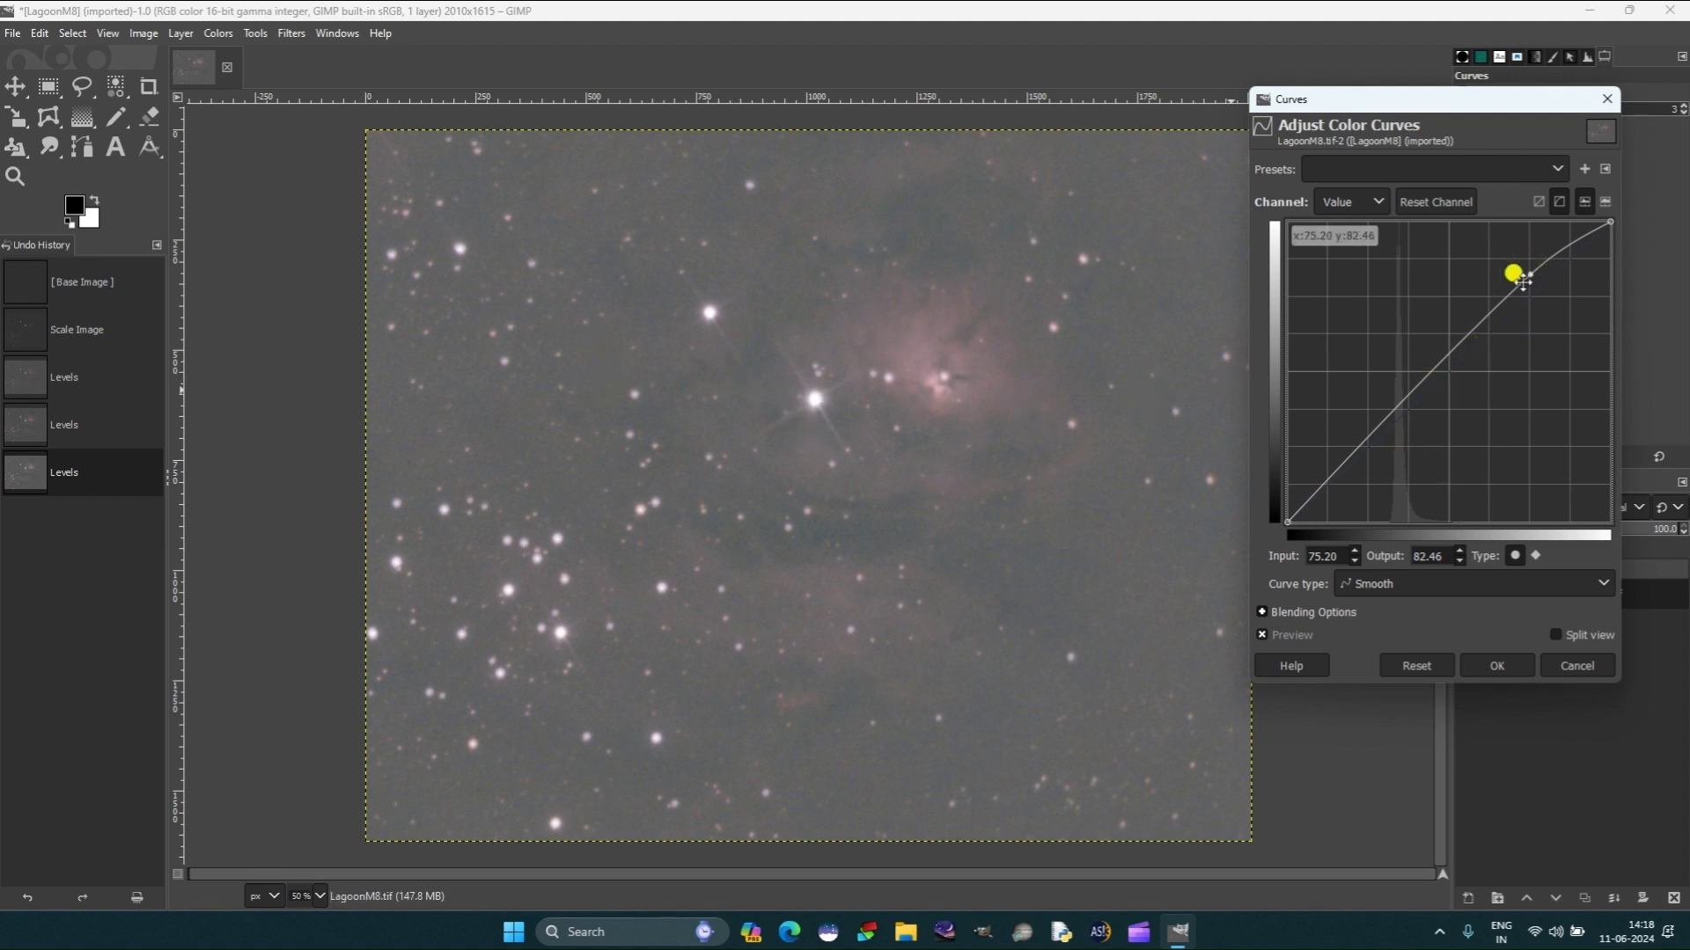
{"action": "left_click", "coordinate": [1479, 667]}
{"action": "left_click", "coordinate": [1358, 359]}
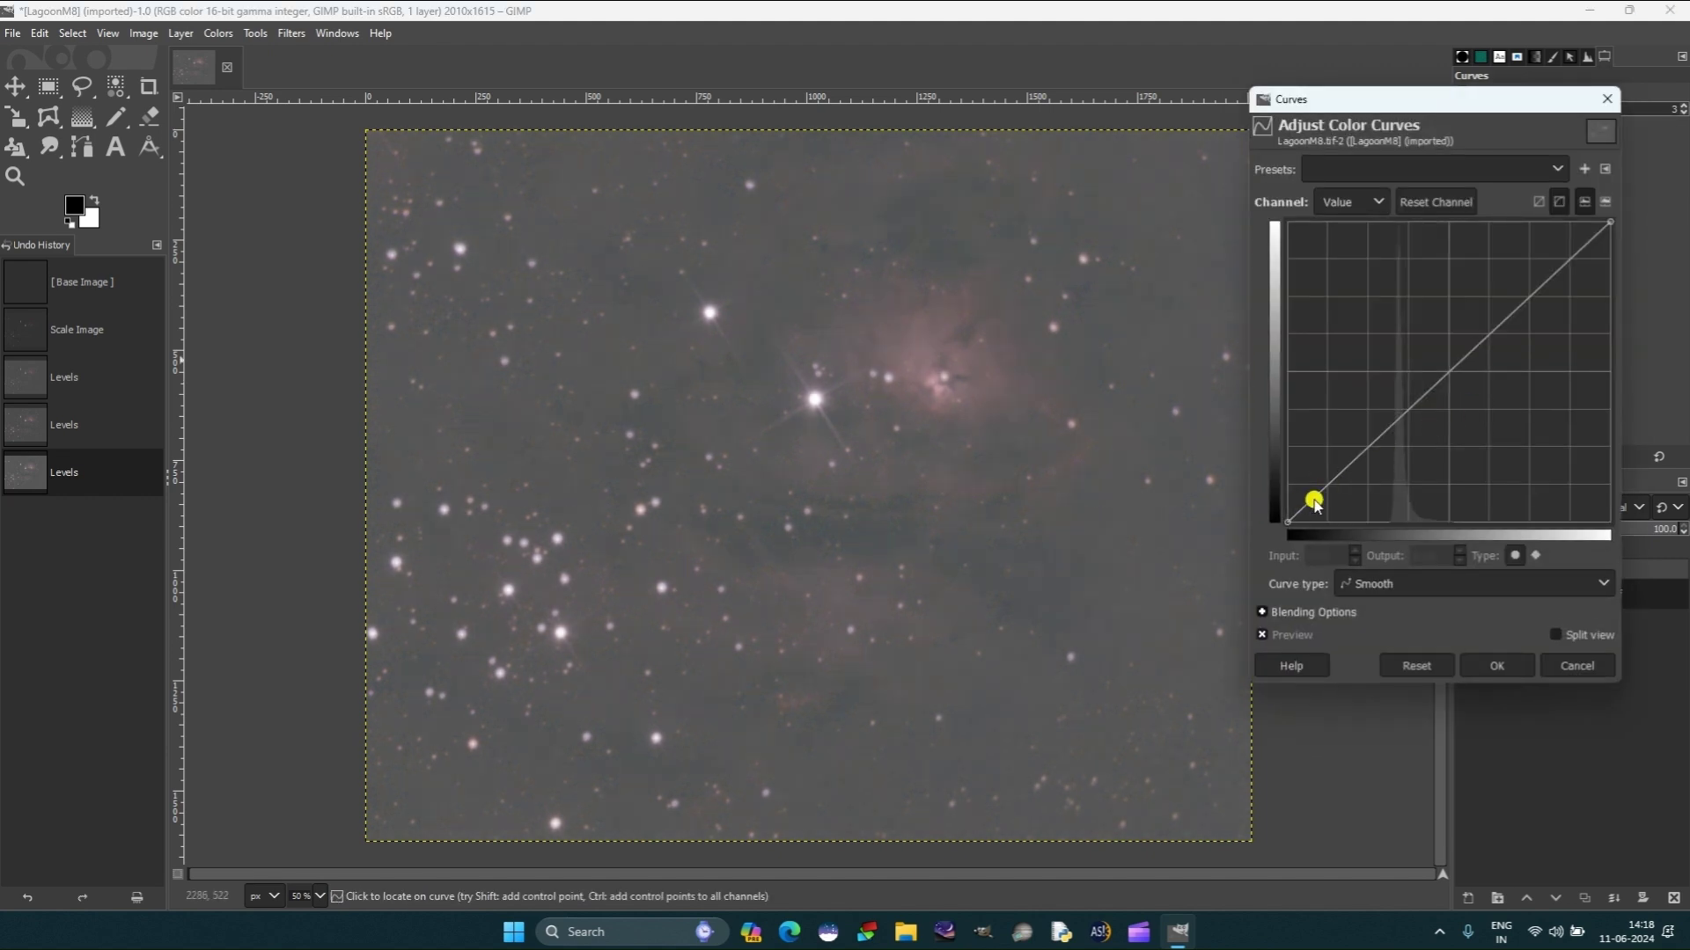
{"action": "left_click_drag", "start_coordinate": [1322, 500], "coordinate": [1317, 514]}
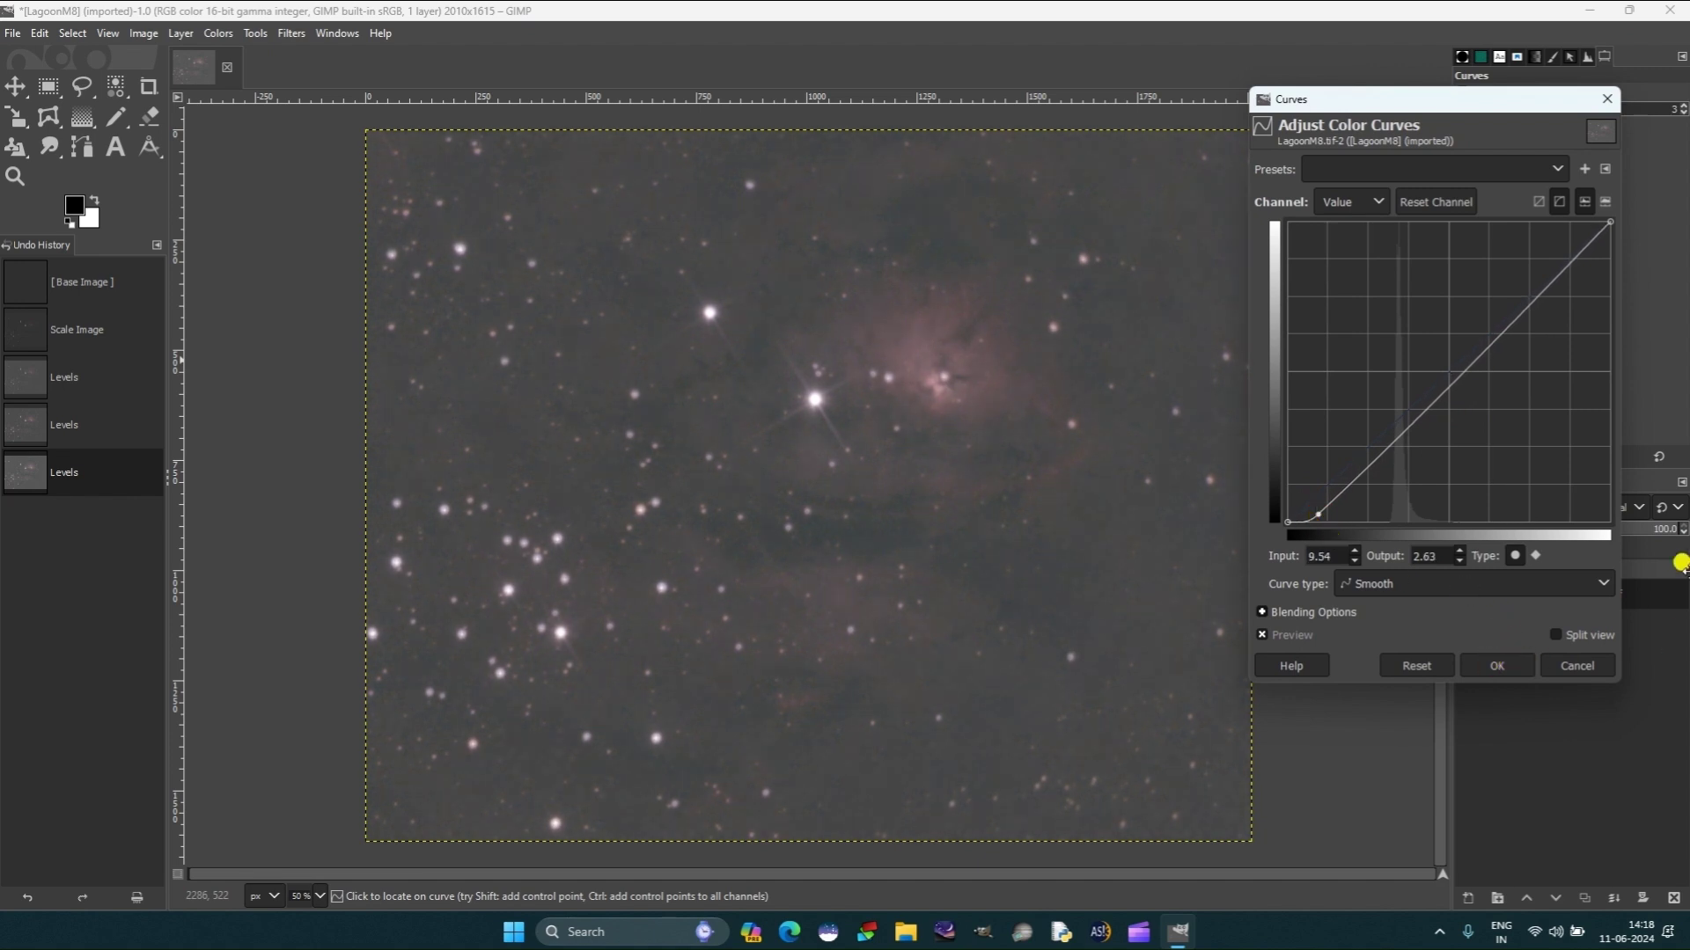
{"action": "left_click", "coordinate": [1496, 666]}
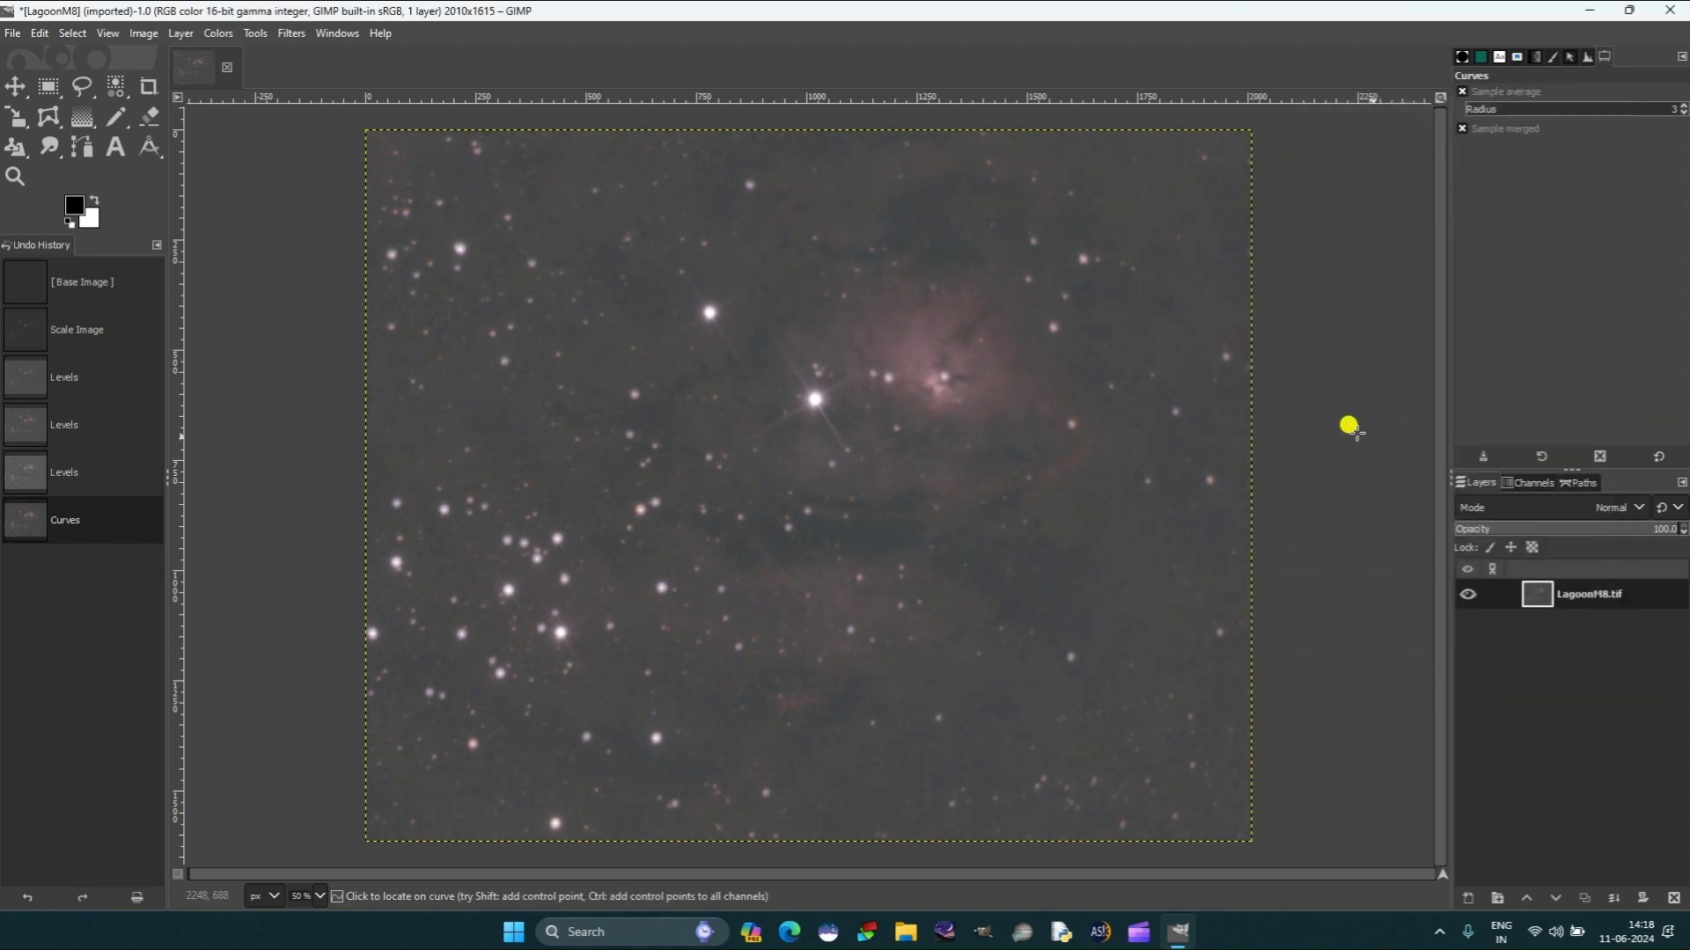
Apply a second S-shaped Value curve, raising highlights and lowering shadows
{"action": "left_click", "coordinate": [1378, 343]}
{"action": "left_click_drag", "start_coordinate": [1554, 265], "coordinate": [1563, 237]}
{"action": "left_click_drag", "start_coordinate": [1297, 490], "coordinate": [1325, 508]}
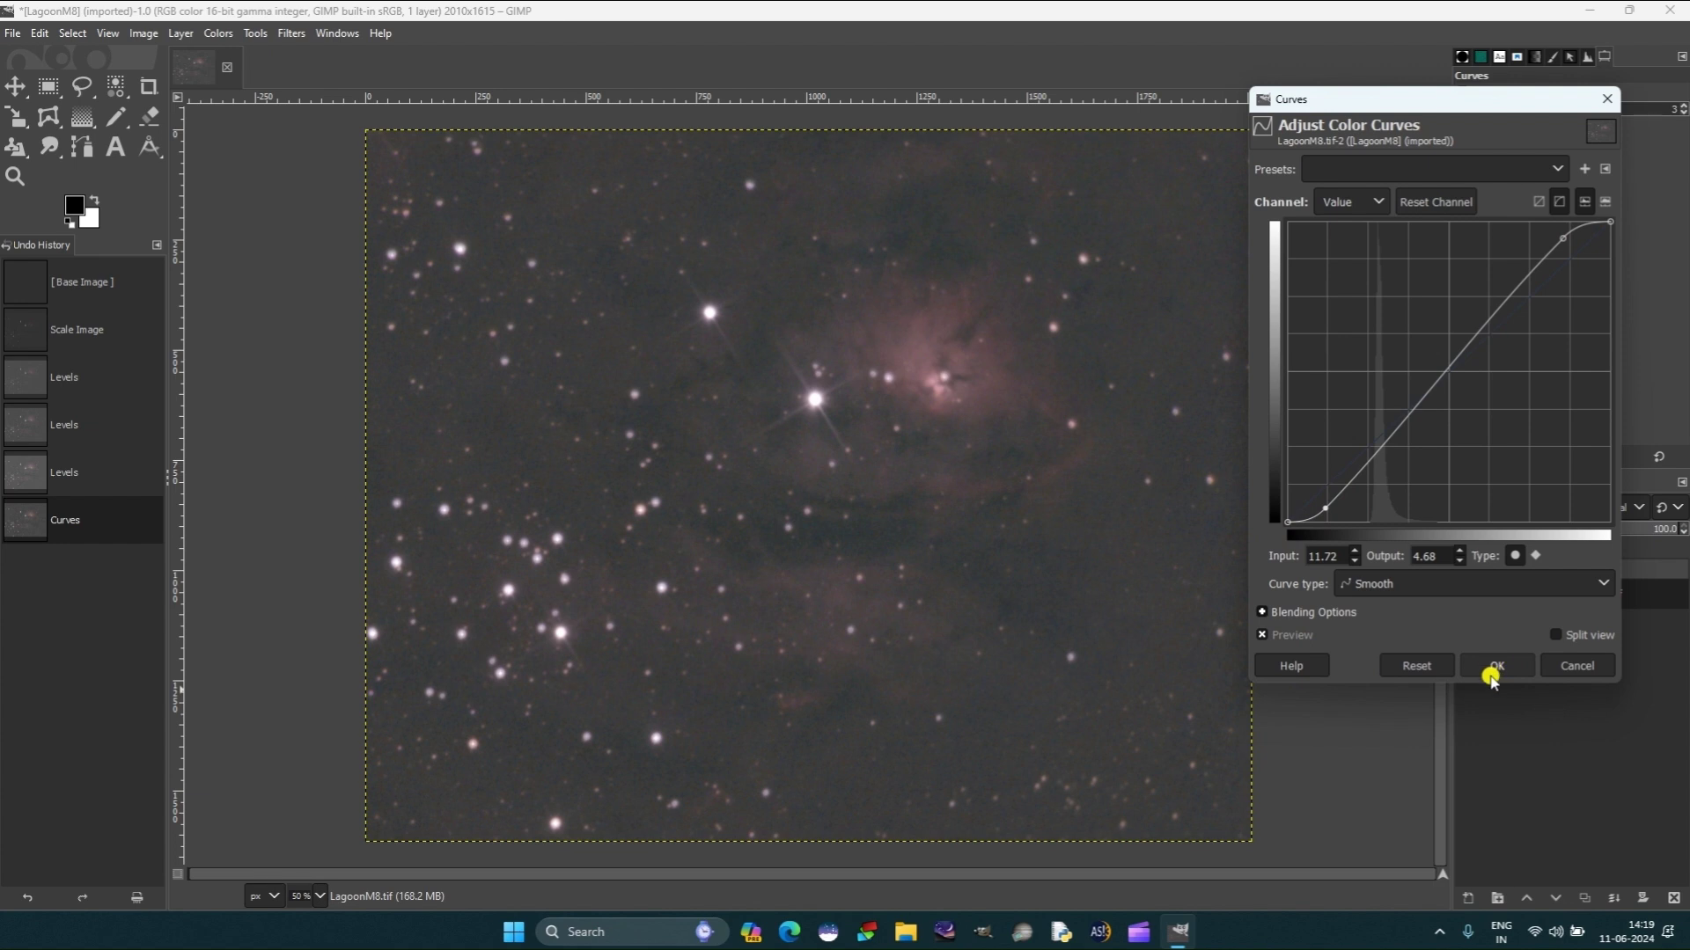
{"action": "left_click", "coordinate": [1492, 676]}
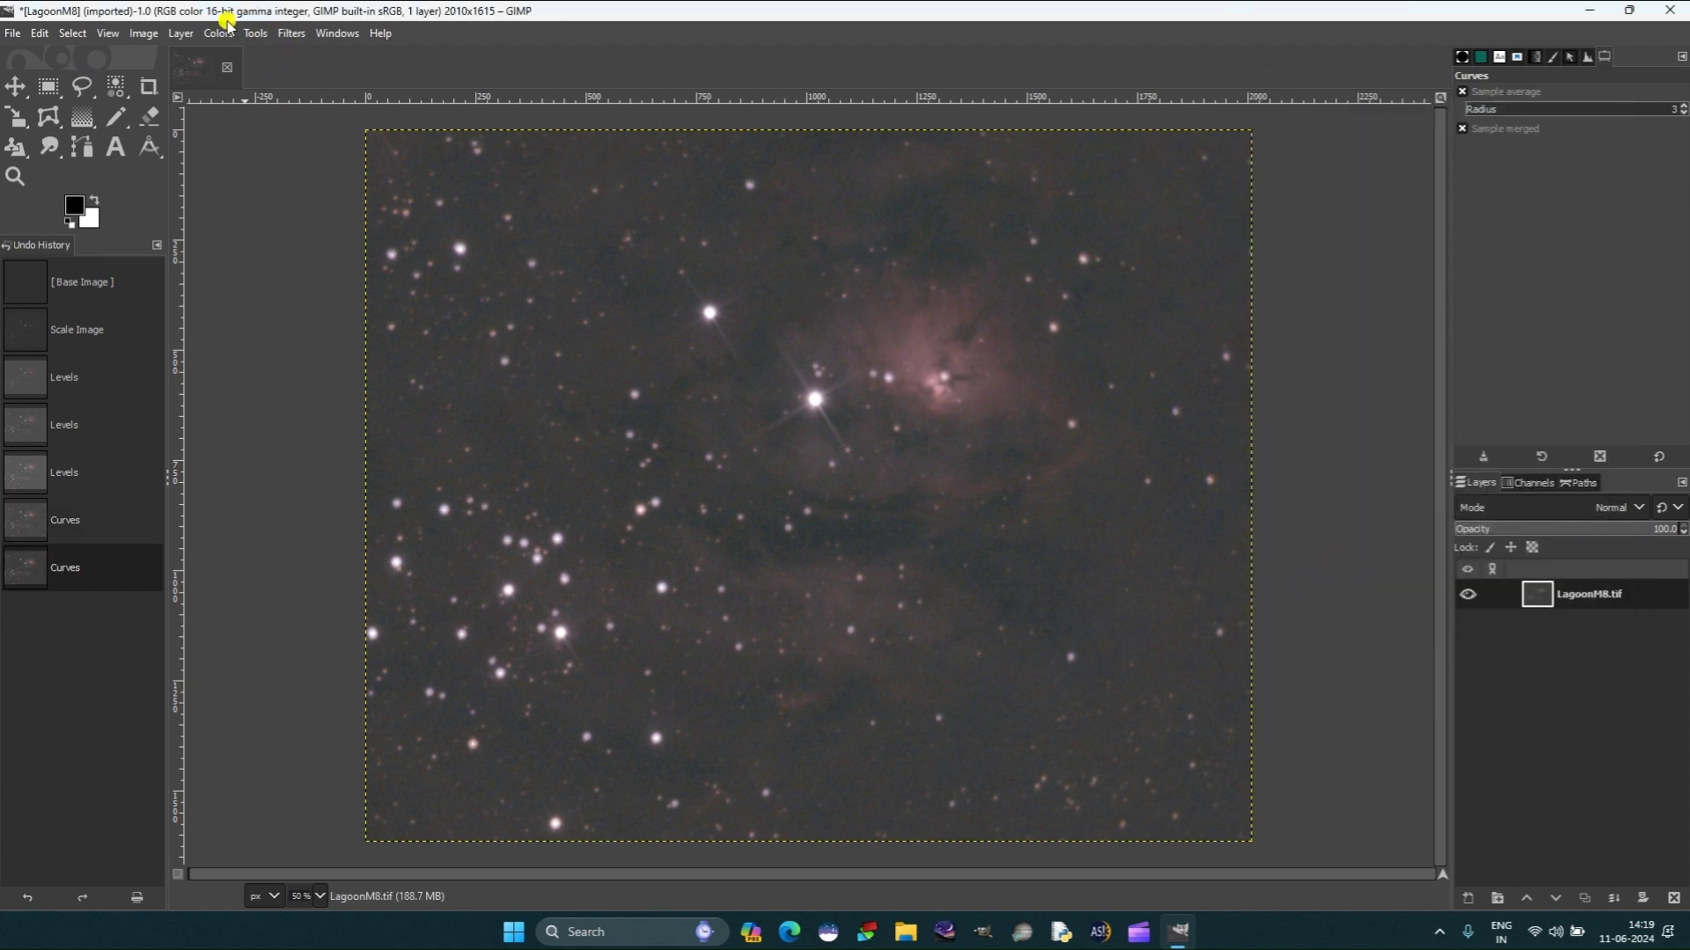
Lower the Saturation scale to about 0.895 and apply it
{"action": "left_click", "coordinate": [224, 32]}
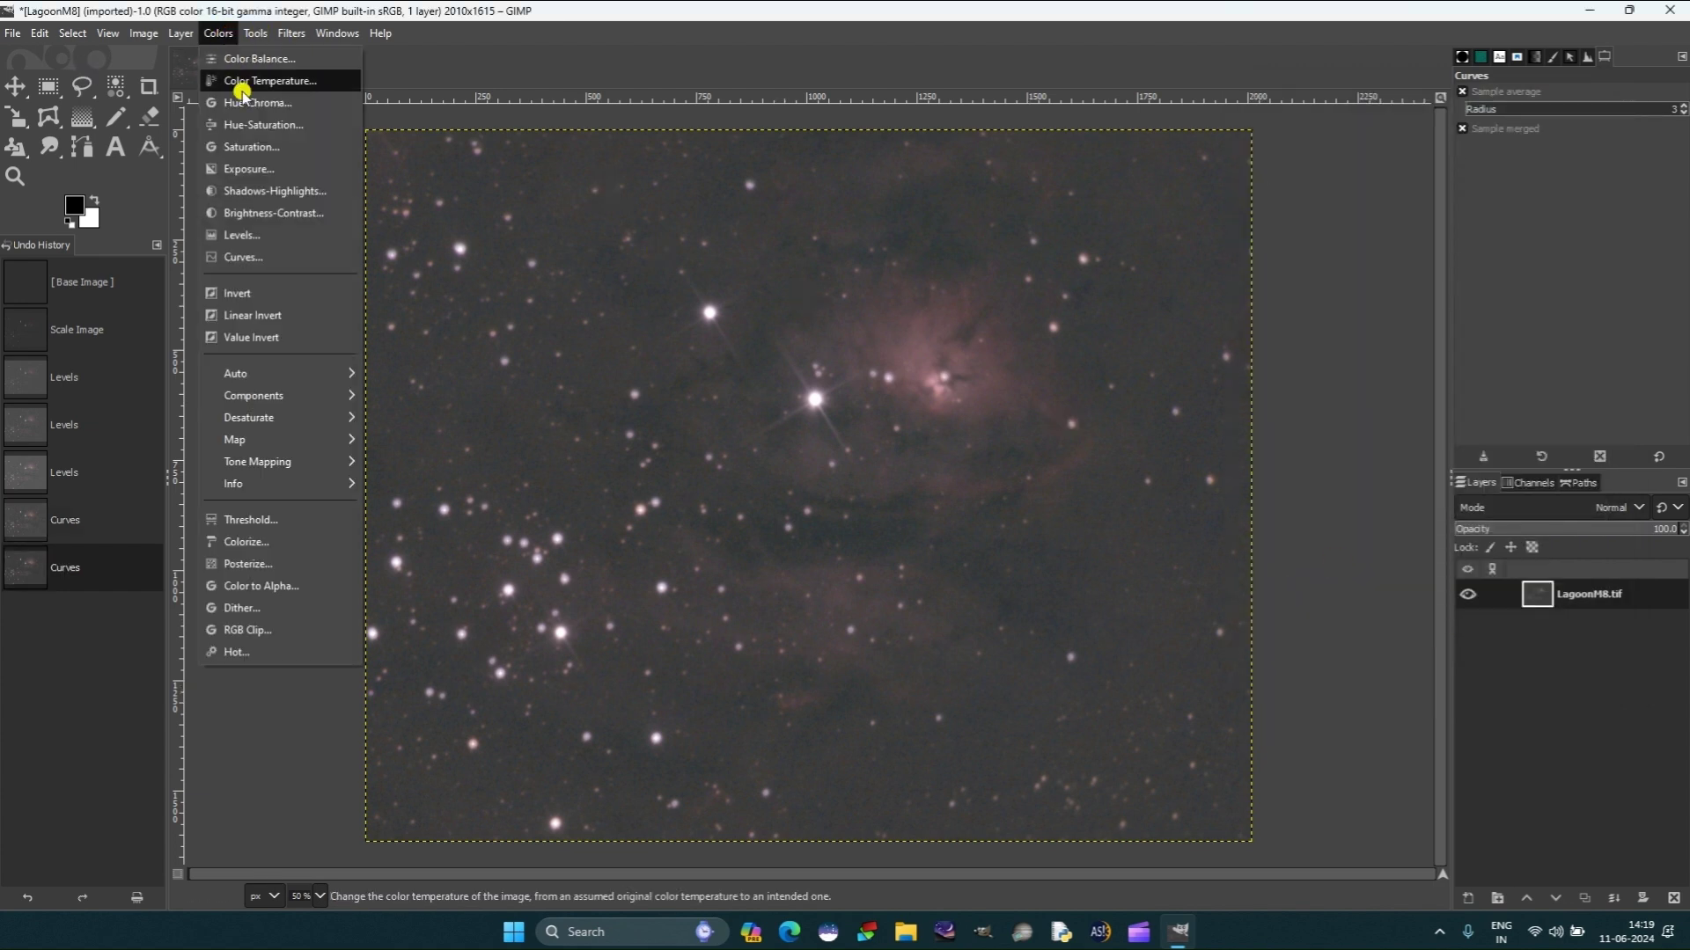
{"action": "left_click", "coordinate": [264, 147]}
{"action": "left_click_drag", "start_coordinate": [1467, 361], "coordinate": [1443, 366]}
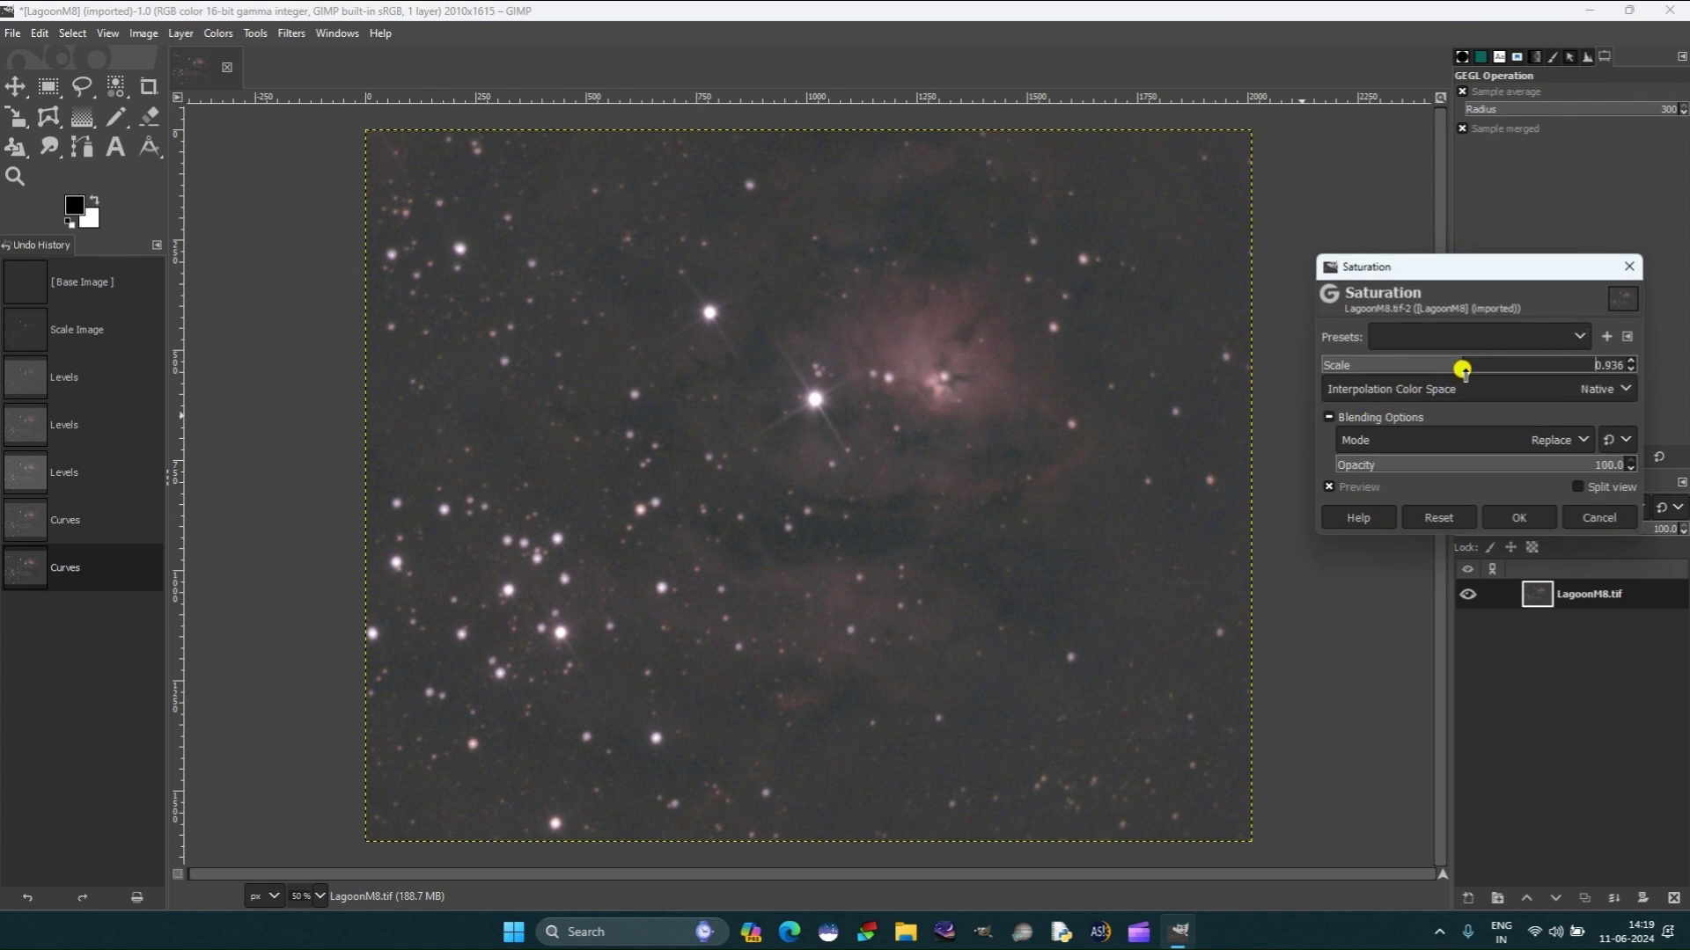
{"action": "left_click", "coordinate": [1457, 368]}
{"action": "left_click", "coordinate": [1517, 519]}
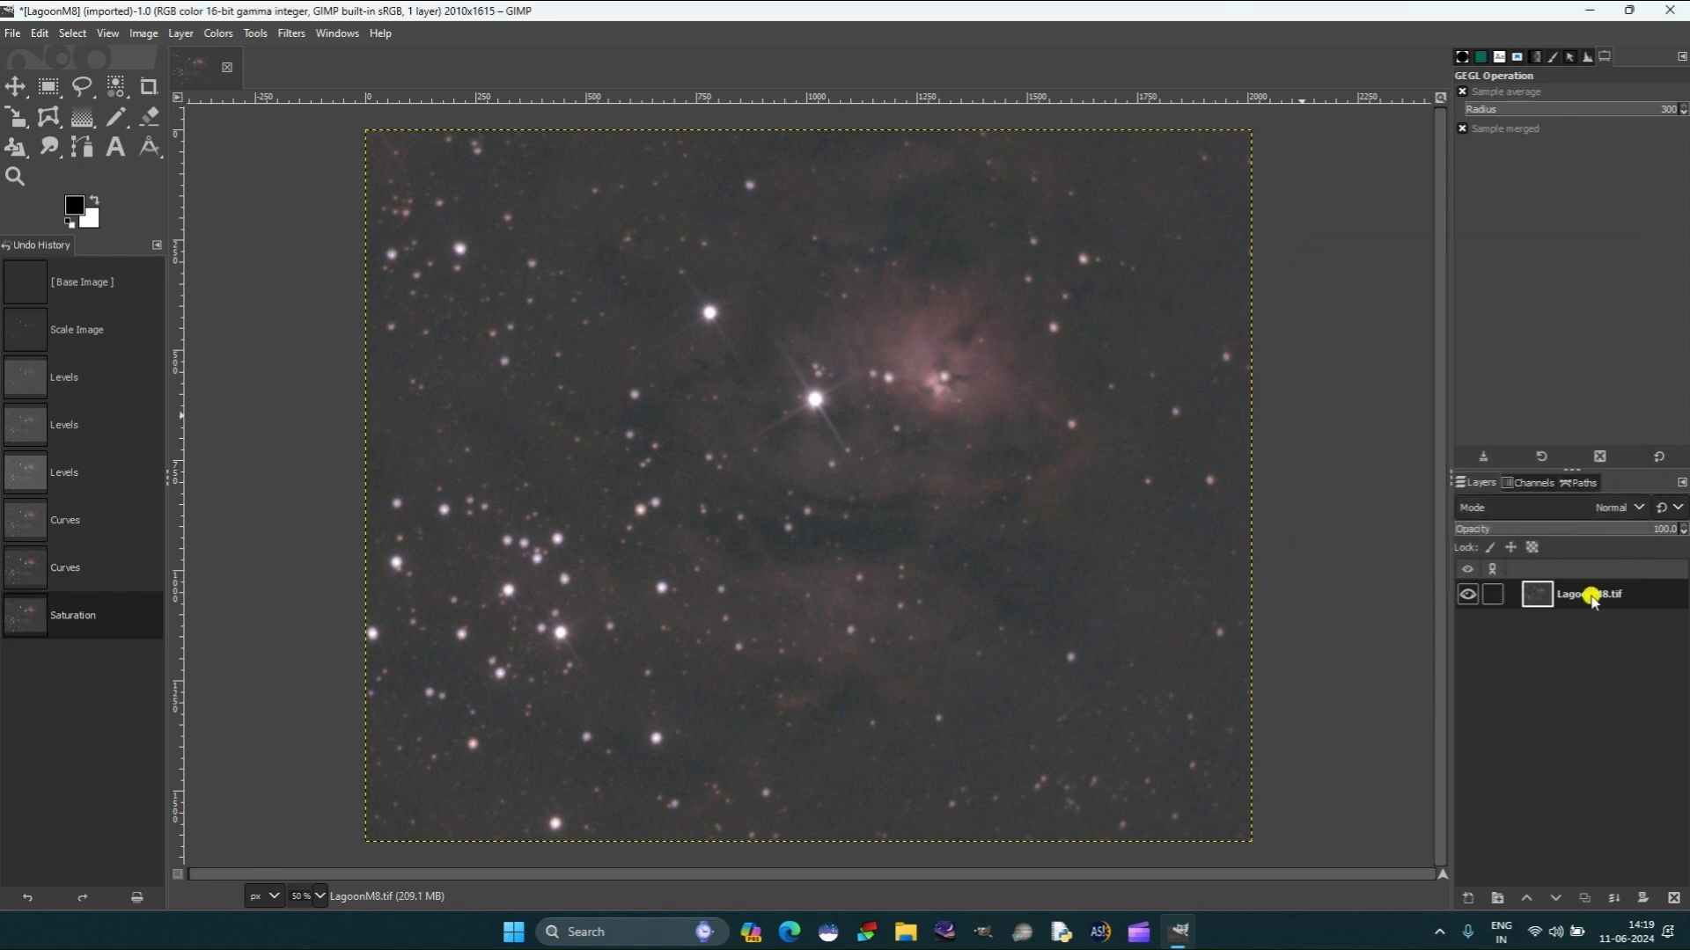
Zoom in and out to inspect the bright star and the star field
{"action": "key", "text": "plus"}
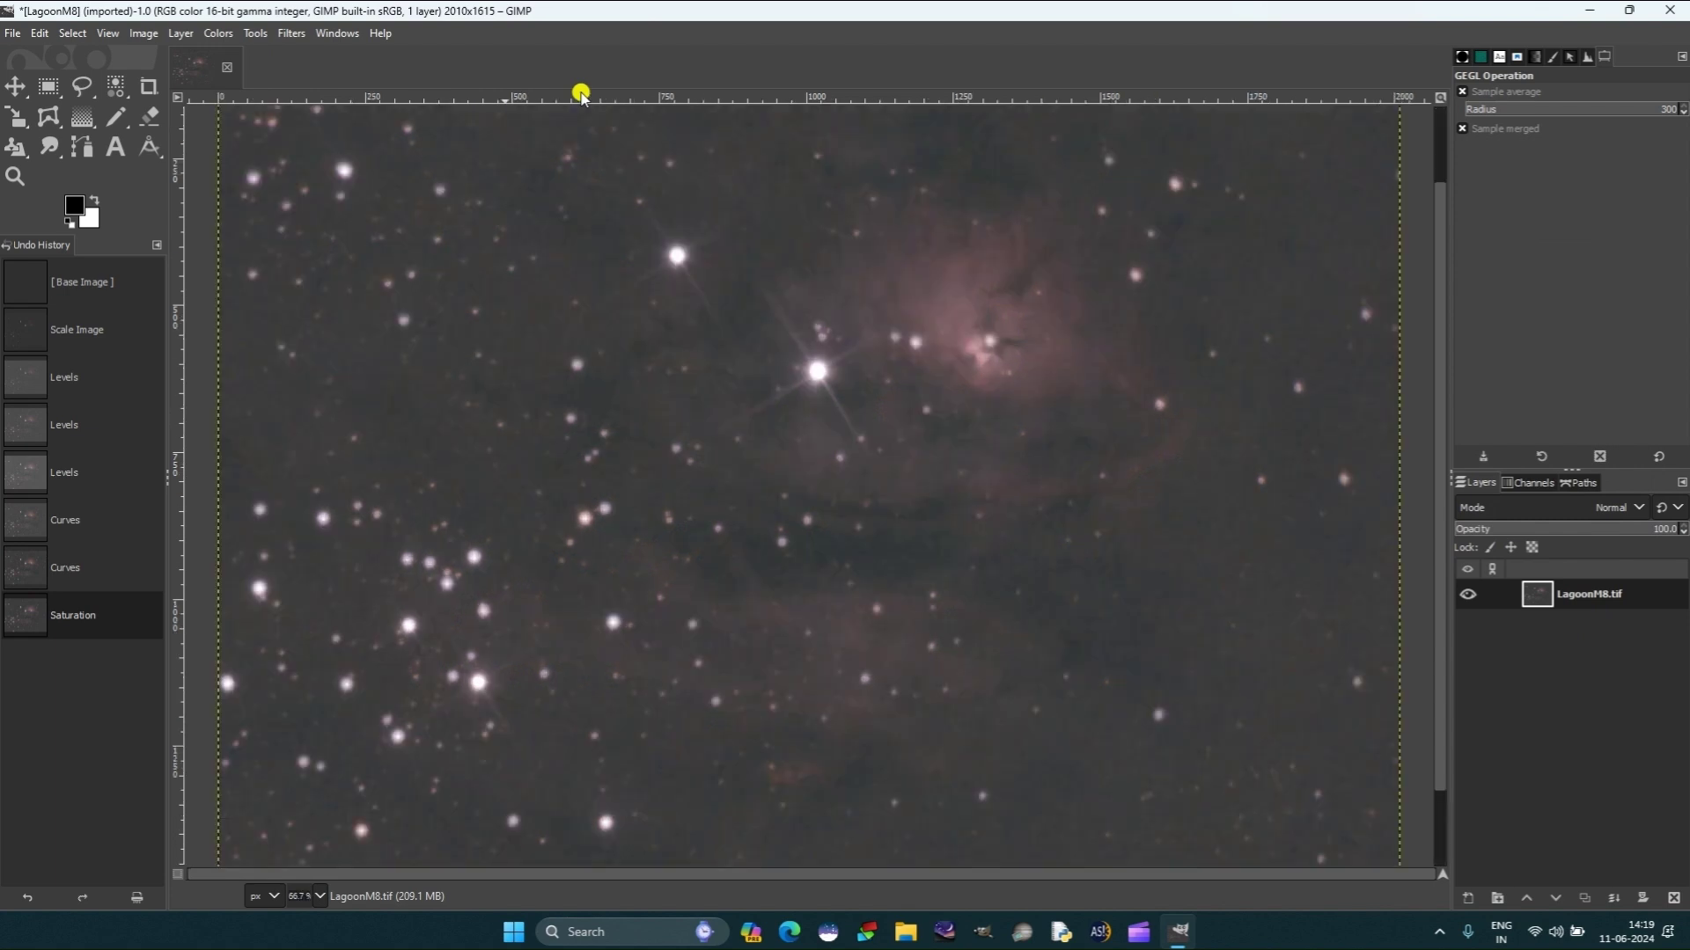
{"action": "key", "text": "plus"}
{"action": "key", "text": "minus"}
{"action": "key", "text": "minus"}
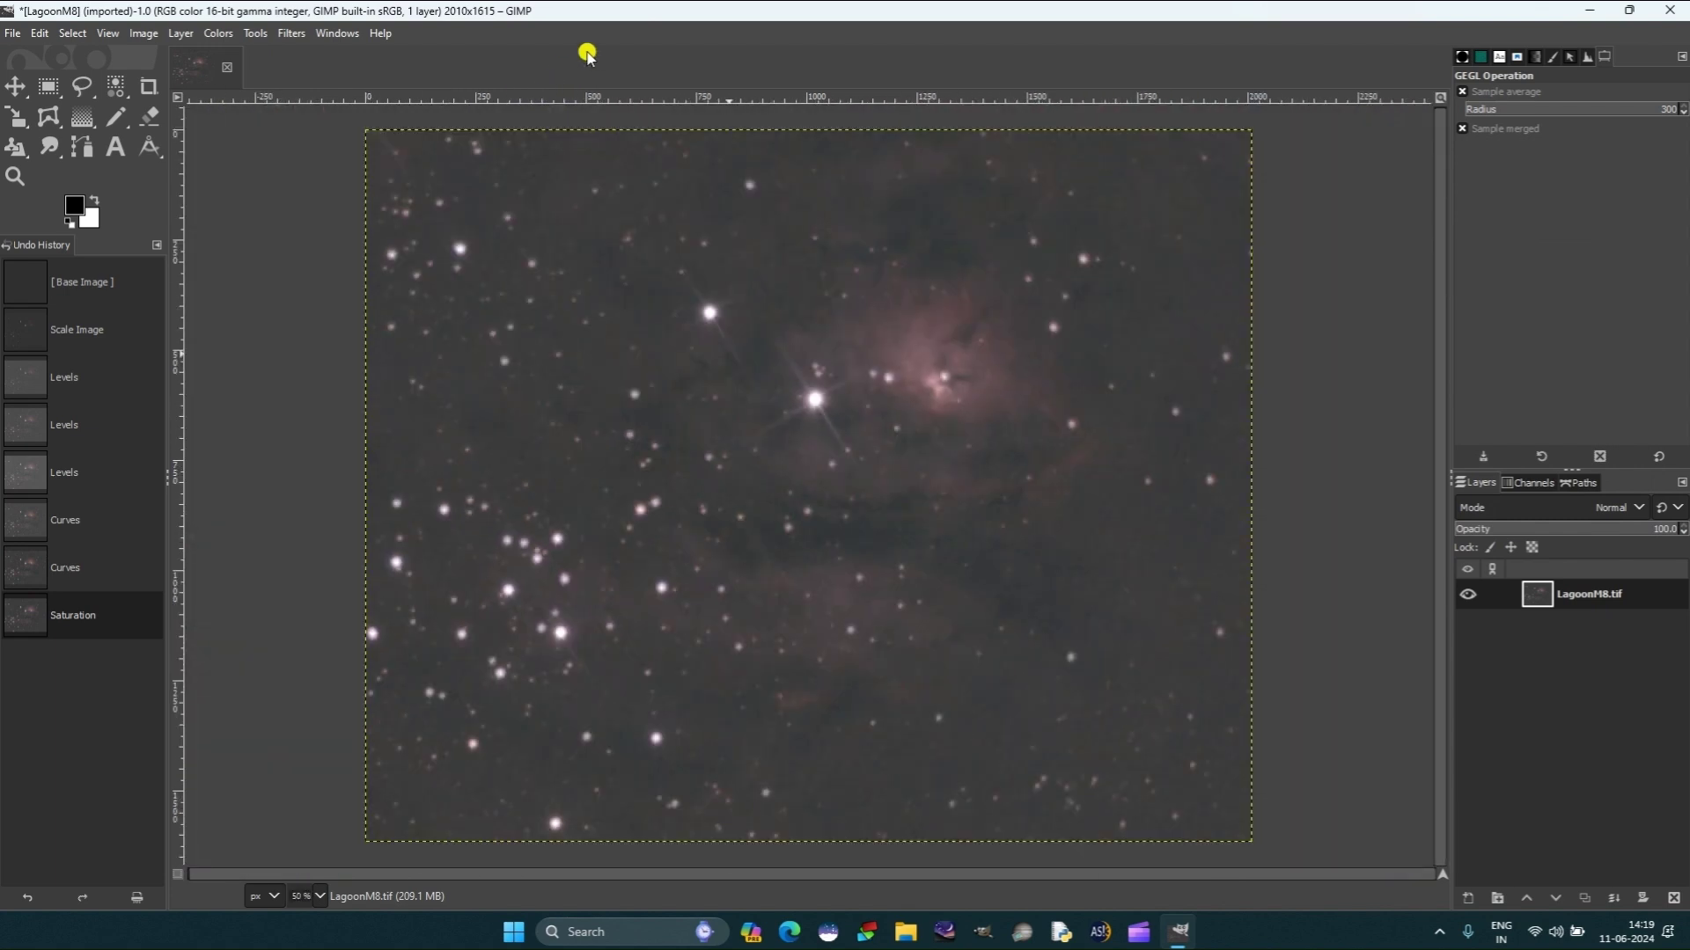
{"action": "key", "text": "plus"}
{"action": "key", "text": "plus"}
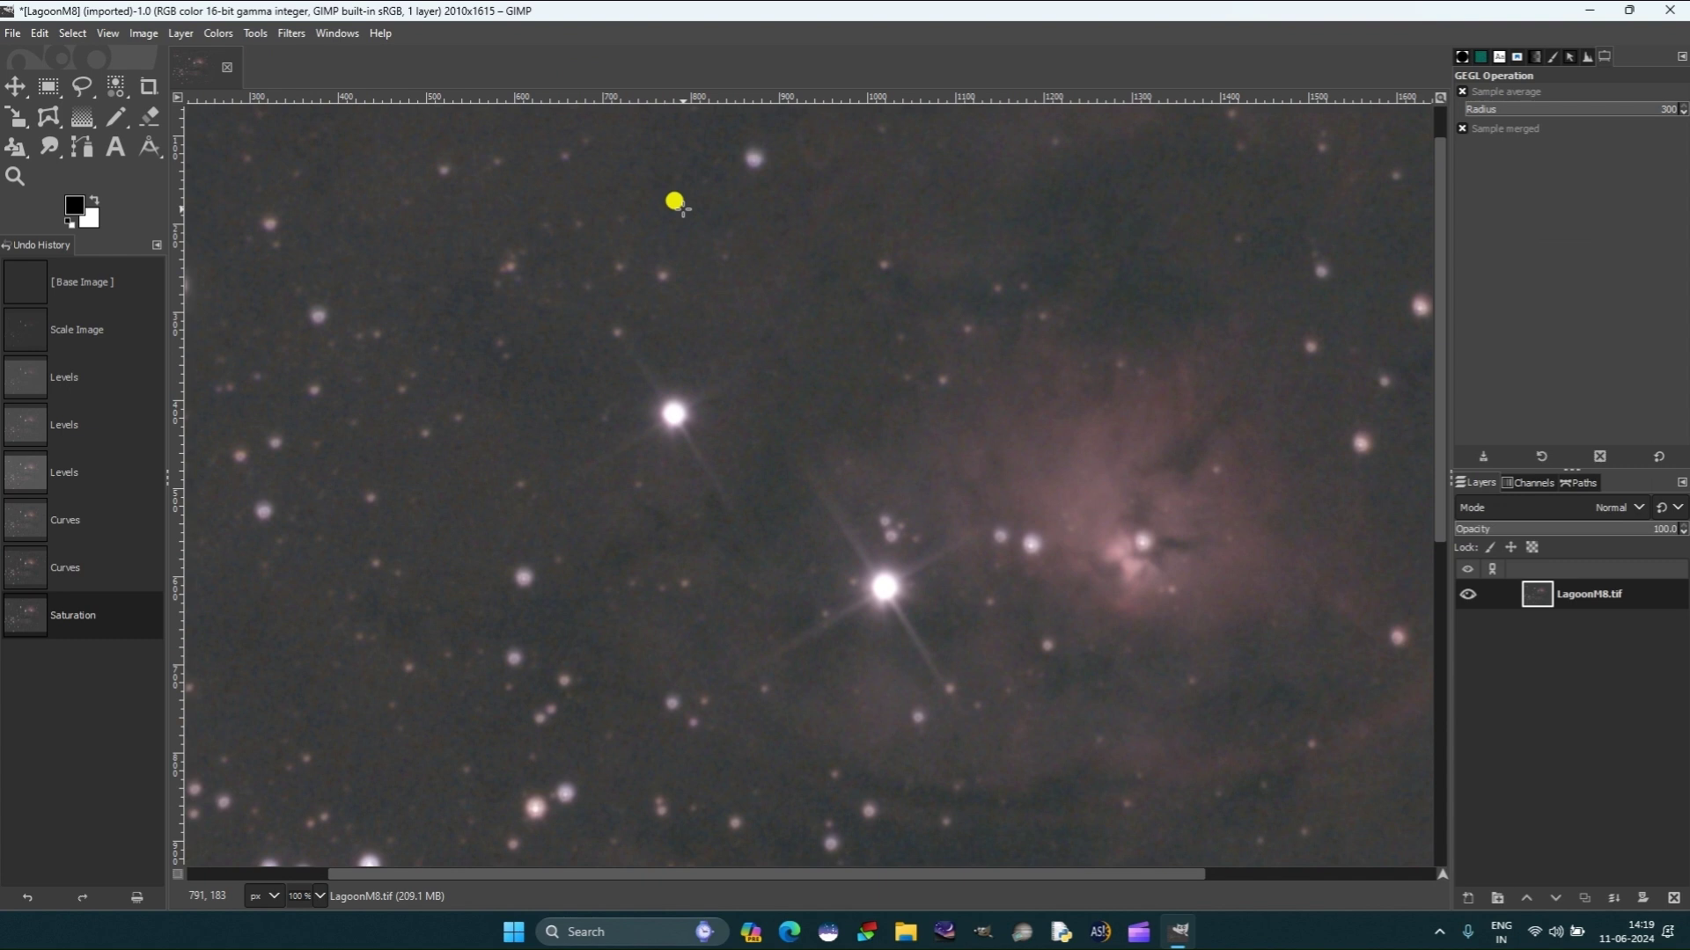
{"action": "key", "text": "minus"}
{"action": "key", "text": "minus"}
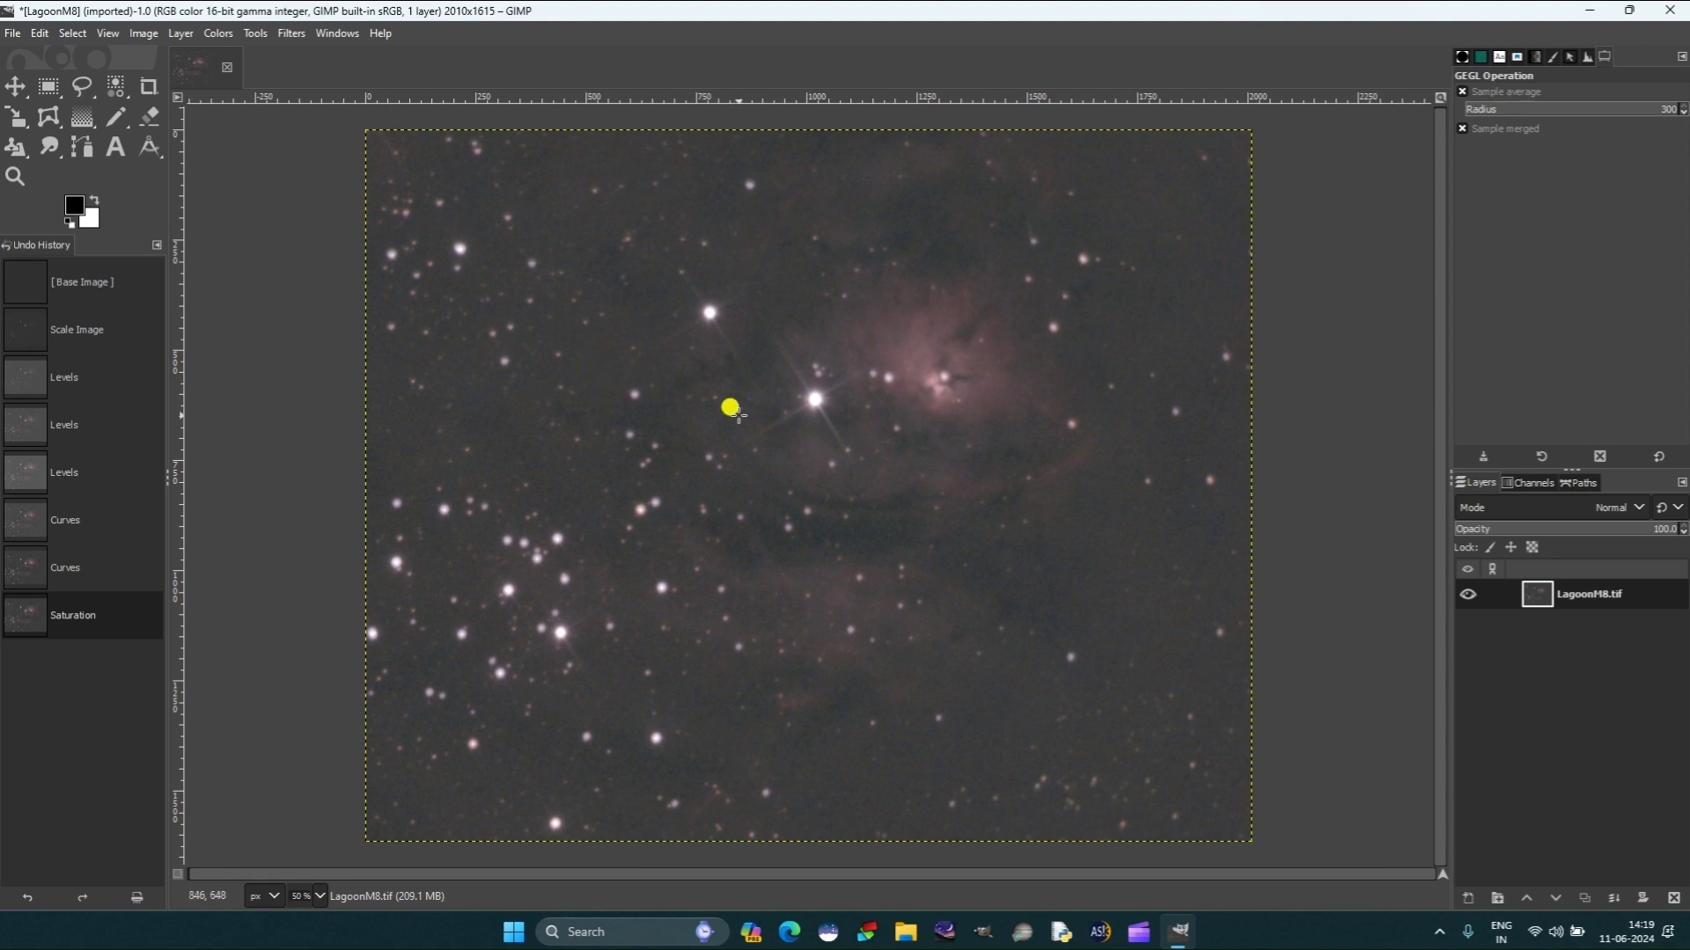
{"action": "key", "text": "plus"}
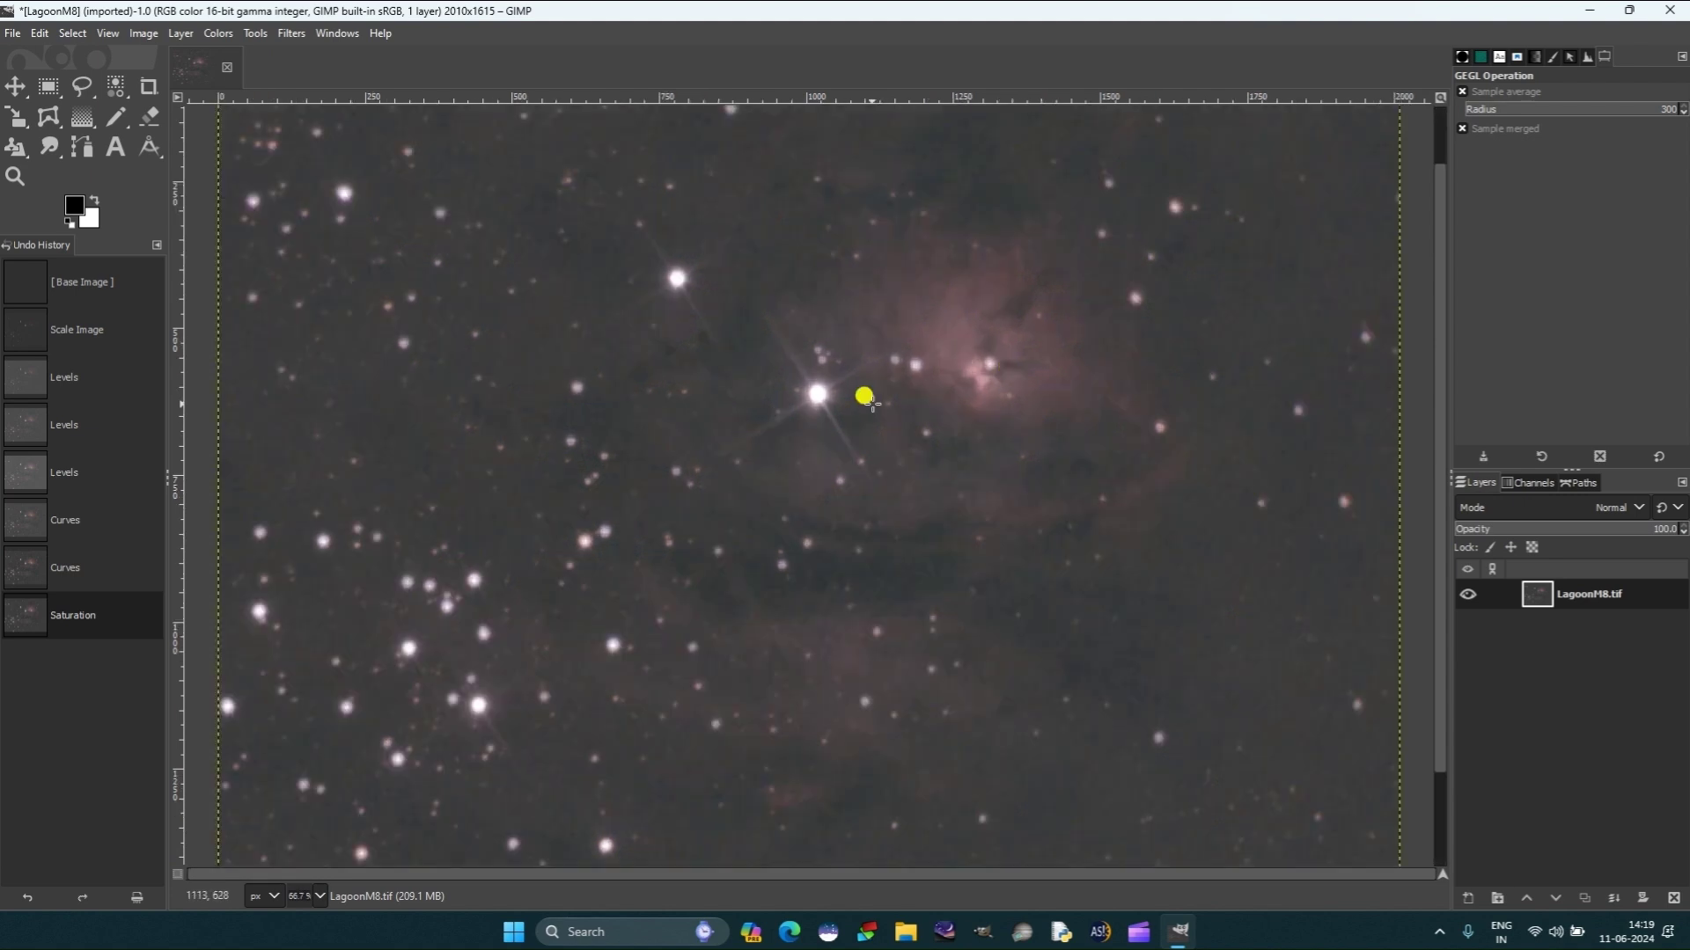
{"action": "key", "text": "minus"}
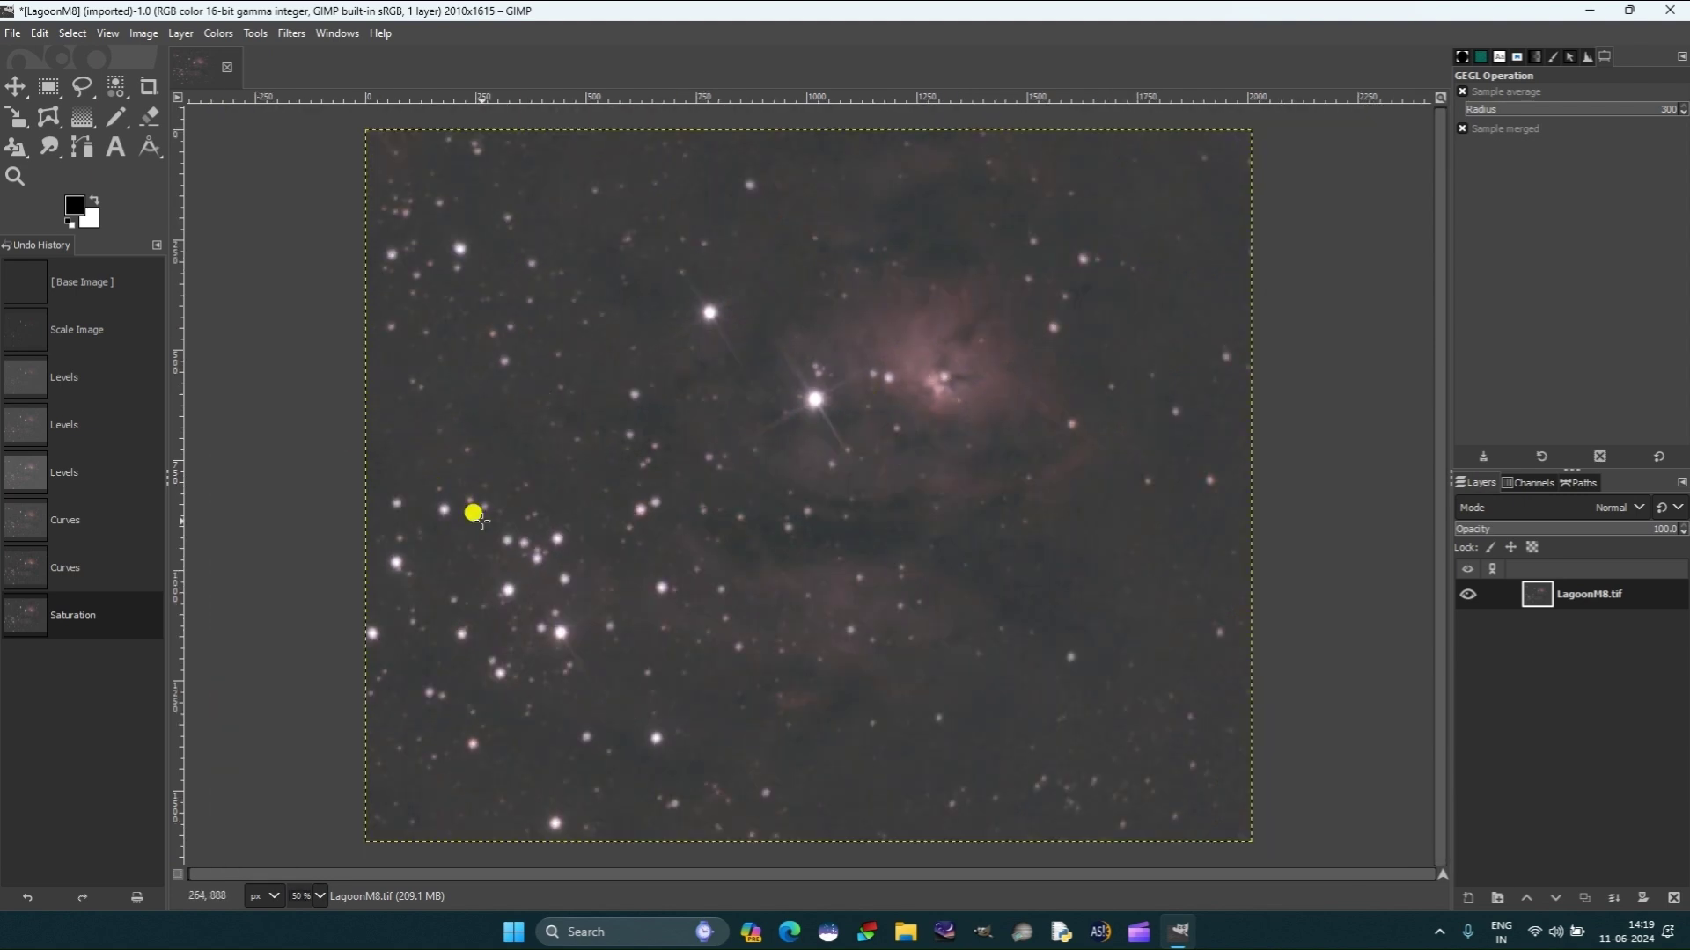
{"action": "key", "text": "plus"}
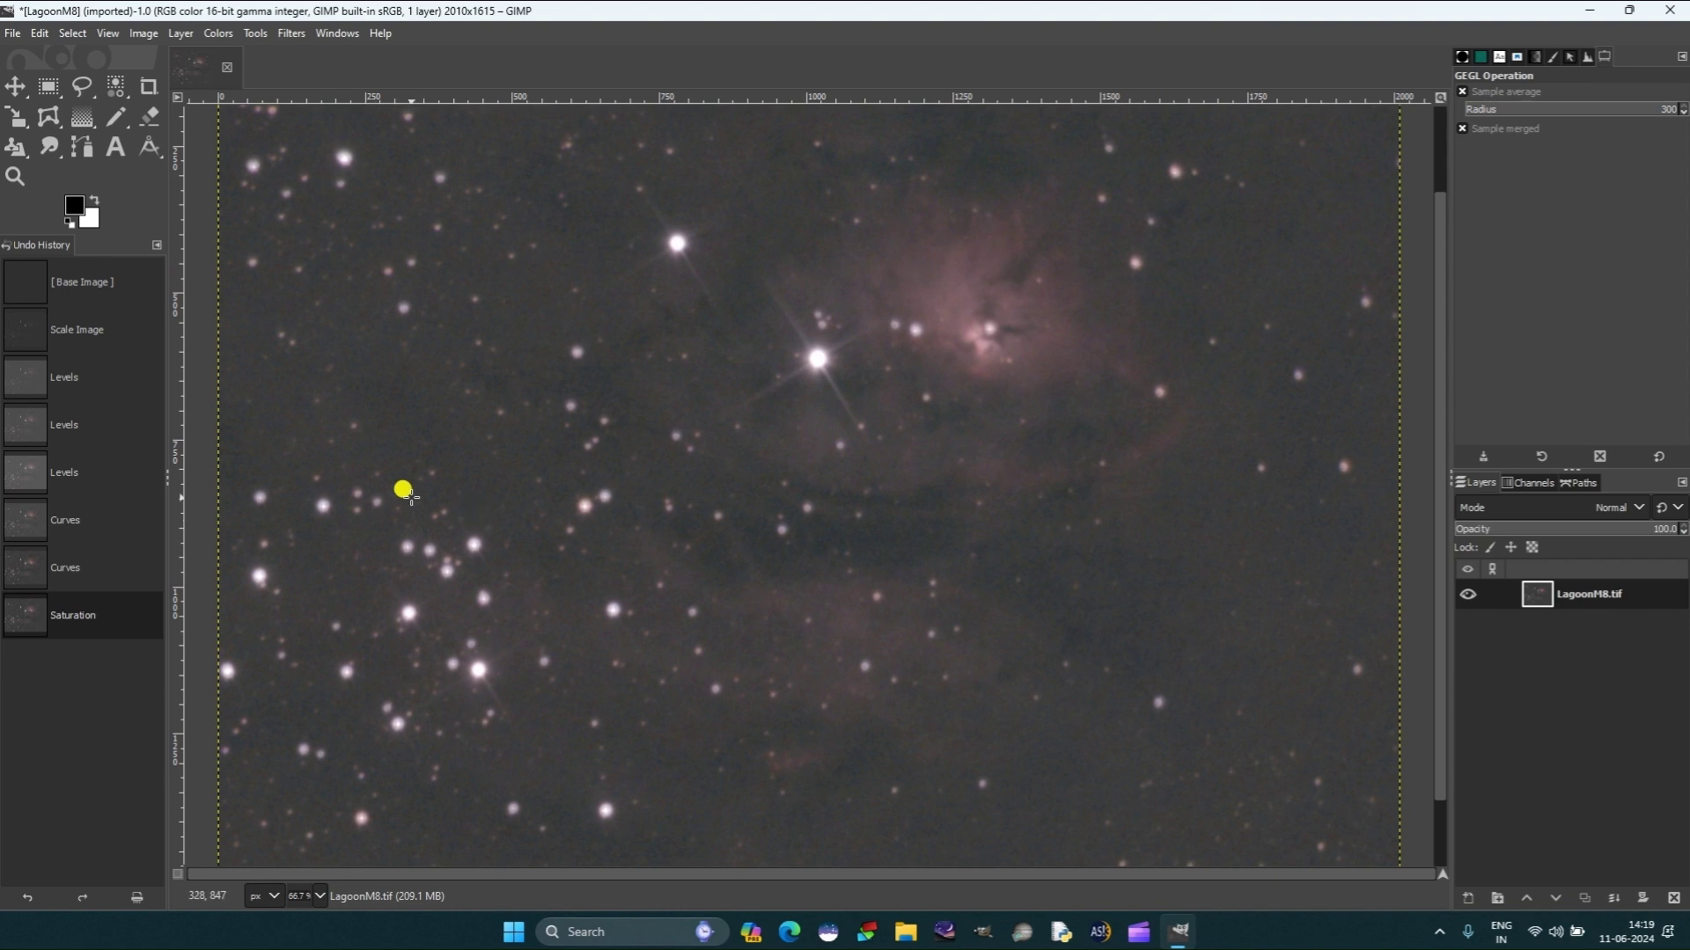
{"action": "key", "text": "minus"}
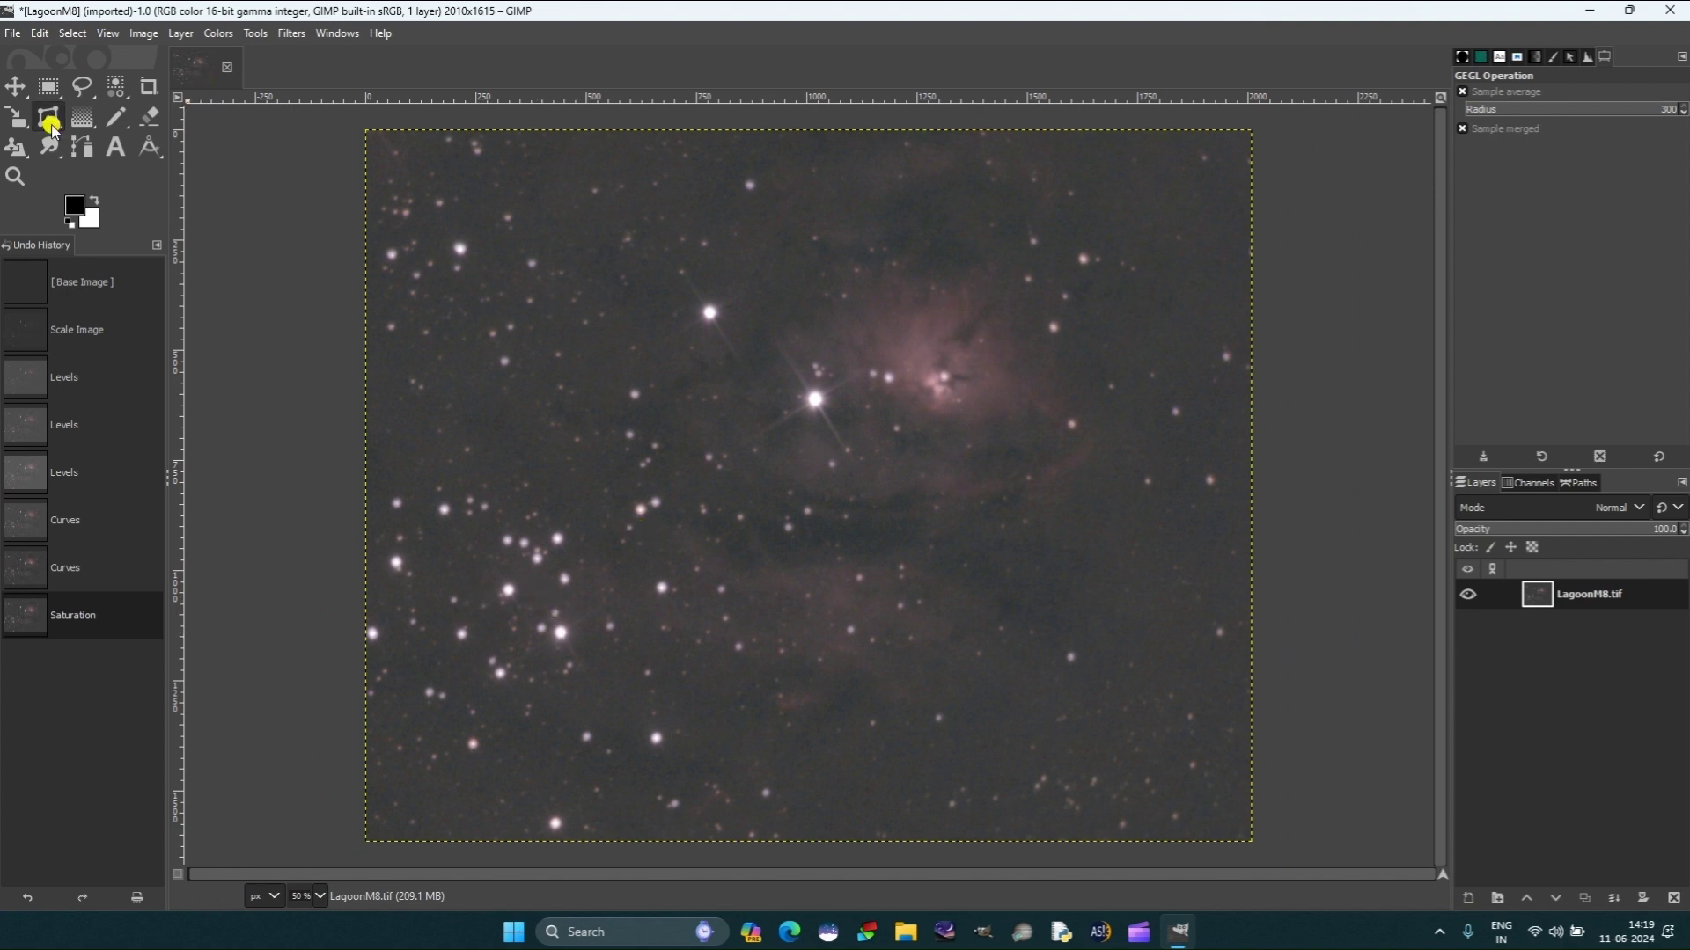
{"action": "left_click", "coordinate": [113, 89]}
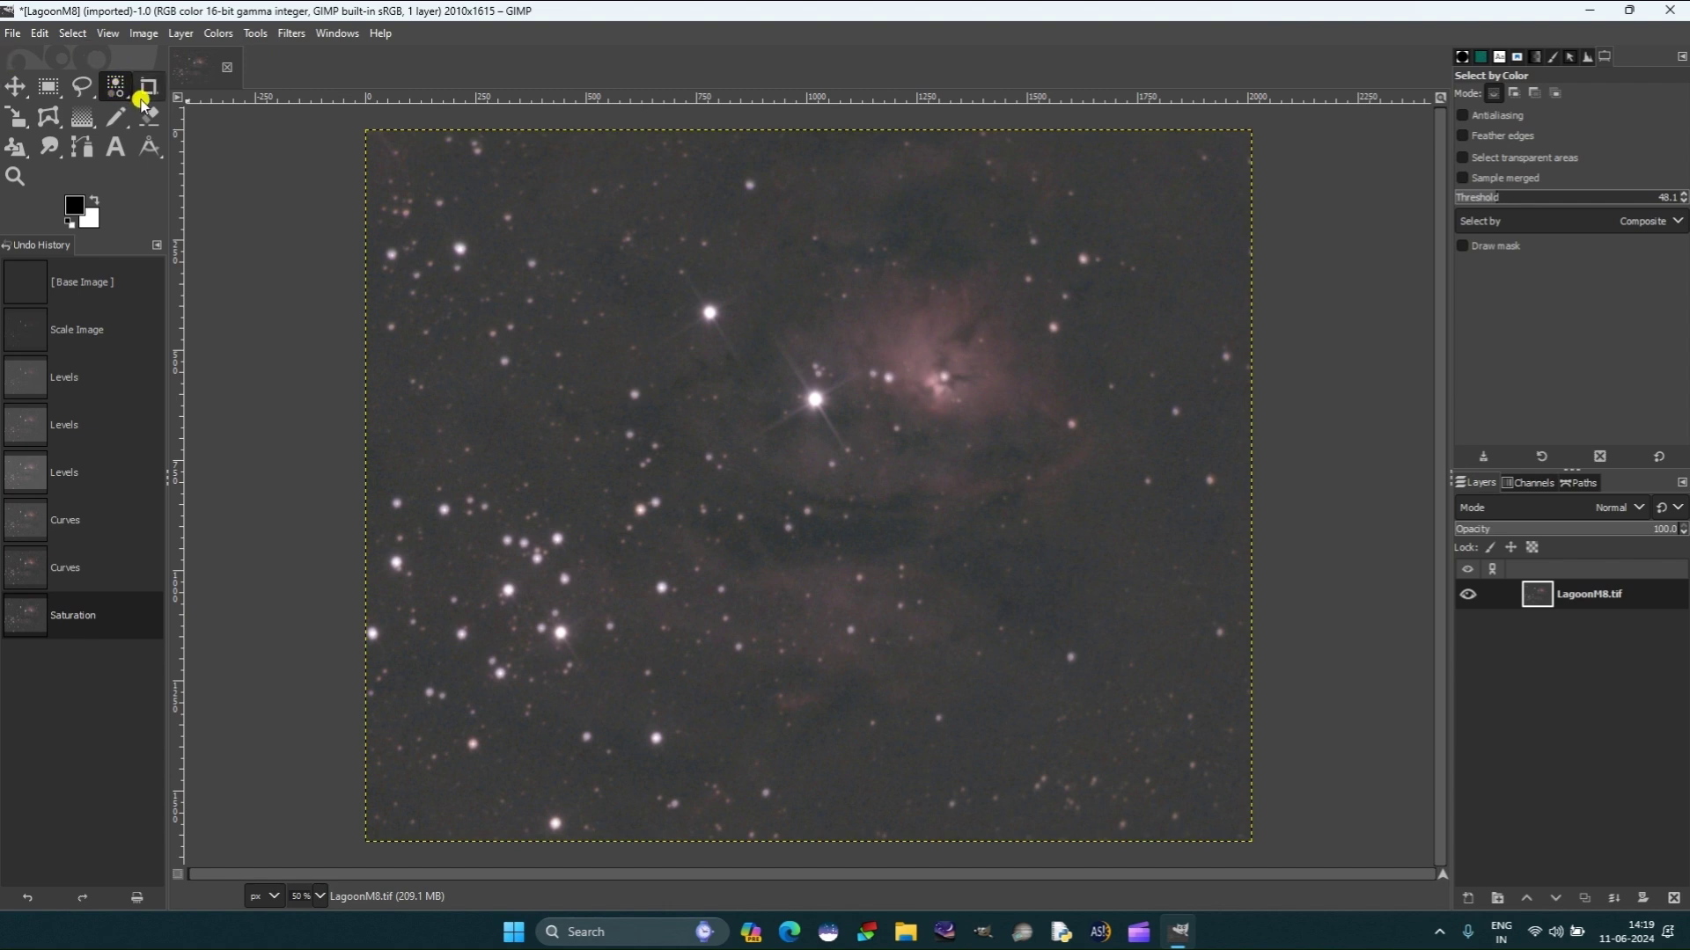
{"action": "left_click", "coordinate": [253, 33]}
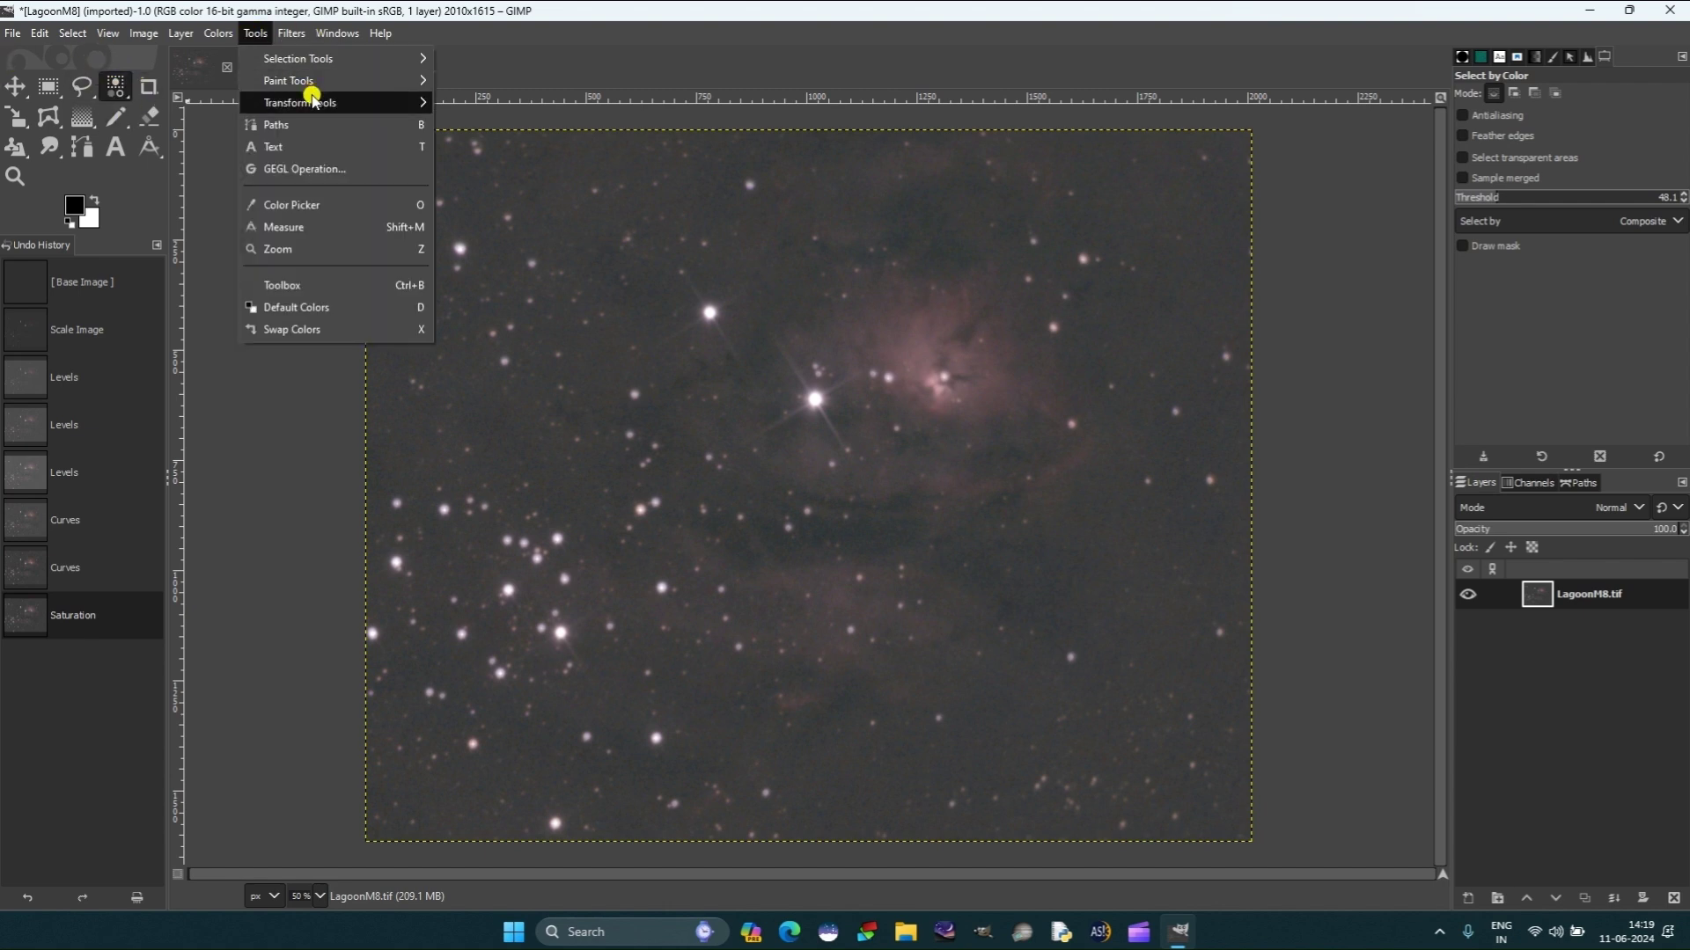
{"action": "mouse_move", "coordinate": [291, 104]}
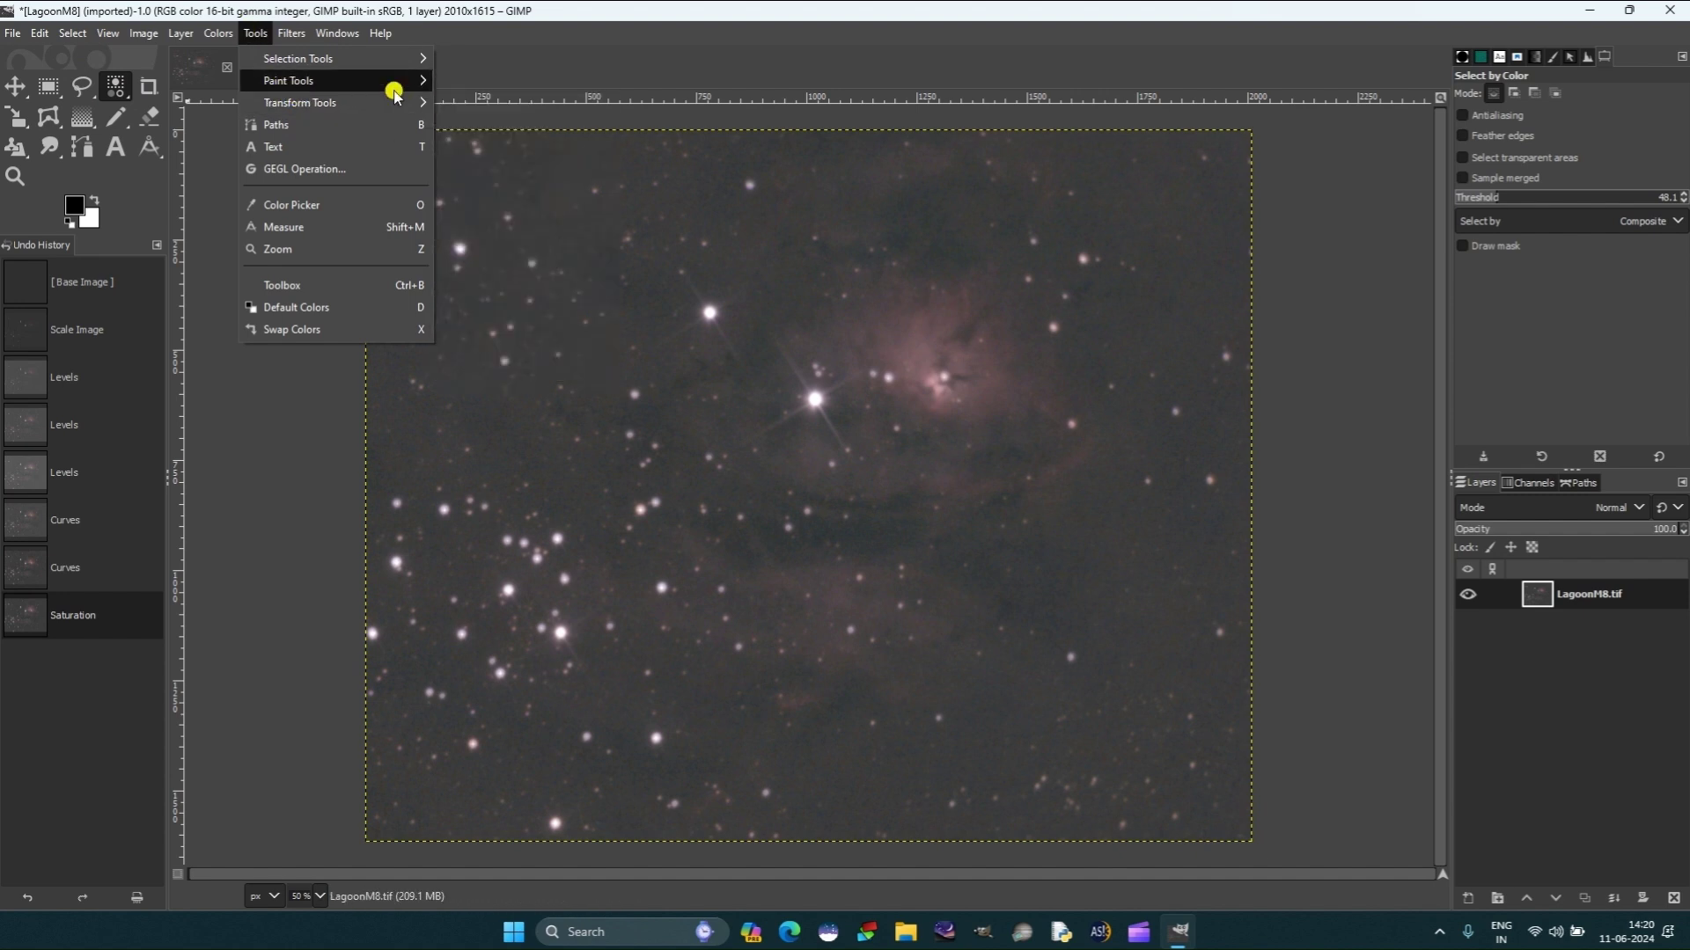
{"action": "mouse_move", "coordinate": [340, 58]}
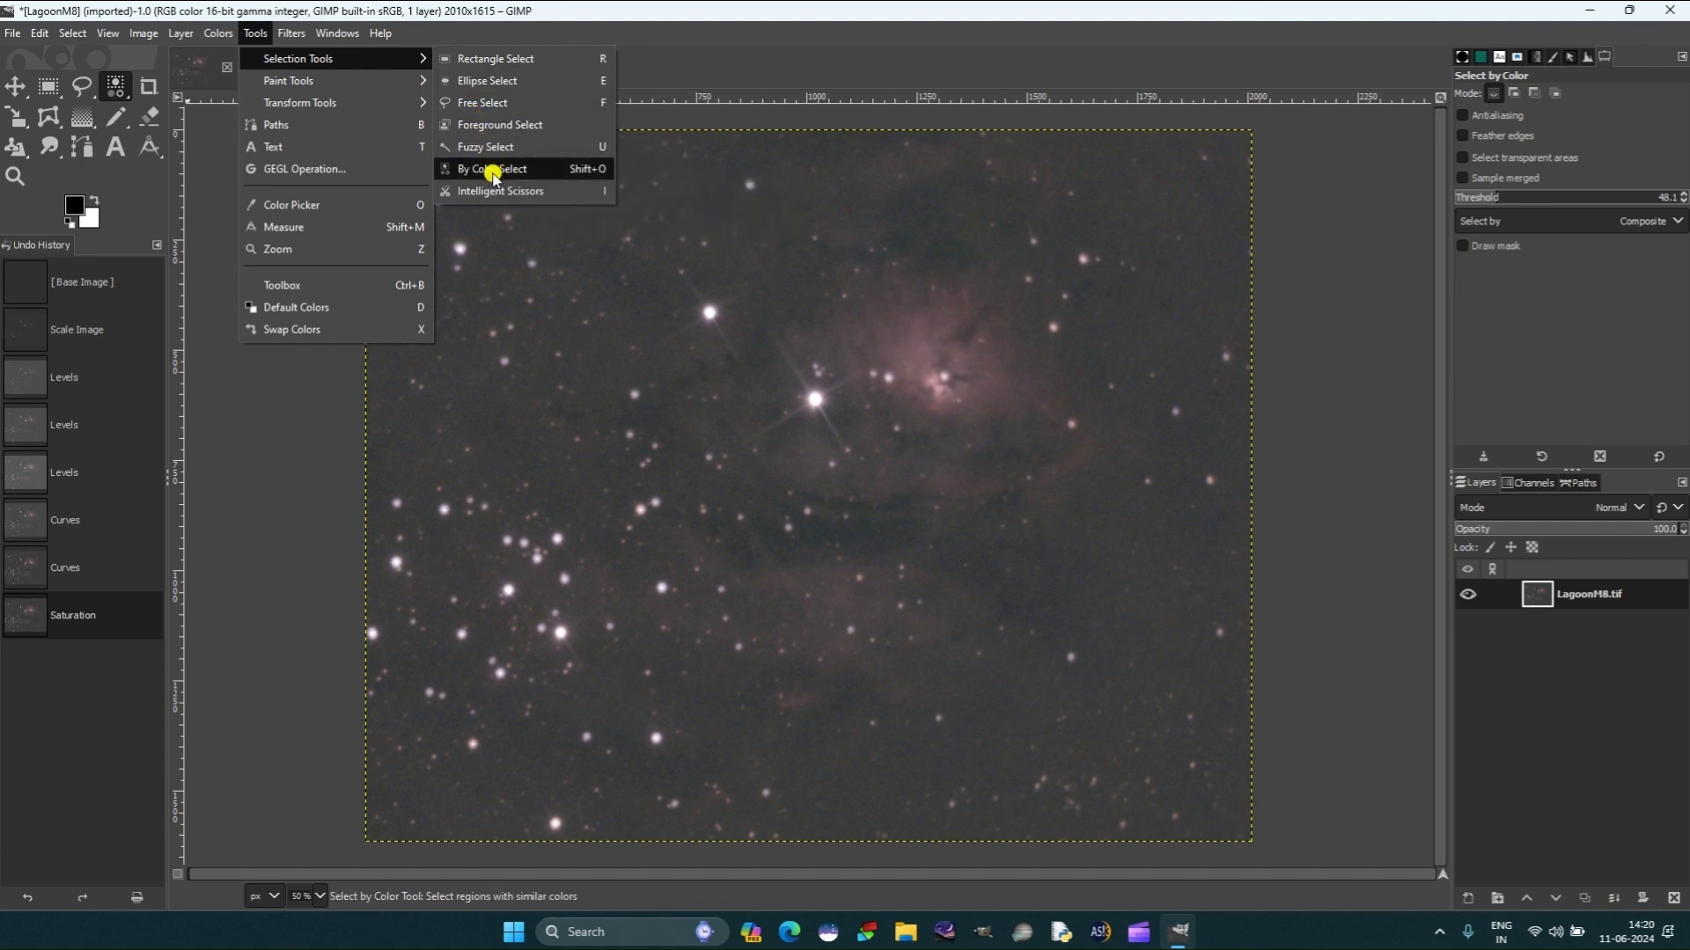
{"action": "left_click", "coordinate": [120, 89]}
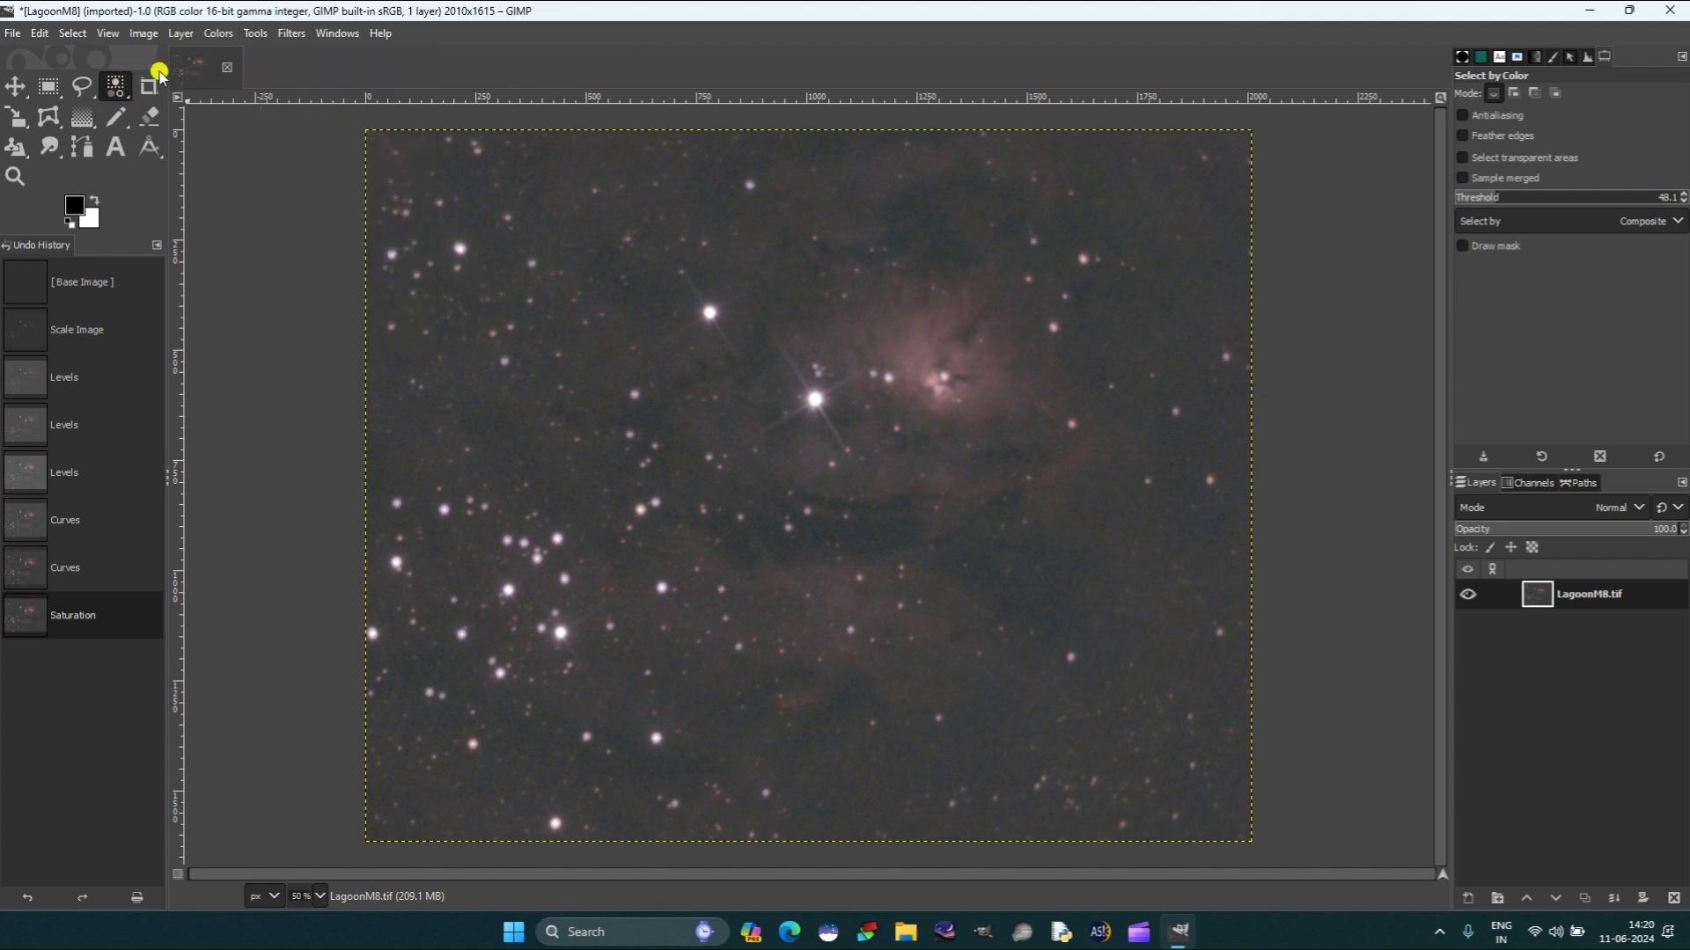
{"action": "left_click", "coordinate": [257, 35]}
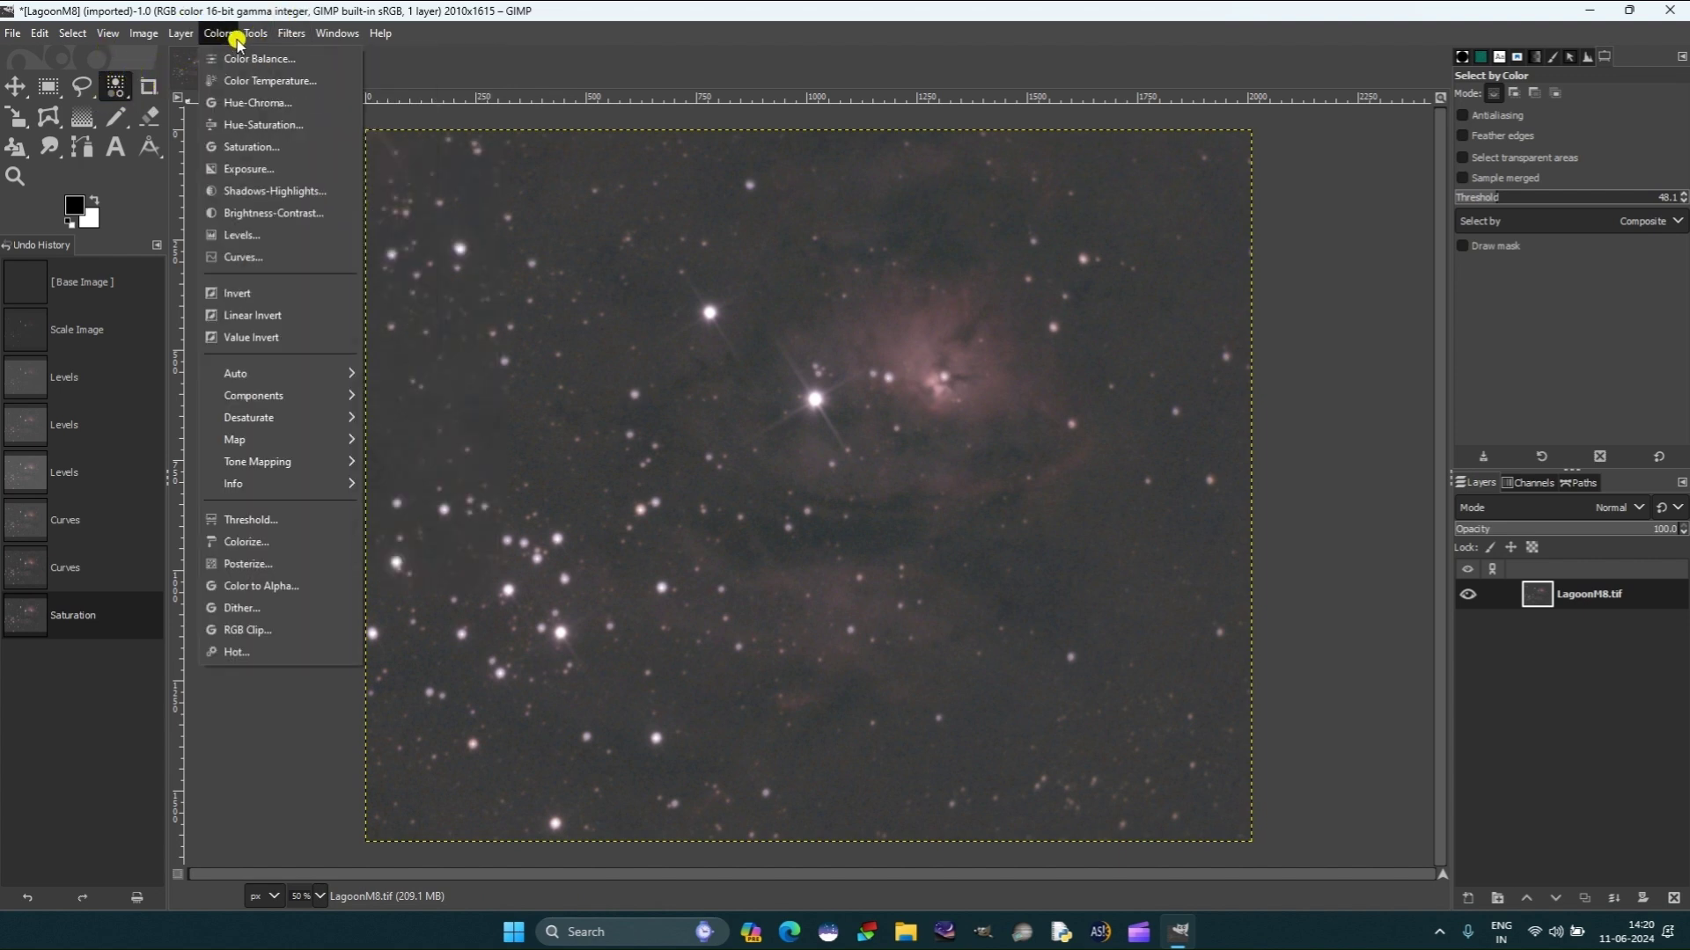
{"action": "mouse_move", "coordinate": [143, 34]}
{"action": "left_click", "coordinate": [112, 88]}
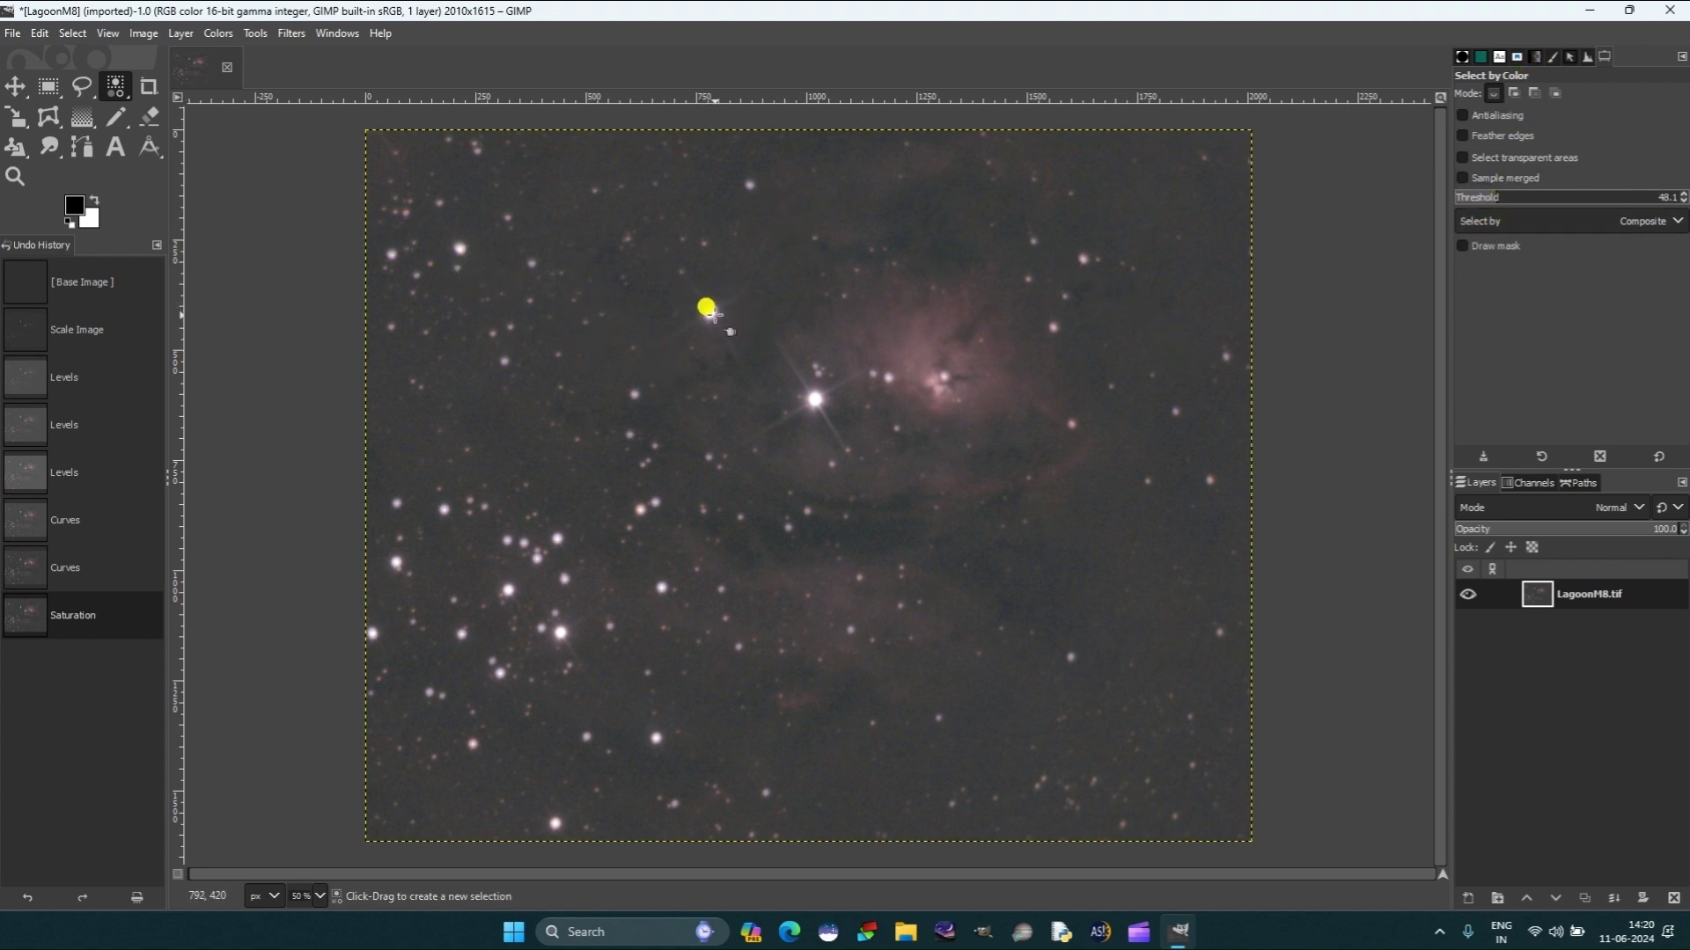
Select the bright stars by colour with the threshold raised to 52.1
{"action": "left_click", "coordinate": [701, 299]}
{"action": "left_click", "coordinate": [702, 301]}
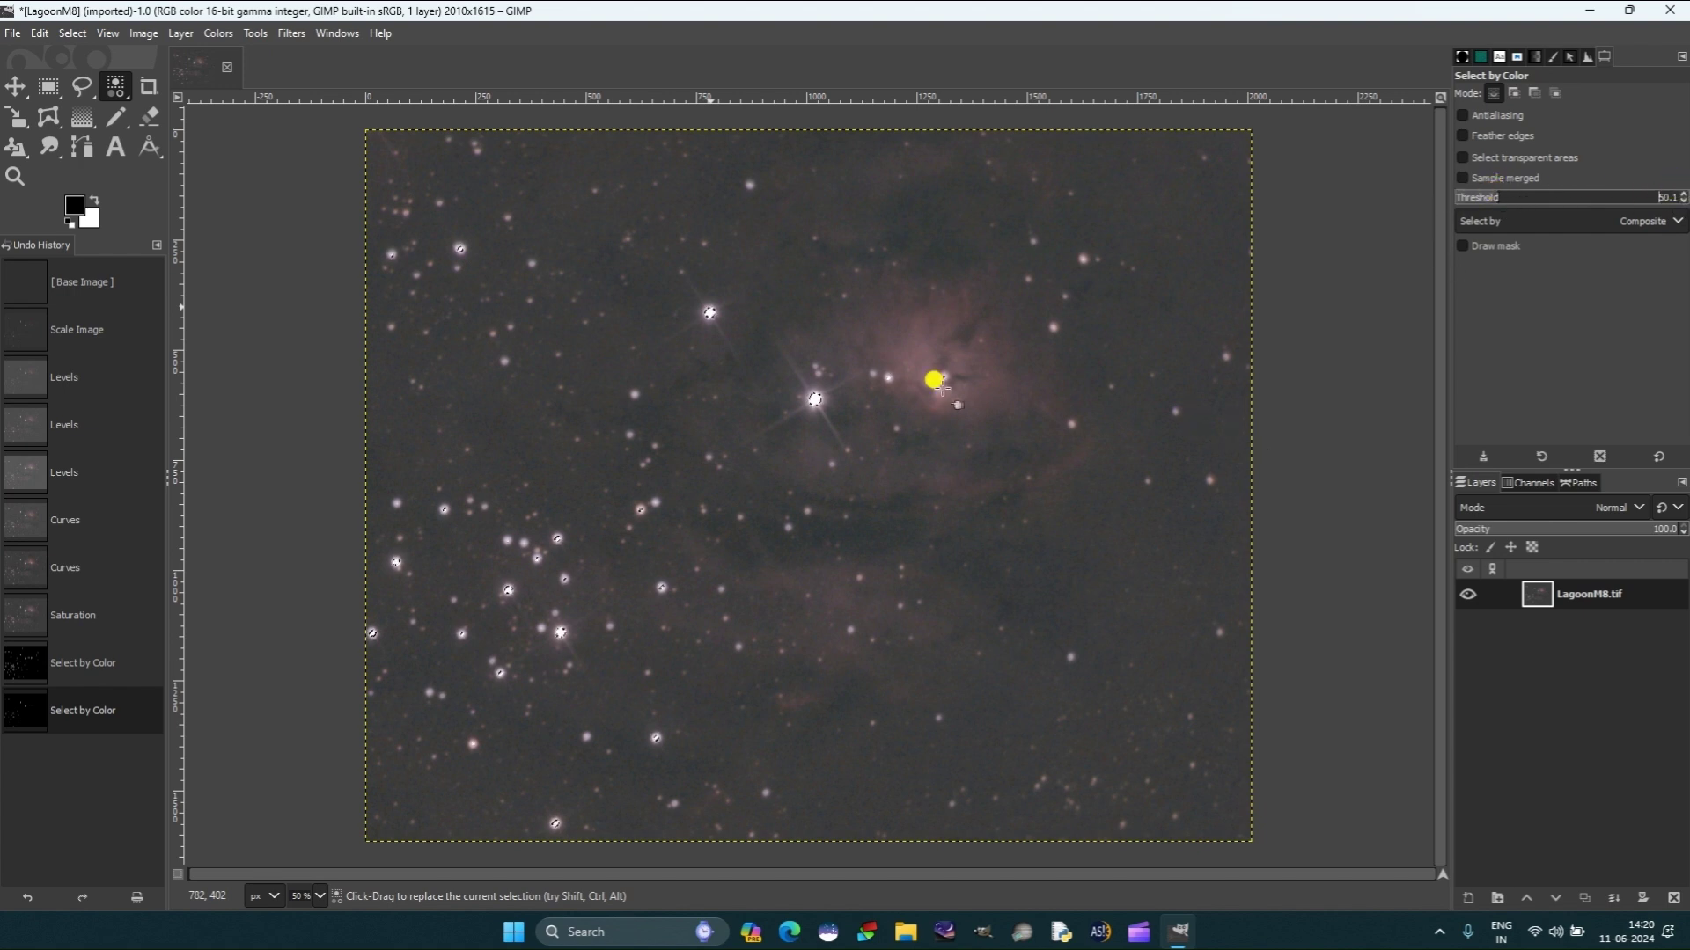
{"action": "left_click", "coordinate": [1683, 193]}
{"action": "left_click", "coordinate": [811, 404]}
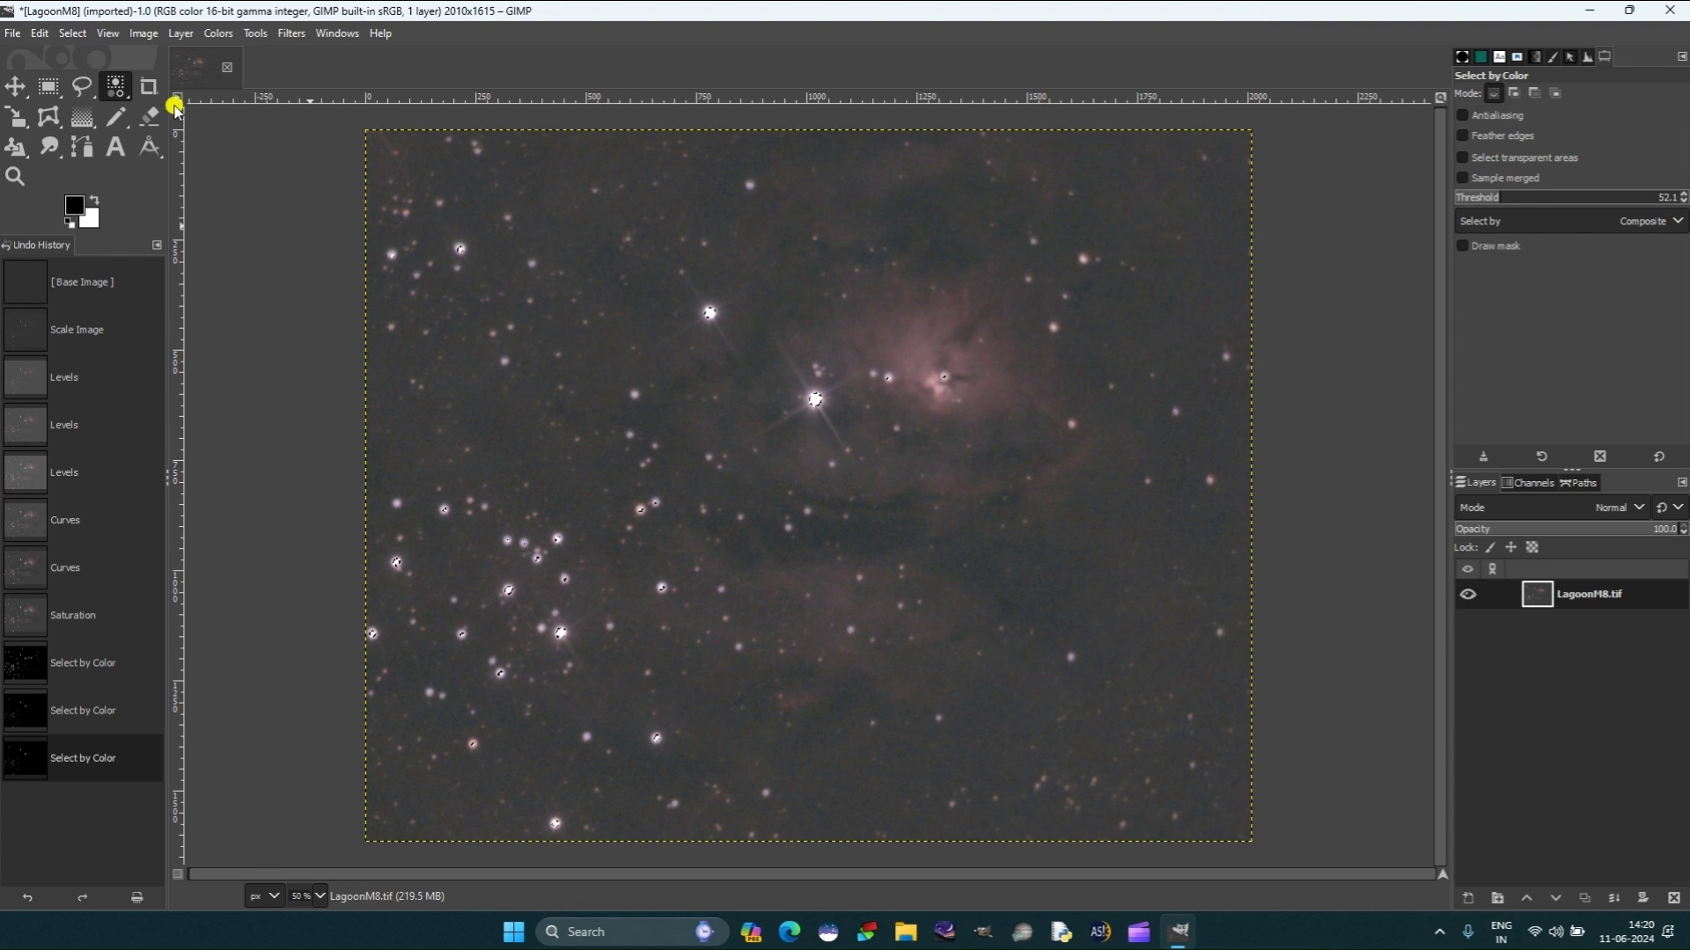
Feather the star selection by 28 px
{"action": "left_click", "coordinate": [66, 33]}
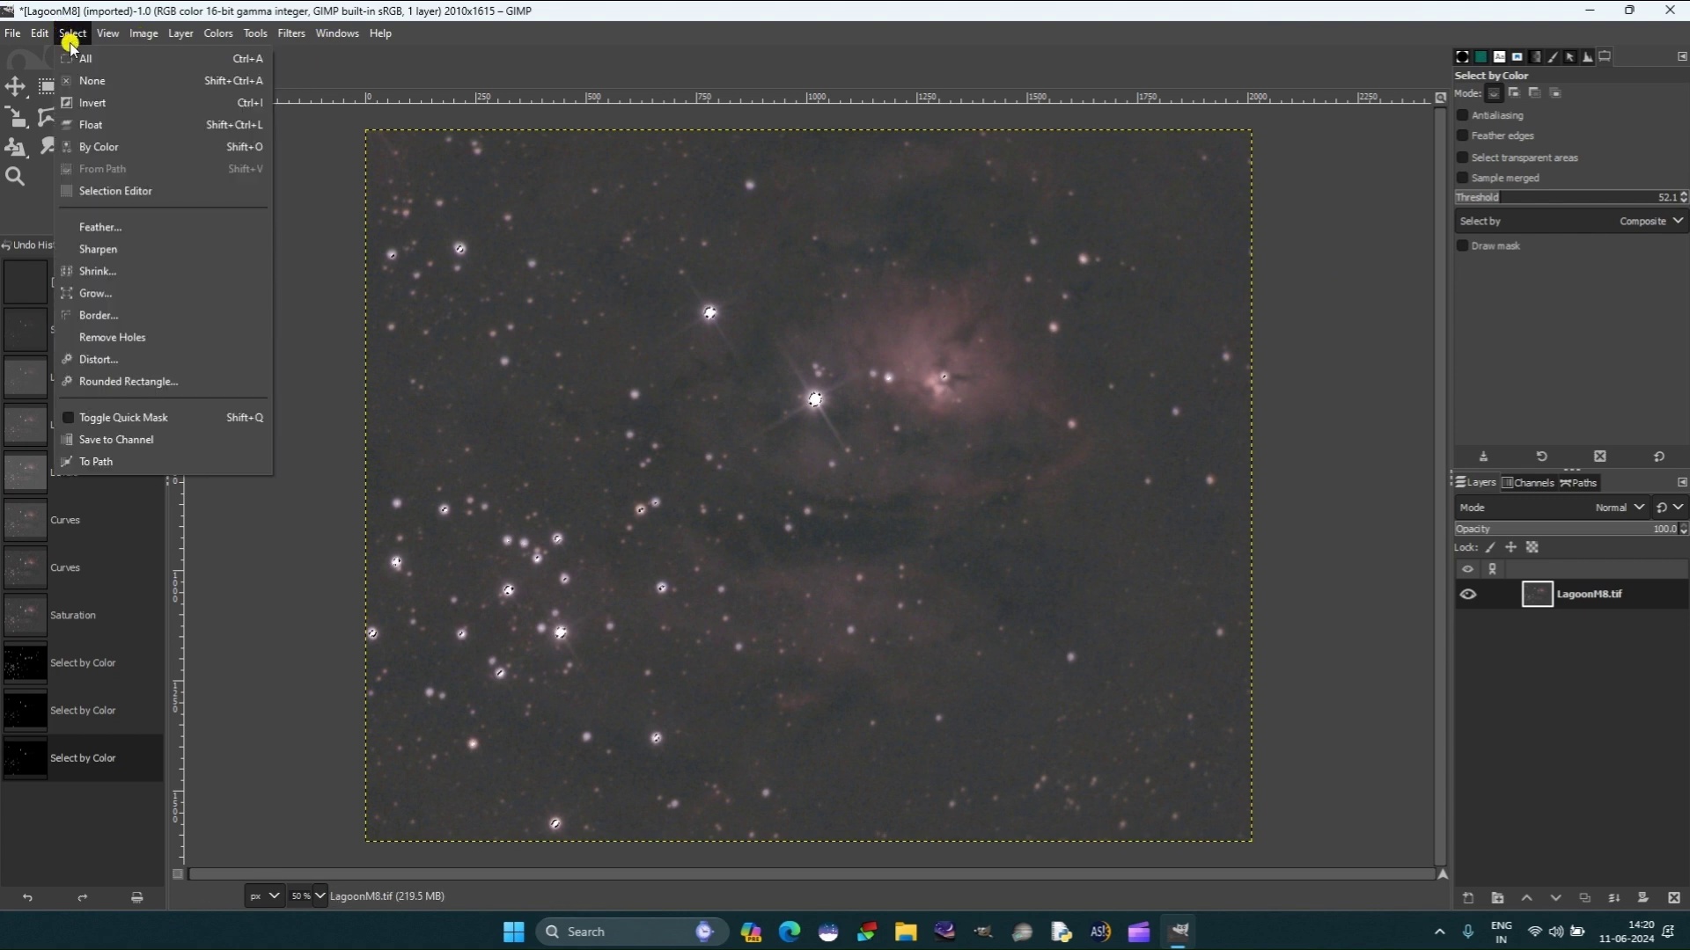
{"action": "left_click", "coordinate": [114, 229]}
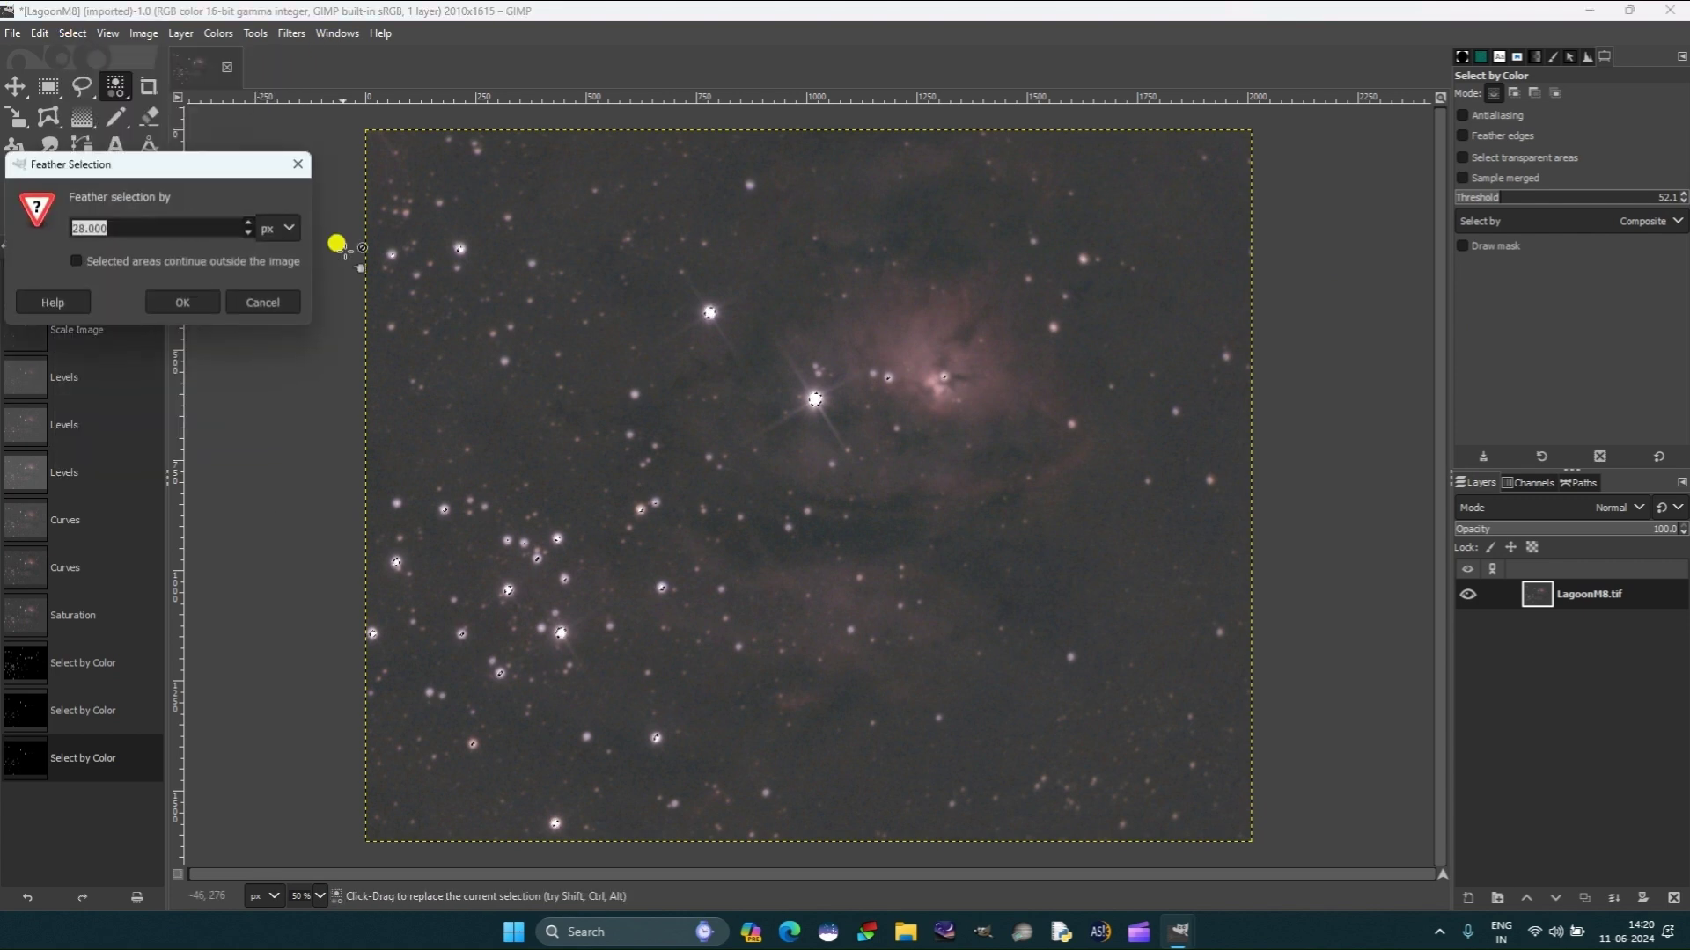
{"action": "left_click", "coordinate": [185, 302]}
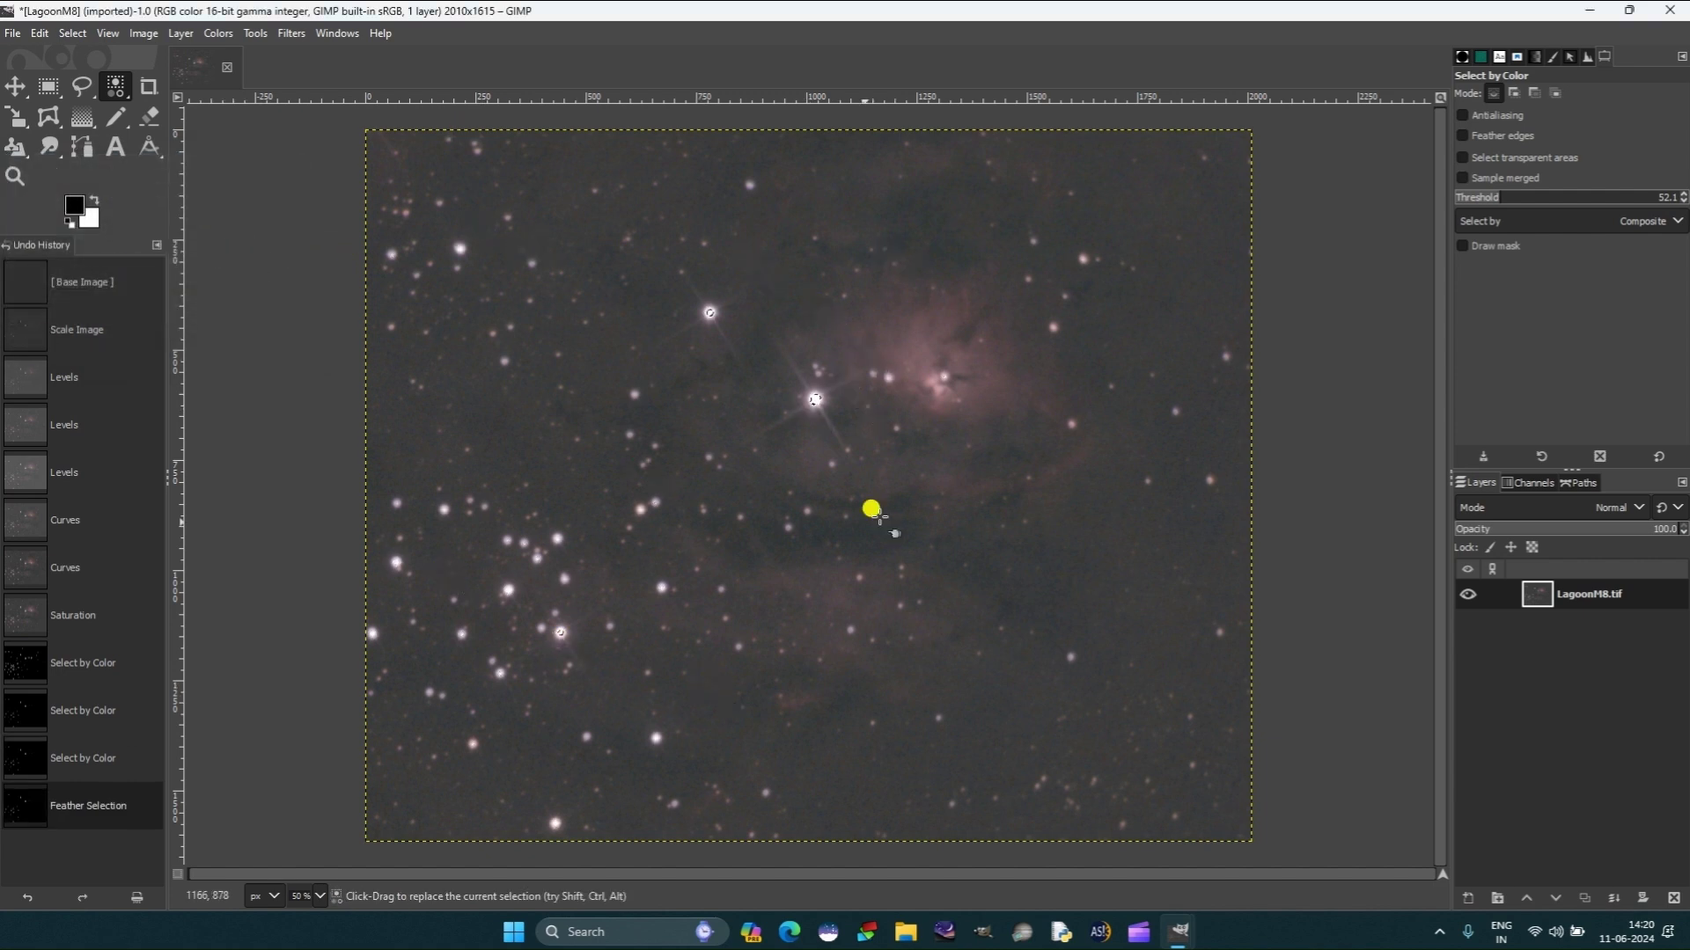
Run Value Propagate on the star selection in More black (smaller value) mode
{"action": "left_click", "coordinate": [292, 32]}
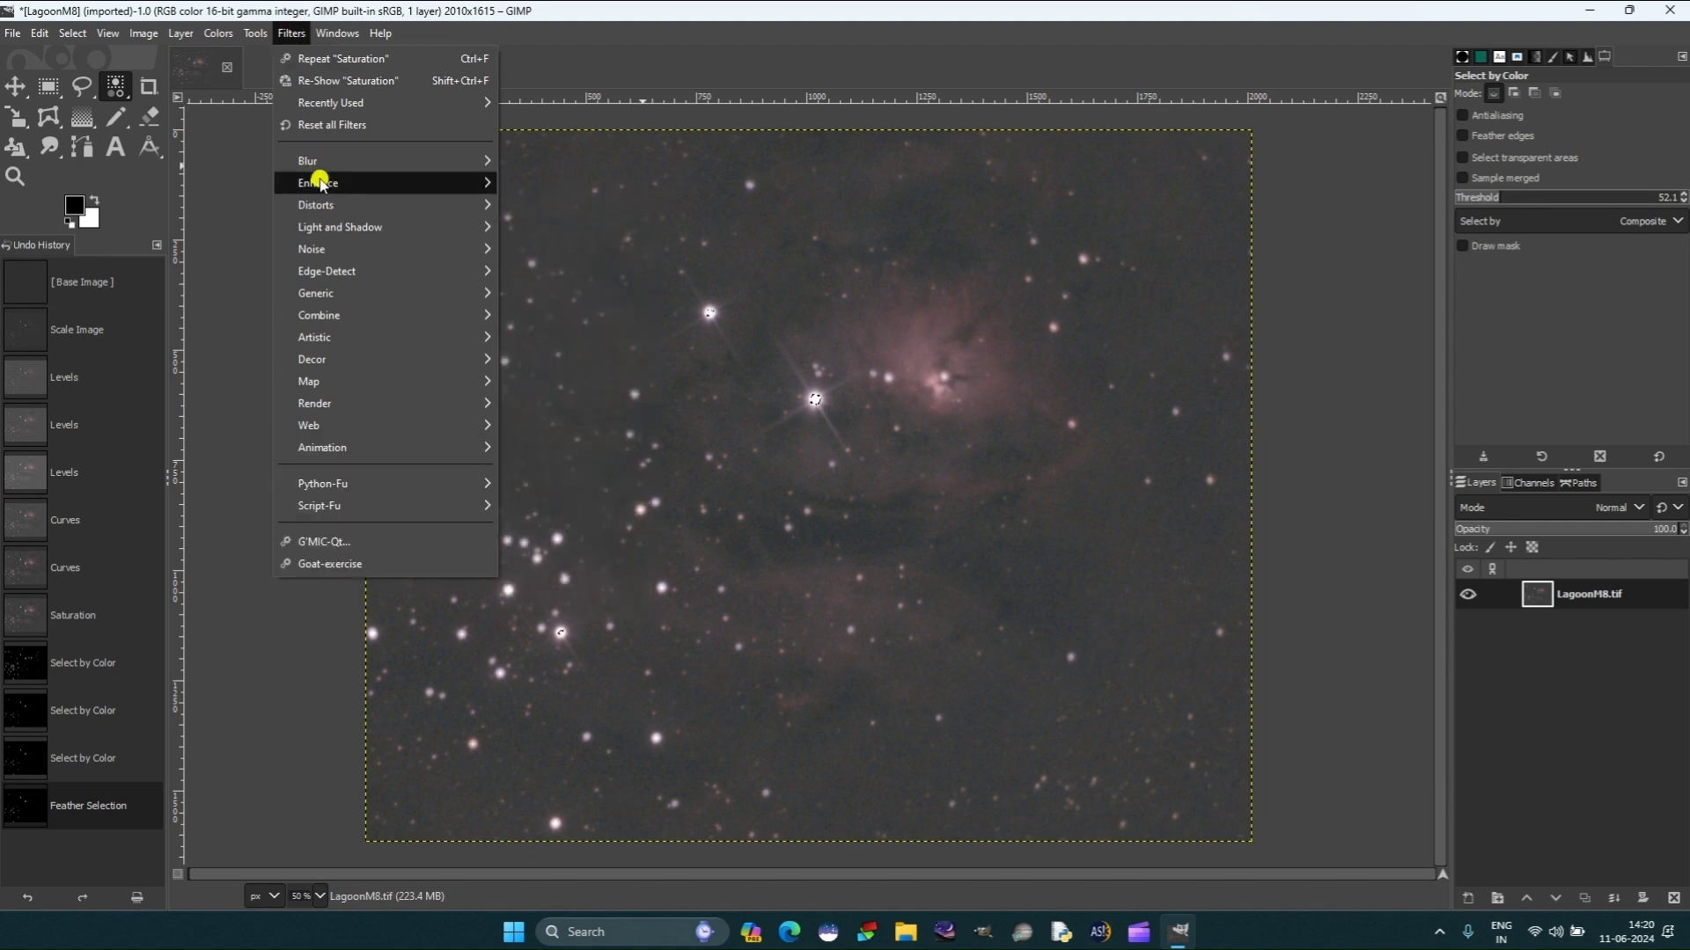
{"action": "mouse_move", "coordinate": [333, 204]}
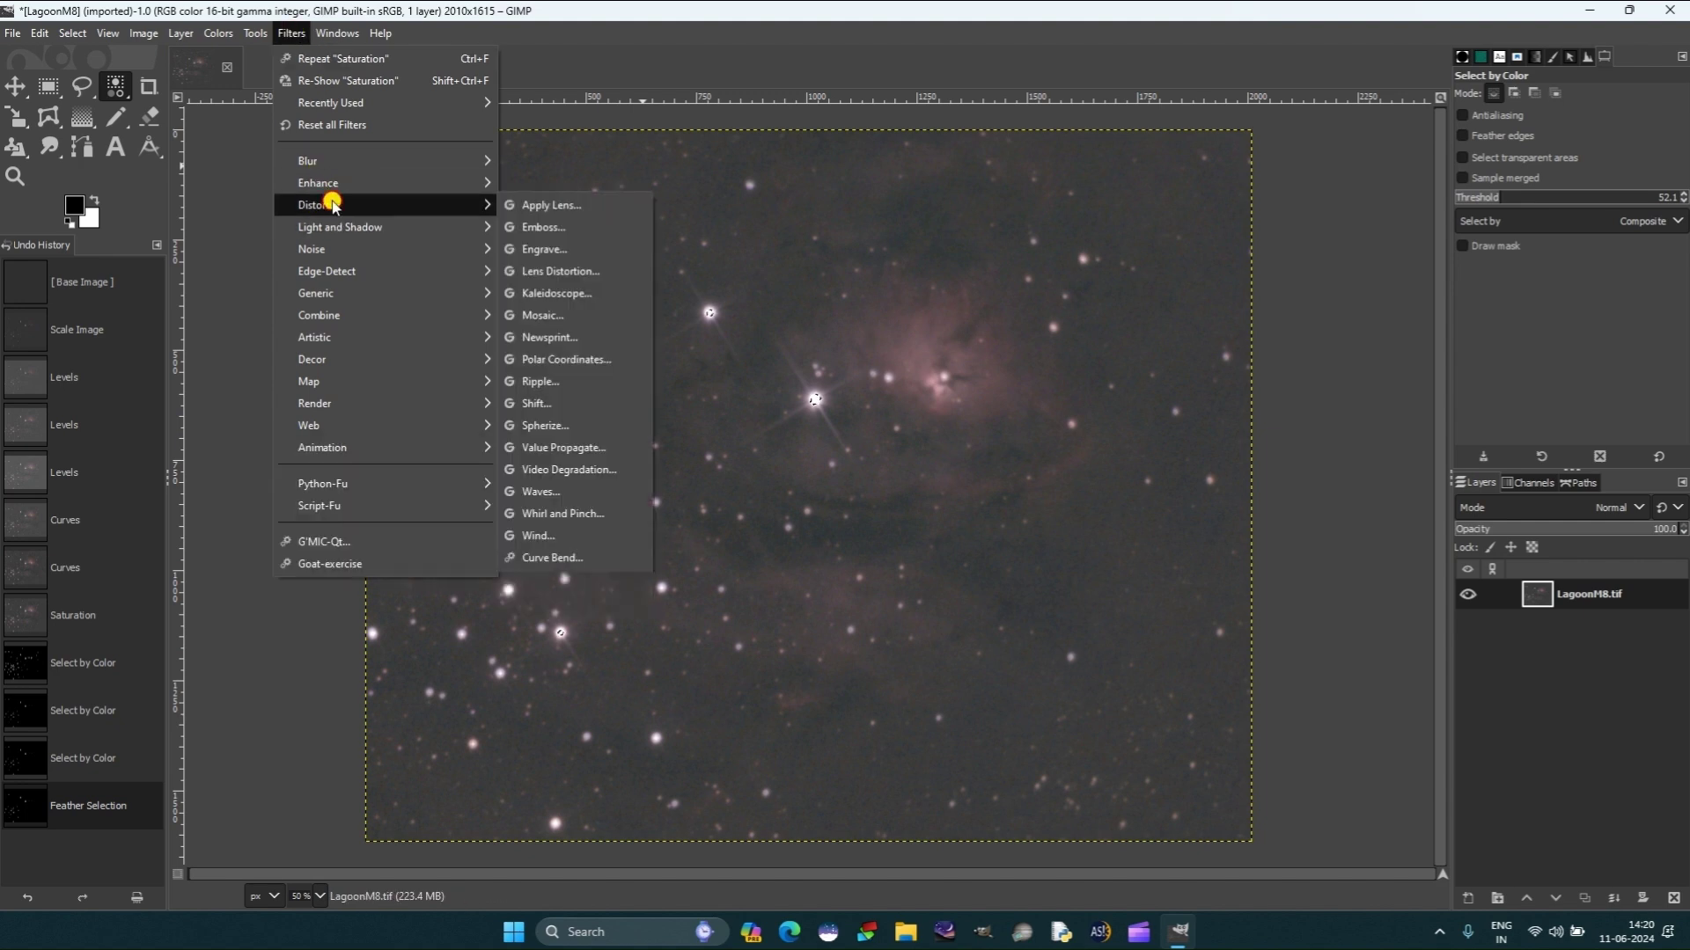
{"action": "left_click", "coordinate": [563, 447]}
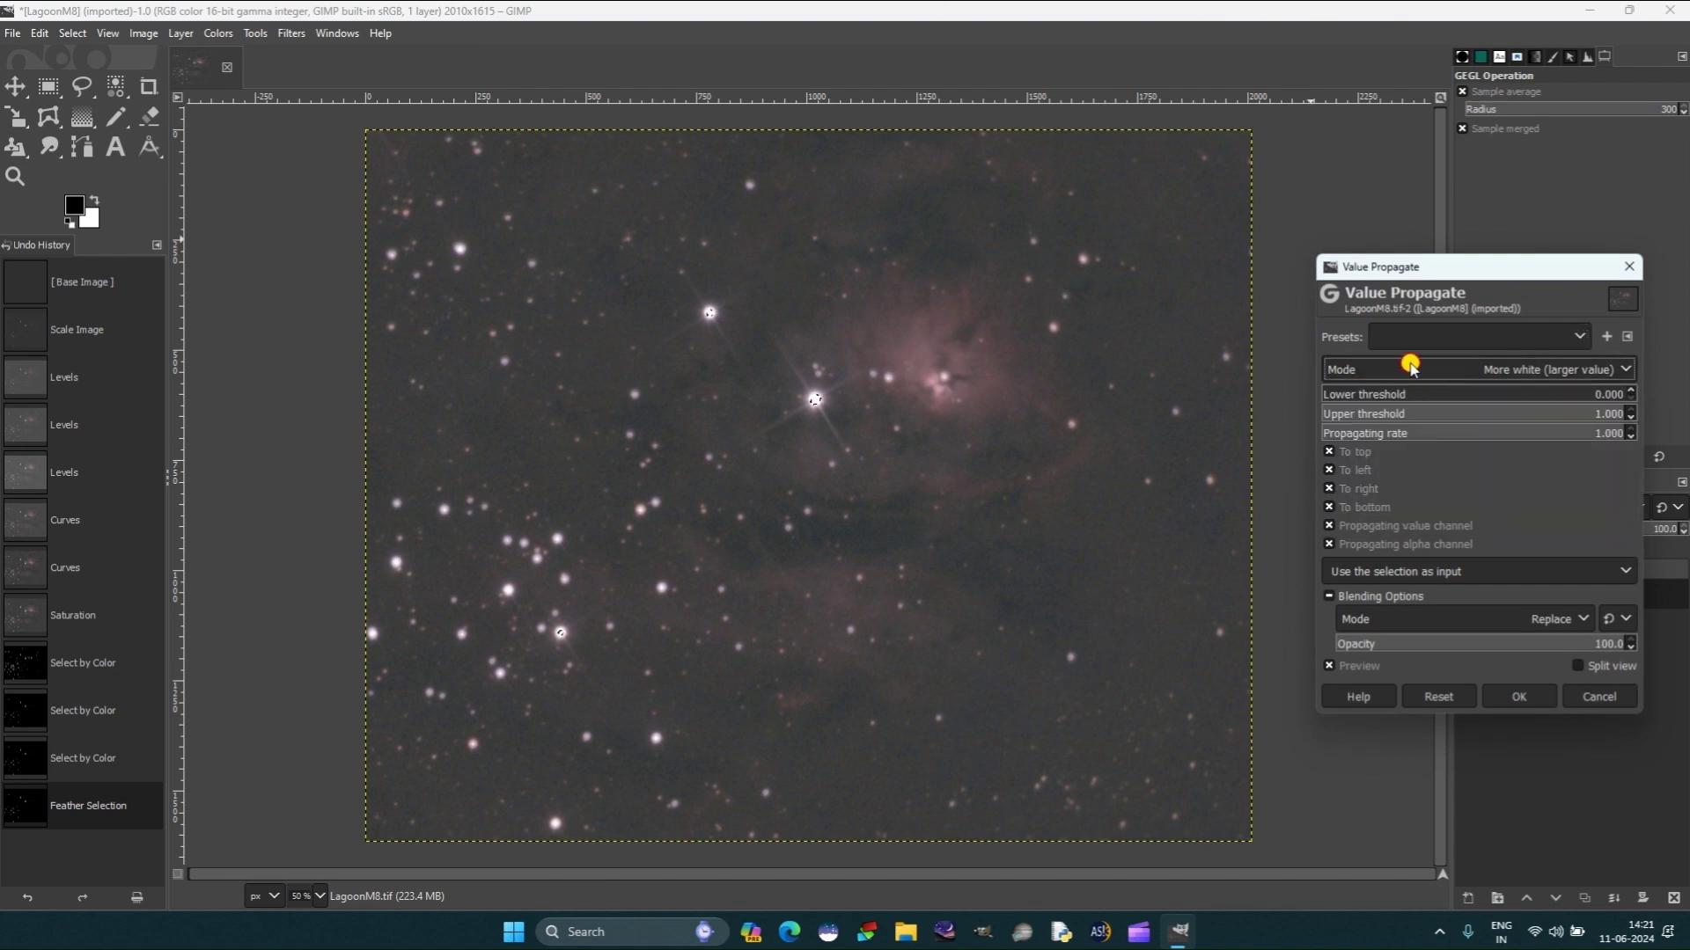
{"action": "left_click", "coordinate": [1430, 372]}
{"action": "left_click", "coordinate": [1411, 419]}
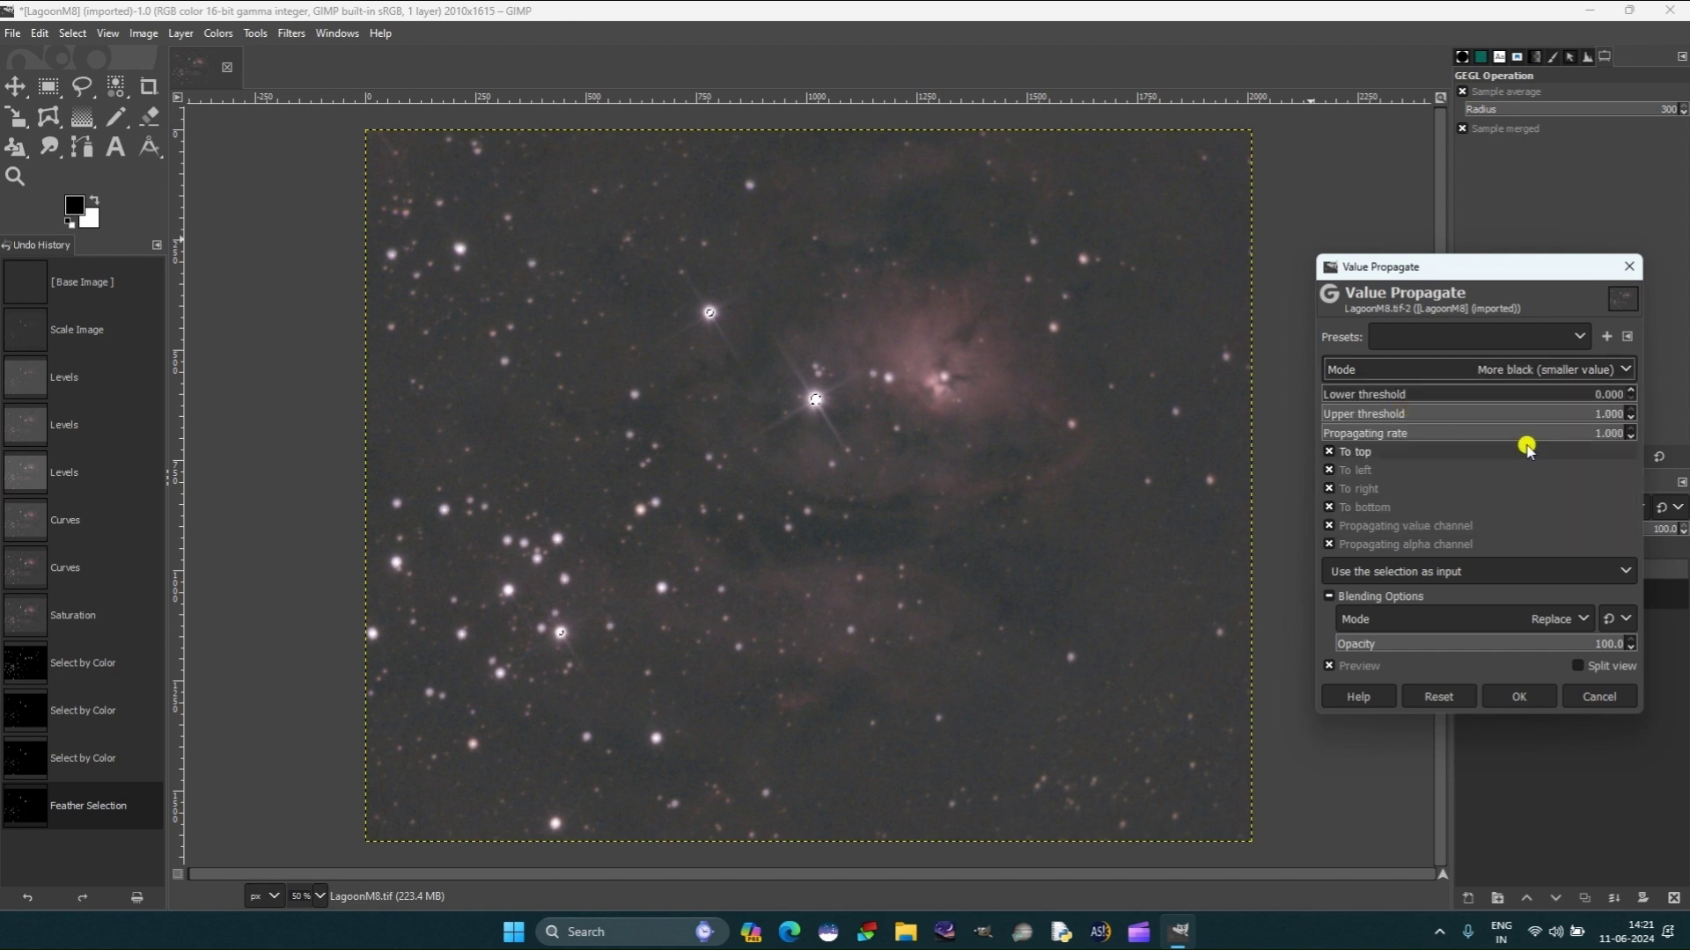
{"action": "left_click", "coordinate": [1516, 698]}
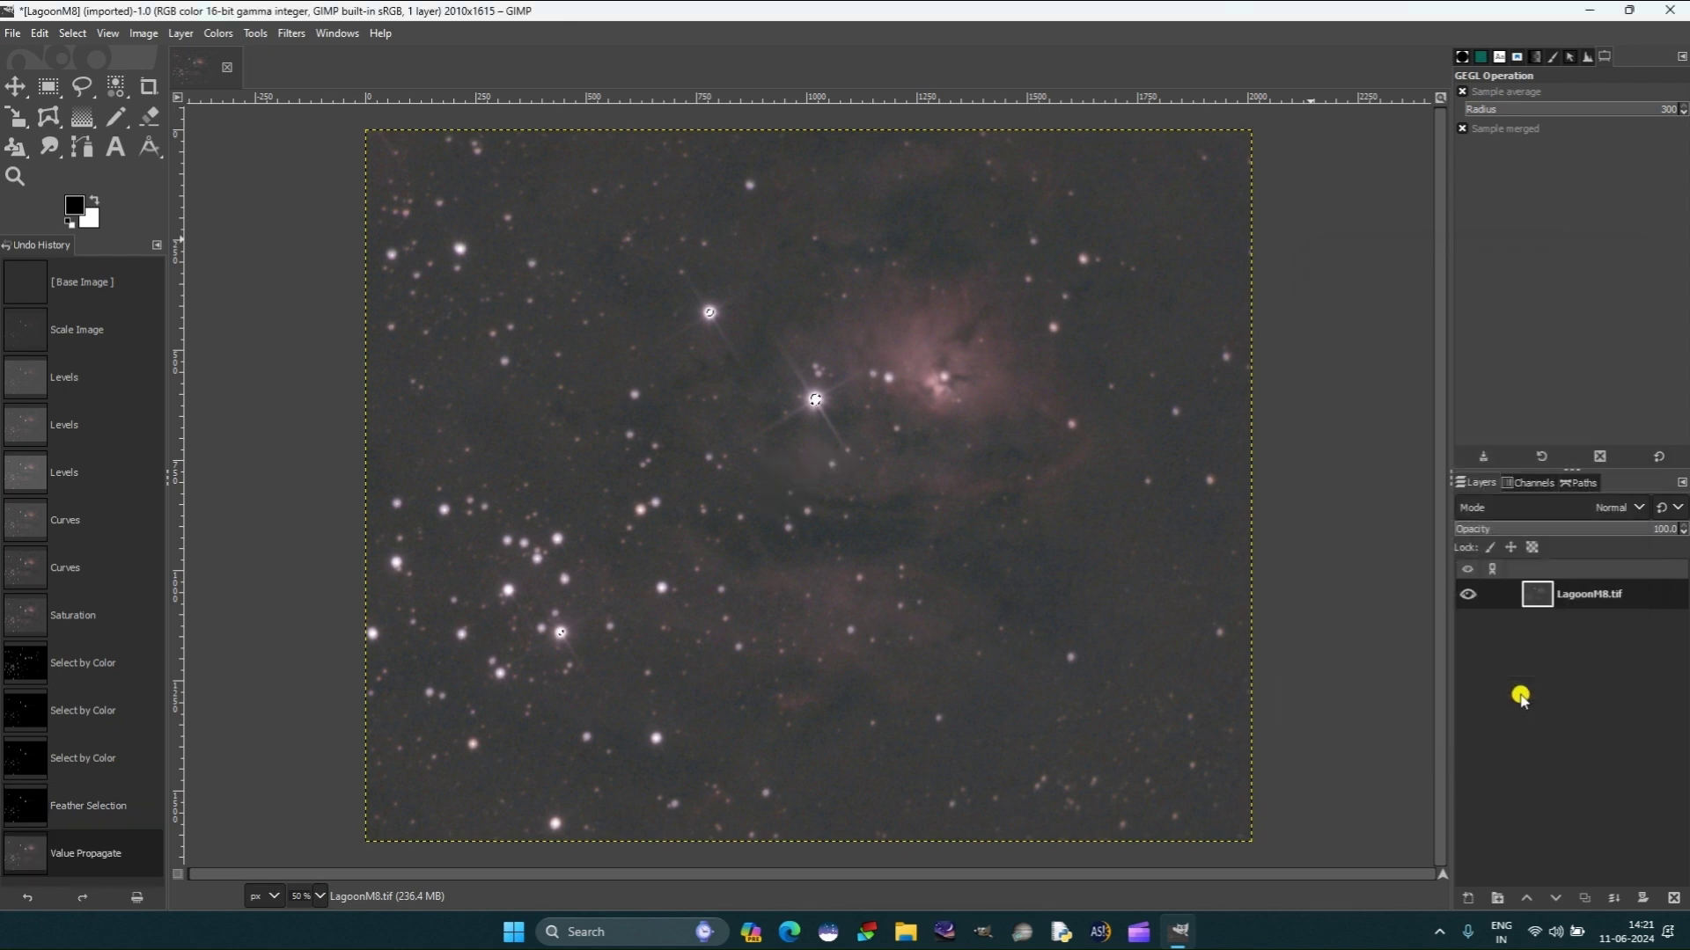
Select None, then zoom between 100% and closer views to inspect the reduced stars
{"action": "left_click", "coordinate": [75, 33]}
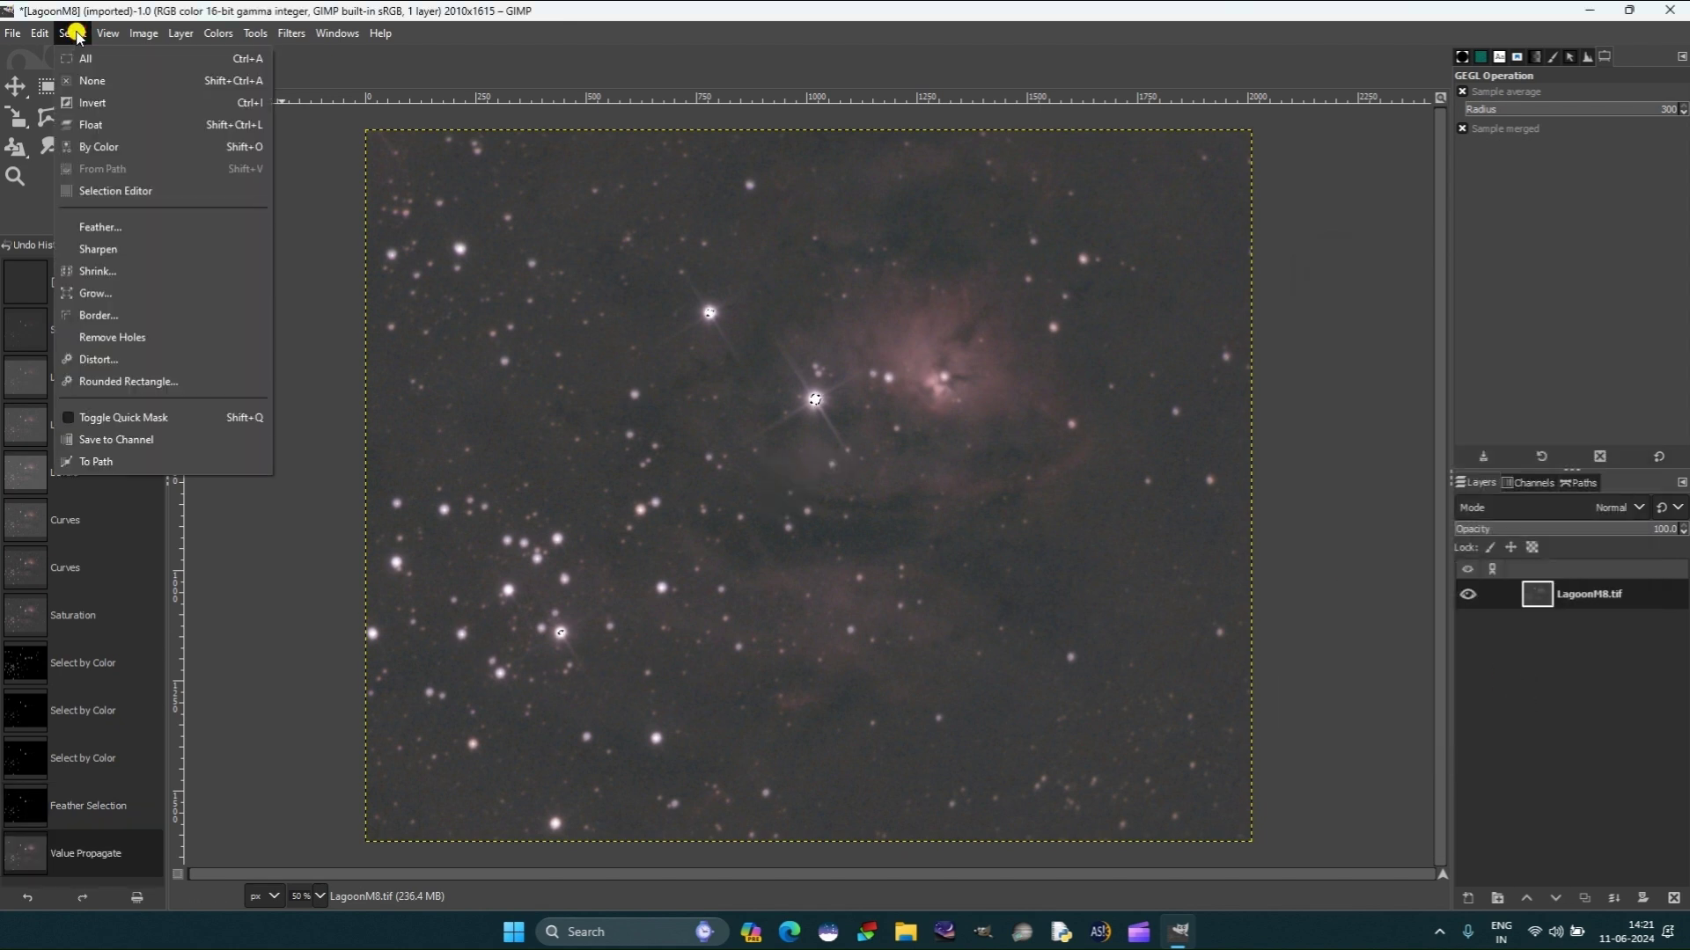
{"action": "left_click", "coordinate": [92, 80]}
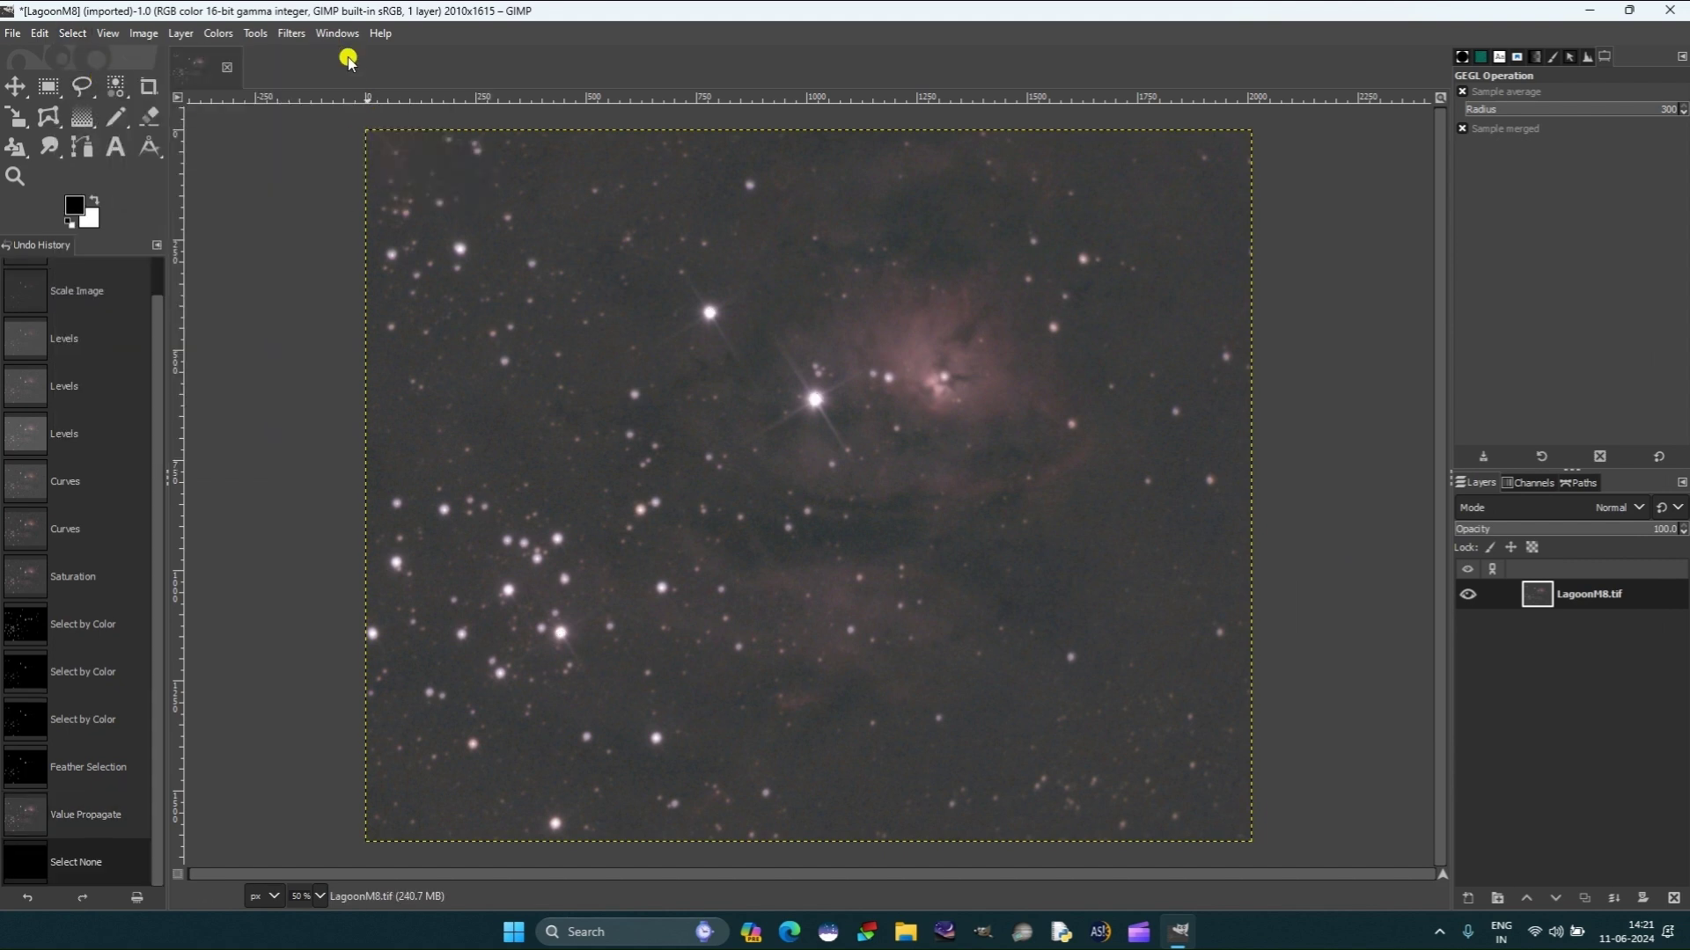
{"action": "key", "text": "1"}
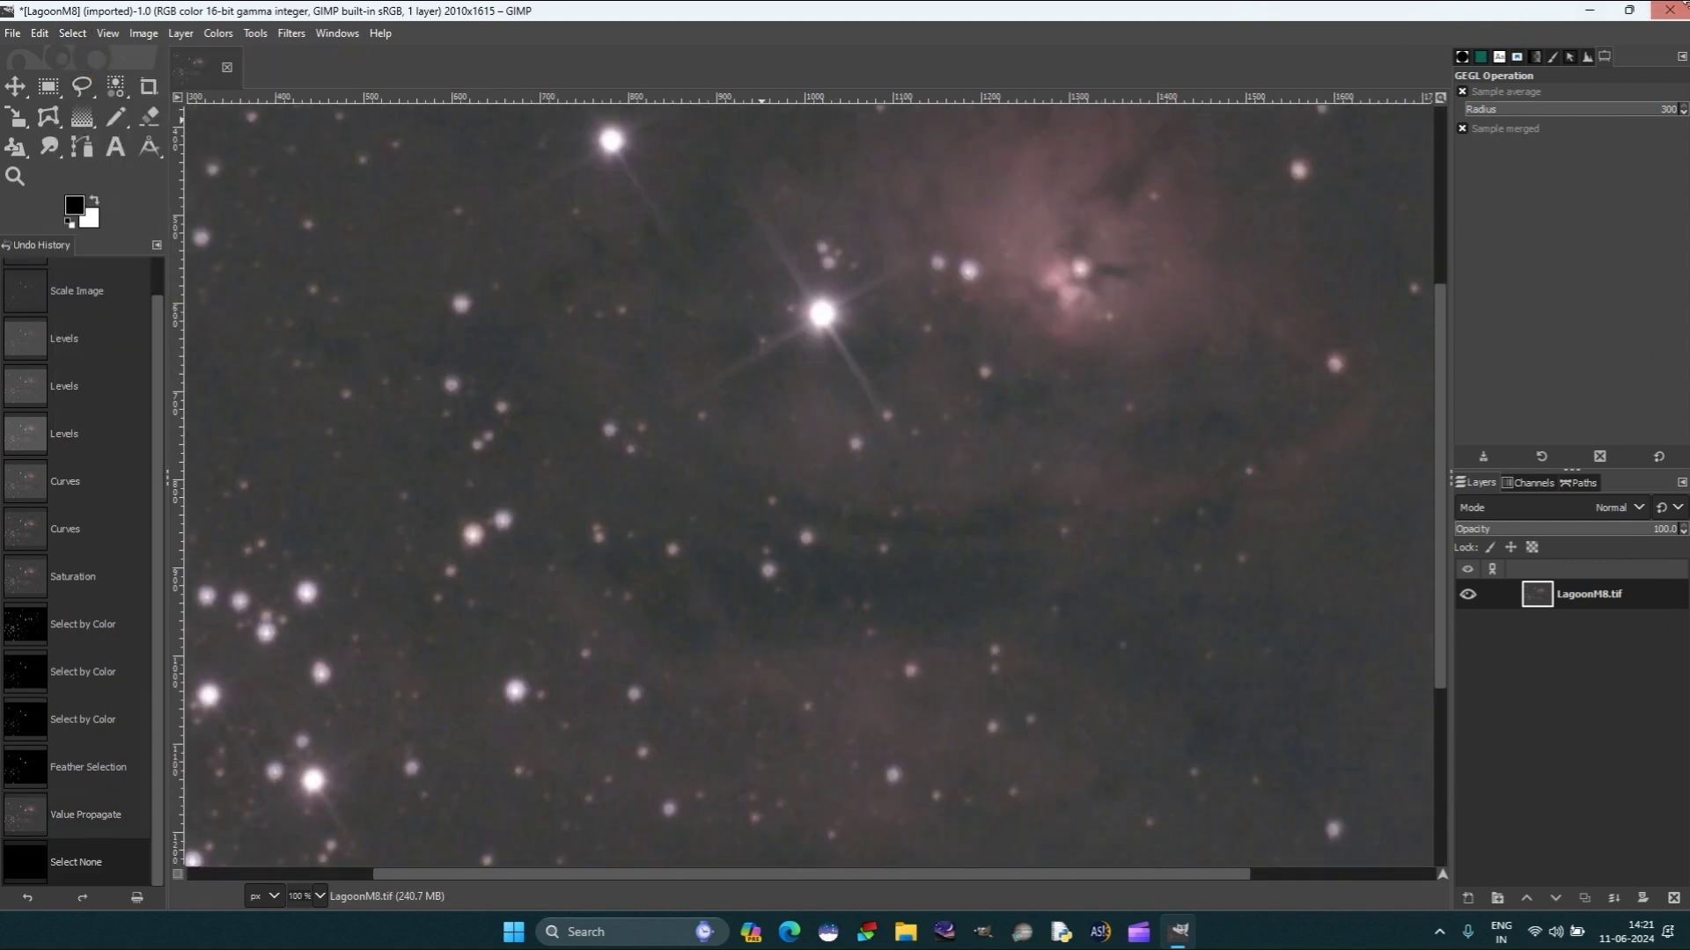
{"action": "scroll", "coordinate": [990, 378], "scroll_direction": "up", "scroll_amount": 4}
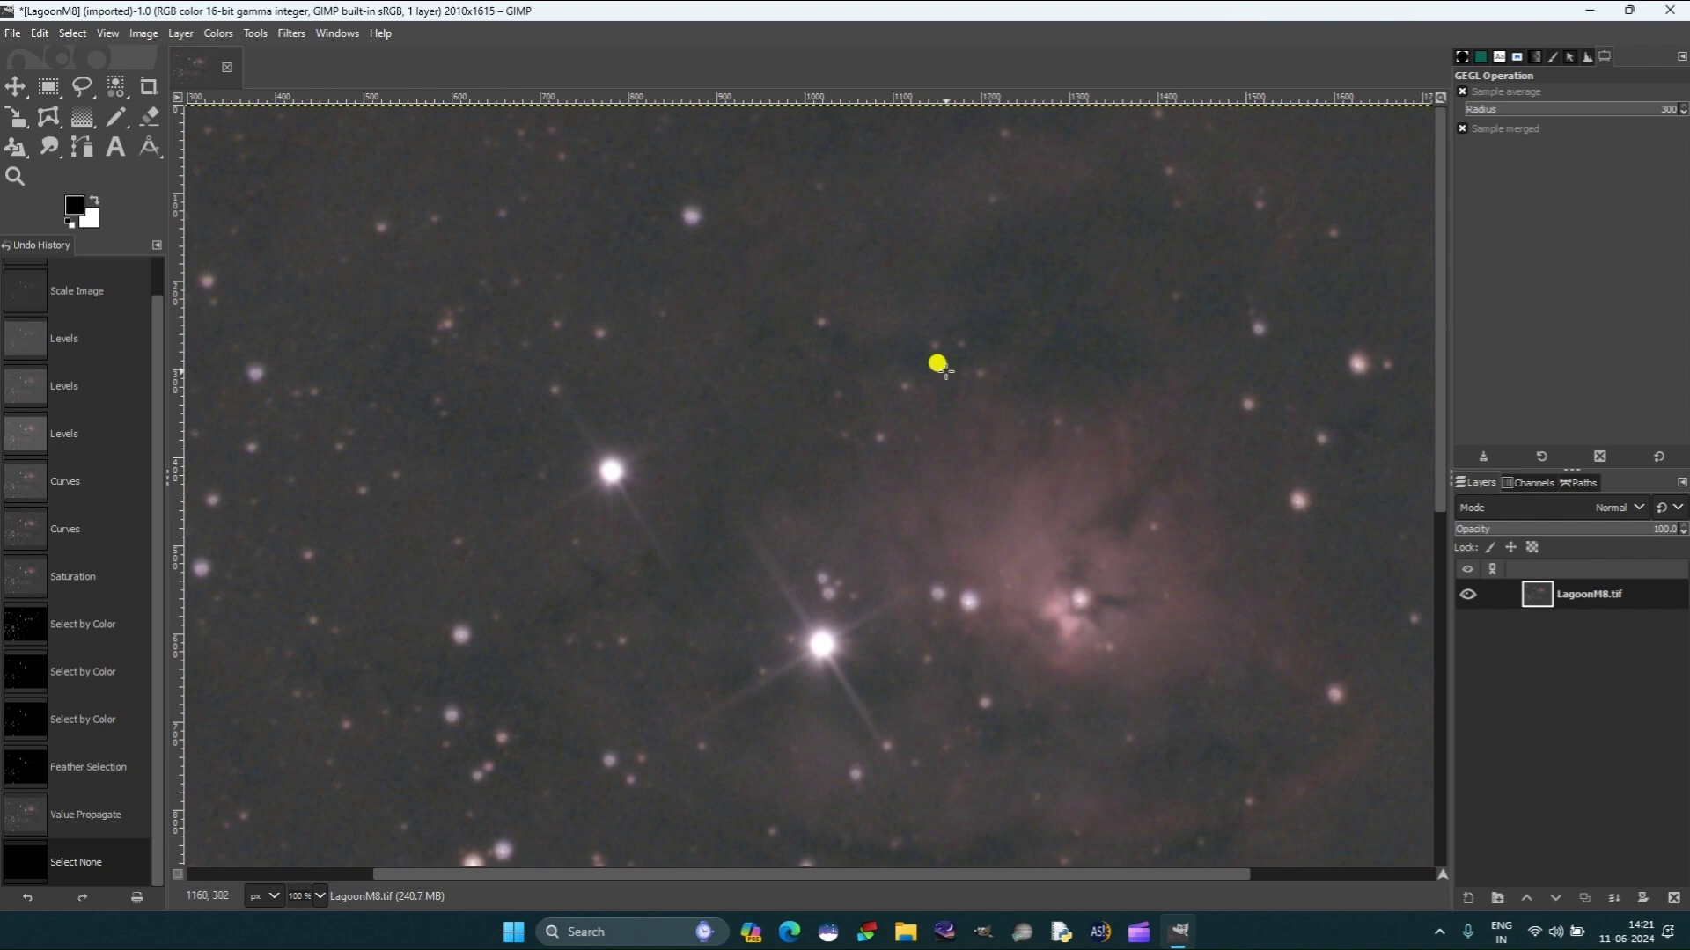
{"action": "key", "text": "2"}
{"action": "key", "text": "minus"}
{"action": "key", "text": "minus"}
{"action": "key", "text": "minus"}
{"action": "key", "text": "minus"}
{"action": "key", "text": "minus"}
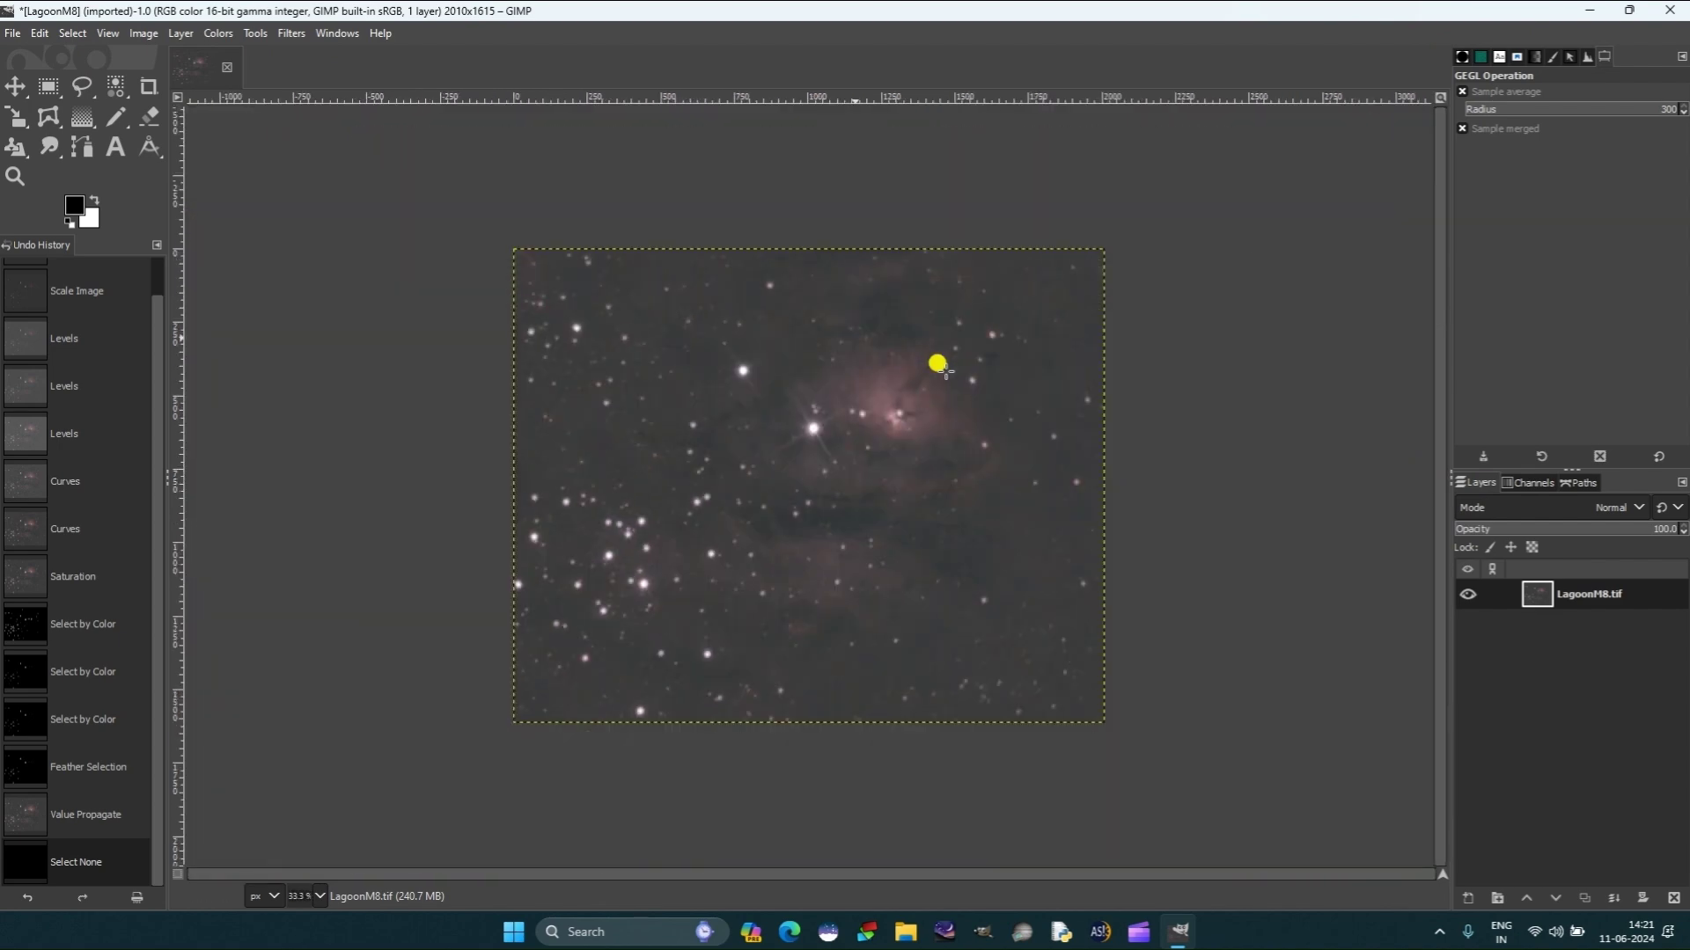
{"action": "key", "text": "plus"}
{"action": "key", "text": "plus"}
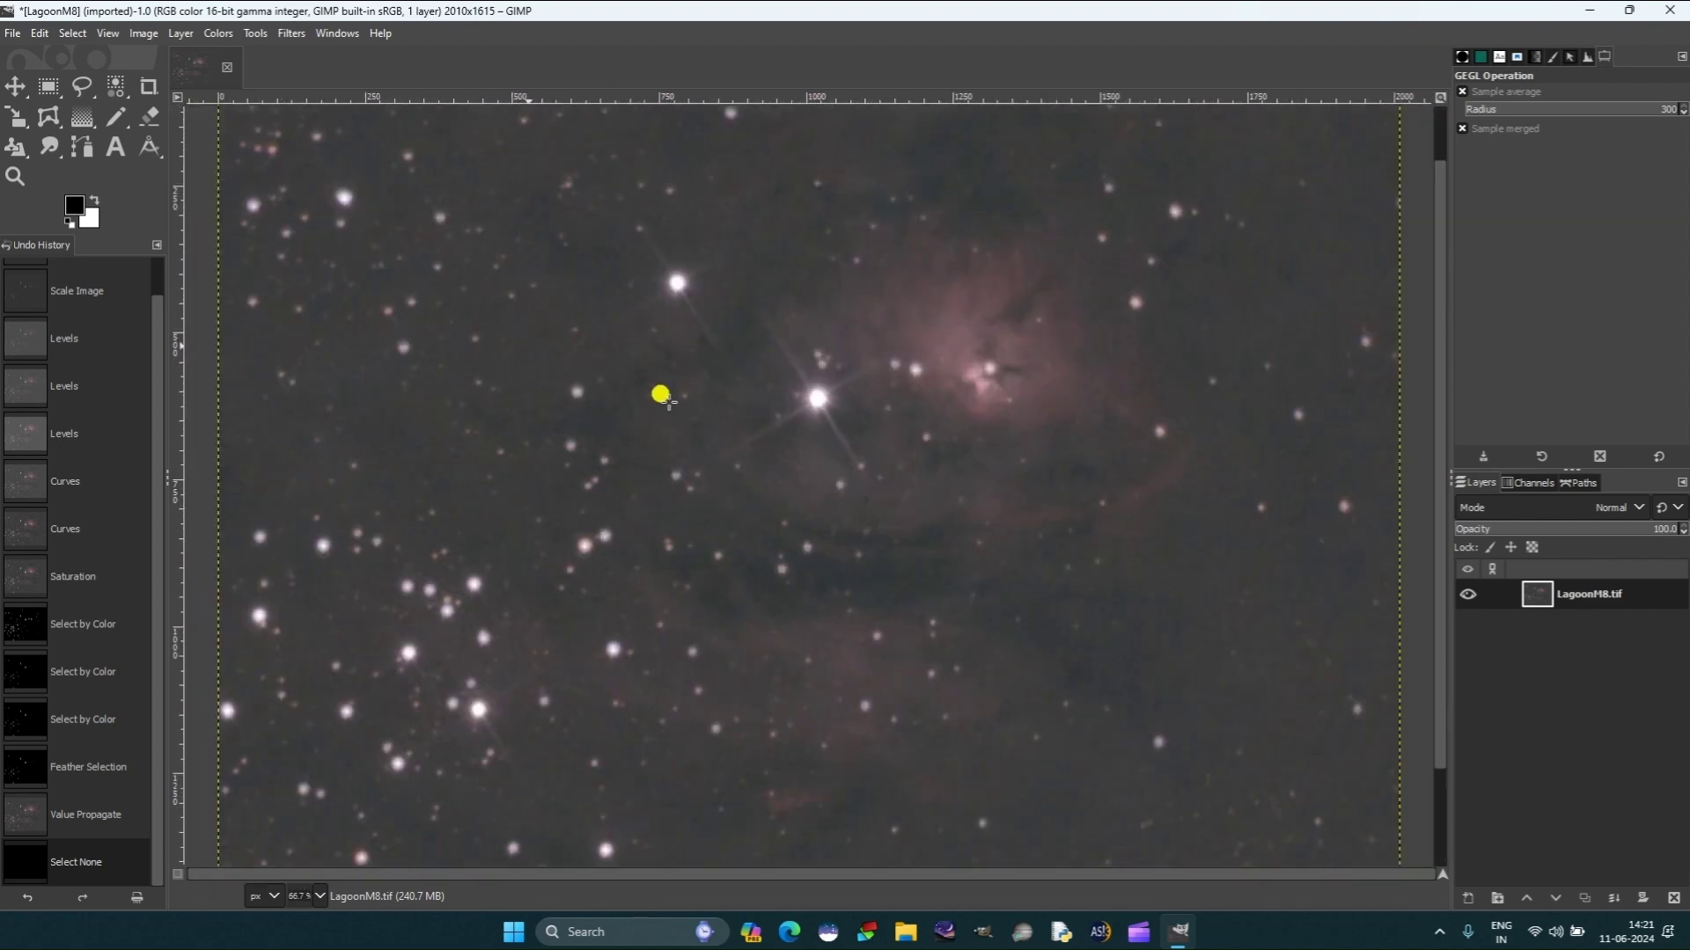
{"action": "key", "text": "minus"}
{"action": "key", "text": "minus"}
{"action": "key", "text": "minus"}
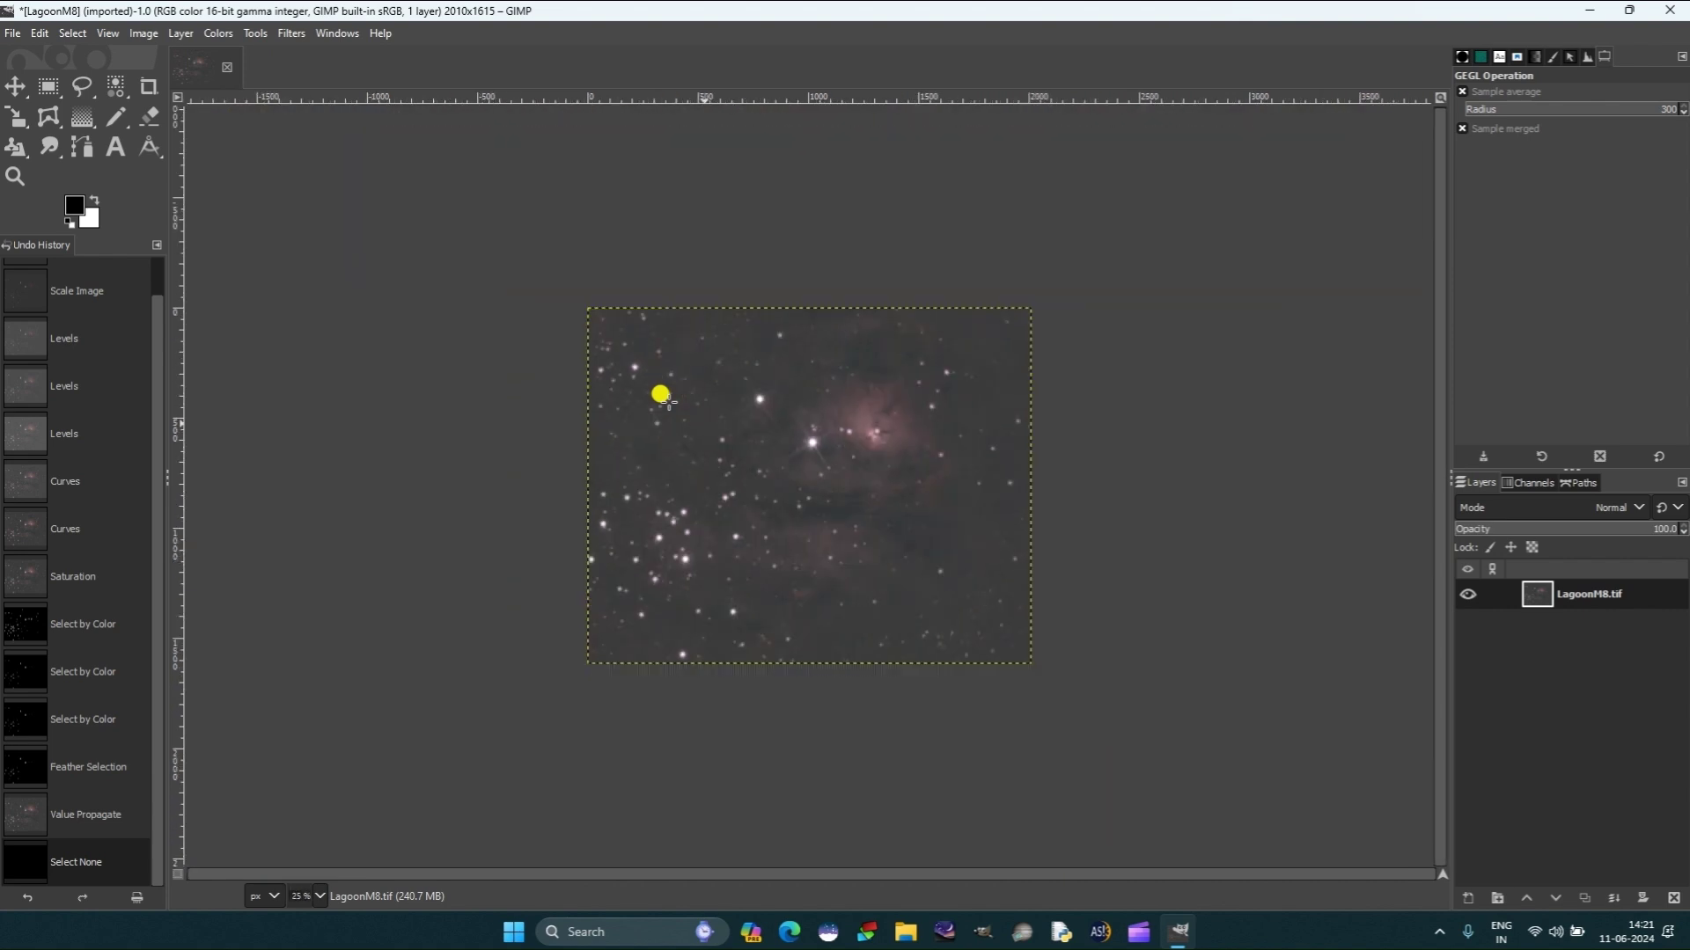
{"action": "key", "text": "plus"}
Open Export As and delete the .tif extension from the LagoonM8 file name
{"action": "left_click", "coordinate": [16, 35]}
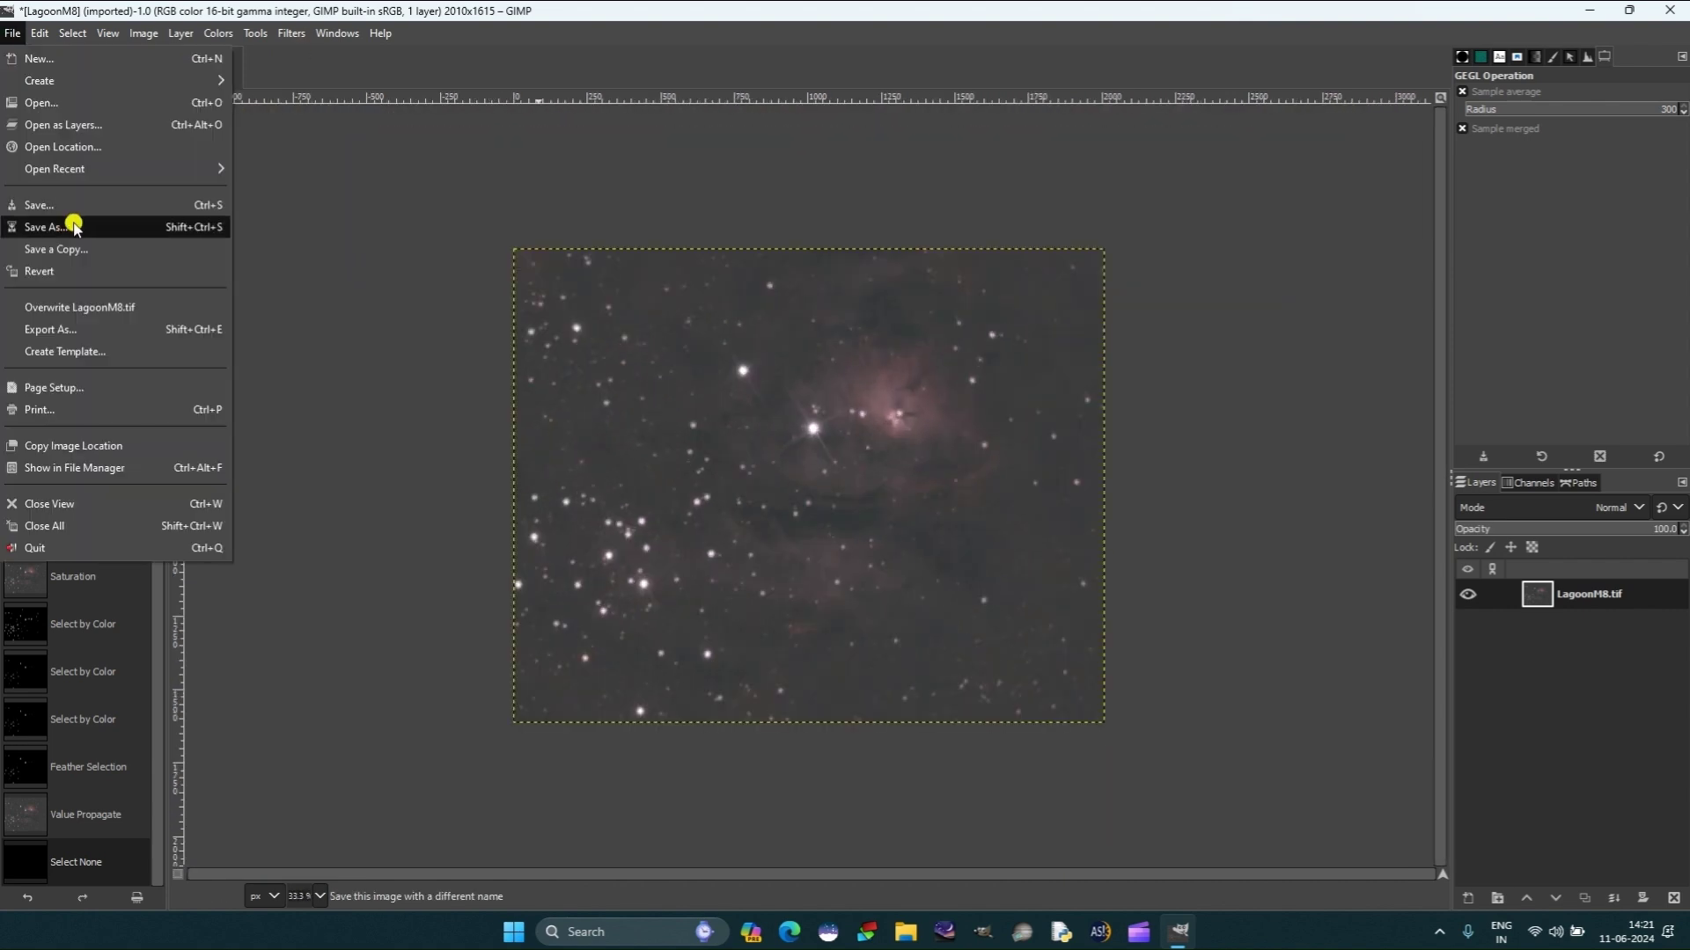
{"action": "left_click", "coordinate": [44, 322]}
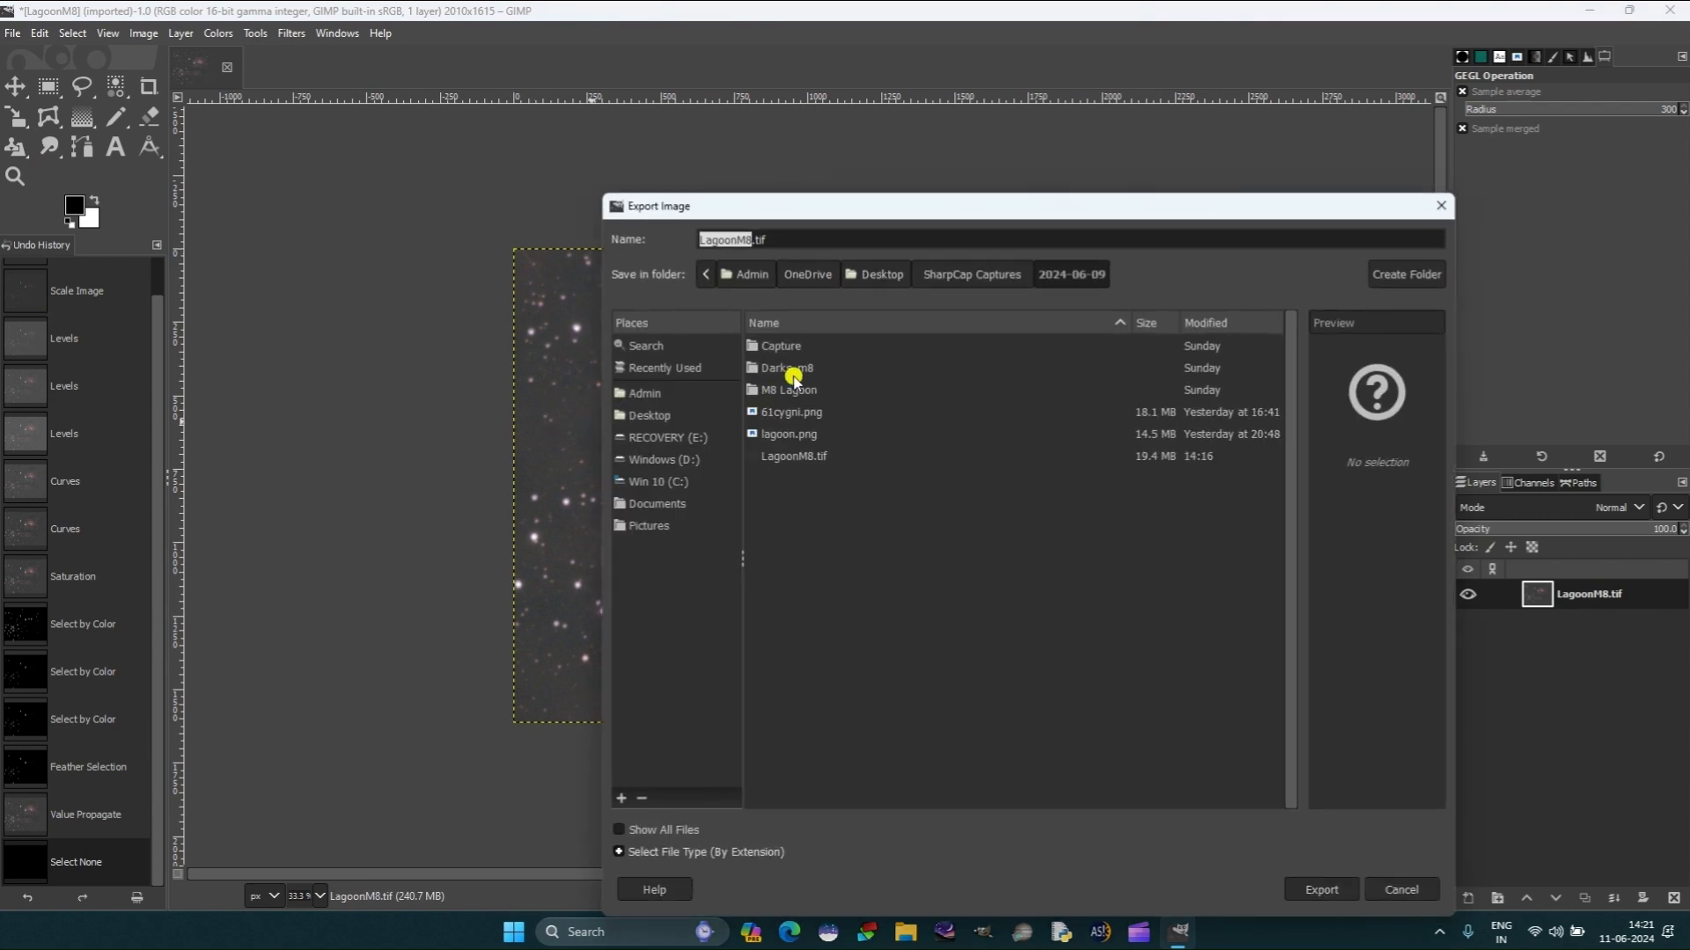
{"action": "left_click", "coordinate": [764, 236]}
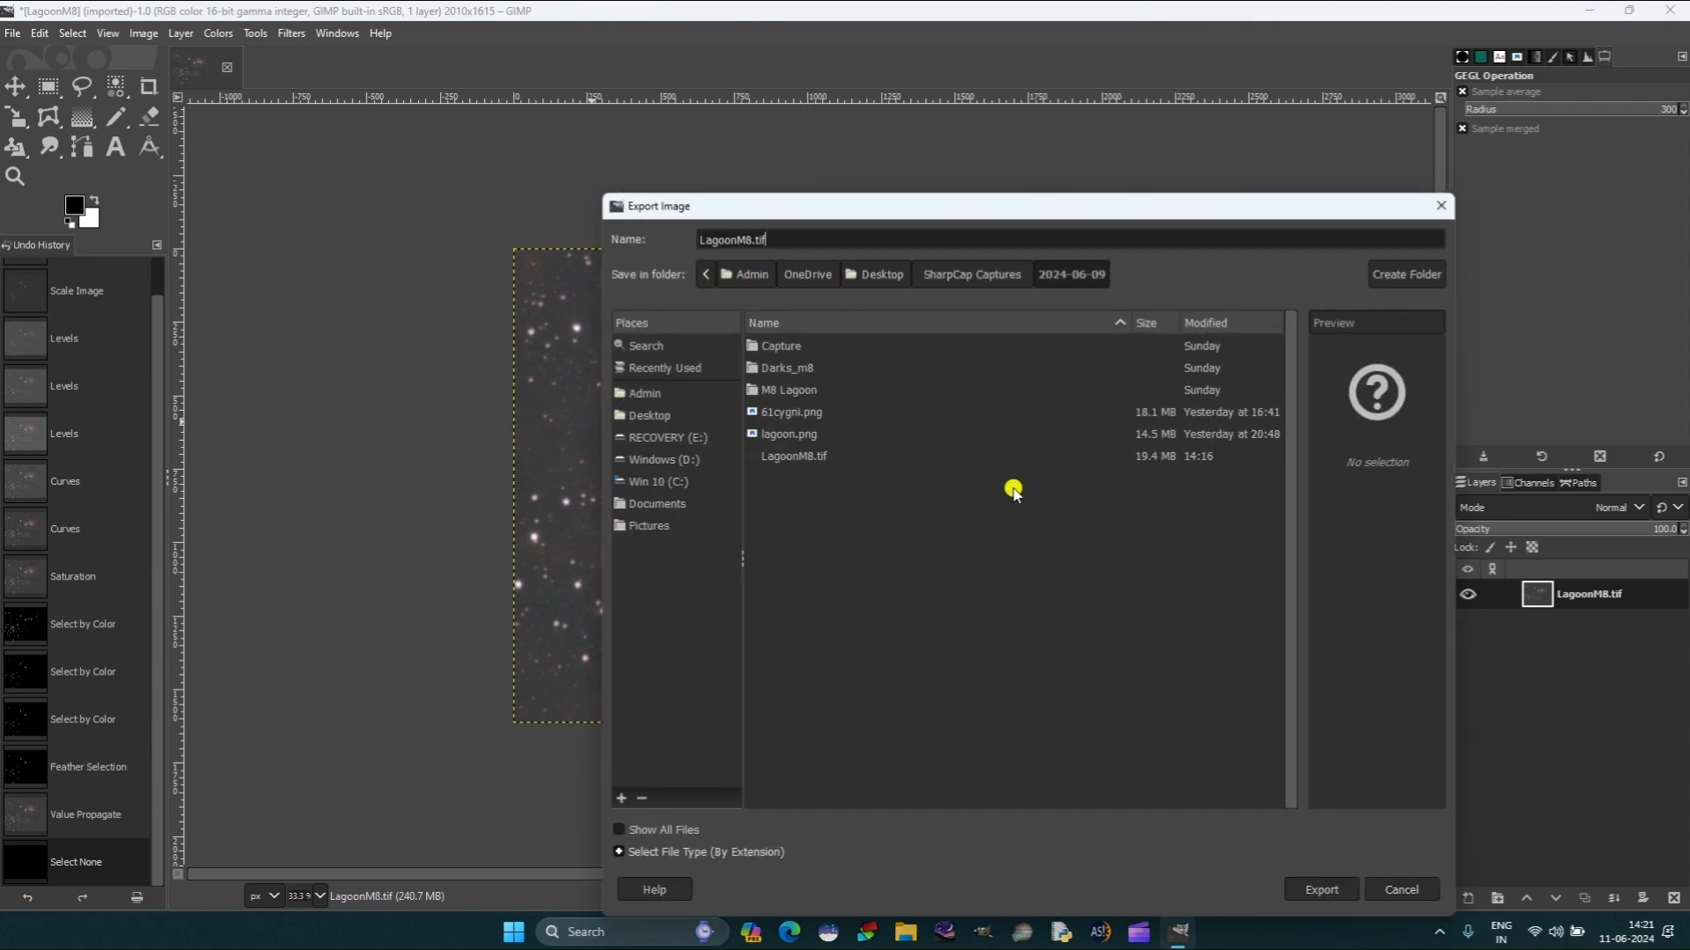
{"action": "key", "text": "BackSpace"}
{"action": "key", "text": "BackSpace"}
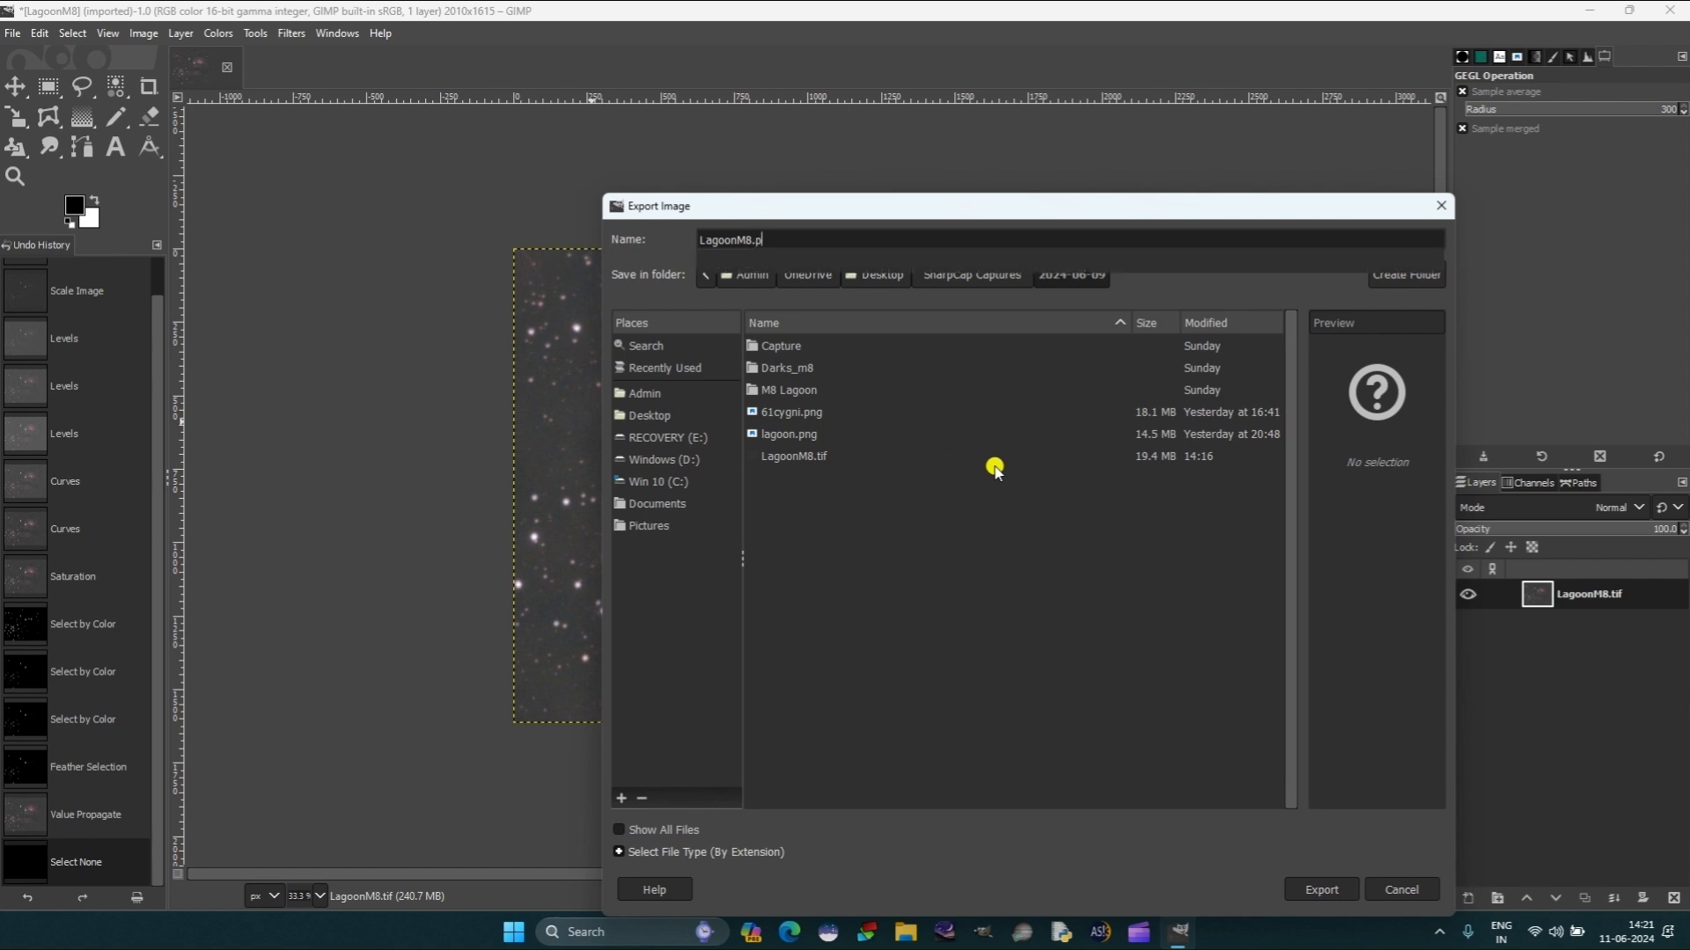